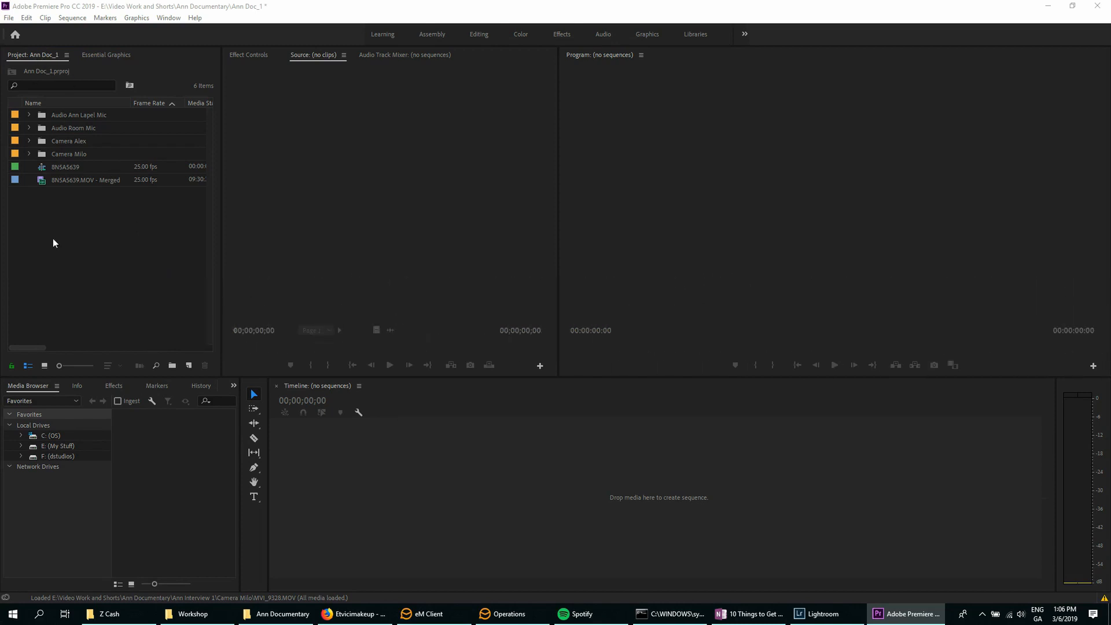
- Examine the audio and camera bins in the project, expanding the second camera bin to inspect its MVI clips
{"action": "left_click", "coordinate": [16, 59]}
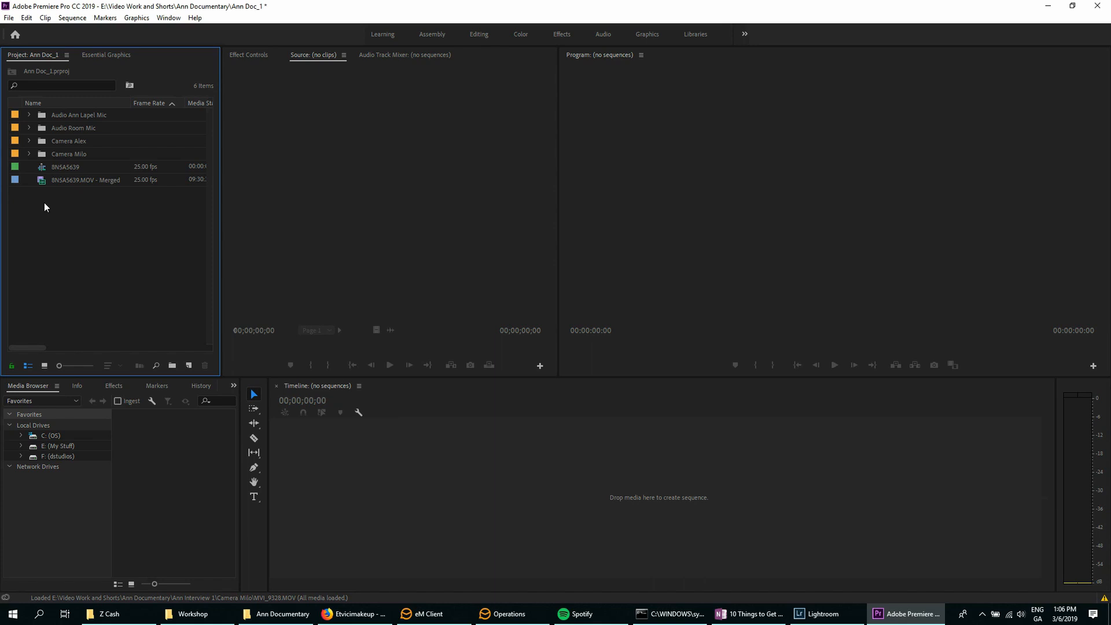
{"action": "left_click", "coordinate": [54, 116]}
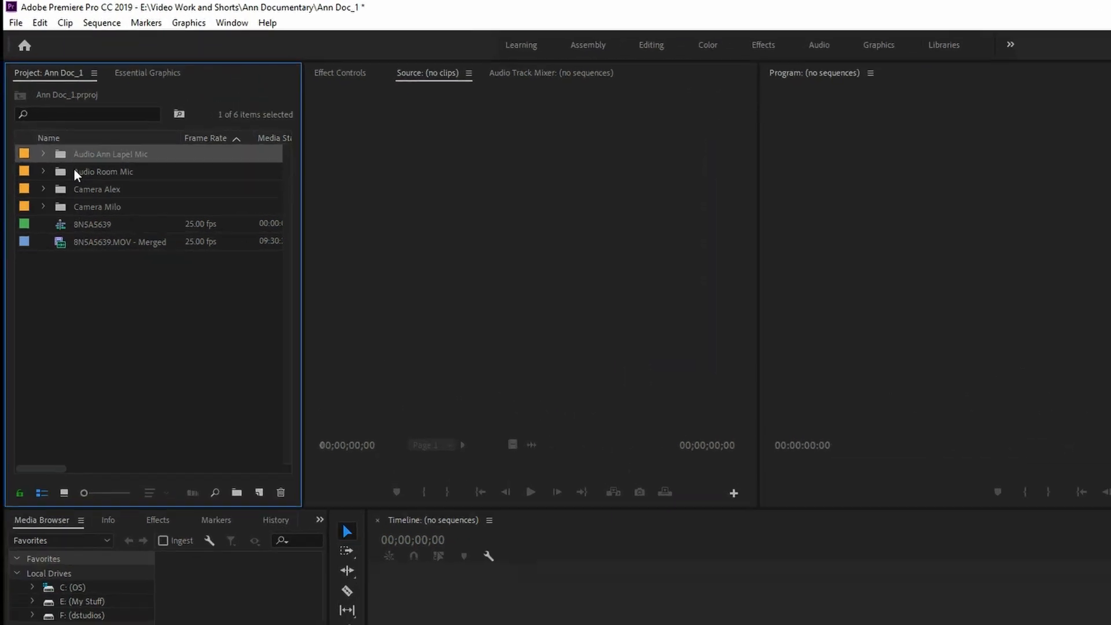
{"action": "left_click", "coordinate": [53, 127]}
{"action": "left_click", "coordinate": [83, 162]}
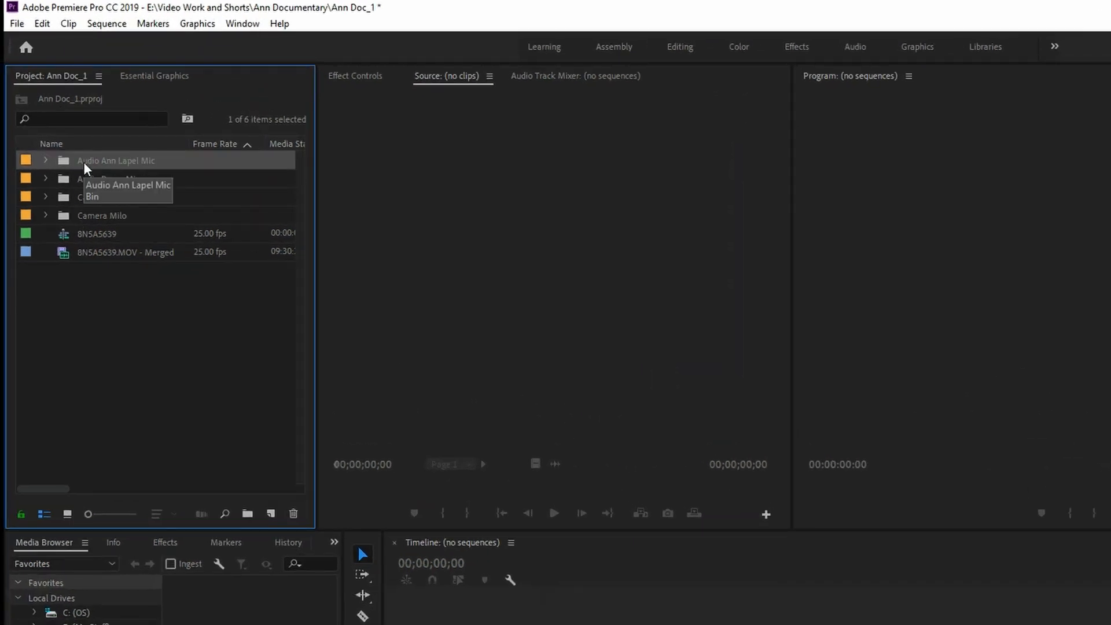
{"action": "left_click", "coordinate": [90, 349]}
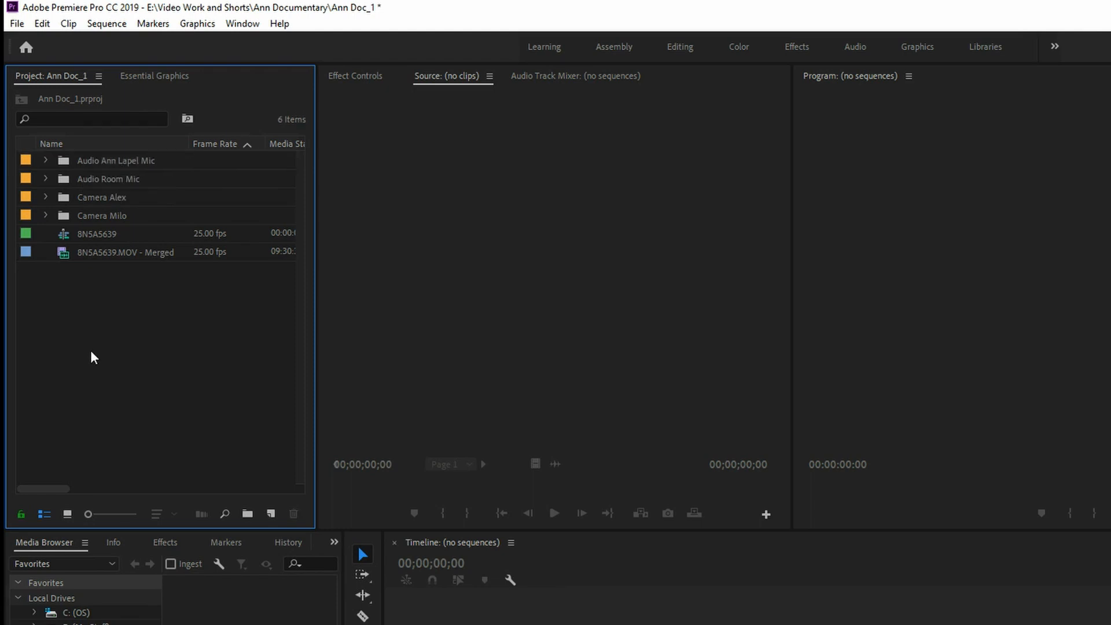
{"action": "left_click", "coordinate": [84, 205]}
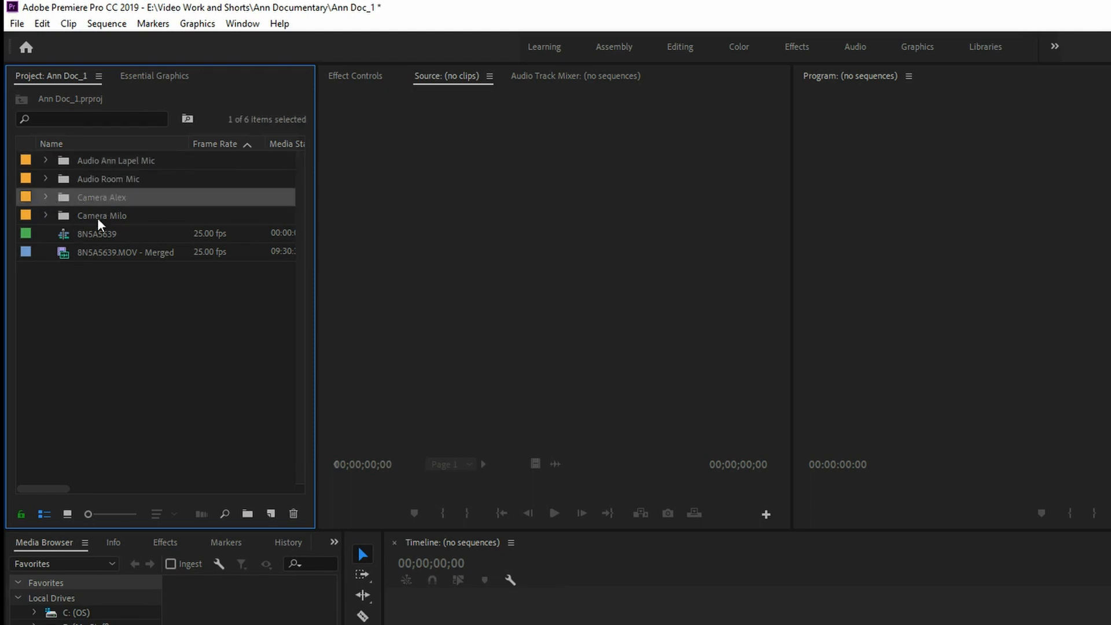
{"action": "left_click", "coordinate": [97, 218]}
{"action": "left_click", "coordinate": [45, 215]}
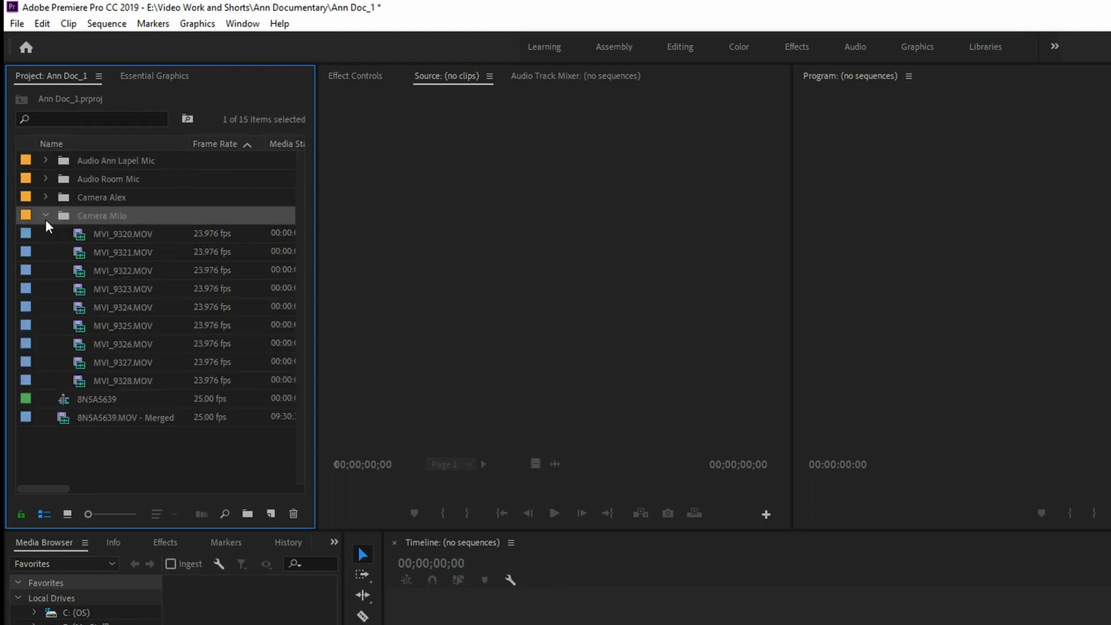
{"action": "left_click", "coordinate": [106, 234]}
{"action": "left_click", "coordinate": [104, 307]}
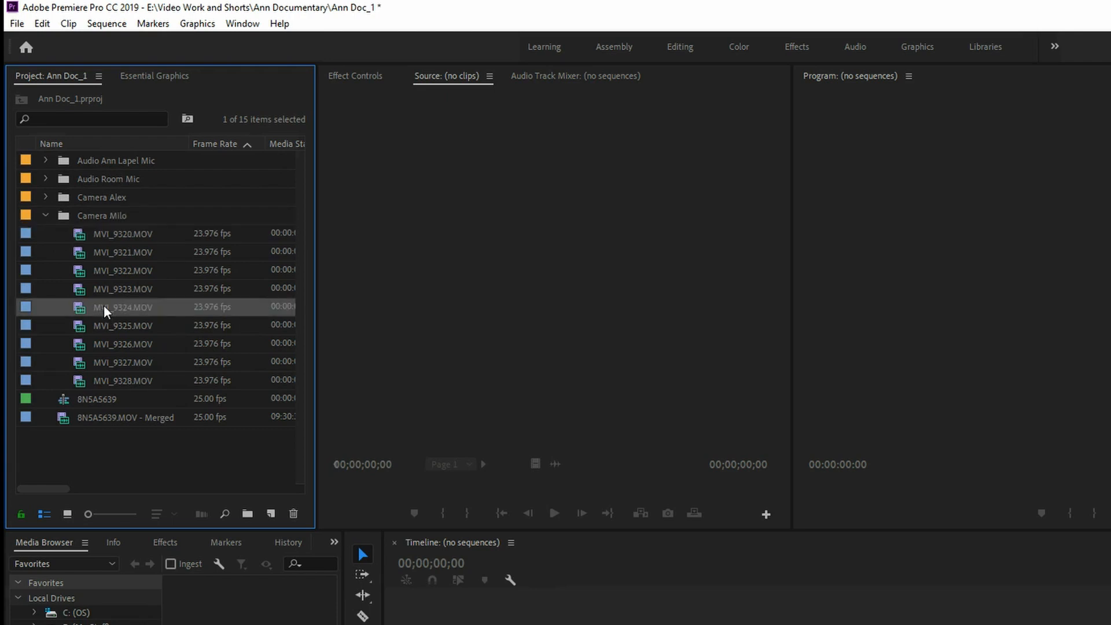
- Rename the bin containing the MVI clips to "Camera 1"
{"action": "left_click", "coordinate": [115, 217]}
{"action": "left_click", "coordinate": [118, 215]}
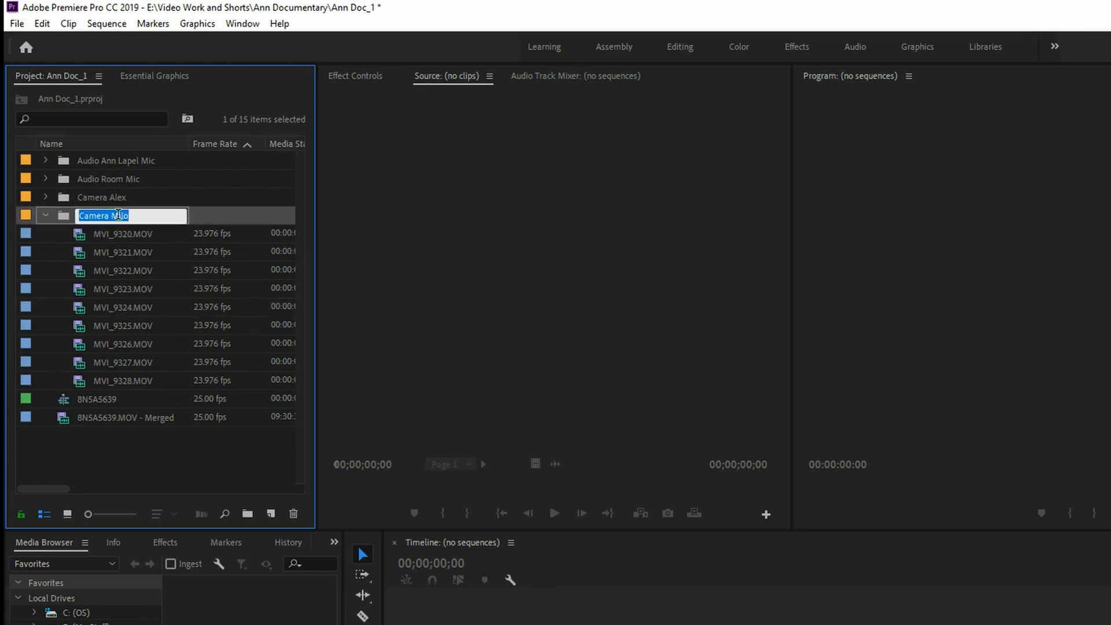
{"action": "left_click", "coordinate": [118, 216]}
{"action": "double_click", "coordinate": [120, 216]}
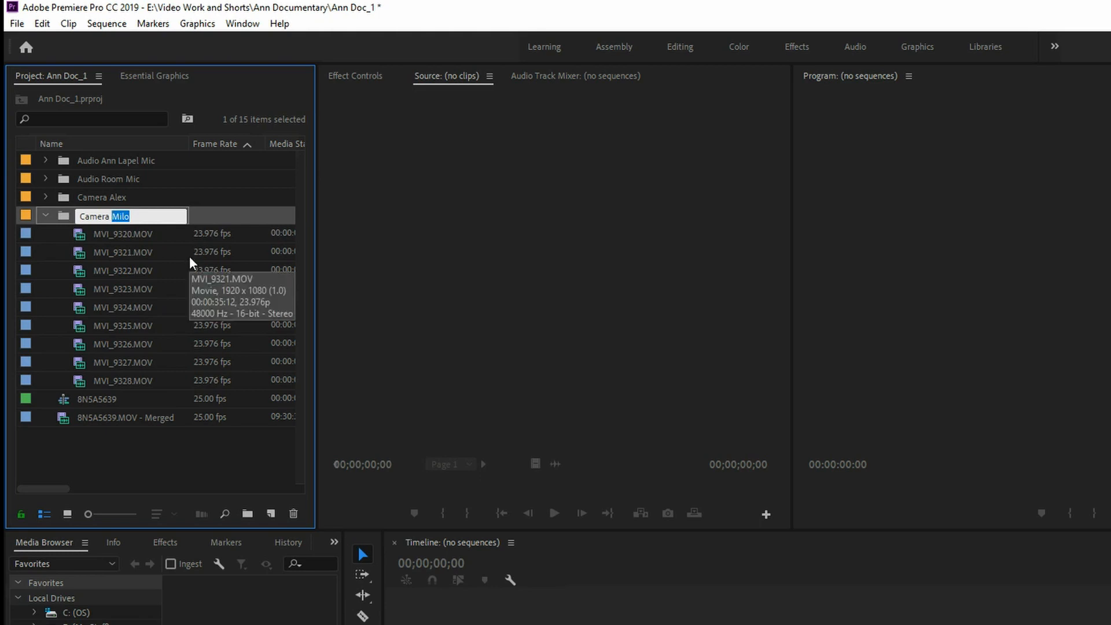
{"action": "type", "text": "1"}
{"action": "left_click", "coordinate": [115, 197]}
{"action": "left_click", "coordinate": [116, 197]}
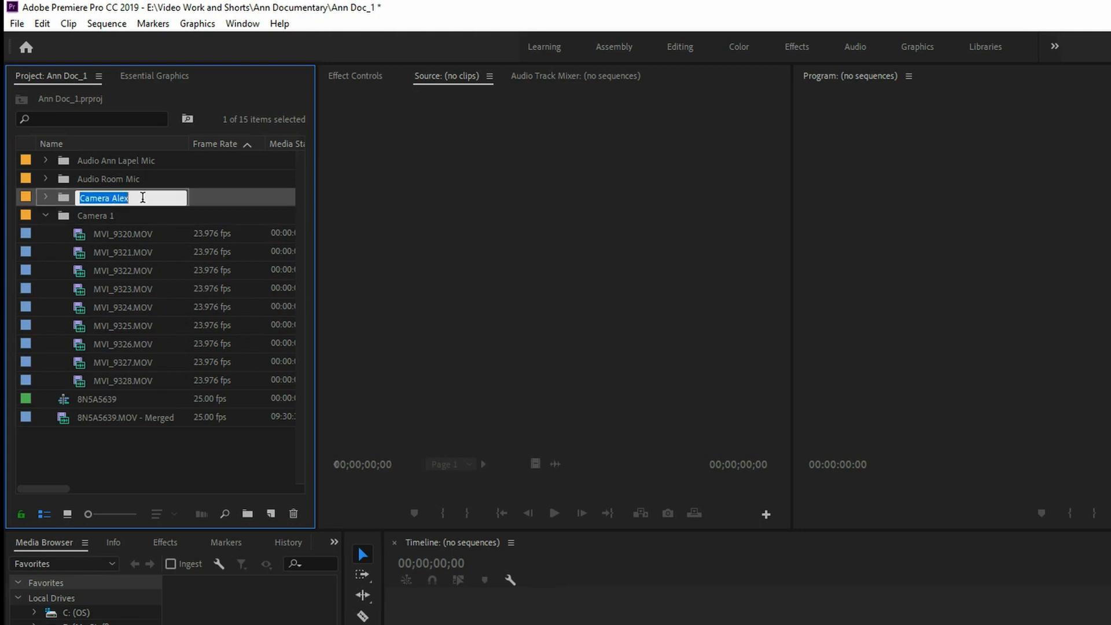
- Restore the Camera 1 bin's original name with the camera operator's first name, and collapse the bin
{"action": "left_click", "coordinate": [118, 217]}
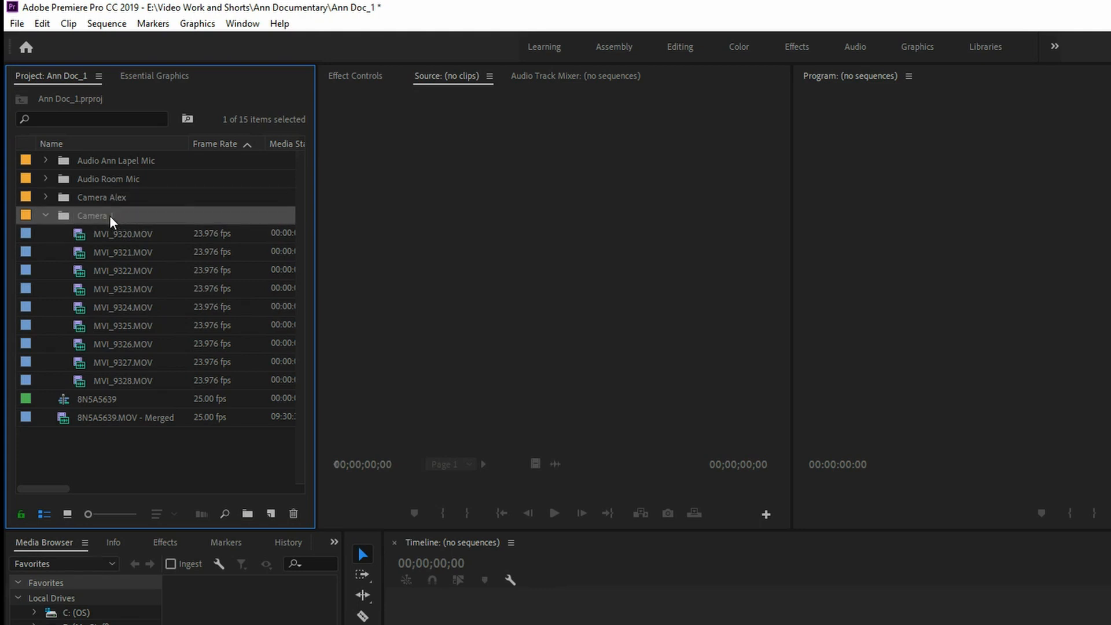
{"action": "left_click", "coordinate": [119, 218]}
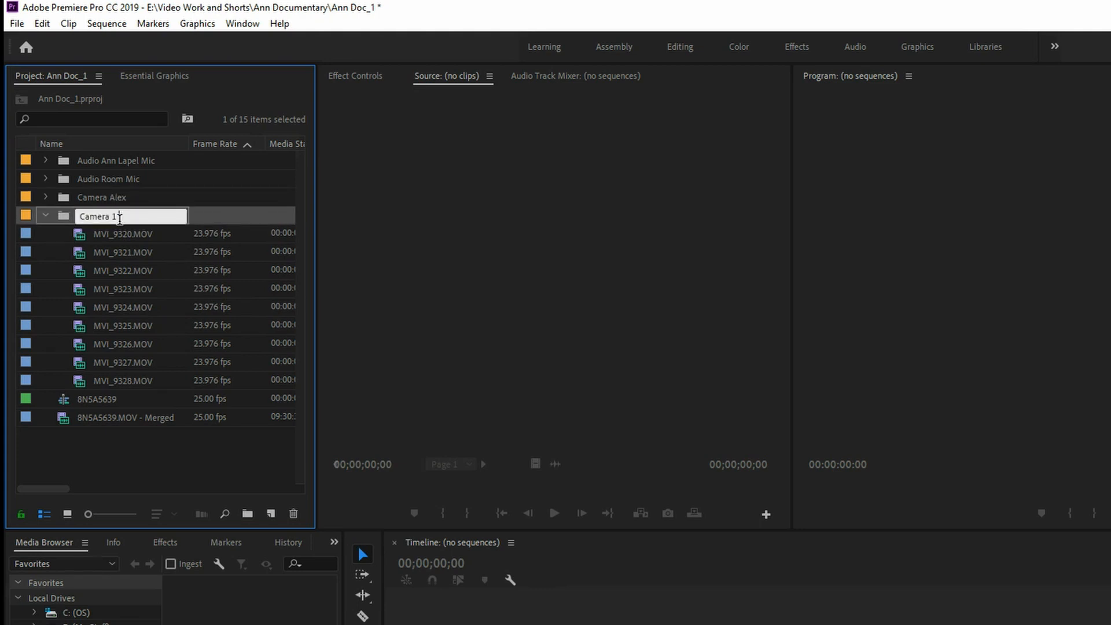
{"action": "key", "text": "BackSpace"}
{"action": "type", "text": "Milo"}
{"action": "left_click", "coordinate": [129, 469]}
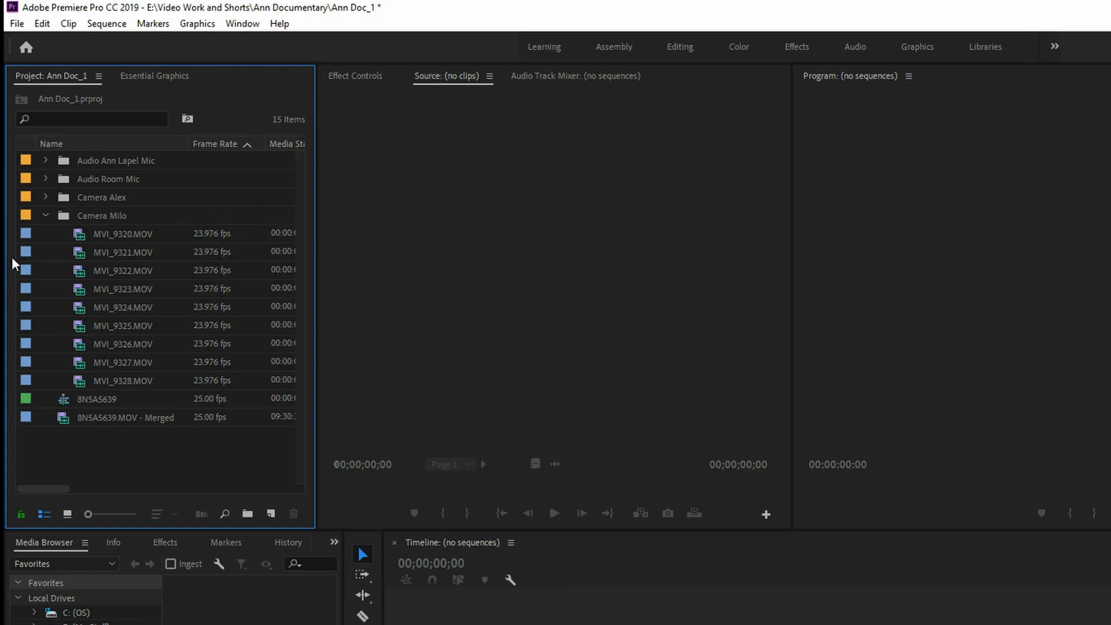
{"action": "left_click", "coordinate": [46, 216]}
{"action": "left_click", "coordinate": [79, 179]}
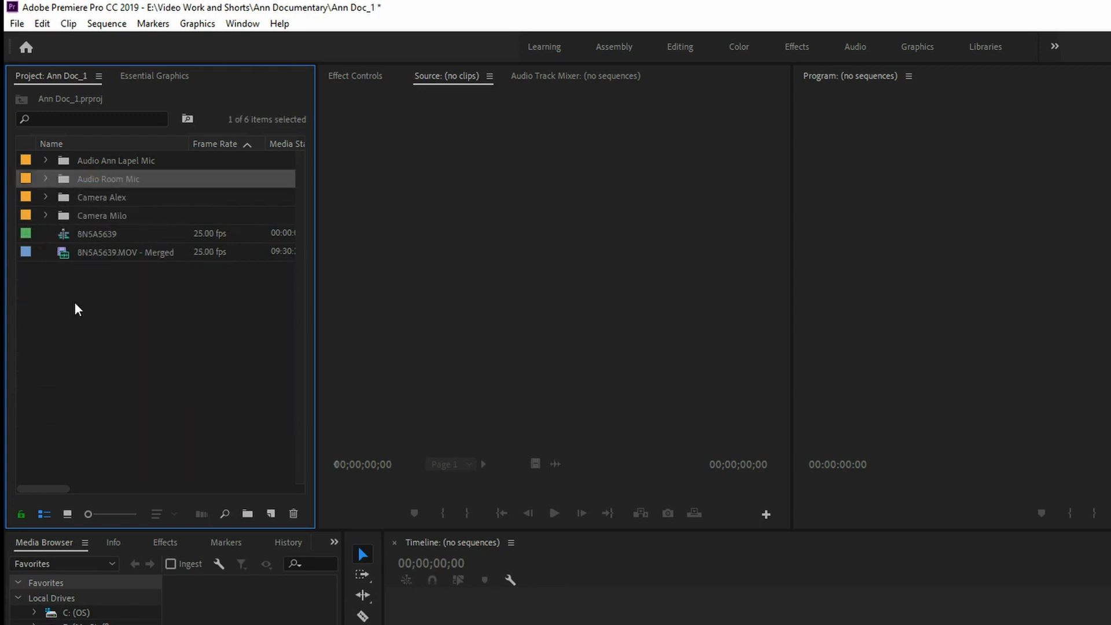
{"action": "left_click", "coordinate": [102, 162]}
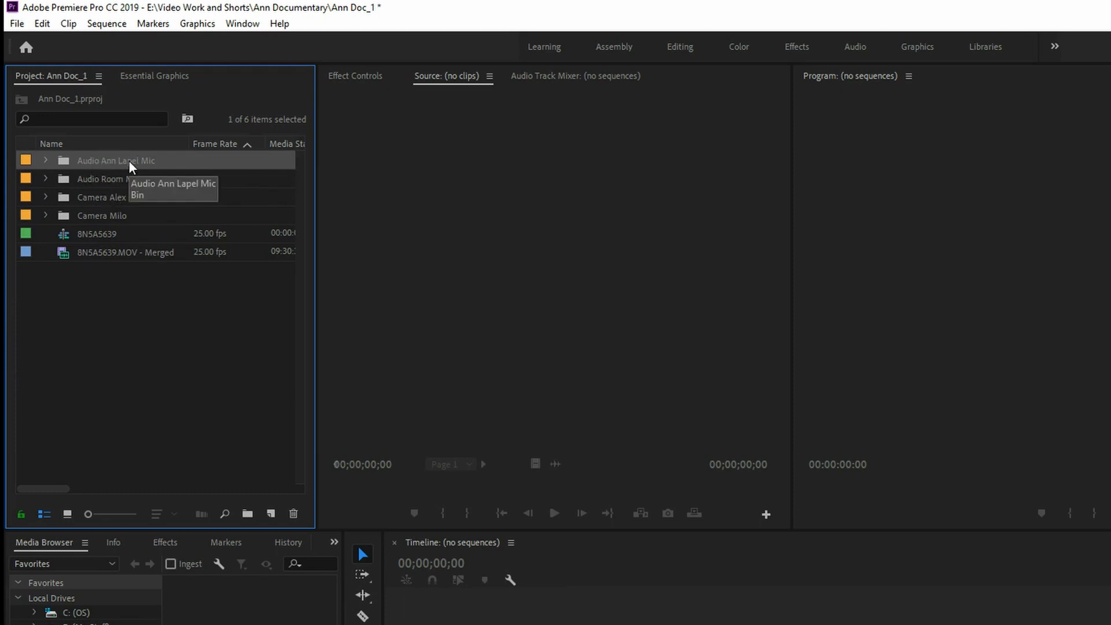
{"action": "left_click", "coordinate": [119, 176]}
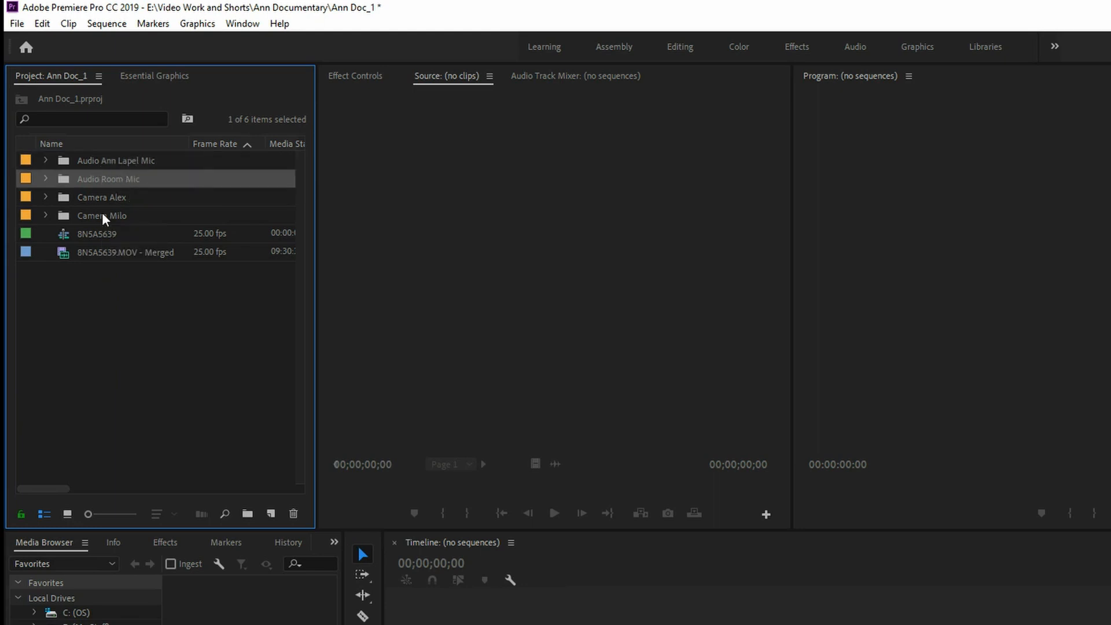
{"action": "left_click", "coordinate": [109, 288]}
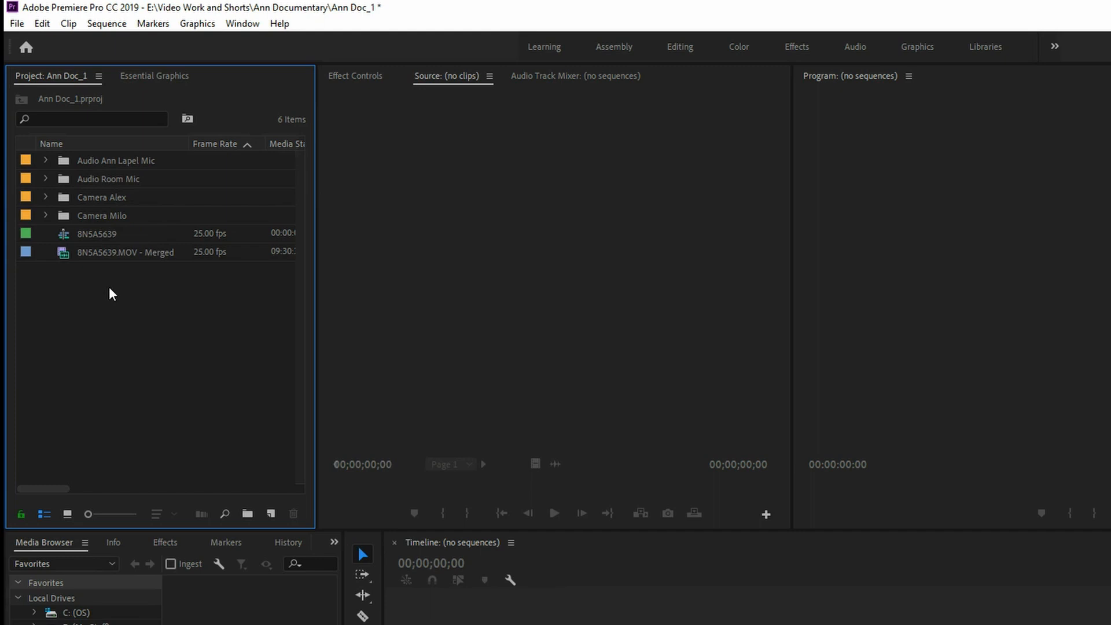
{"action": "left_click", "coordinate": [82, 234]}
- Create a new bin named "Cutaways" at the top level of the project
{"action": "right_click", "coordinate": [82, 272]}
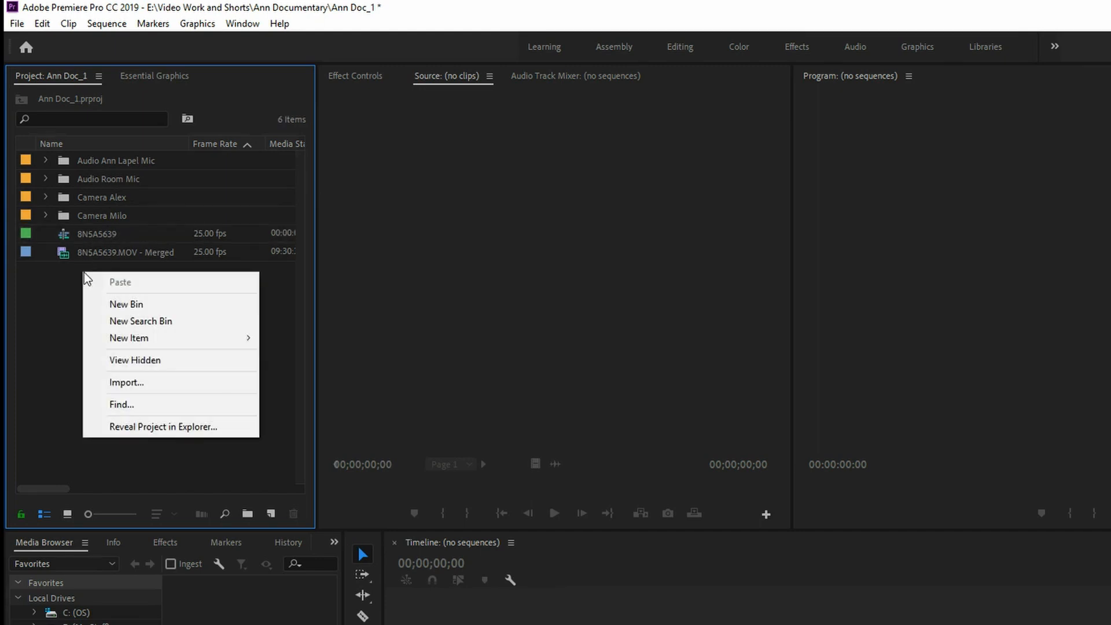
{"action": "left_click", "coordinate": [110, 304]}
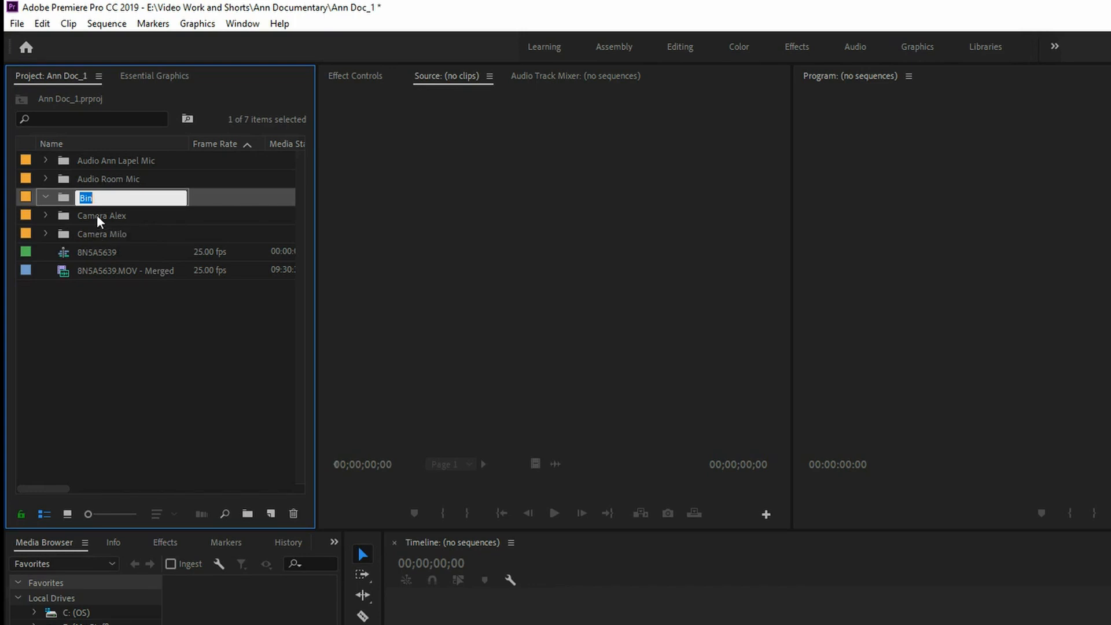
{"action": "type", "text": "Cutaways"}
{"action": "key", "text": "Tab"}
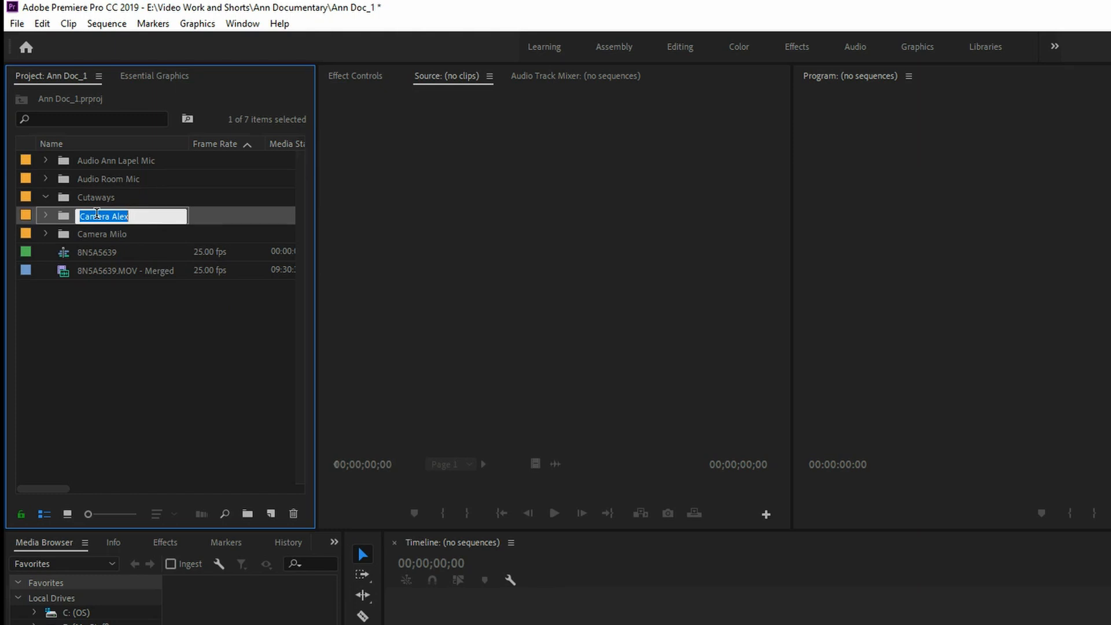
- Rename the Cutaways bin to "B roll"
{"action": "left_click", "coordinate": [105, 200]}
{"action": "left_click", "coordinate": [109, 198]}
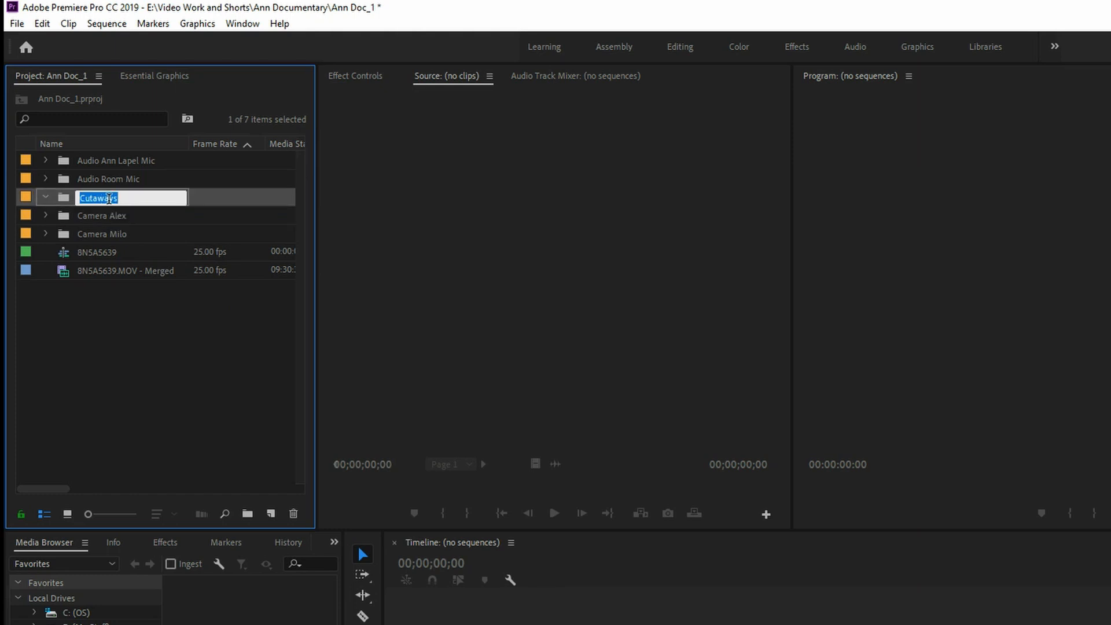
{"action": "type", "text": "B roll"}
{"action": "left_click", "coordinate": [185, 346]}
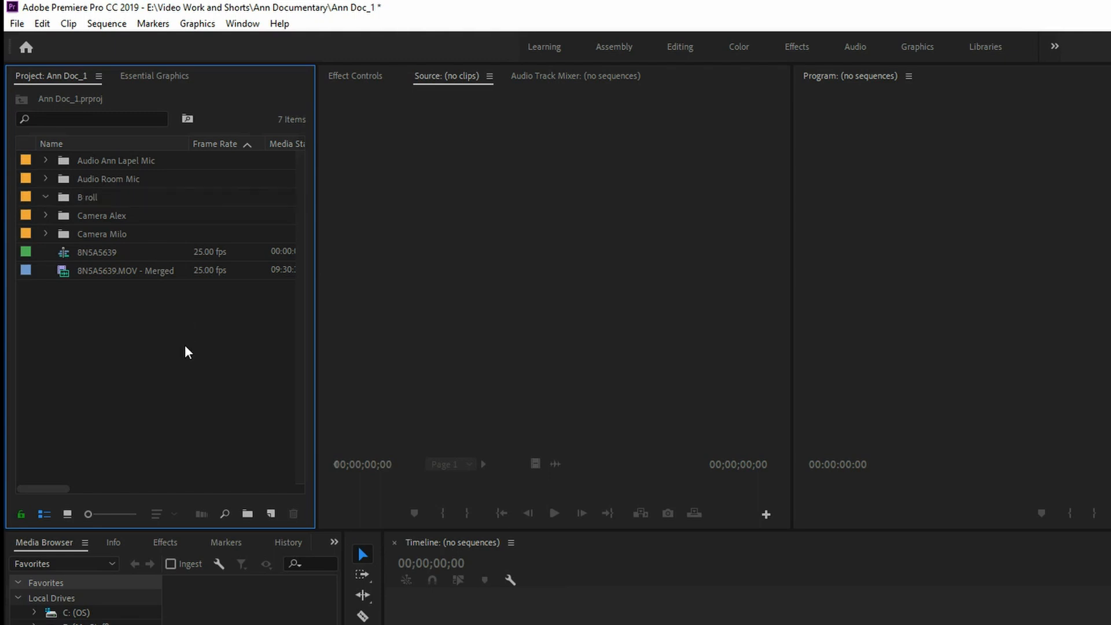
{"action": "double_click", "coordinate": [85, 196]}
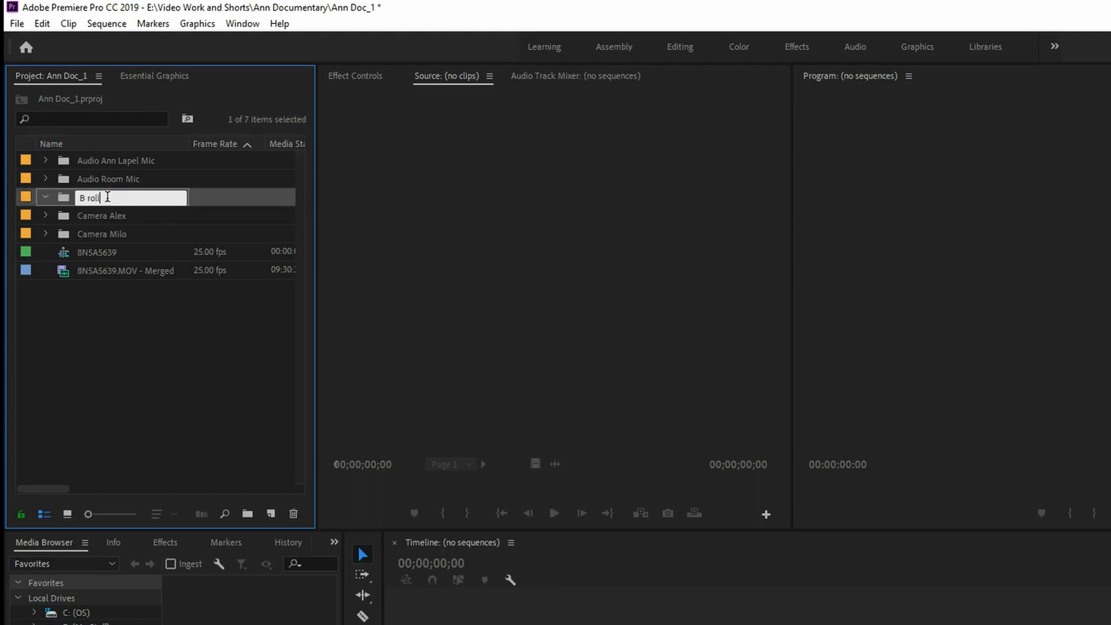
{"action": "left_click", "coordinate": [123, 372]}
- Create another top-level bin in the project, named "Music"
{"action": "right_click", "coordinate": [124, 371]}
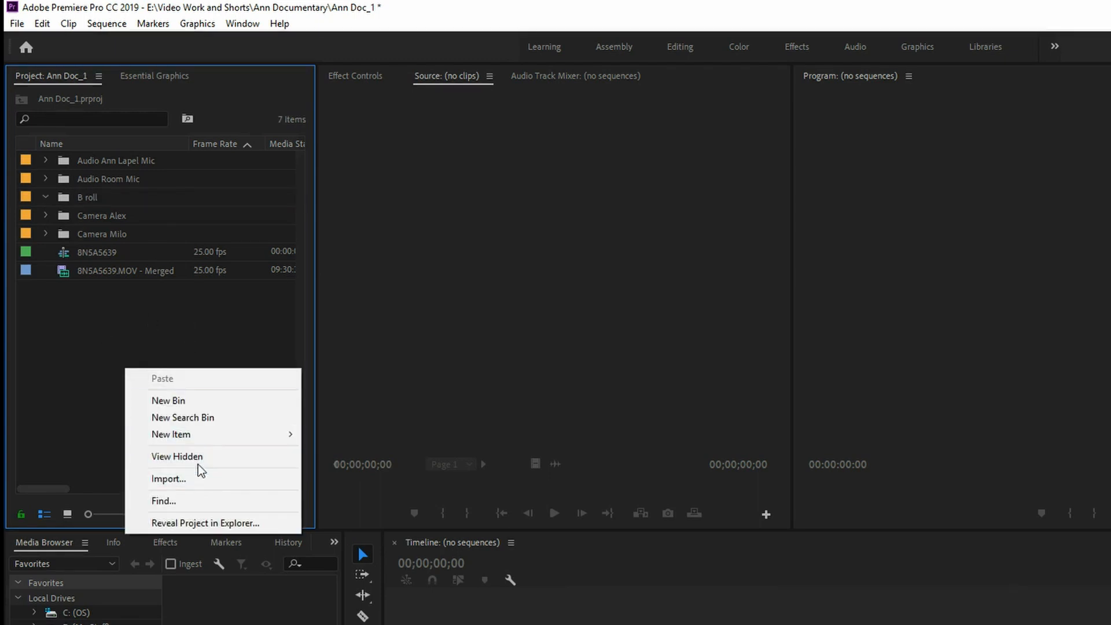
{"action": "left_click", "coordinate": [198, 400]}
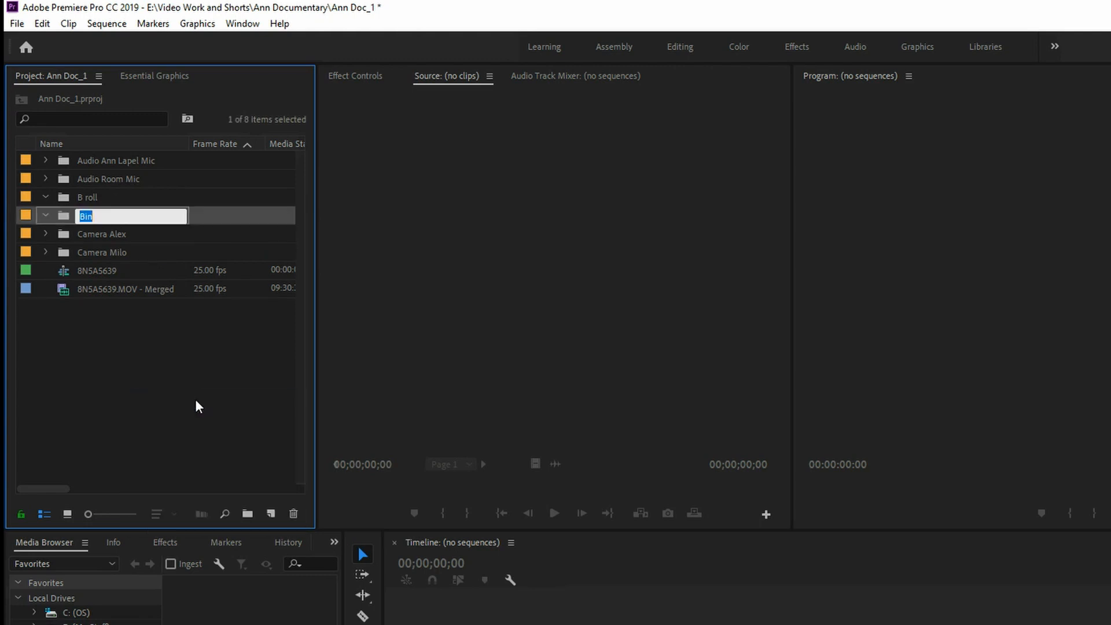
{"action": "type", "text": "Music"}
{"action": "left_click", "coordinate": [196, 398]}
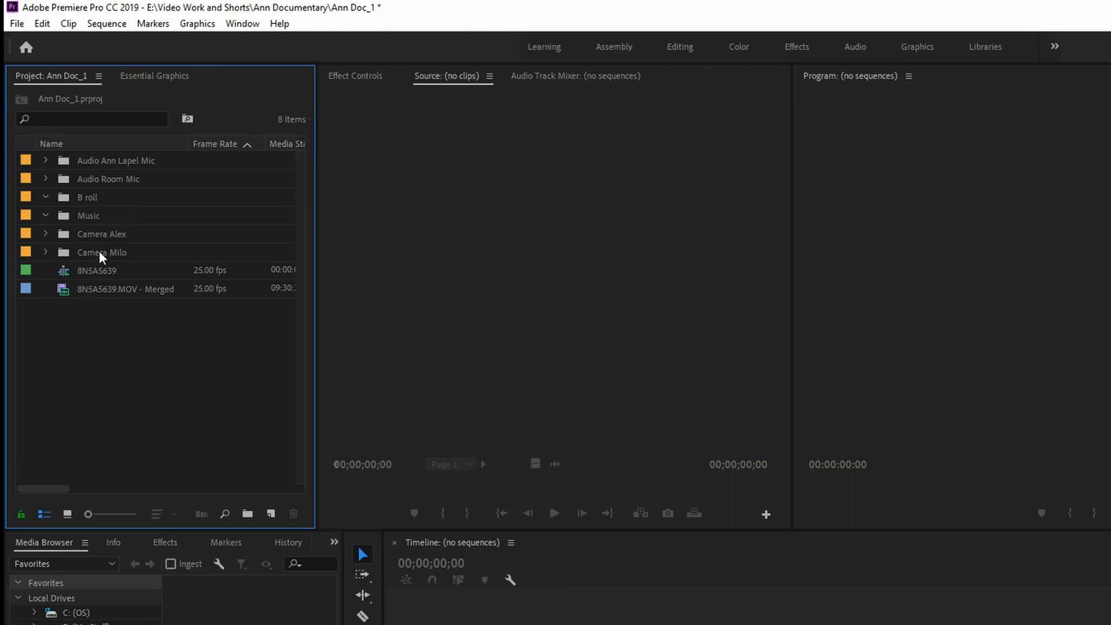
{"action": "left_click", "coordinate": [99, 269]}
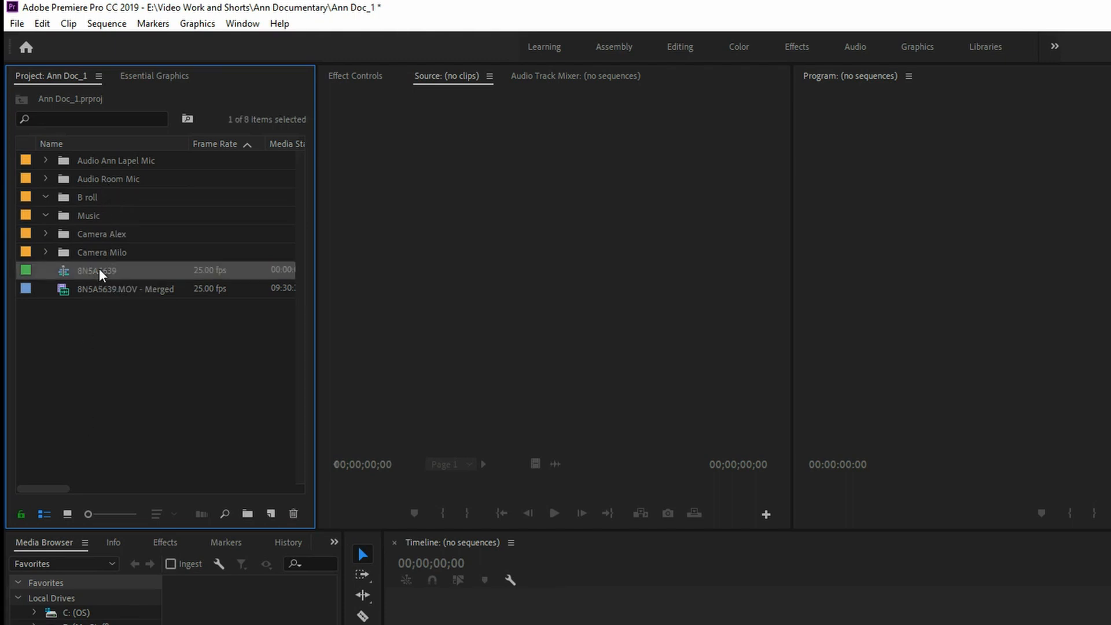
{"action": "left_click", "coordinate": [88, 288]}
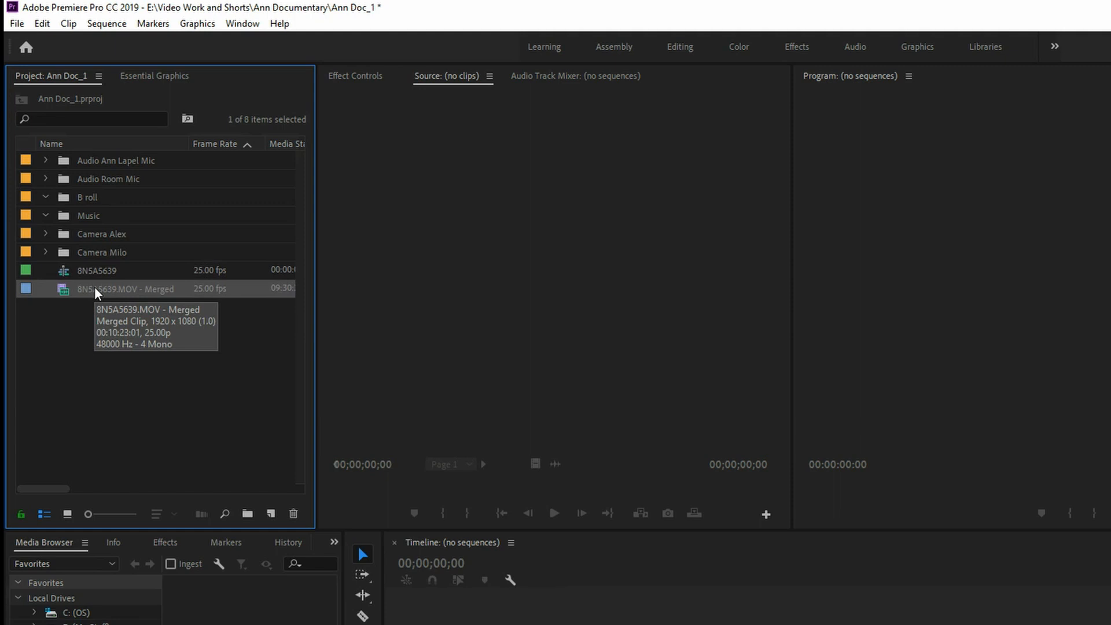
{"action": "left_click", "coordinate": [120, 28]}
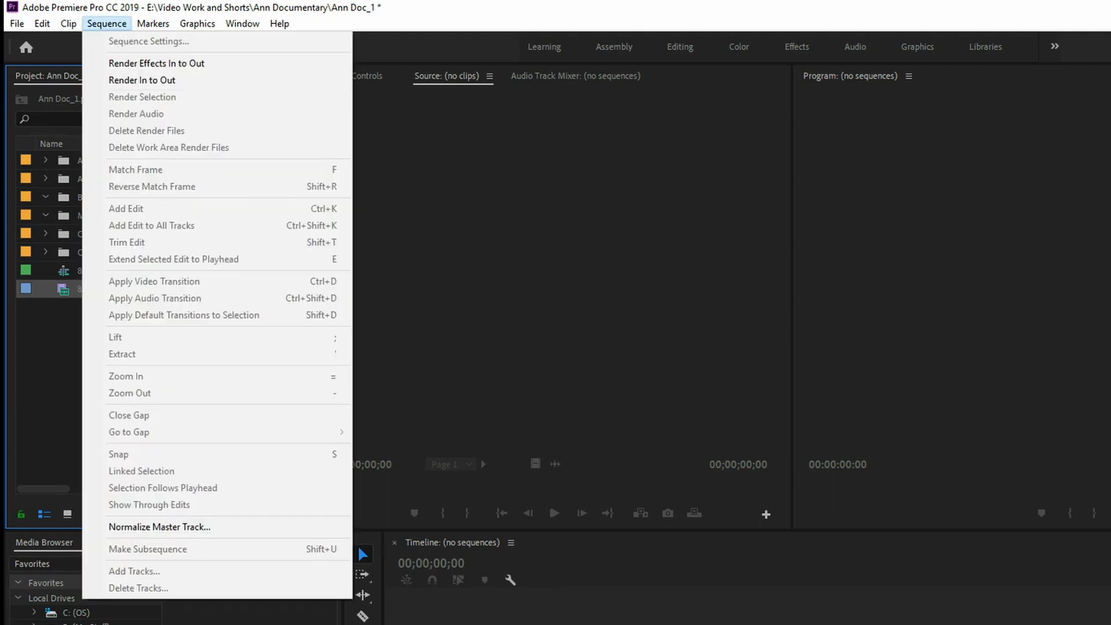
{"action": "left_click", "coordinate": [57, 421]}
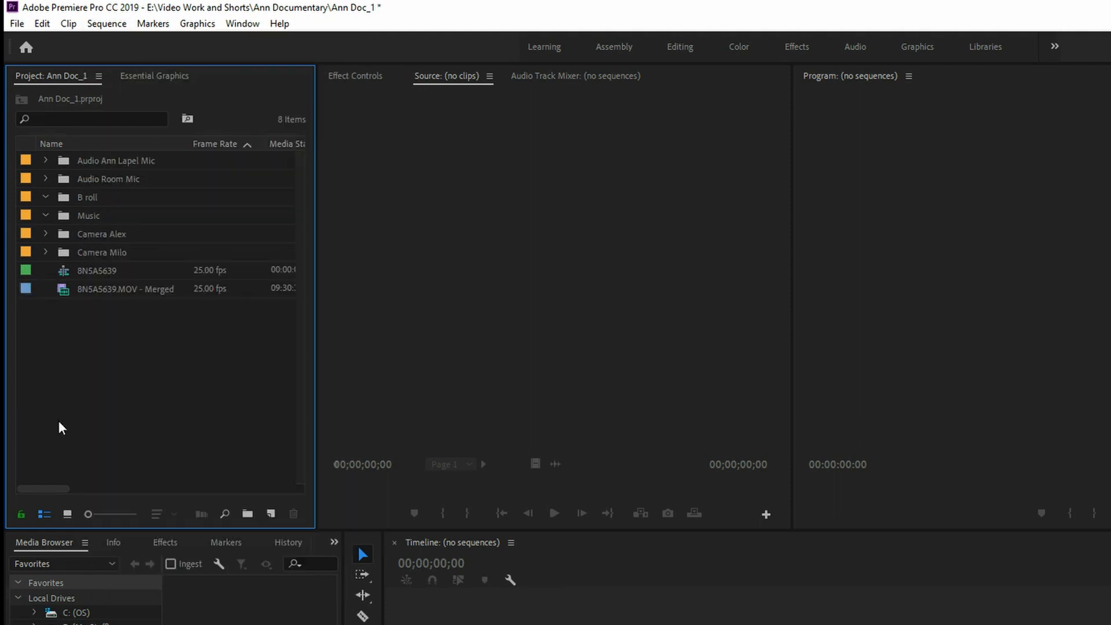
{"action": "left_click", "coordinate": [71, 293]}
{"action": "left_click", "coordinate": [77, 346]}
- Create a new top-level bin named "Part 1" in the project
{"action": "right_click", "coordinate": [76, 341]}
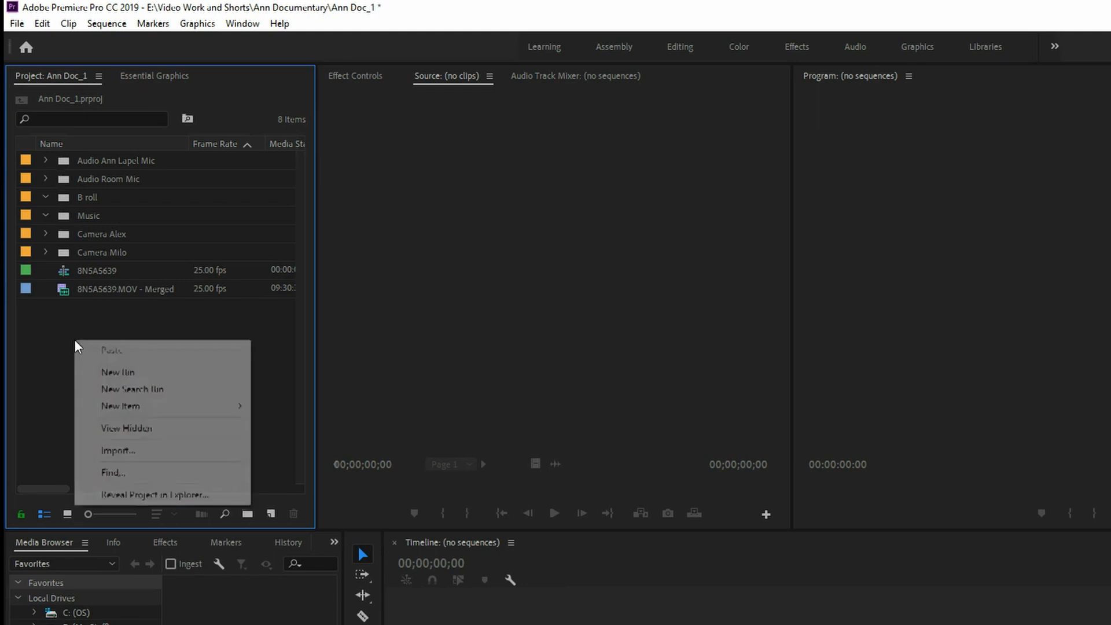
{"action": "left_click", "coordinate": [111, 373]}
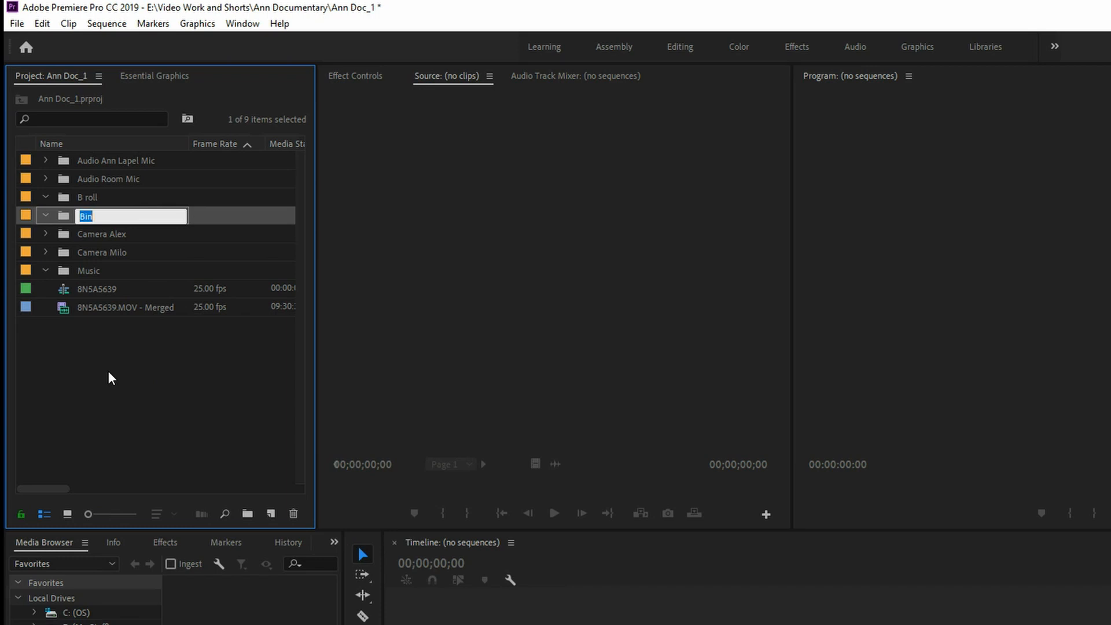
{"action": "type", "text": "Part 1"}
{"action": "left_click", "coordinate": [137, 426]}
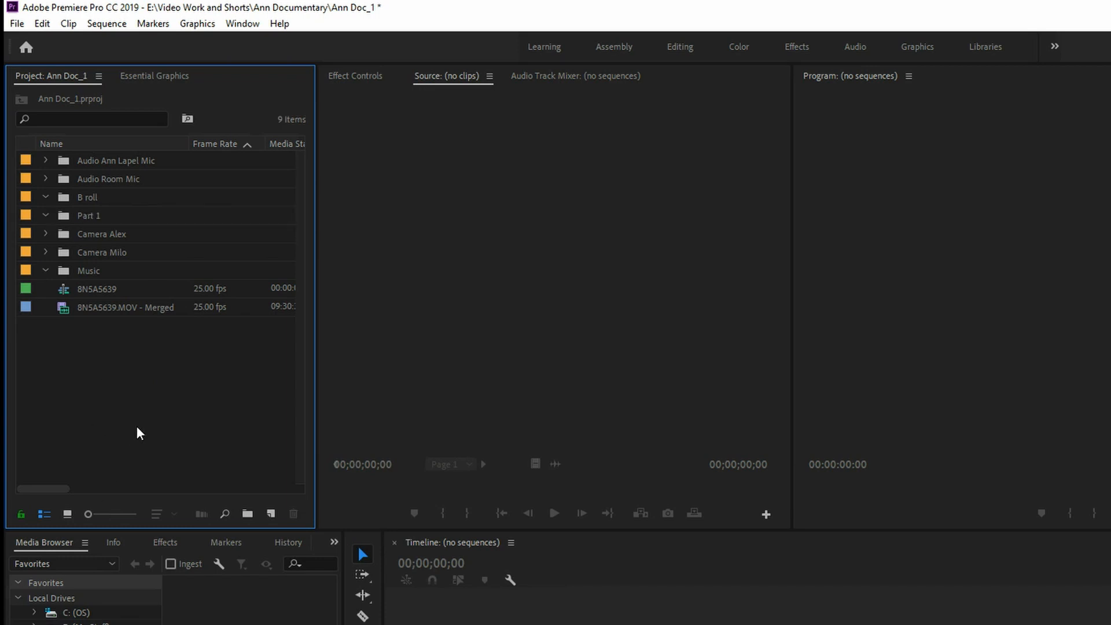
- Delete the Part 1 bin from the project
{"action": "right_click", "coordinate": [119, 362]}
{"action": "left_click", "coordinate": [58, 339]}
{"action": "left_click", "coordinate": [68, 212]}
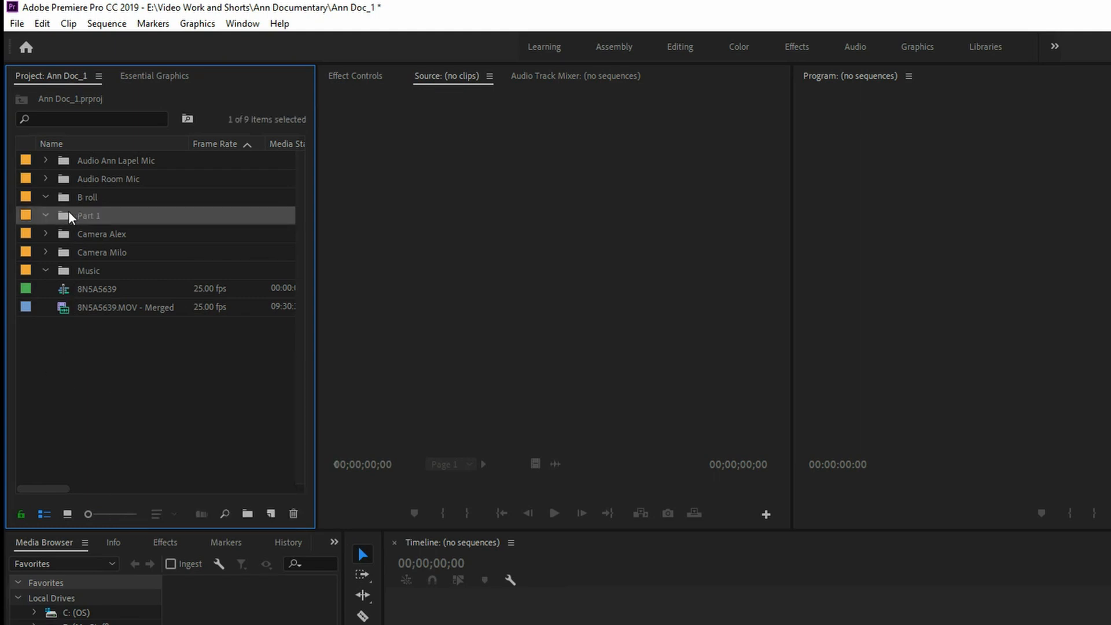
{"action": "key", "text": "Delete"}
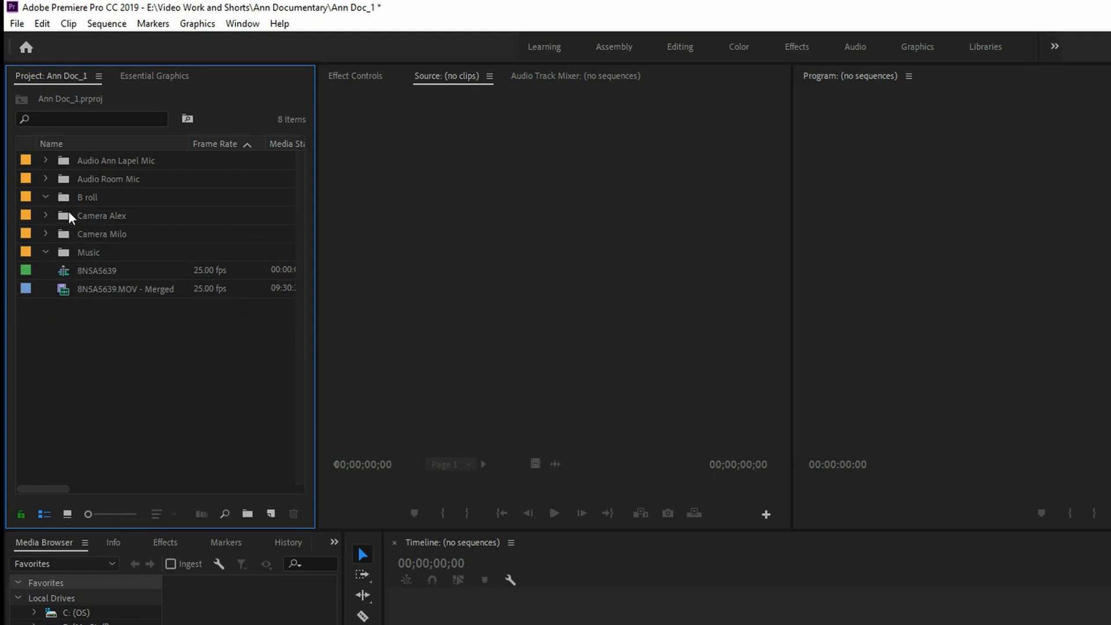
- Import the clips Webcam_3-6-2019 1.00.19 PM and Webcam_3-6-2019 1.01.21 PM from the Desktop into the project
{"action": "double_click", "coordinate": [126, 349]}
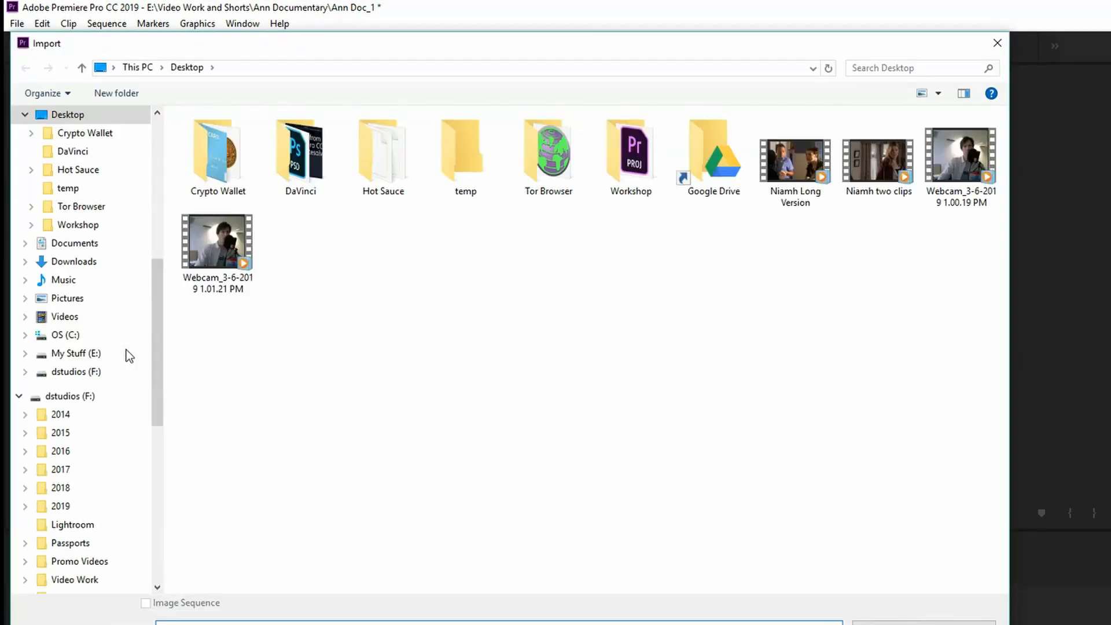
{"action": "left_click", "coordinate": [791, 167]}
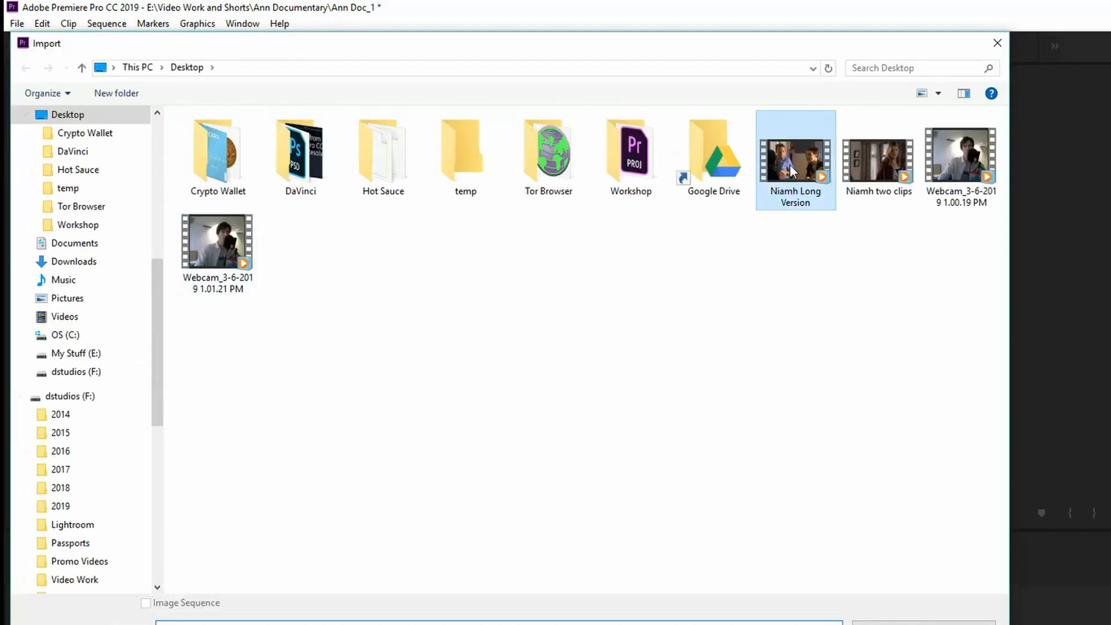
{"action": "left_click", "coordinate": [900, 160]}
{"action": "left_click", "coordinate": [976, 146]}
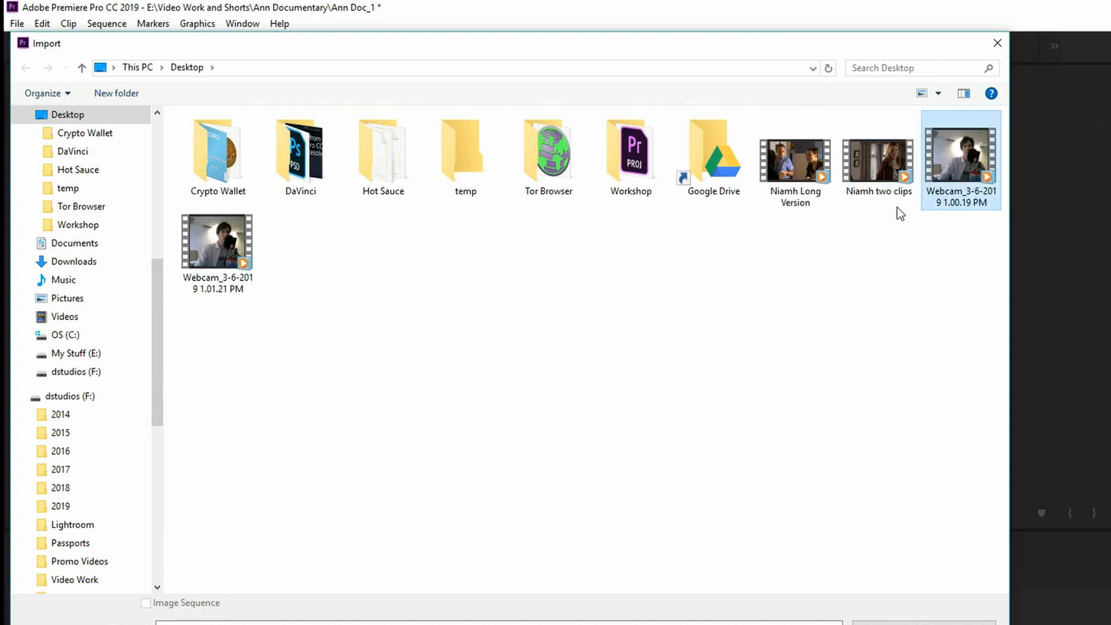
{"action": "left_click", "coordinate": [198, 255], "text": "ctrl"}
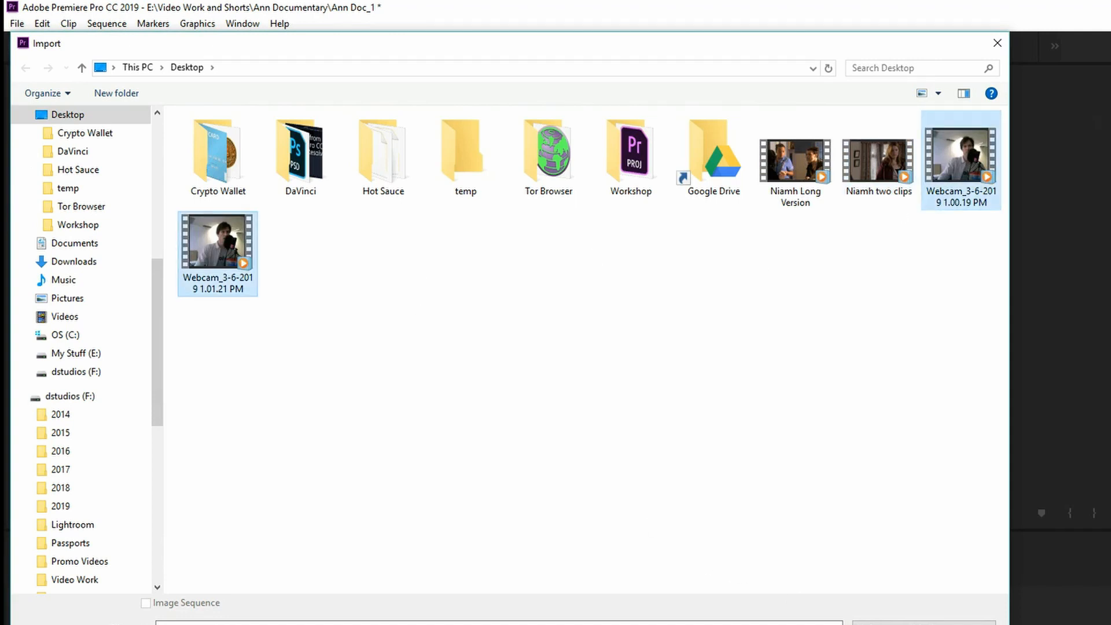
{"action": "key", "text": "Return"}
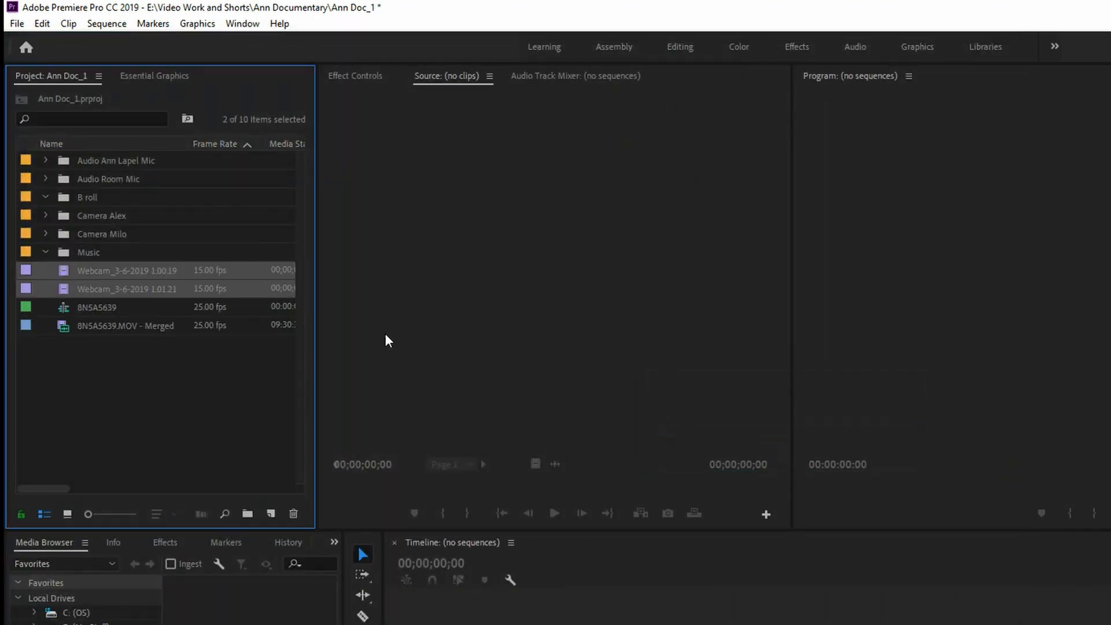
- Delete the two imported webcam clips from the project
{"action": "left_click", "coordinate": [121, 359]}
{"action": "left_click", "coordinate": [82, 271]}
{"action": "left_click", "coordinate": [84, 287], "text": "ctrl"}
{"action": "mouse_move", "coordinate": [82, 288]}
{"action": "left_mouse_down"}
{"action": "mouse_move", "coordinate": [97, 254]}
{"action": "mouse_move", "coordinate": [96, 196]}
{"action": "mouse_move", "coordinate": [96, 282]}
{"action": "left_mouse_up"}
{"action": "key", "text": "Delete"}
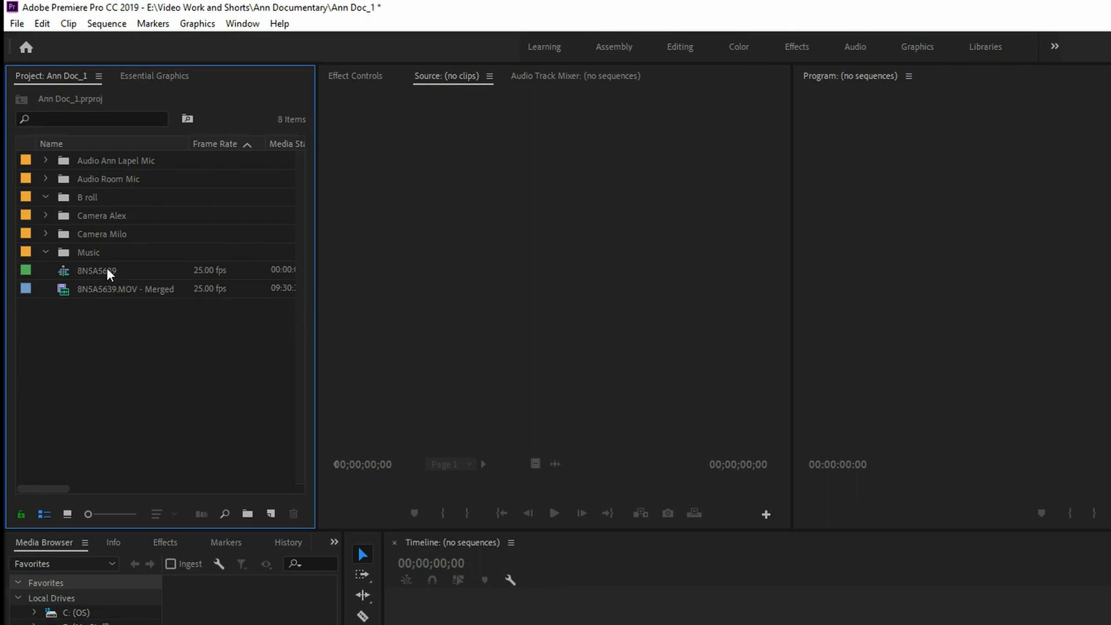
{"action": "left_click", "coordinate": [17, 23]}
{"action": "left_click", "coordinate": [61, 444]}
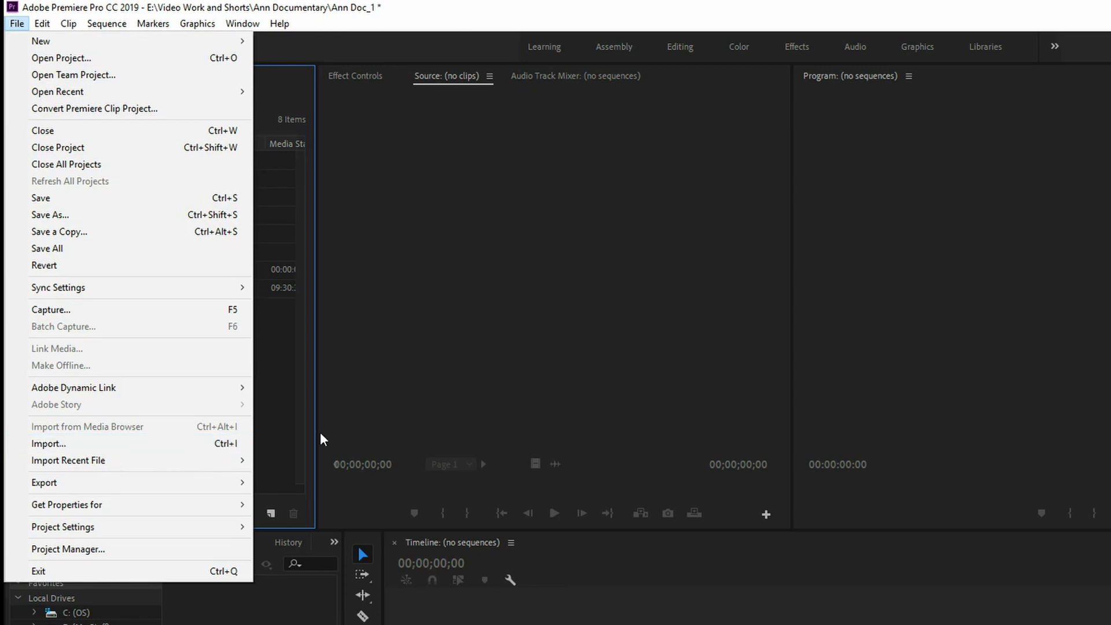
{"action": "left_click", "coordinate": [256, 445]}
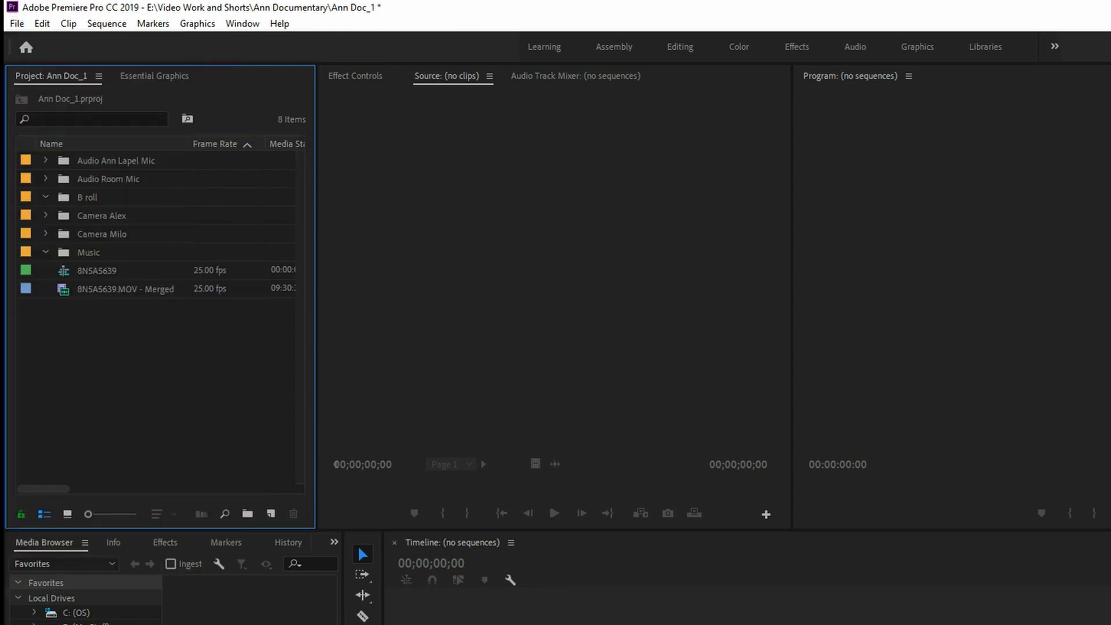
- Switch to File Explorer, open the Camera Alex folder inside Ann Interview 1, and try to bring all its clips into the project
{"action": "key", "text": "alt+Tab"}
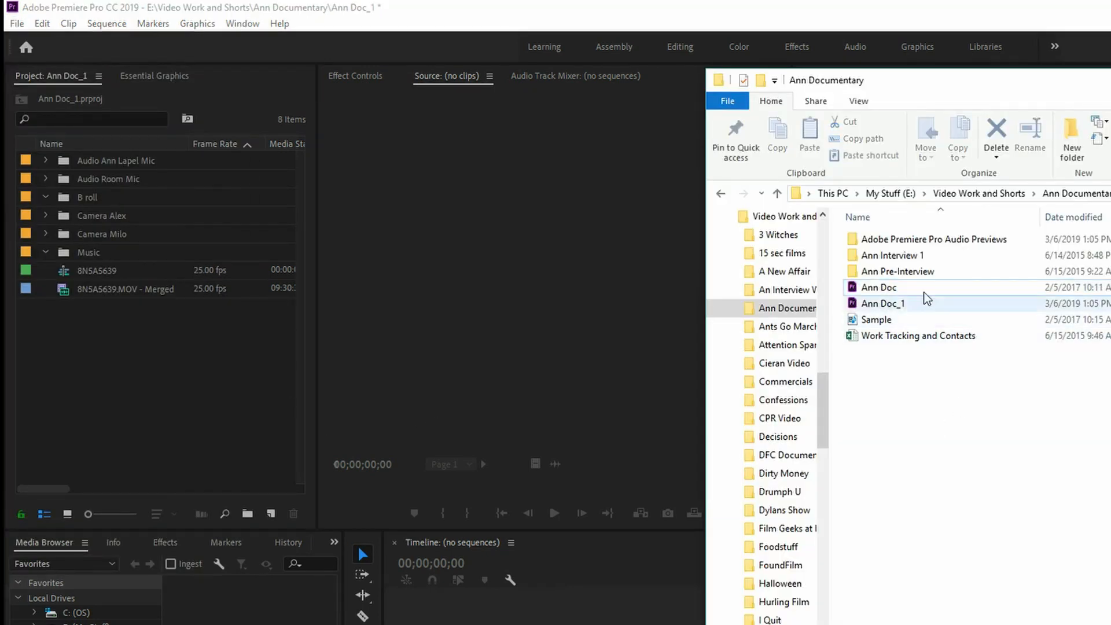
{"action": "double_click", "coordinate": [901, 255]}
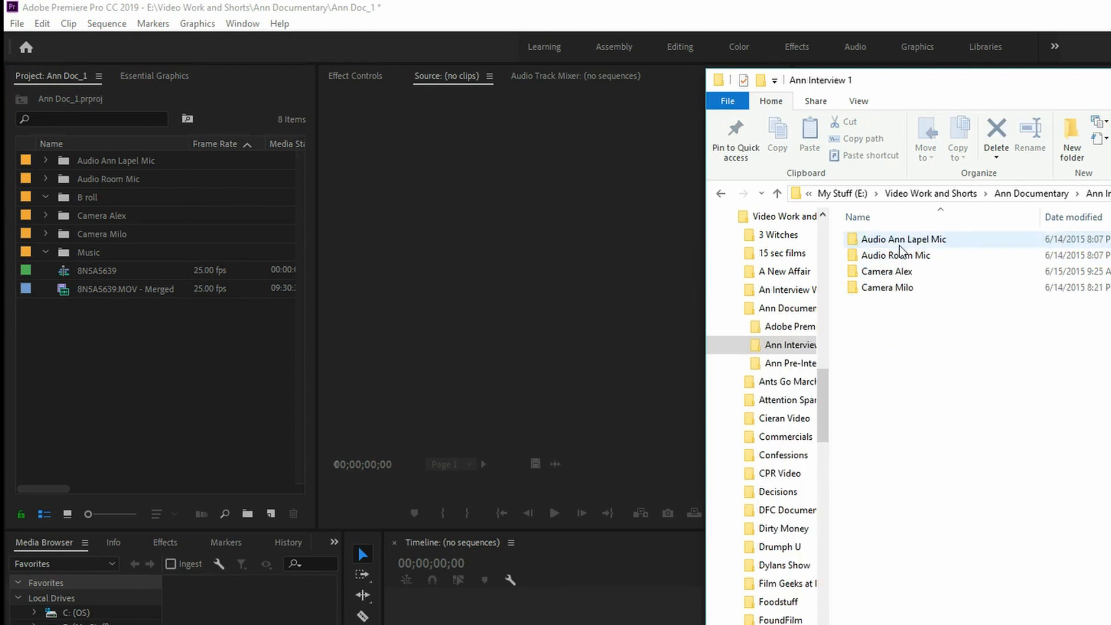
{"action": "double_click", "coordinate": [897, 271]}
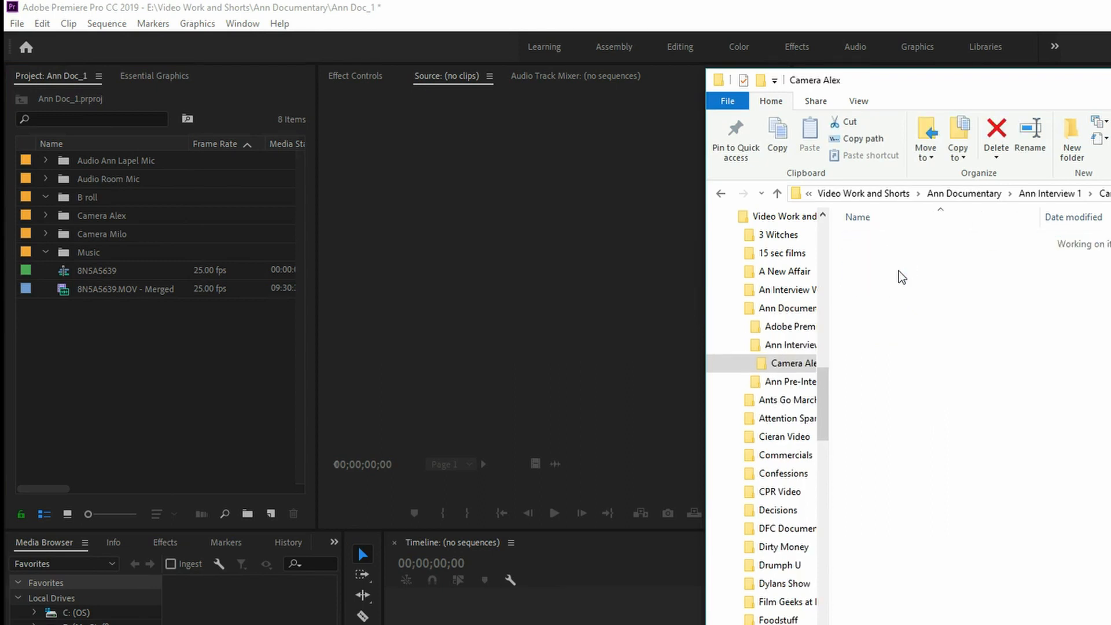
{"action": "left_click", "coordinate": [883, 438]}
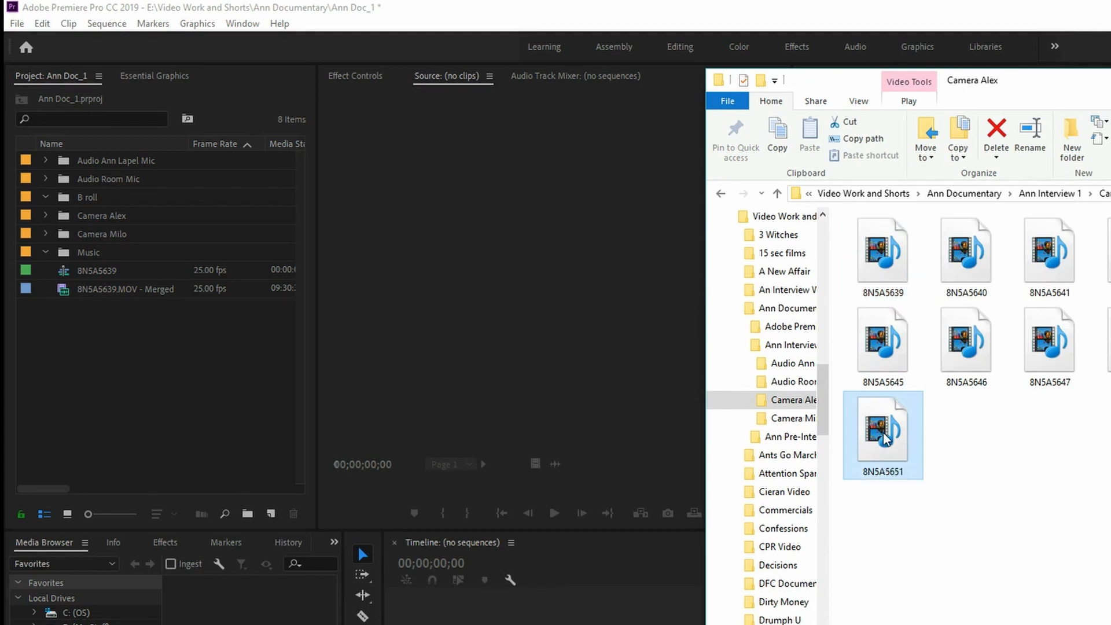
{"action": "left_click", "coordinate": [876, 272], "text": "ctrl"}
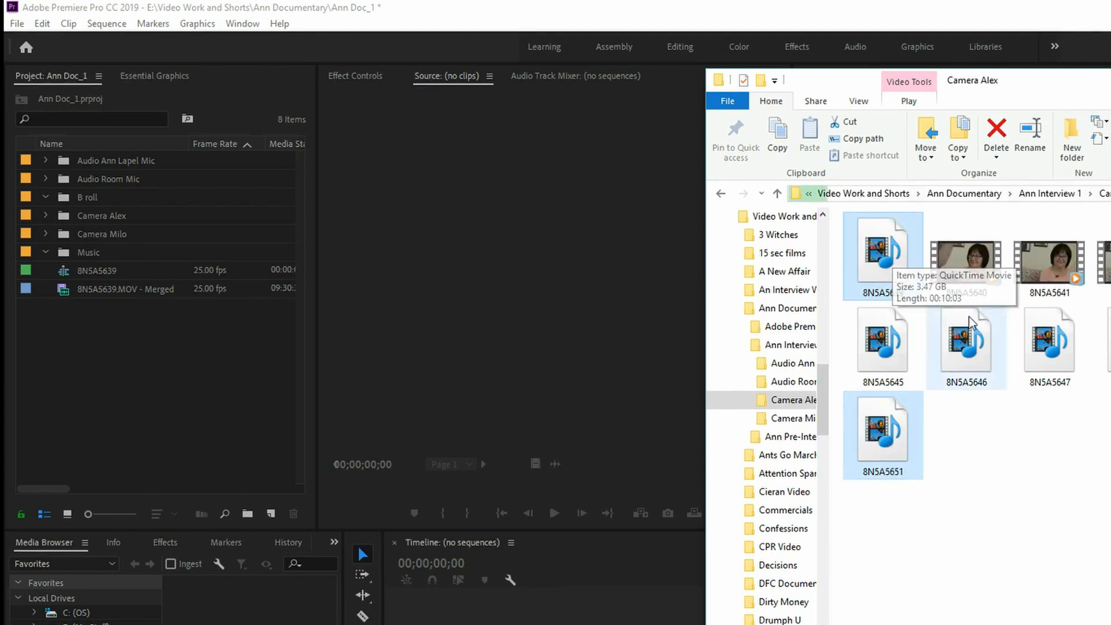
{"action": "key", "text": "ctrl+a"}
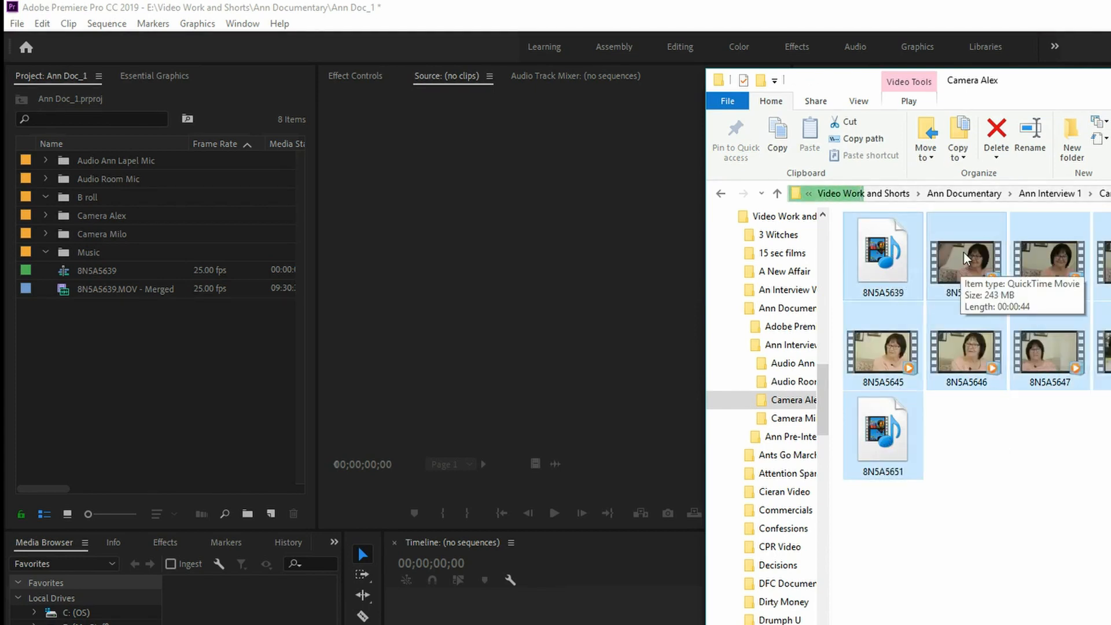
{"action": "left_click_drag", "start_coordinate": [966, 254], "coordinate": [358, 543]}
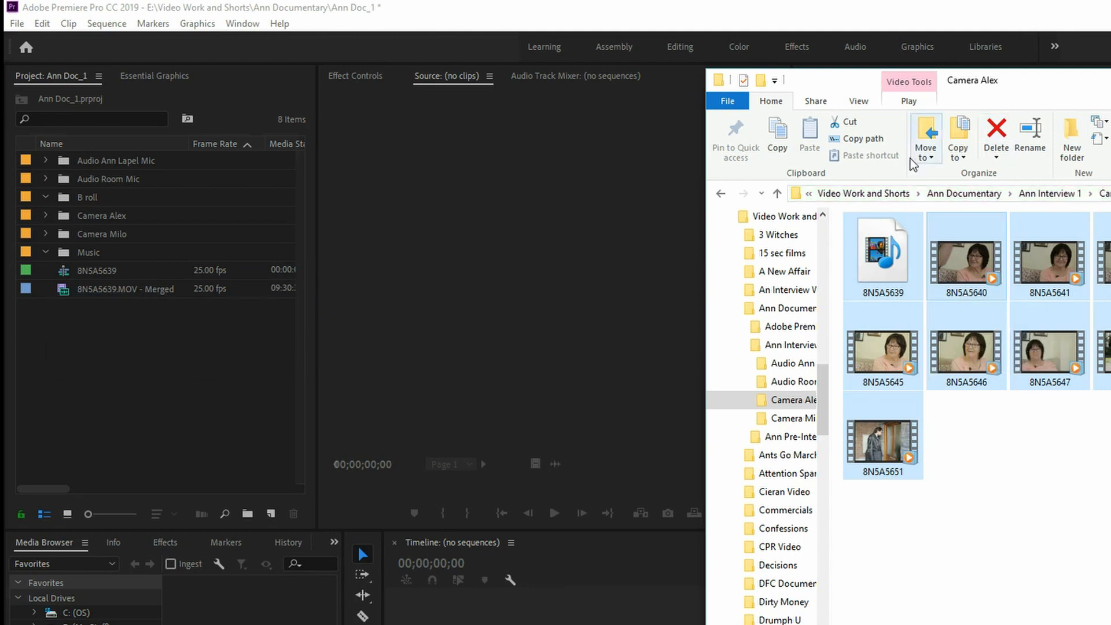
- Look through This PC, Video Work and Shorts, and the Ann Documentary folder to review where the footage is stored
{"action": "scroll", "coordinate": [823, 331], "scroll_direction": "up", "scroll_amount": 15}
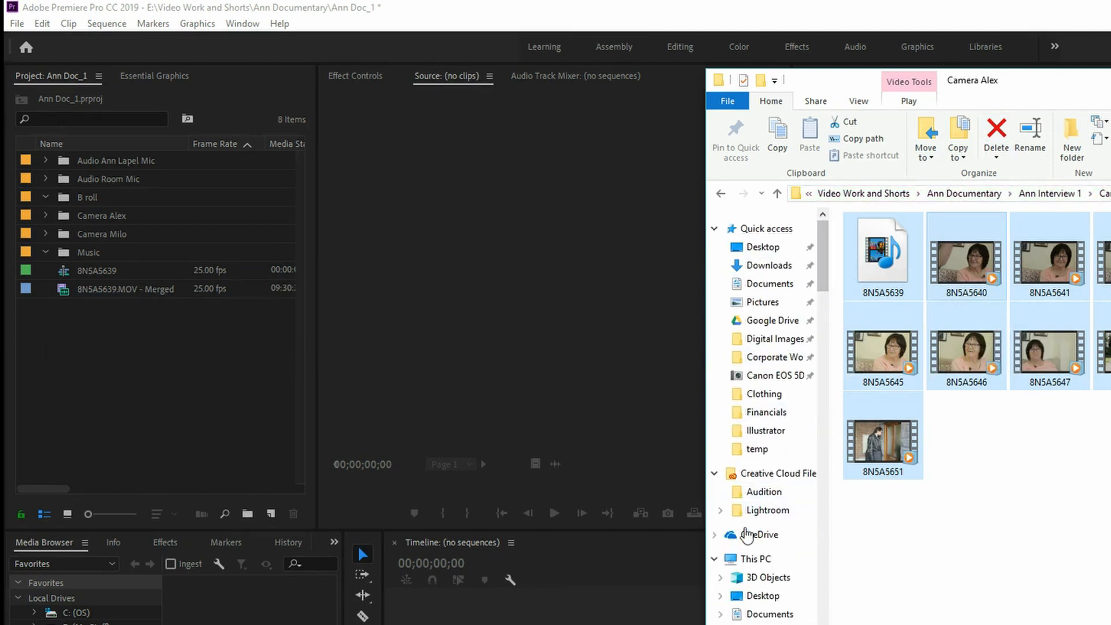
{"action": "left_click", "coordinate": [751, 558]}
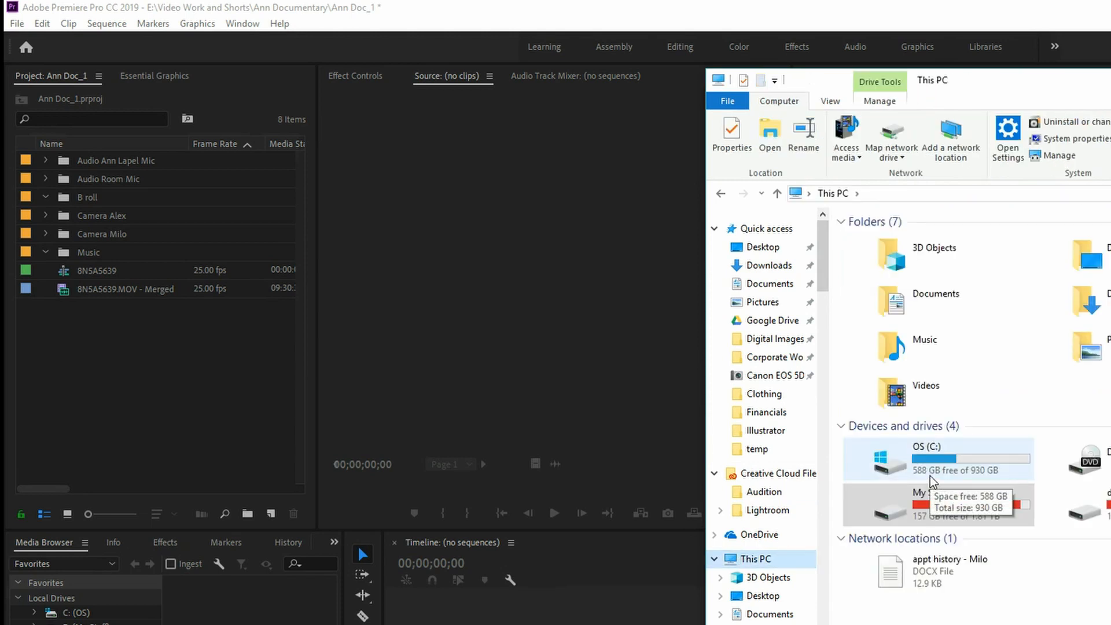
{"action": "left_click", "coordinate": [721, 195]}
{"action": "left_click", "coordinate": [866, 192]}
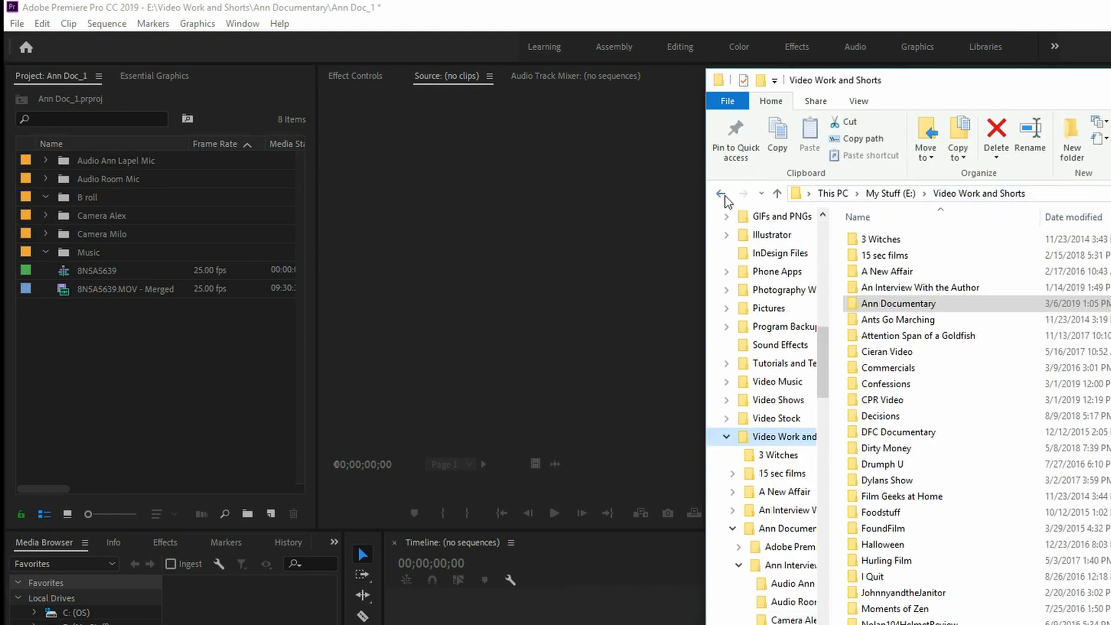
{"action": "left_click", "coordinate": [723, 195]}
{"action": "left_click", "coordinate": [719, 195]}
{"action": "left_click", "coordinate": [718, 195]}
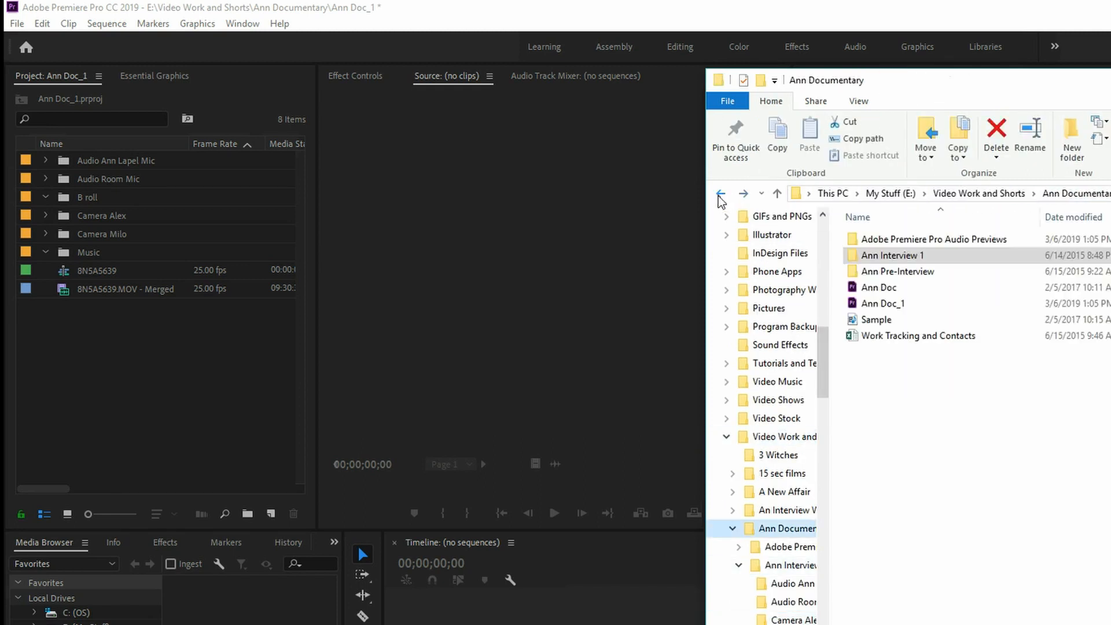
{"action": "left_click", "coordinate": [718, 195]}
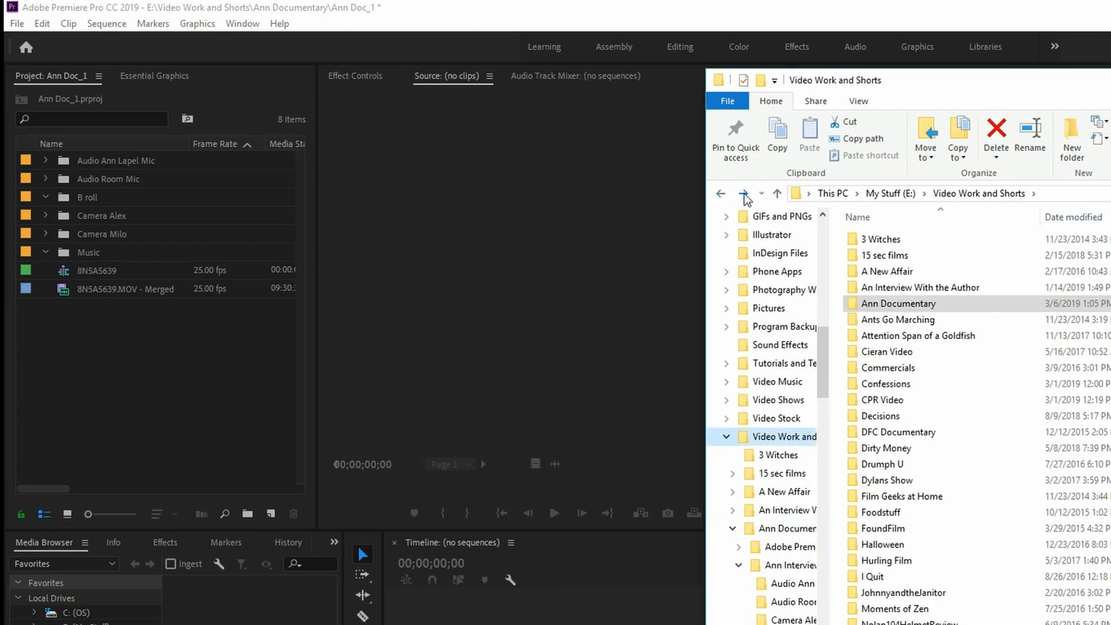
{"action": "left_click", "coordinate": [744, 195]}
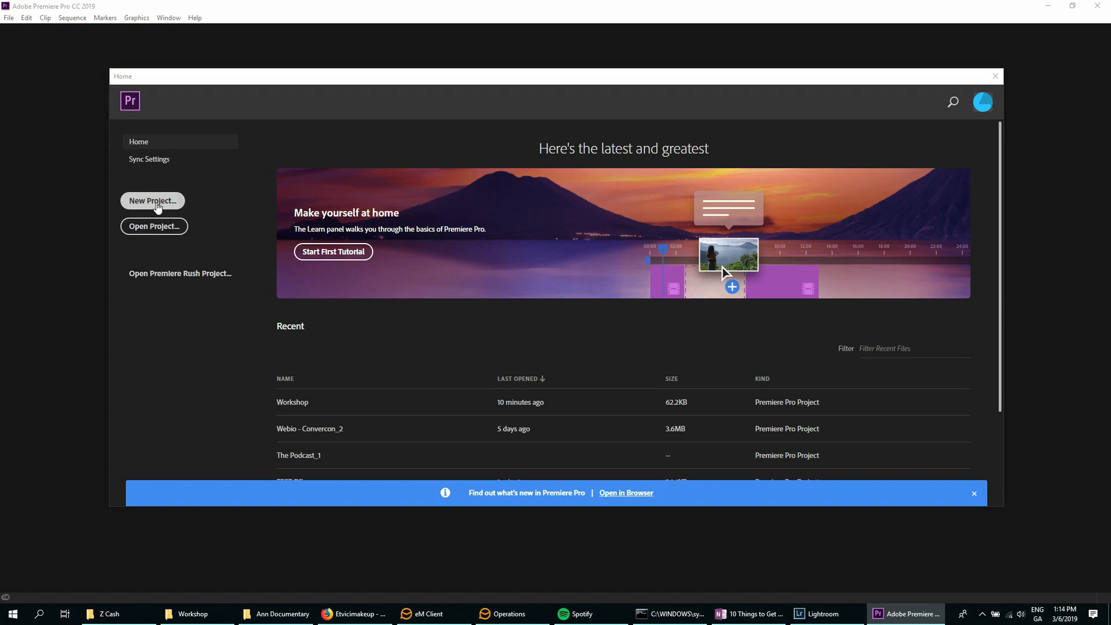
- Switch to Premiere Pro and create a new project named TEST 2, stored in the Demo folder on the Desktop
{"action": "left_click", "coordinate": [152, 201]}
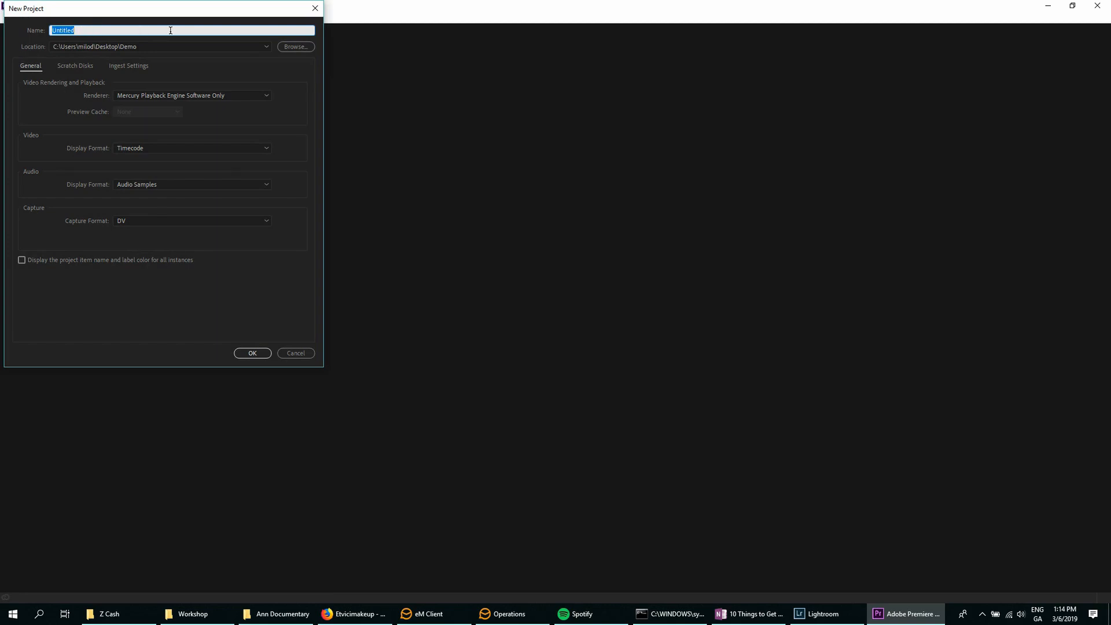
{"action": "type", "text": "TEST 2"}
{"action": "left_click", "coordinate": [201, 44]}
{"action": "left_click", "coordinate": [287, 44]}
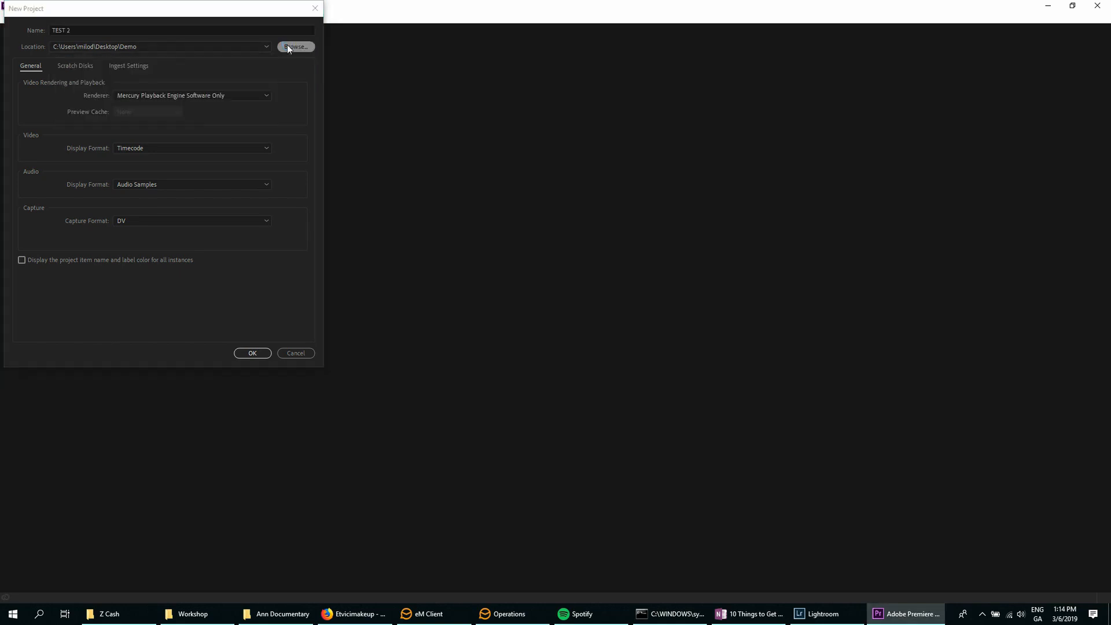
{"action": "left_click", "coordinate": [136, 43]}
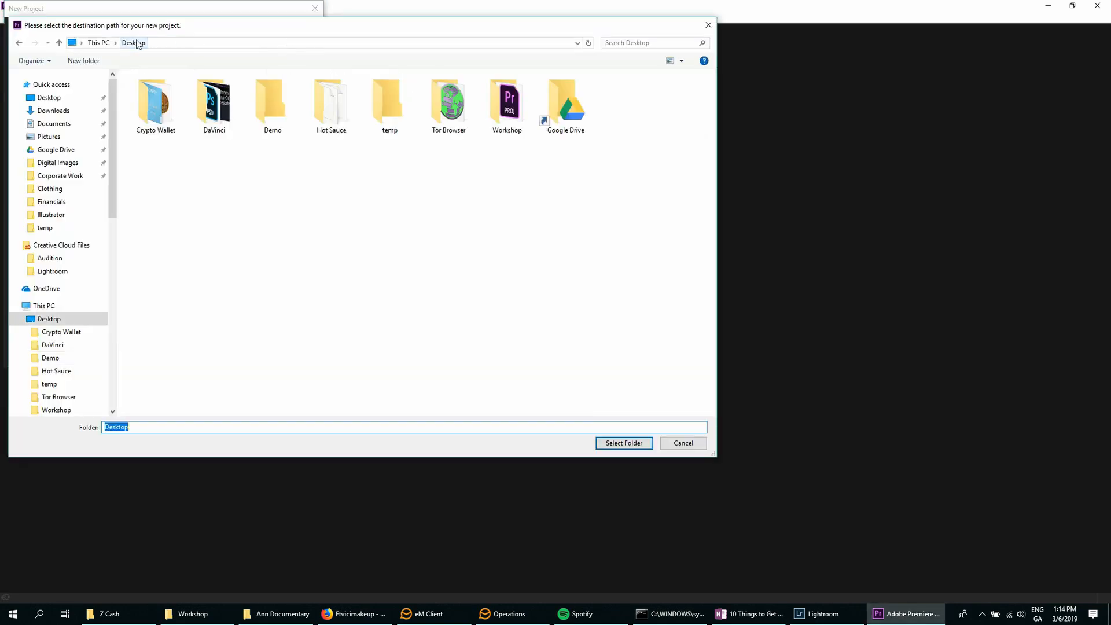
{"action": "left_click", "coordinate": [275, 209]}
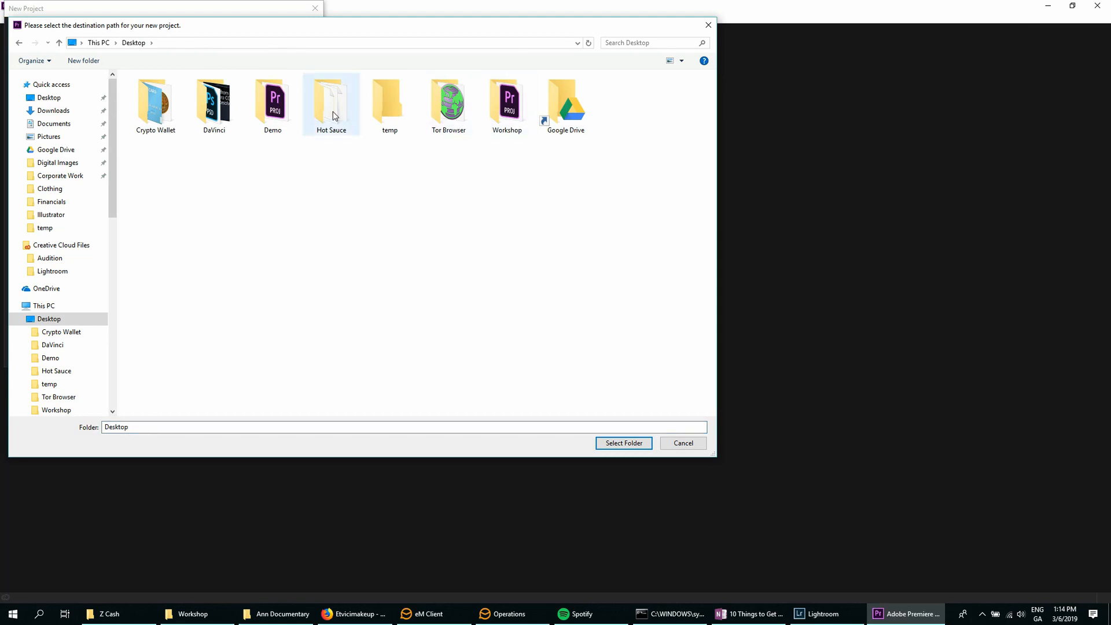
{"action": "double_click", "coordinate": [280, 102]}
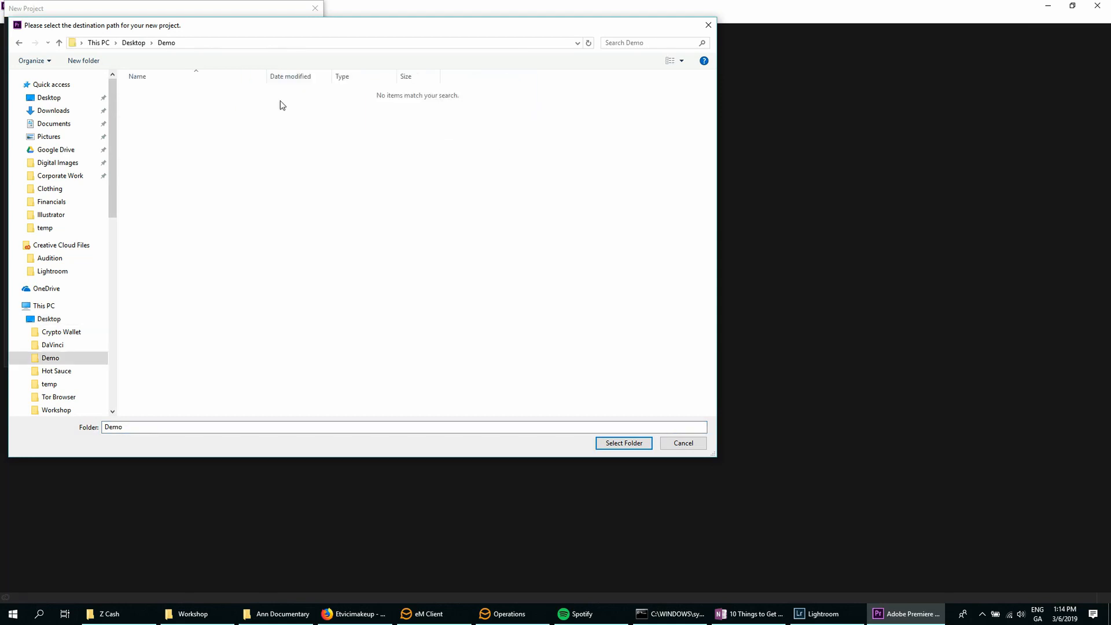
{"action": "left_click", "coordinate": [627, 444]}
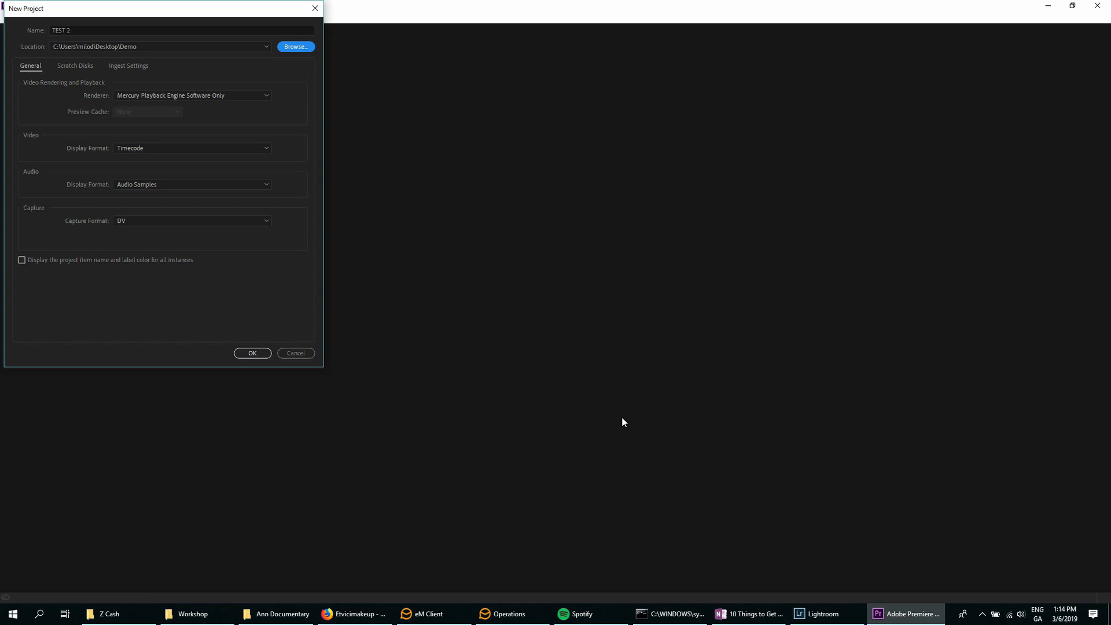
{"action": "left_click", "coordinate": [255, 356]}
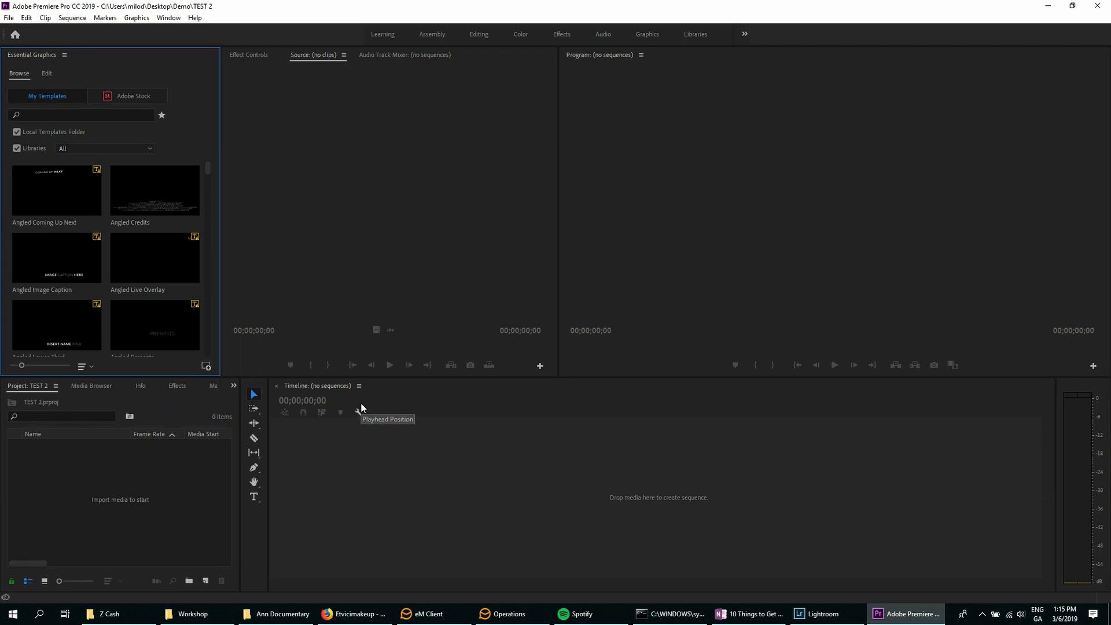
- Import Webcam_3-6-2019 1.00.19 PM and Webcam_3-6-2019 1.01.21 PM from the Desktop into the TEST 2 project
{"action": "left_click", "coordinate": [71, 516]}
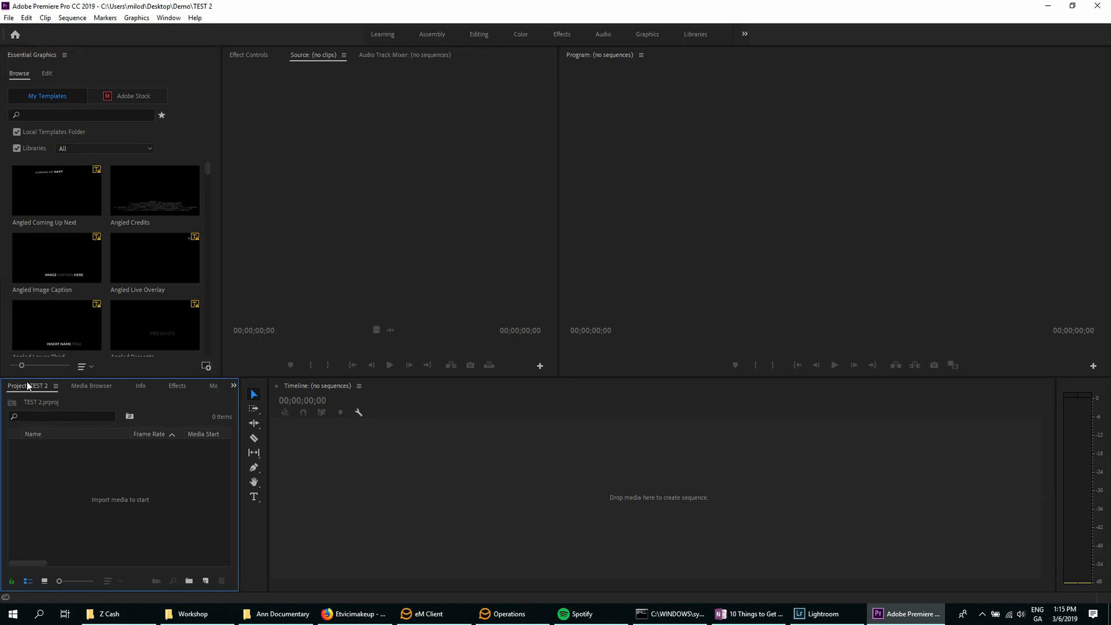
{"action": "double_click", "coordinate": [72, 497]}
{"action": "left_click", "coordinate": [154, 185]}
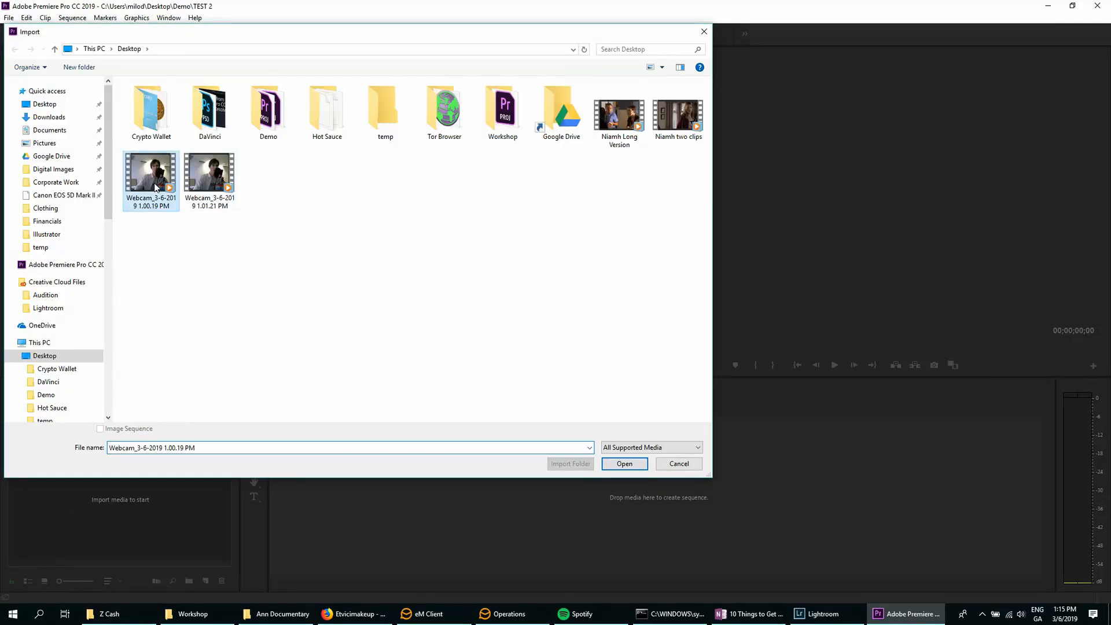
{"action": "left_click", "coordinate": [209, 173], "text": "ctrl"}
{"action": "left_click", "coordinate": [624, 464]}
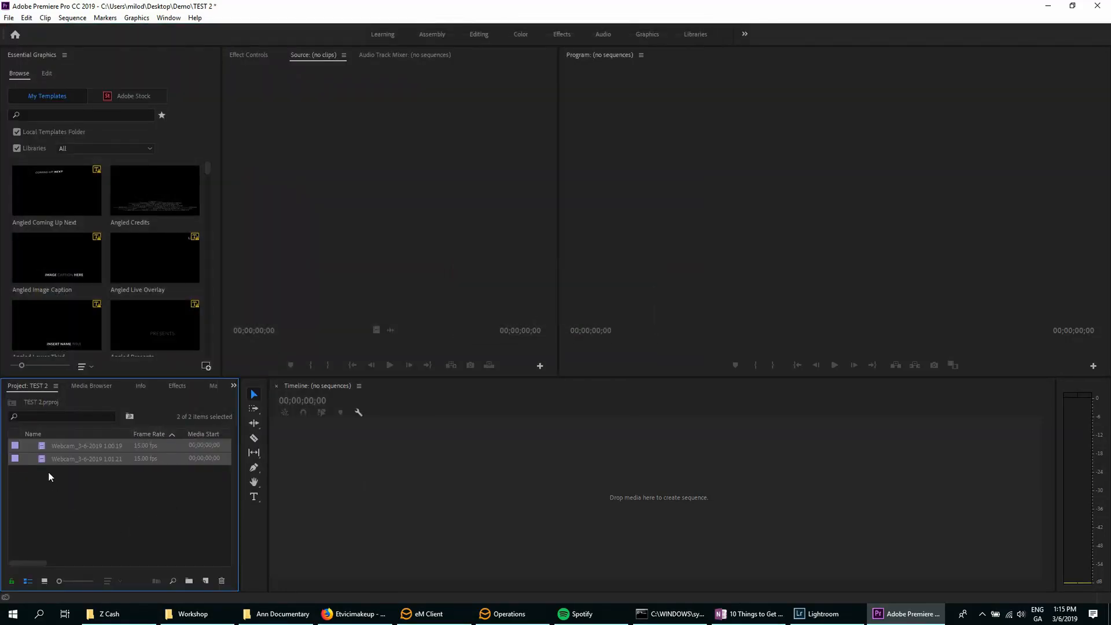
{"action": "left_click", "coordinate": [46, 459]}
{"action": "left_click_drag", "start_coordinate": [42, 458], "coordinate": [69, 524]}
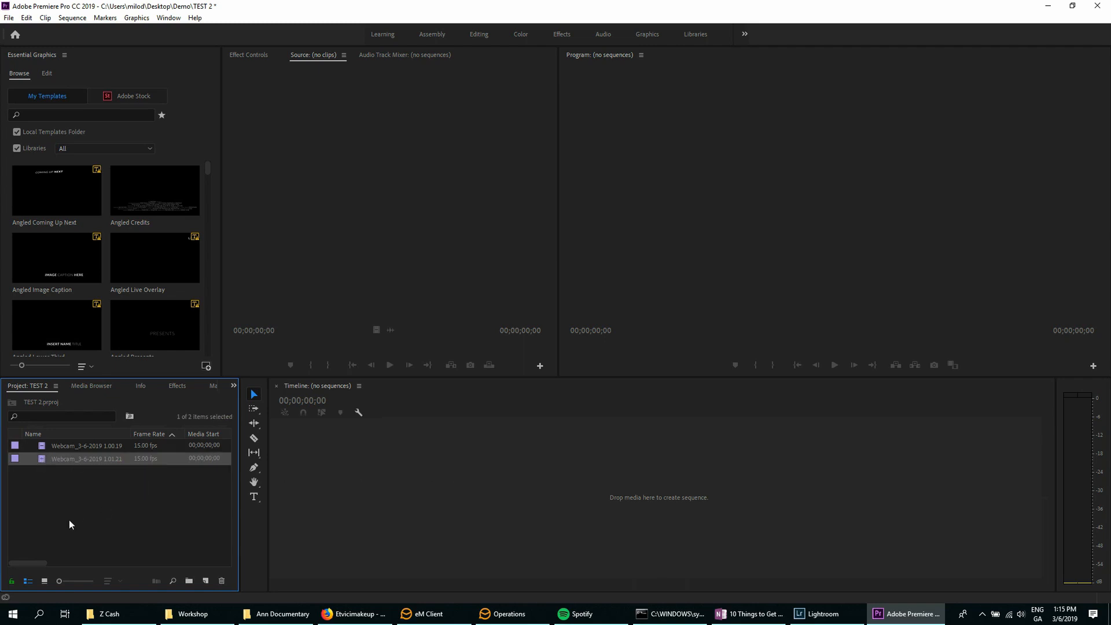
{"action": "left_click", "coordinate": [109, 511]}
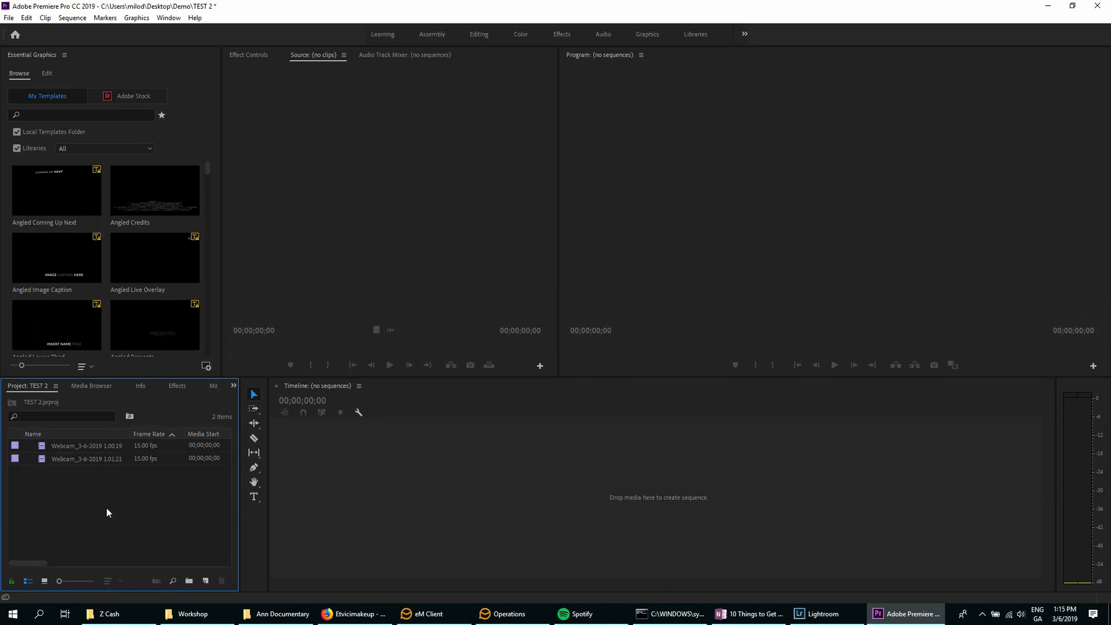
- Look through the available ways to create a new sequence in the TEST 2 project without creating one
{"action": "right_click", "coordinate": [93, 496]}
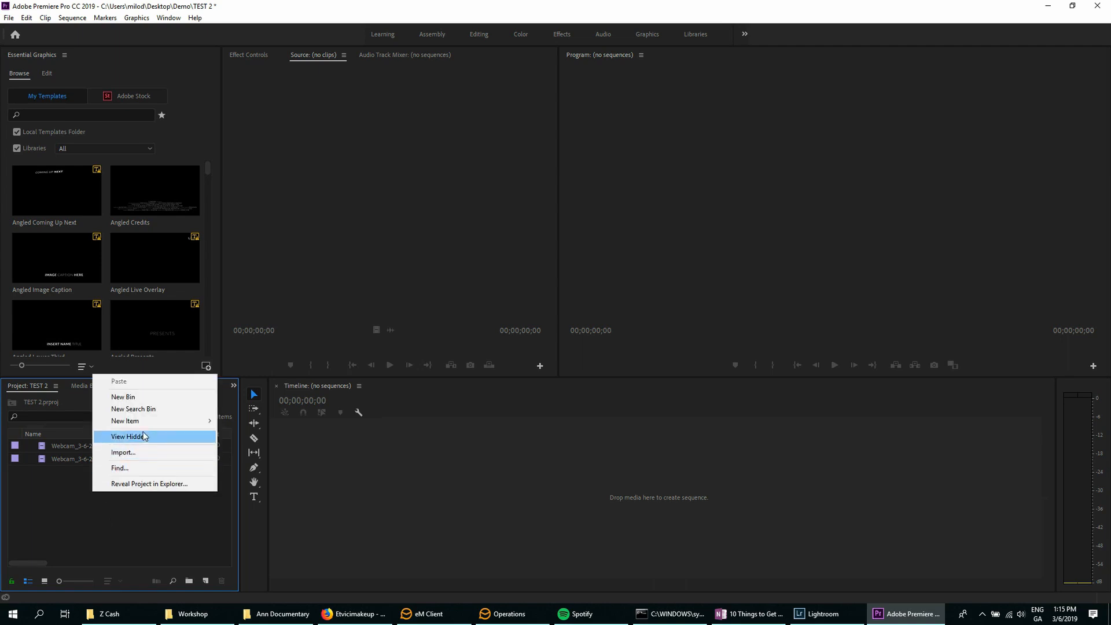
{"action": "mouse_move", "coordinate": [196, 427]}
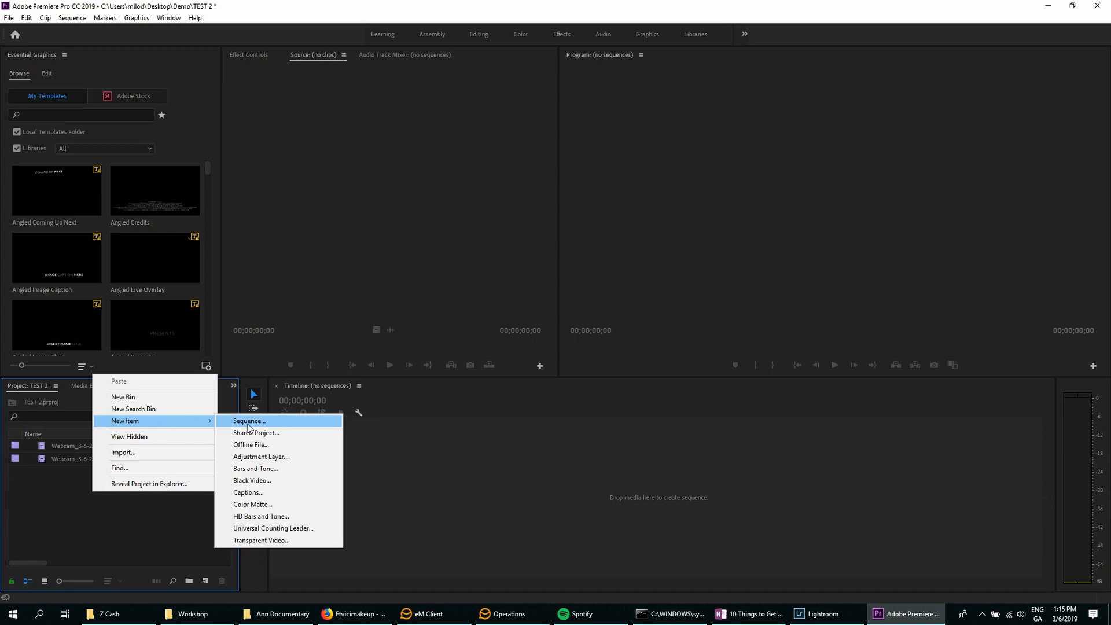
{"action": "left_click", "coordinate": [166, 537]}
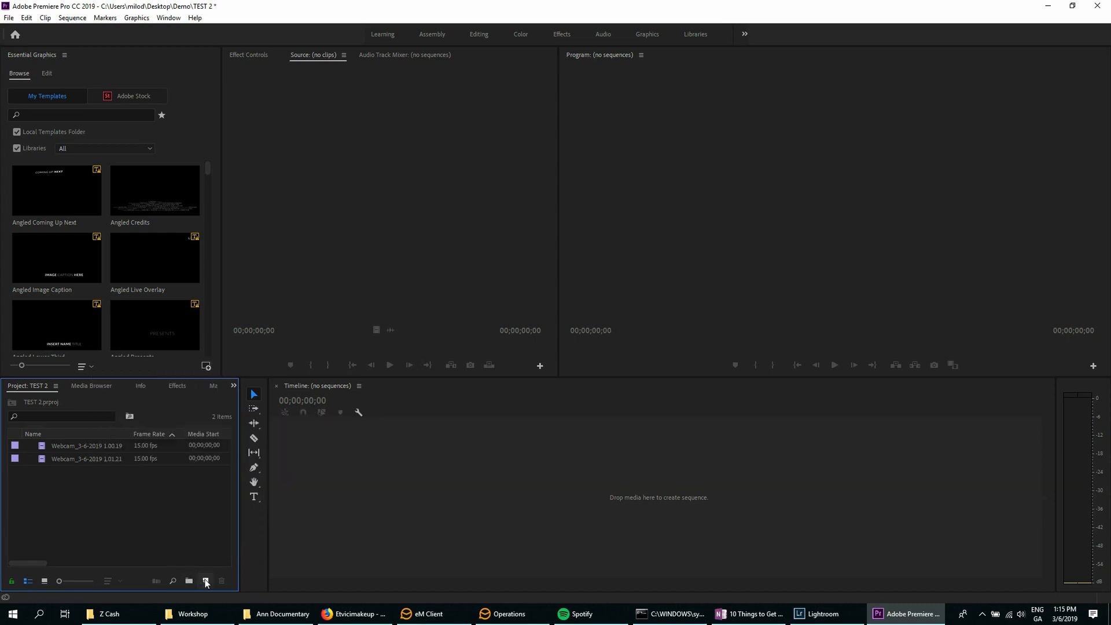
{"action": "left_click", "coordinate": [205, 581]}
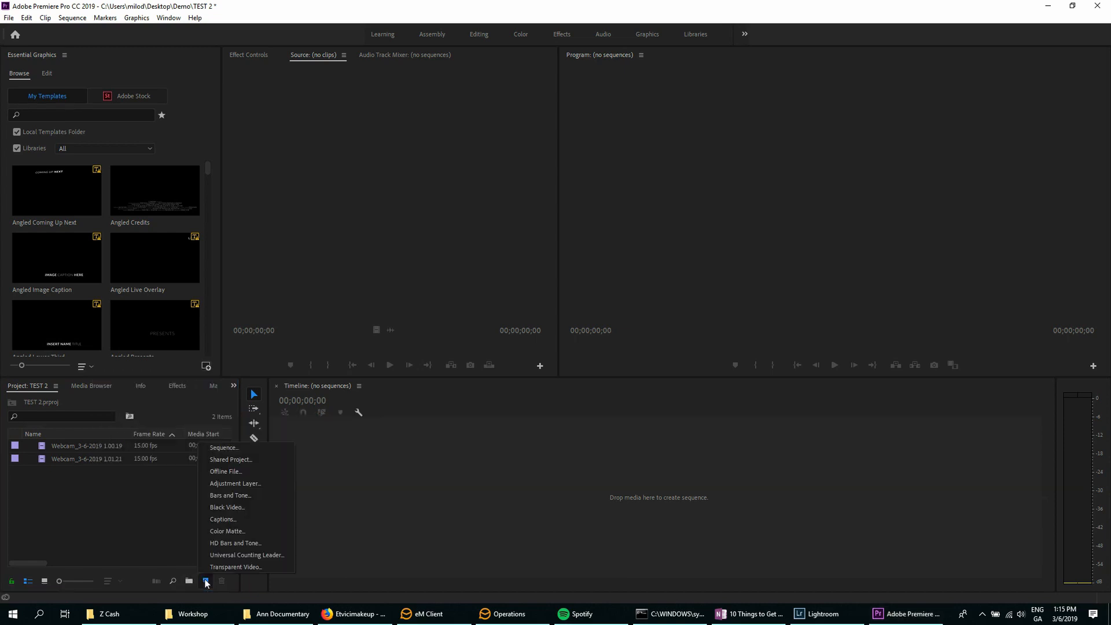
{"action": "left_click", "coordinate": [93, 509]}
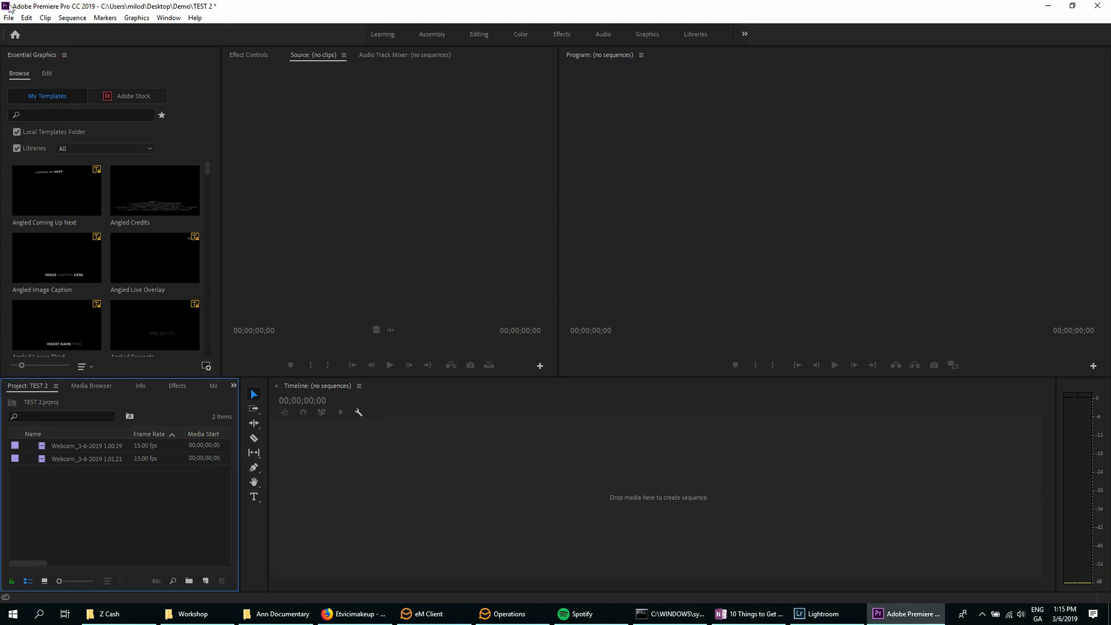
{"action": "left_click", "coordinate": [9, 17]}
{"action": "mouse_move", "coordinate": [26, 30]}
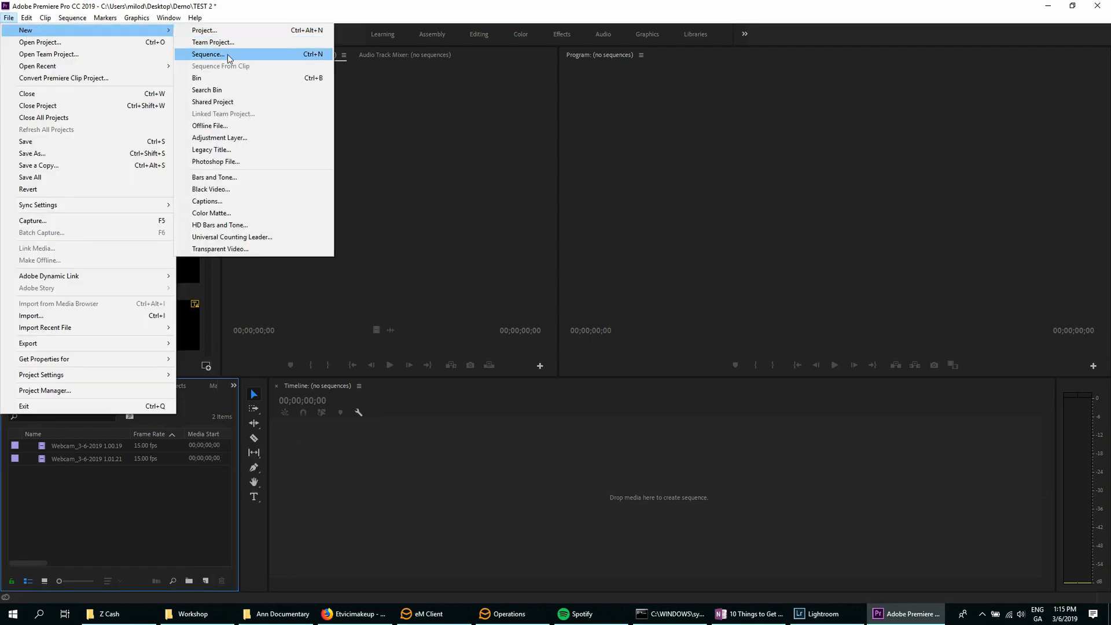
{"action": "left_click", "coordinate": [140, 532]}
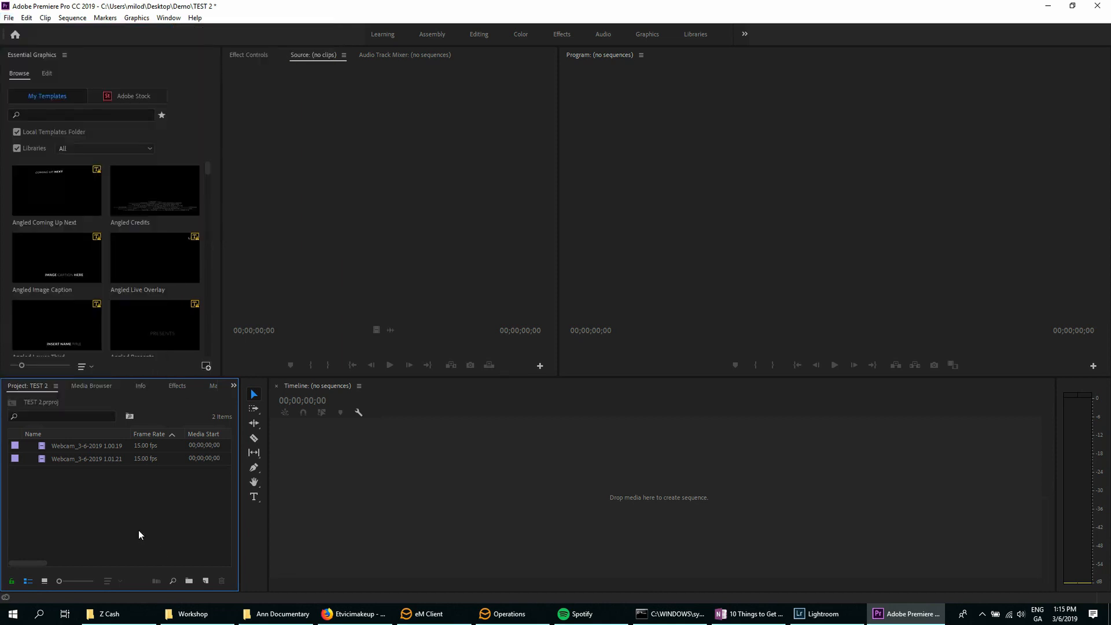
- Create a sequence from the Webcam_3-6-2019 1.01.21 PM clip by placing it in the empty timeline
{"action": "left_click", "coordinate": [43, 457]}
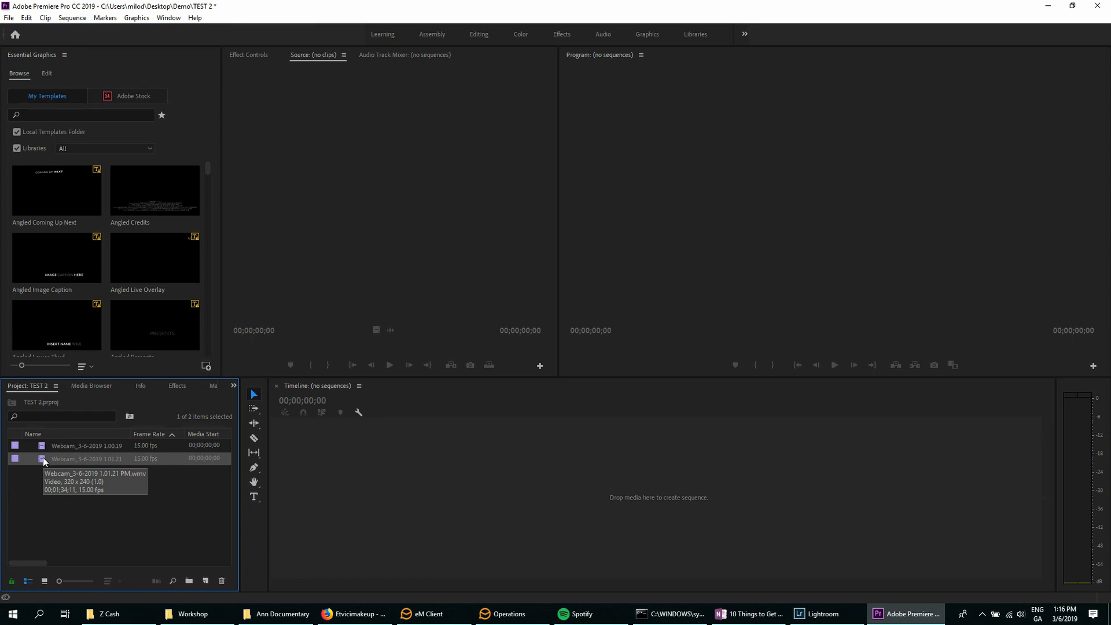
{"action": "left_click_drag", "start_coordinate": [42, 457], "coordinate": [470, 489]}
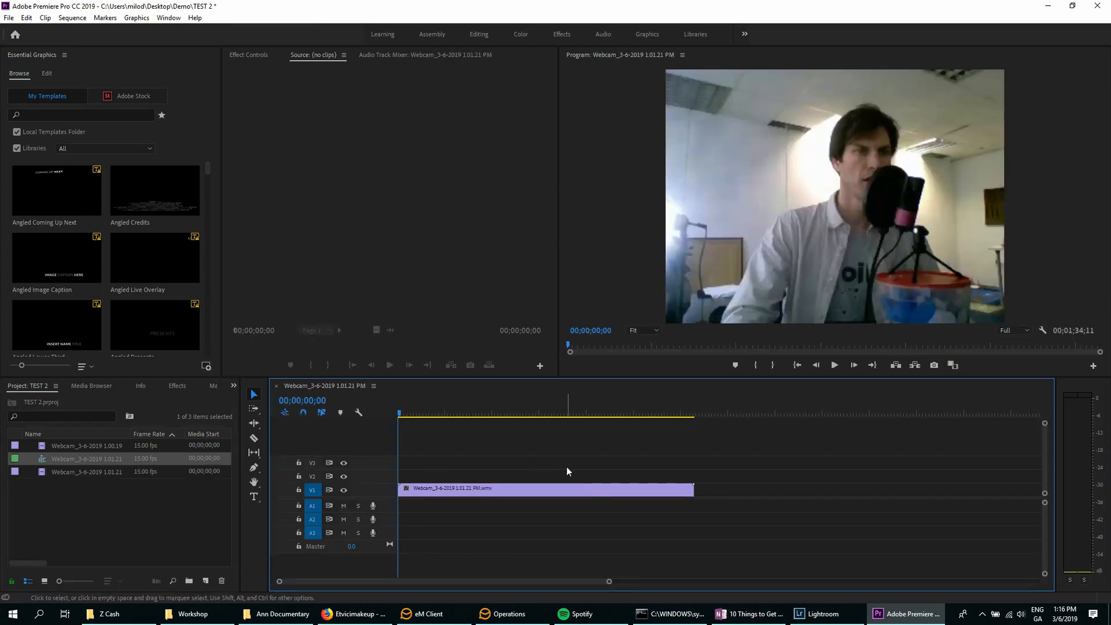
- Create a new sequence named Sequence 01 with the ARRI 1080p 23.976 preset
{"action": "left_click", "coordinate": [9, 18]}
{"action": "mouse_move", "coordinate": [86, 30]}
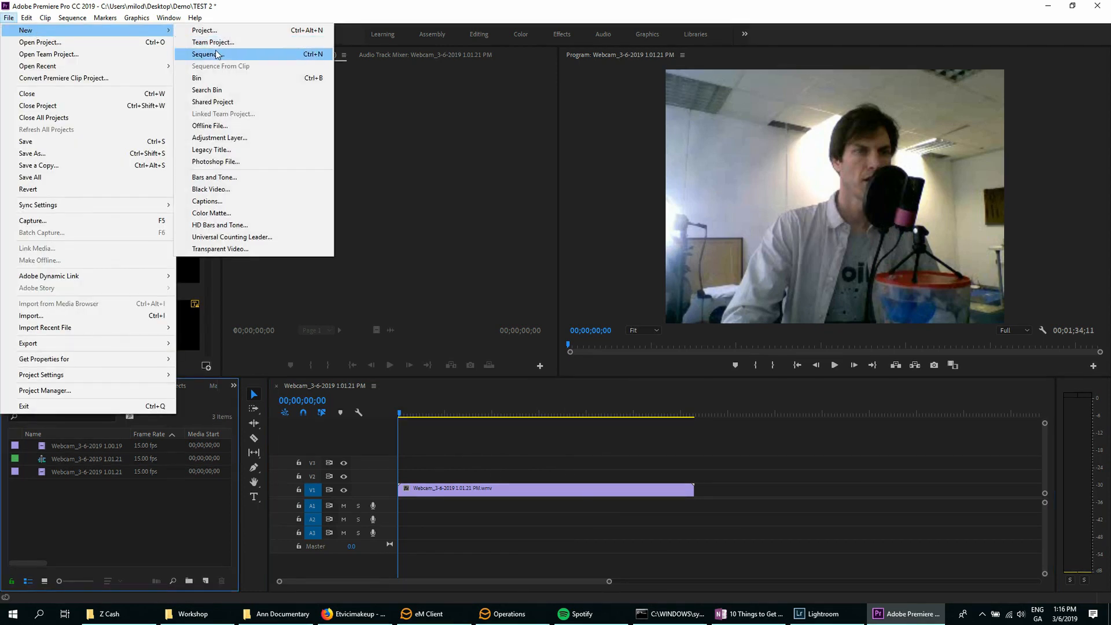
{"action": "left_click", "coordinate": [217, 53]}
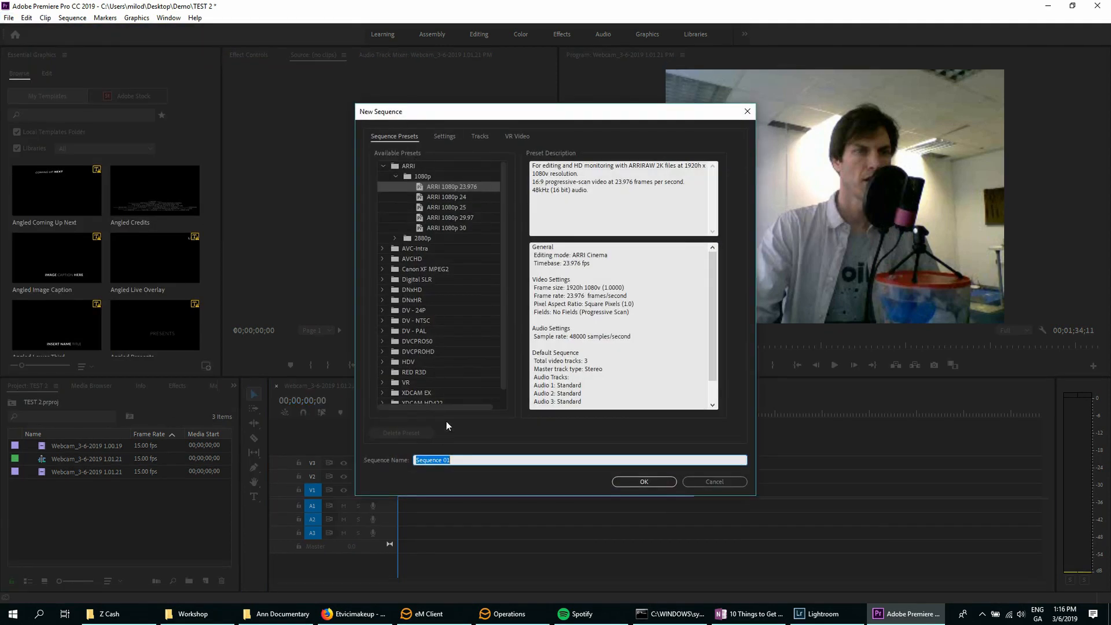
{"action": "scroll", "coordinate": [440, 324], "scroll_direction": "down", "scroll_amount": 1}
{"action": "scroll", "coordinate": [440, 324], "scroll_direction": "up", "scroll_amount": 1}
{"action": "left_click", "coordinate": [645, 482]}
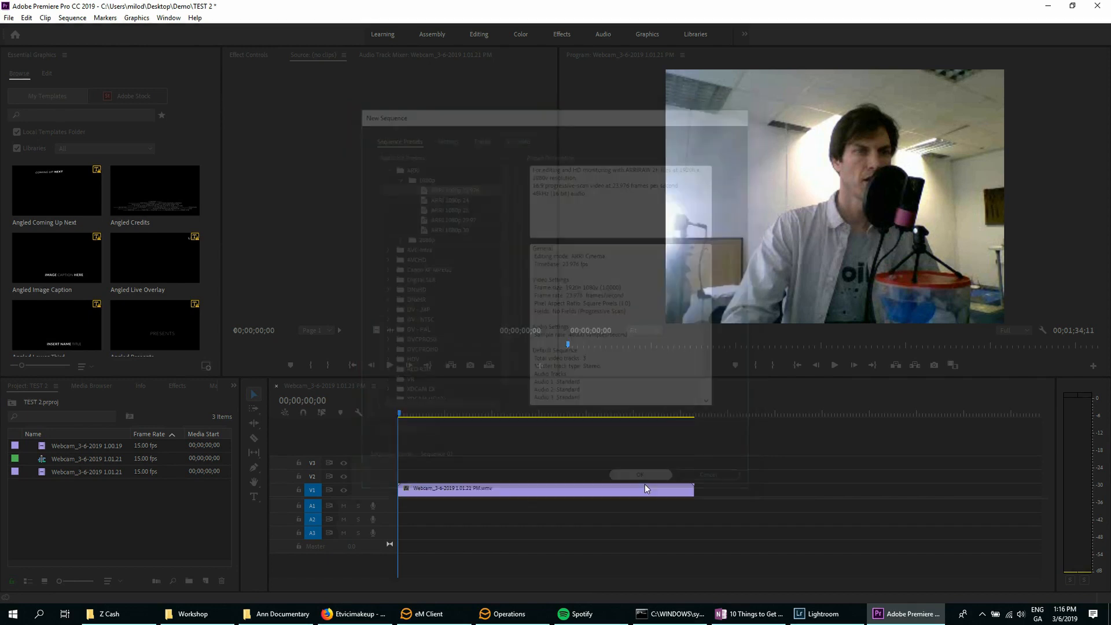
- Place the Webcam_3-6-2019 1.00.19 clip on V1 of Sequence 01, match the sequence settings to it, preview the clip and close the sequence
{"action": "left_click", "coordinate": [41, 447]}
{"action": "left_click_drag", "start_coordinate": [41, 447], "coordinate": [441, 499]}
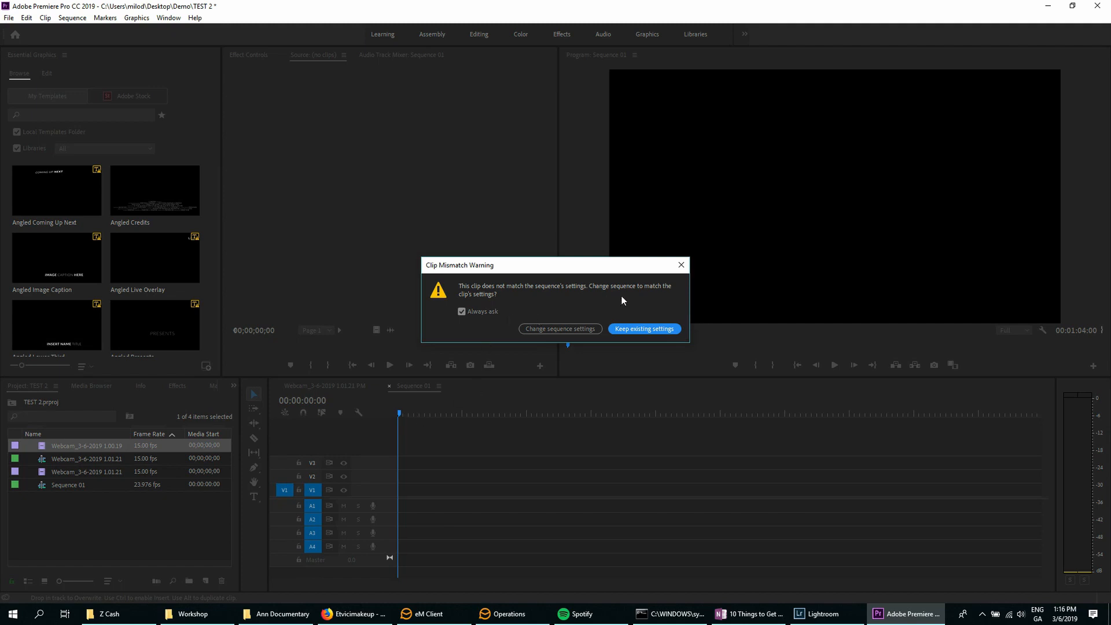
{"action": "left_click", "coordinate": [539, 329]}
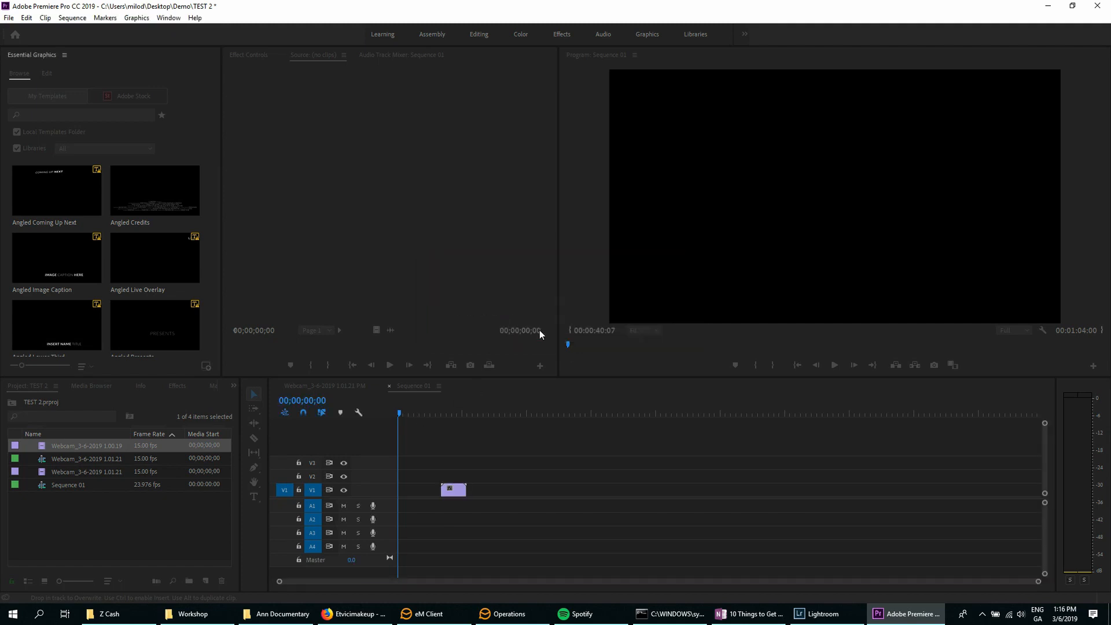
{"action": "left_click", "coordinate": [452, 412]}
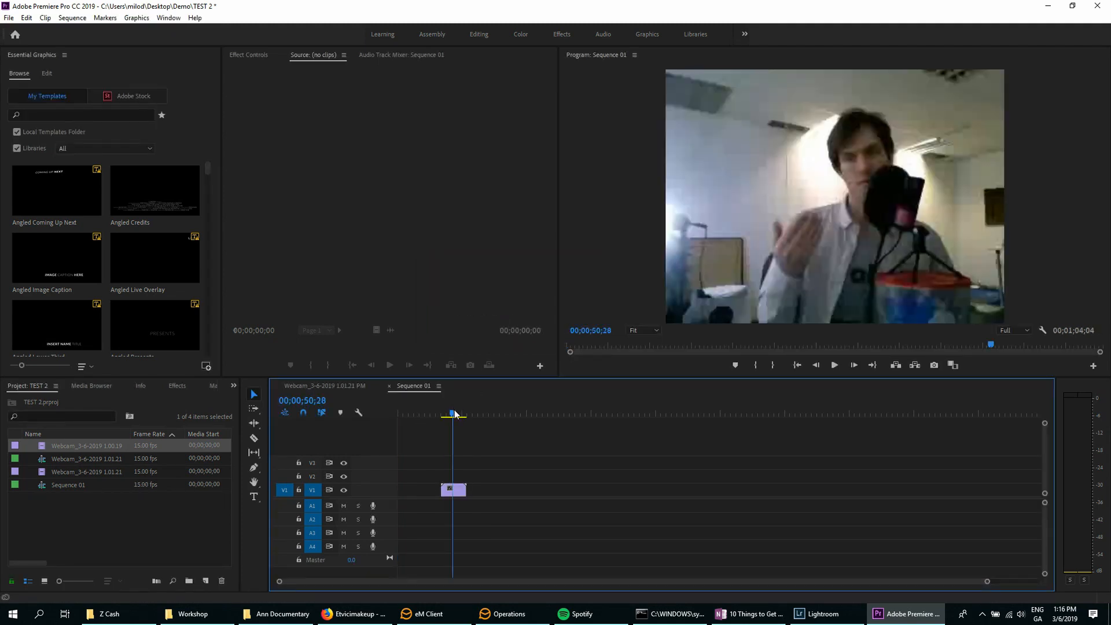
{"action": "left_click", "coordinate": [390, 386]}
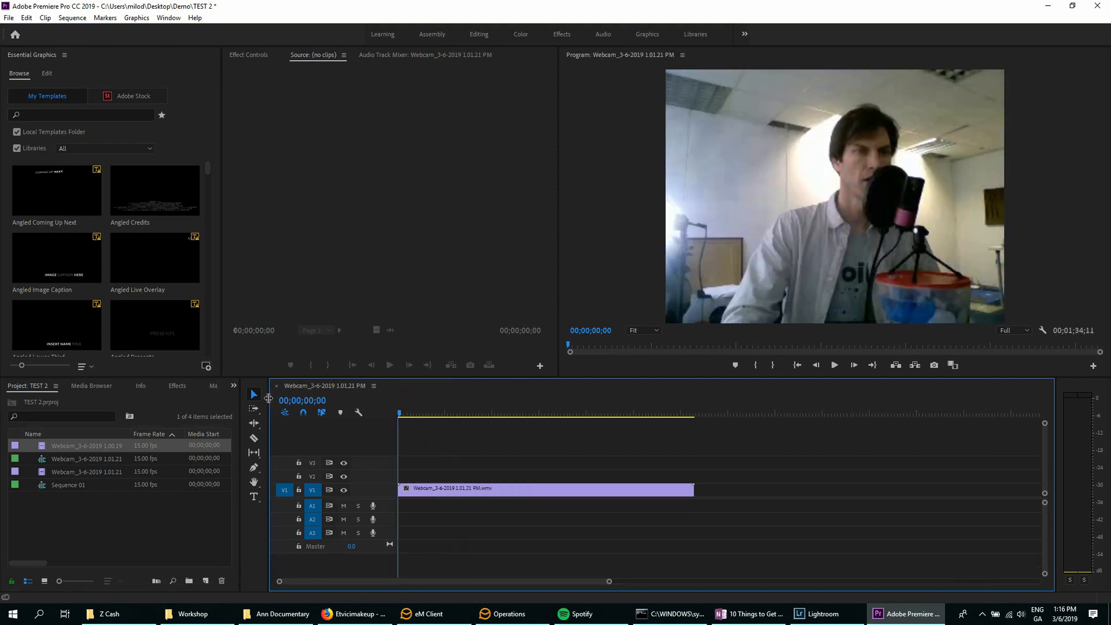
- Rename the sequence made from the 1.01.21 PM webcam clip as sequence 1
{"action": "left_click", "coordinate": [84, 532]}
{"action": "left_click", "coordinate": [45, 460]}
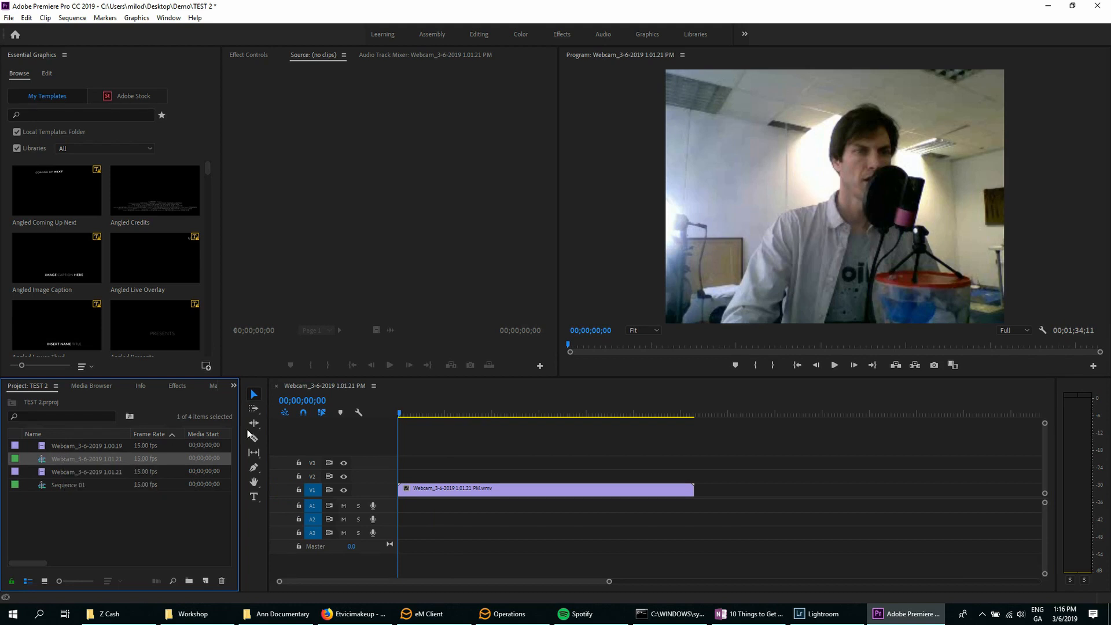
{"action": "left_click", "coordinate": [72, 458]}
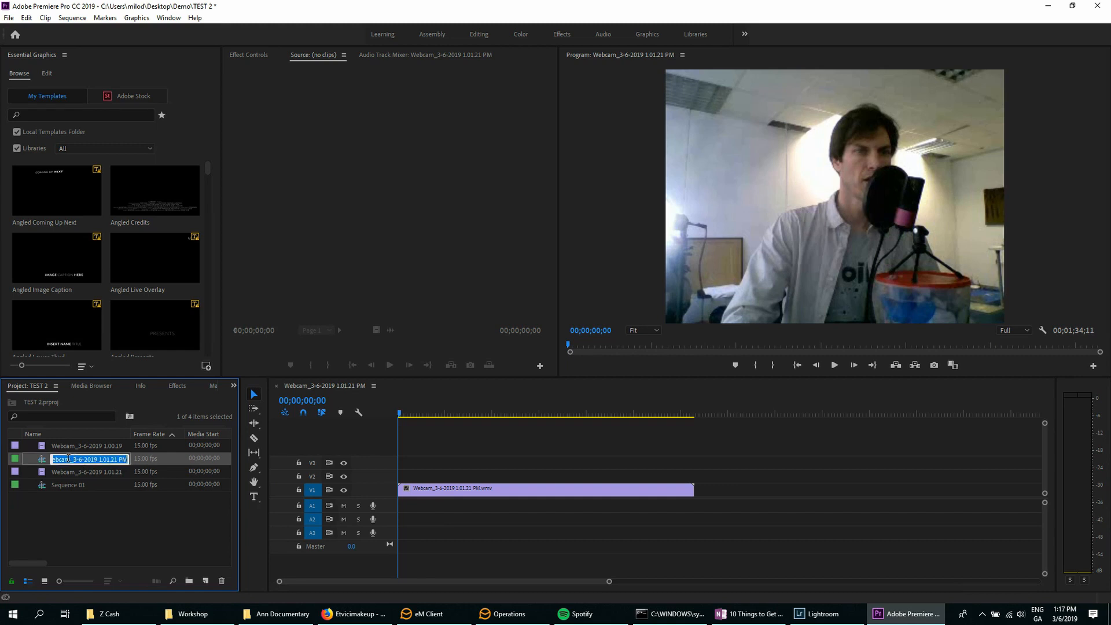
{"action": "type", "text": "sequence 1"}
{"action": "left_click", "coordinate": [72, 514]}
- Shorten the name of Sequence 01 to Sequence, and delete that sequence from the project
{"action": "left_click", "coordinate": [65, 480]}
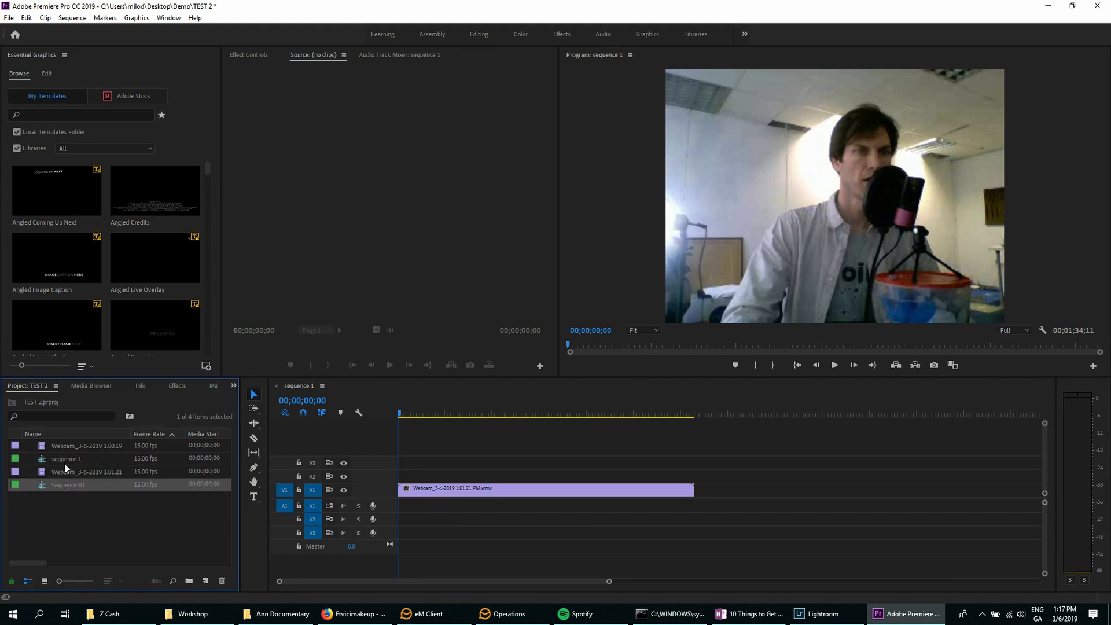
{"action": "left_click", "coordinate": [66, 473]}
{"action": "left_click", "coordinate": [57, 485]}
{"action": "left_click", "coordinate": [90, 487]}
{"action": "key", "text": "BackSpace"}
{"action": "key", "text": "BackSpace"}
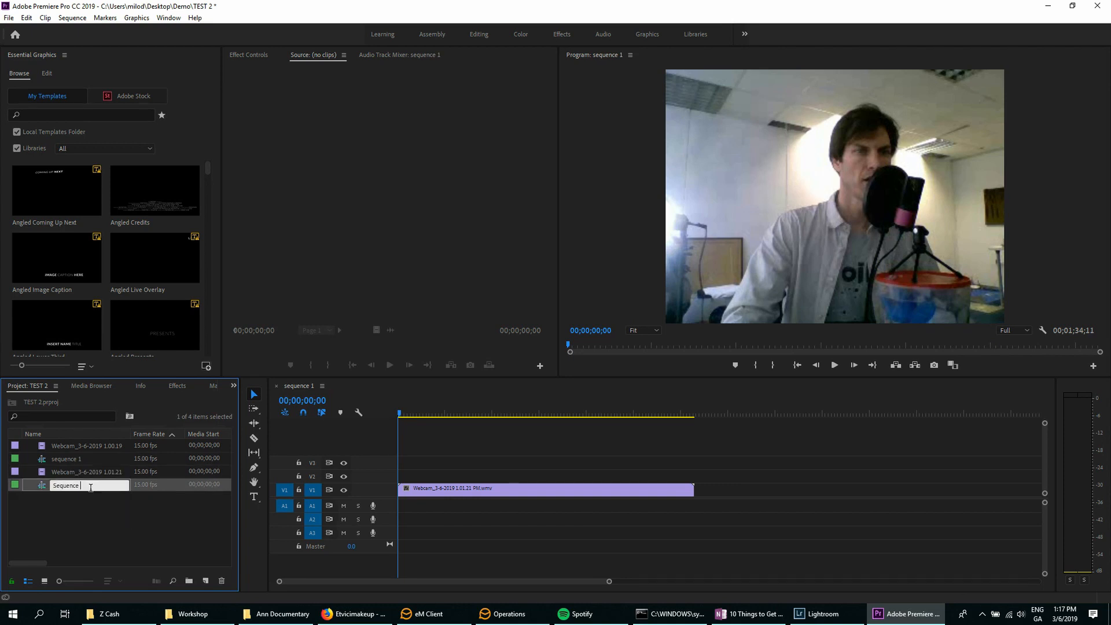
{"action": "key", "text": "Return"}
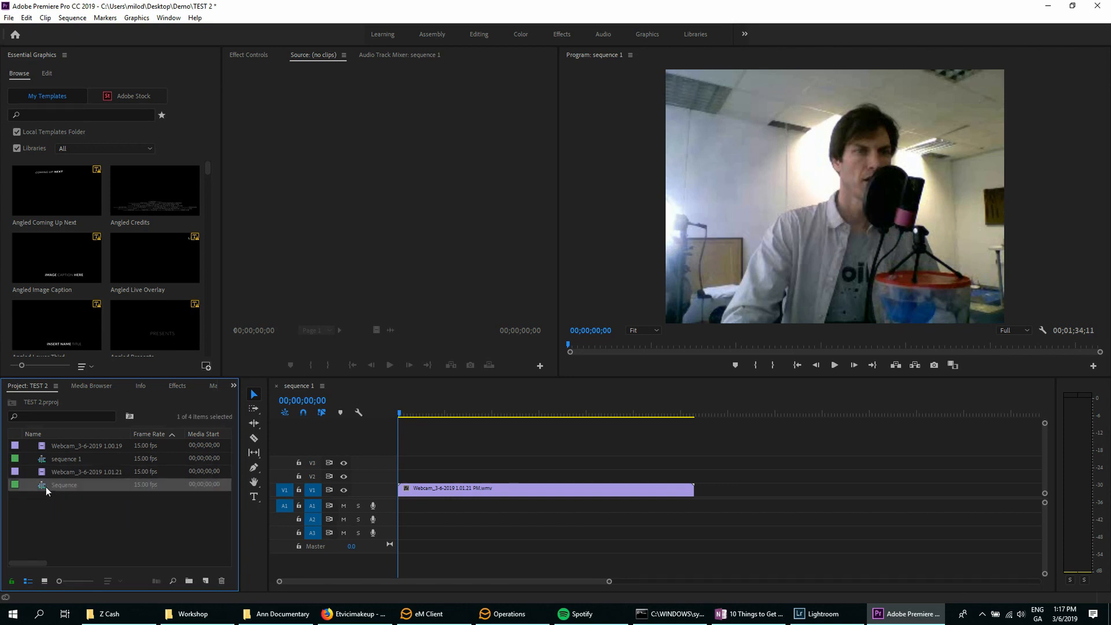
{"action": "key", "text": "Delete"}
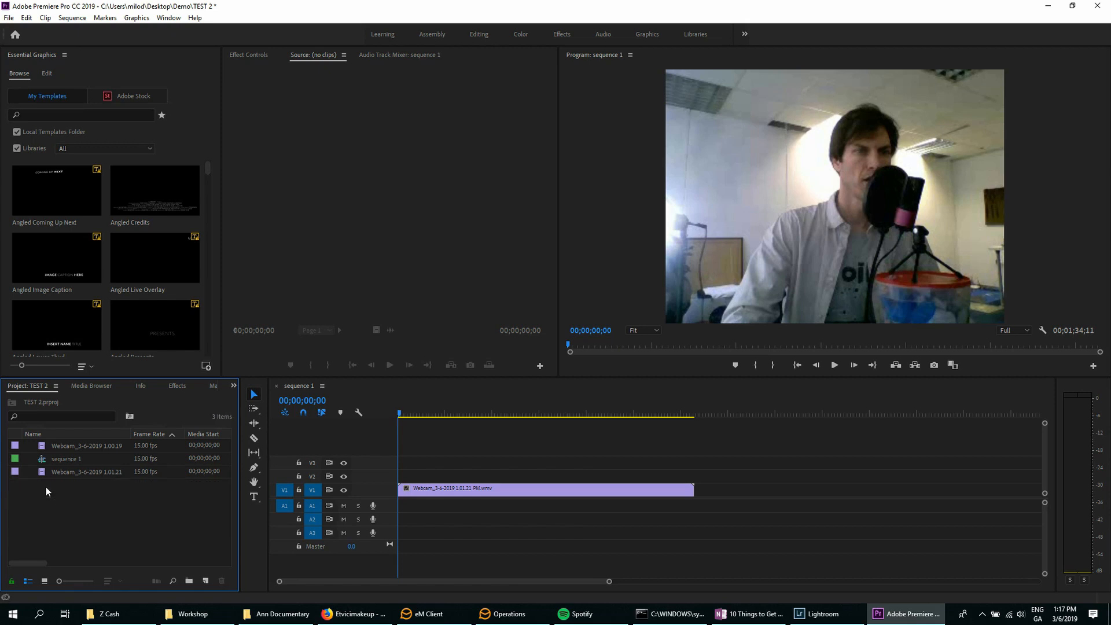
- Open sequence 1 in the timeline and browse the title templates in Essential Graphics
{"action": "left_click", "coordinate": [43, 459]}
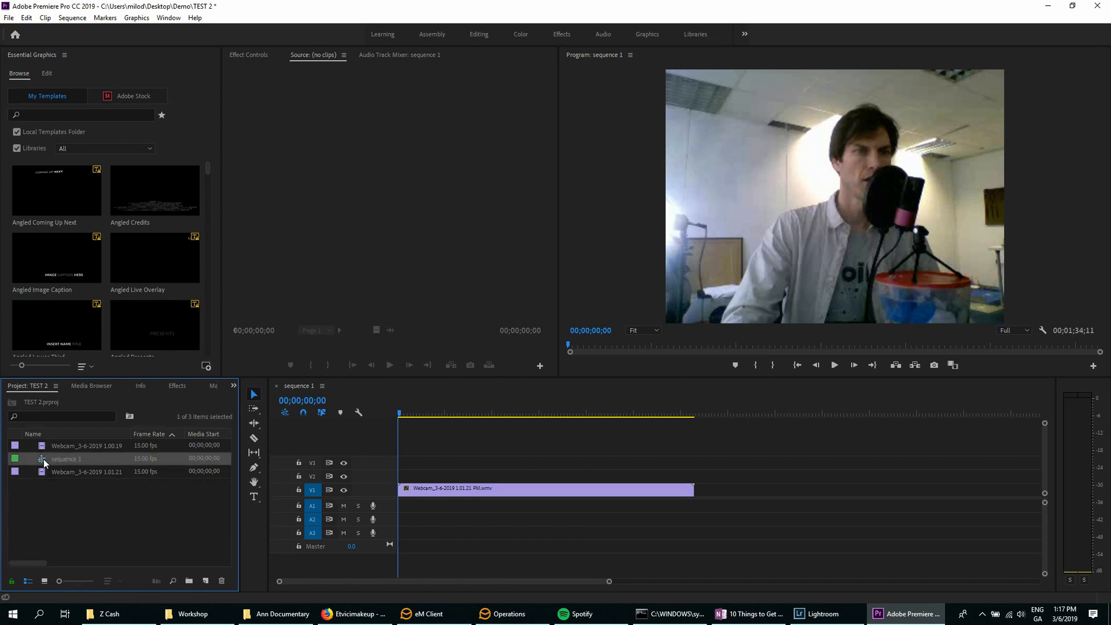
{"action": "left_click", "coordinate": [119, 518]}
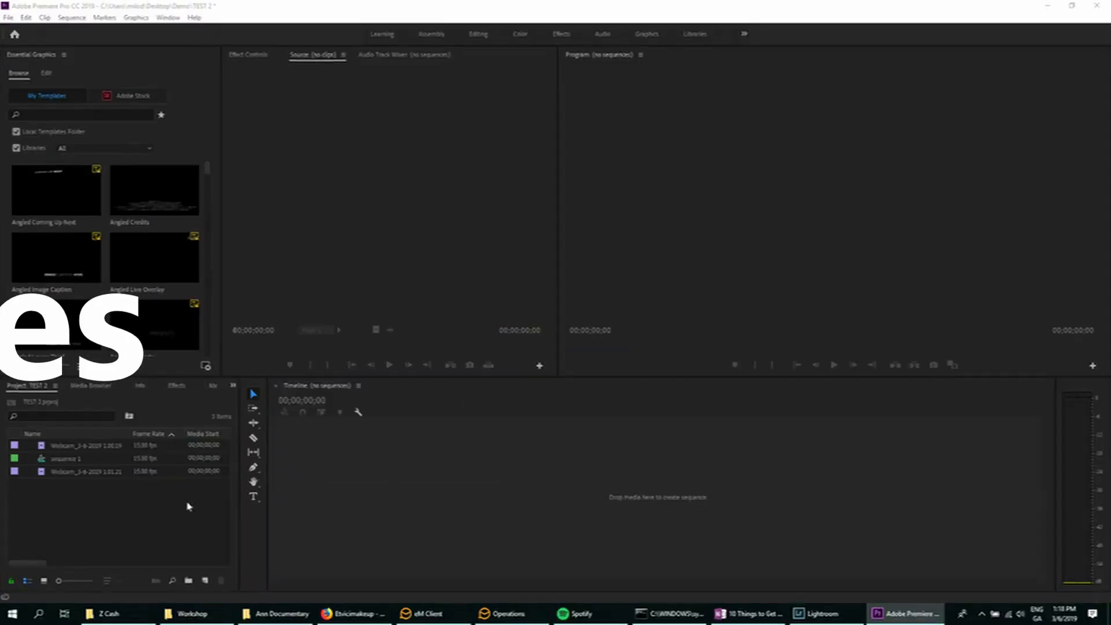
{"action": "left_click", "coordinate": [155, 529]}
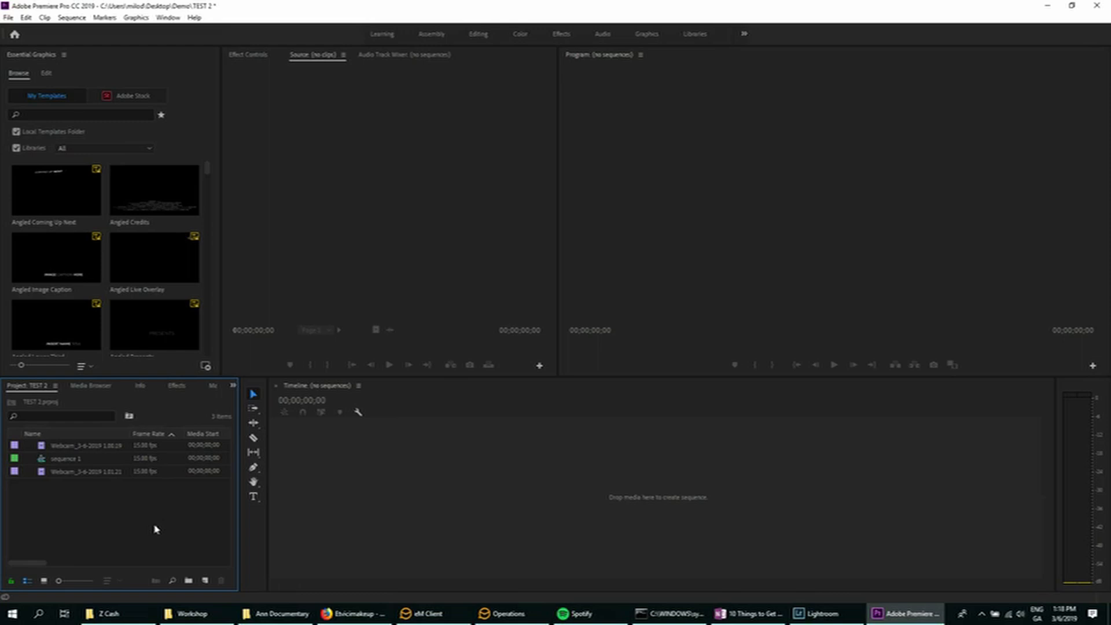
{"action": "double_click", "coordinate": [64, 458]}
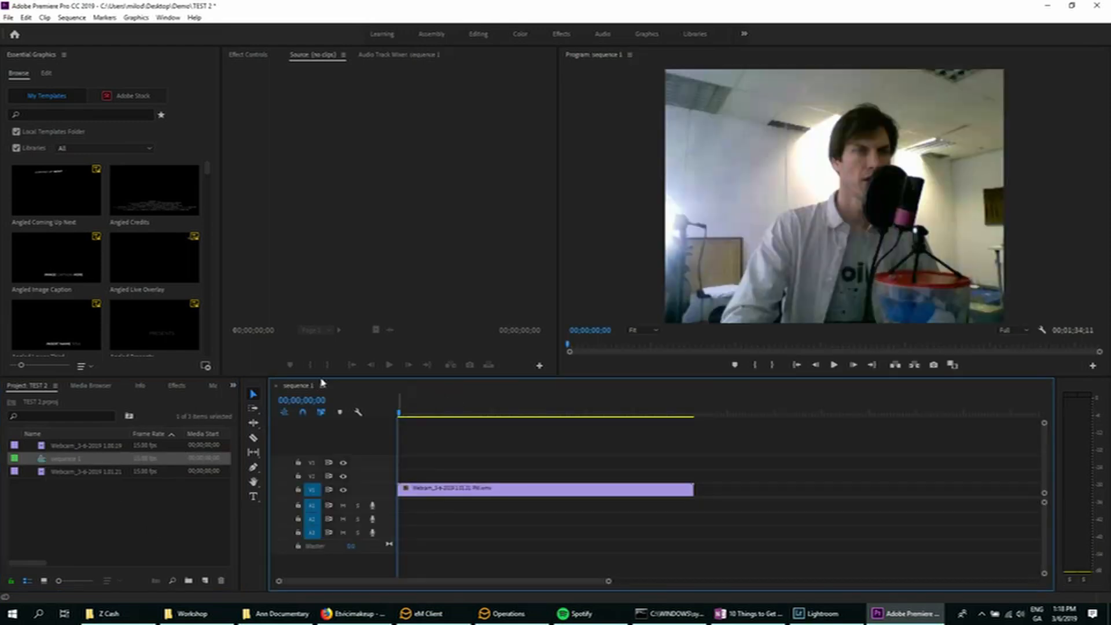
{"action": "left_click", "coordinate": [45, 58]}
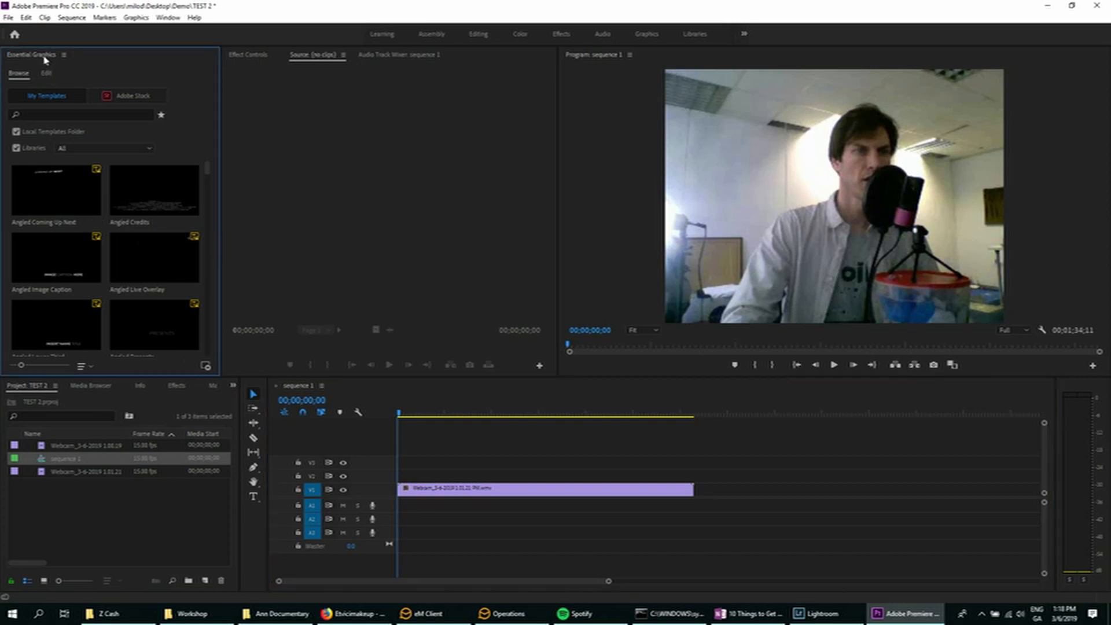
{"action": "scroll", "coordinate": [53, 242], "scroll_direction": "down", "scroll_amount": 5}
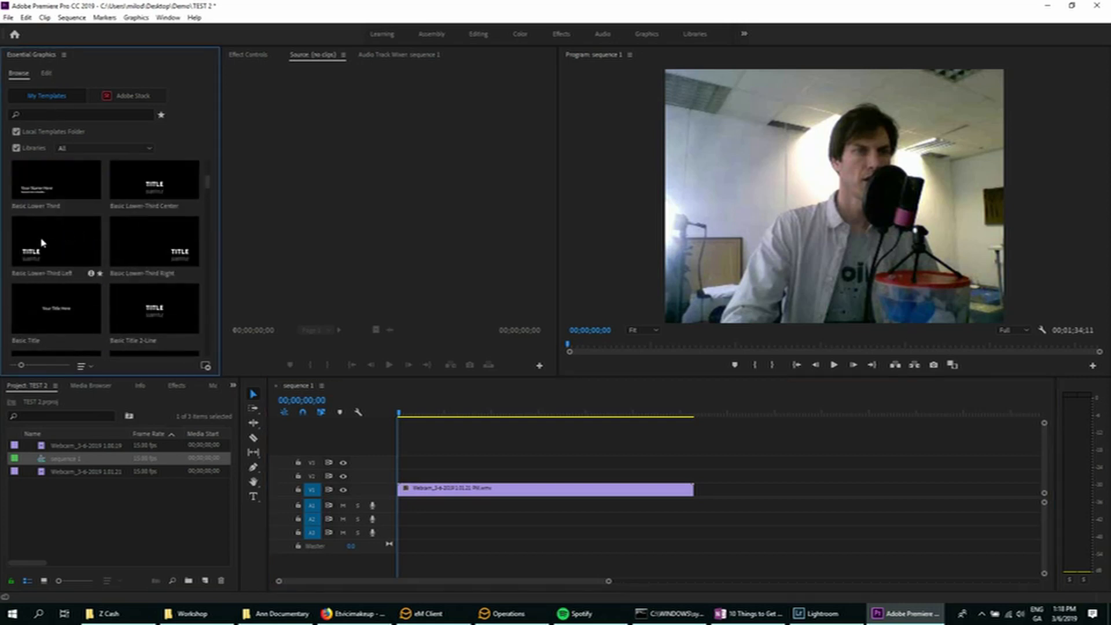
{"action": "scroll", "coordinate": [52, 249], "scroll_direction": "down", "scroll_amount": 3}
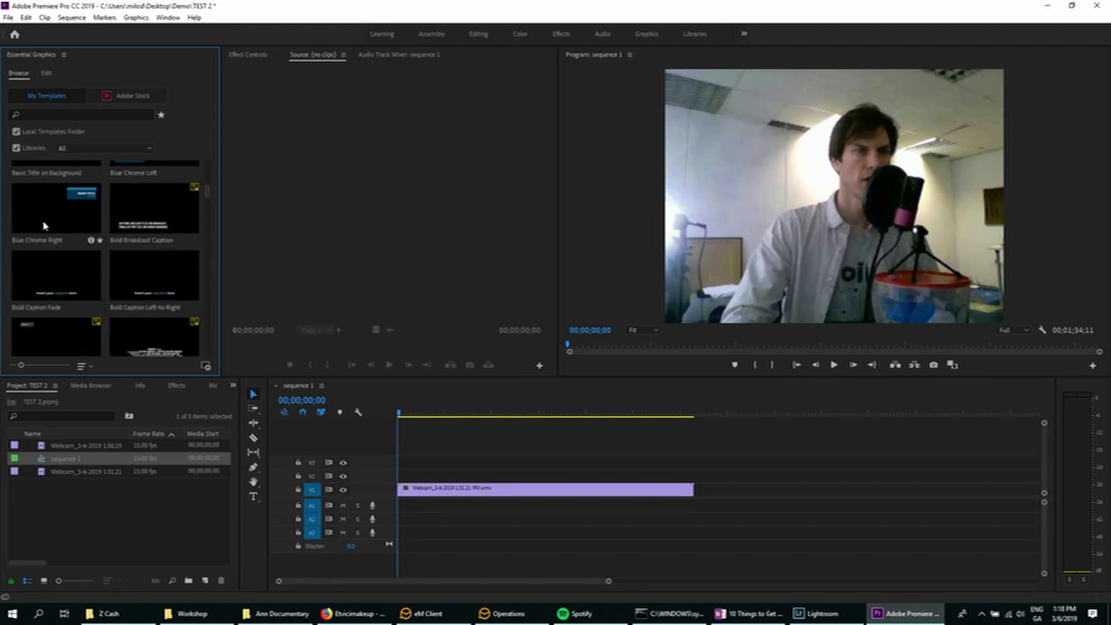
- Add the title text "test adsf asdf" over the start of the video with the Type tool
{"action": "left_click", "coordinate": [258, 526]}
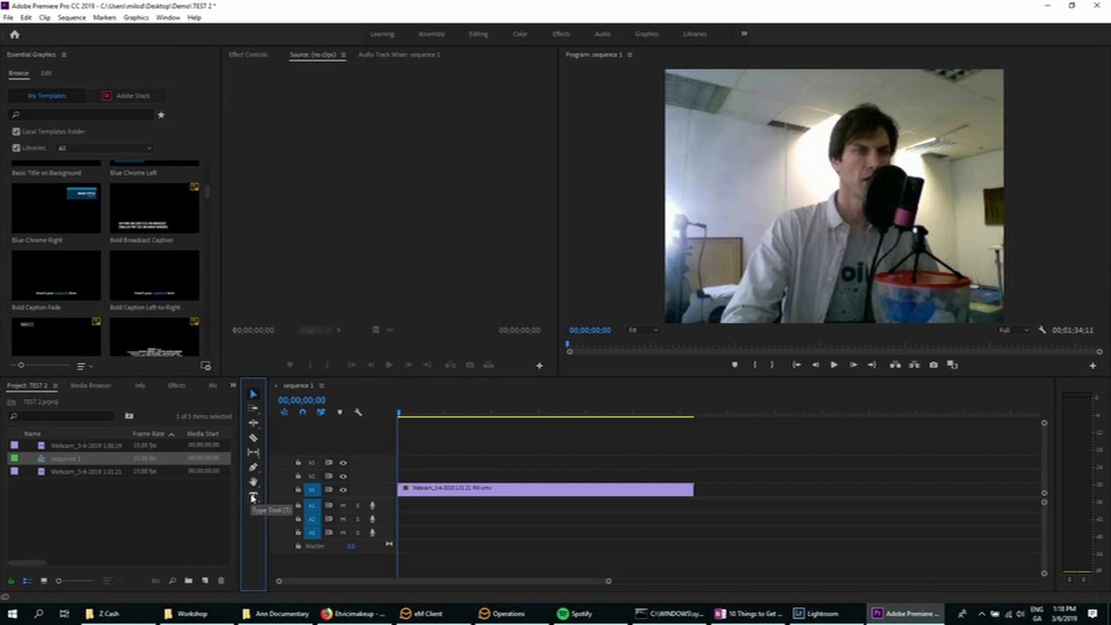
{"action": "left_click", "coordinate": [253, 498]}
{"action": "left_click", "coordinate": [723, 234]}
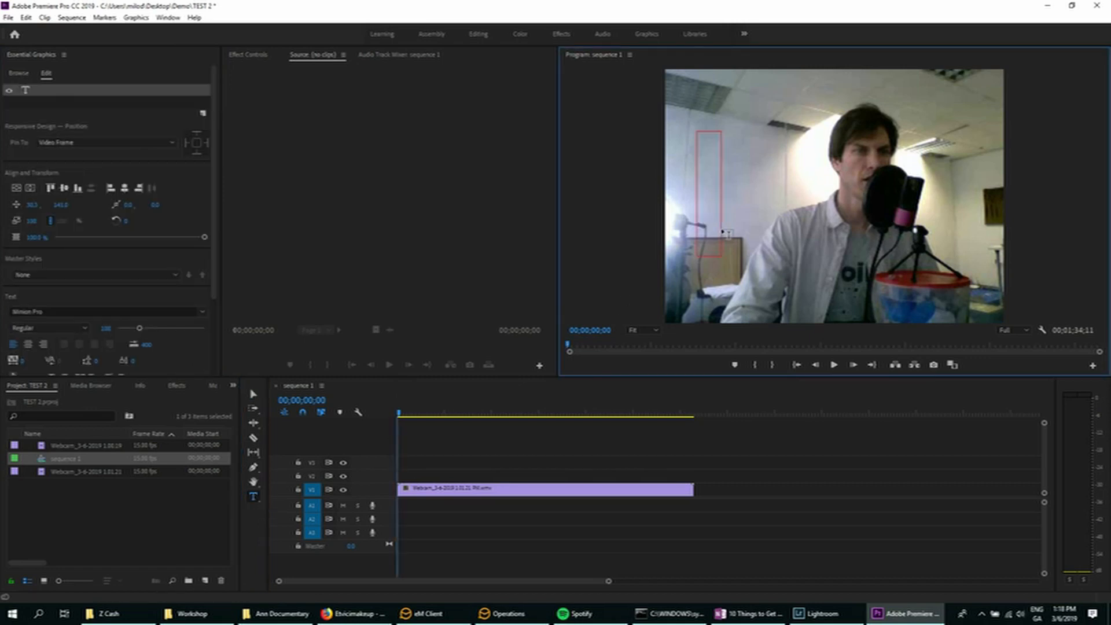
{"action": "type", "text": "test adsf asdf"}
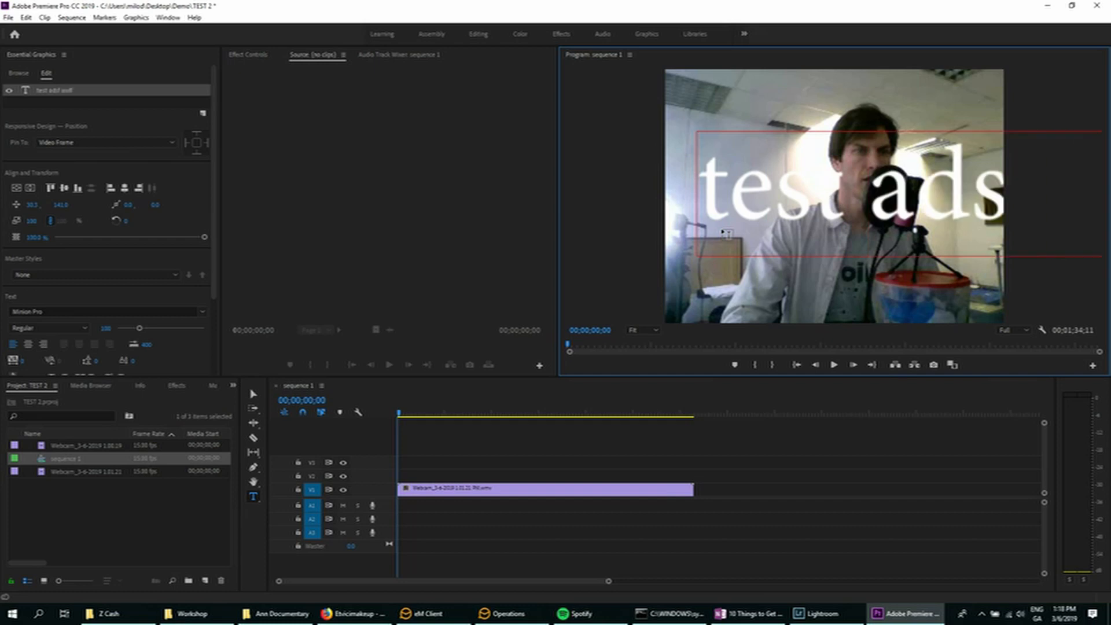
- Reduce the font size of the entire title text to 51
{"action": "key", "text": "ctrl+a"}
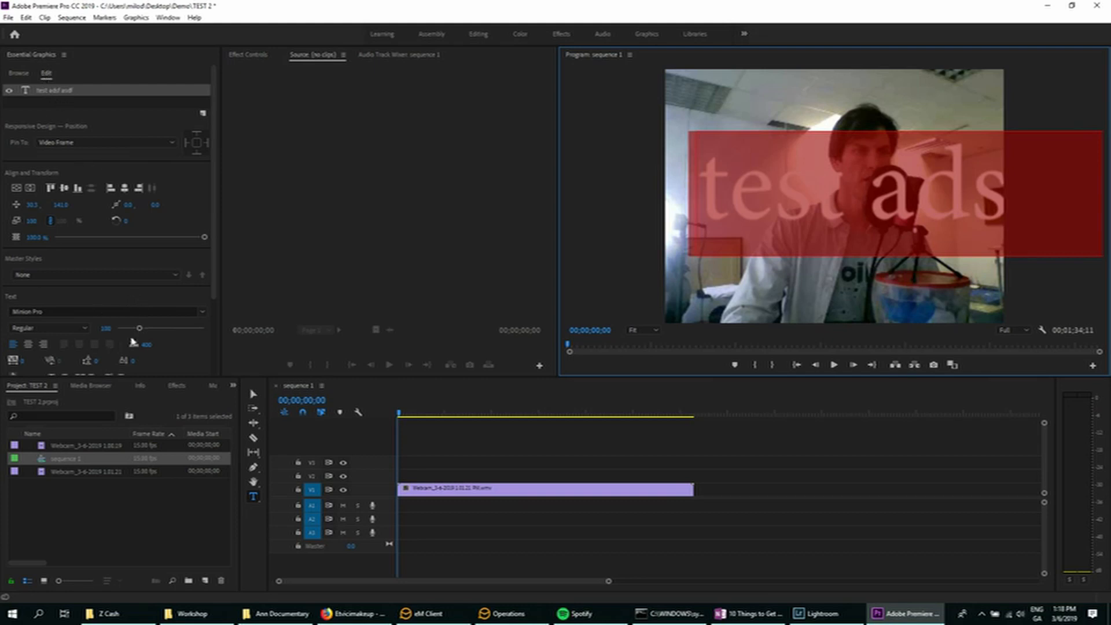
{"action": "left_click_drag", "start_coordinate": [140, 330], "coordinate": [129, 340]}
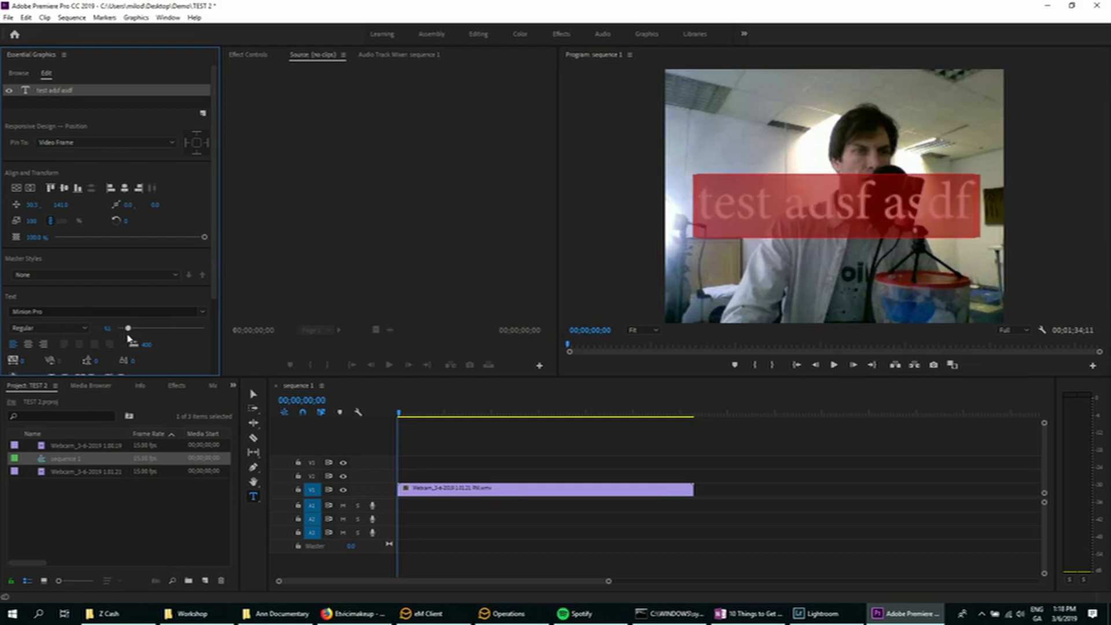
{"action": "scroll", "coordinate": [214, 266], "scroll_direction": "down", "scroll_amount": 3}
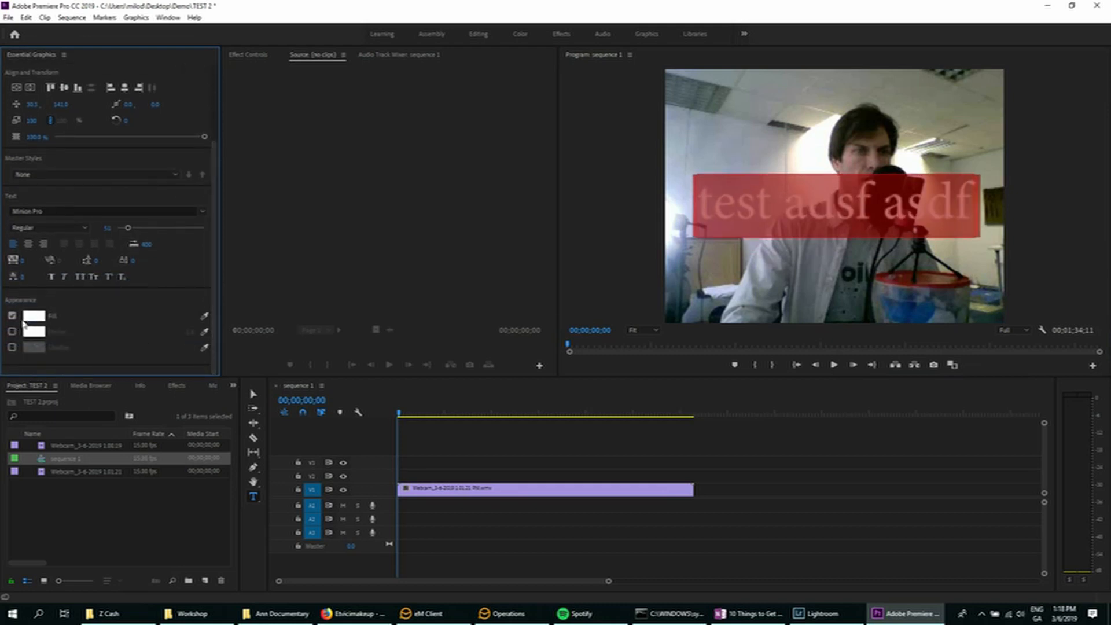
- Set the title text's fill colour to black (000000) and its font to Mongolian Baiti
{"action": "left_click", "coordinate": [30, 317]}
{"action": "left_click", "coordinate": [433, 255]}
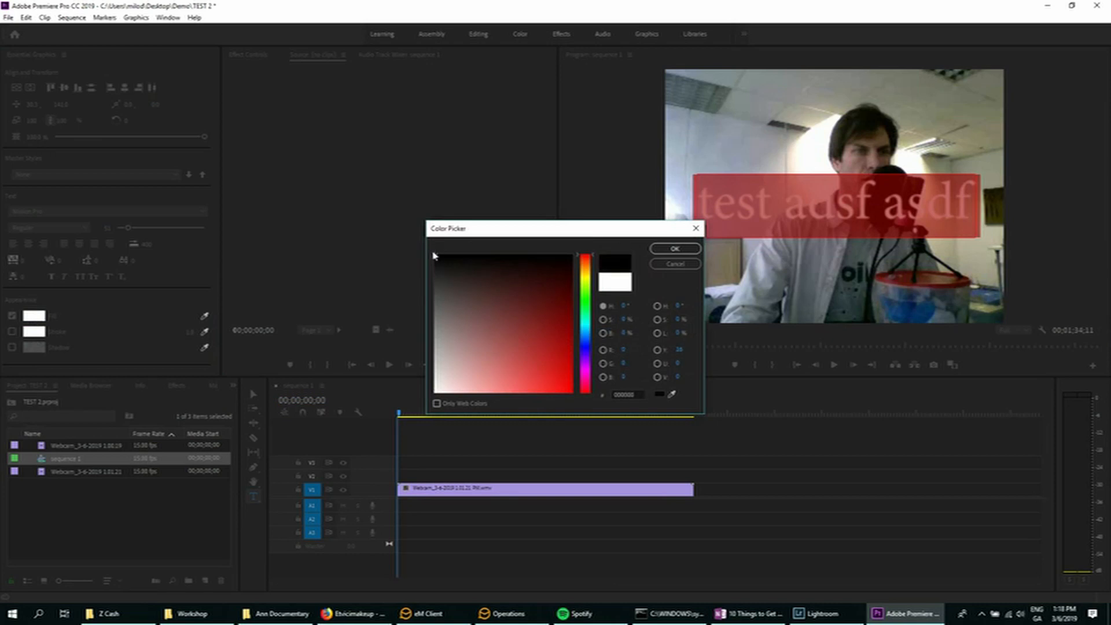
{"action": "left_click", "coordinate": [674, 248]}
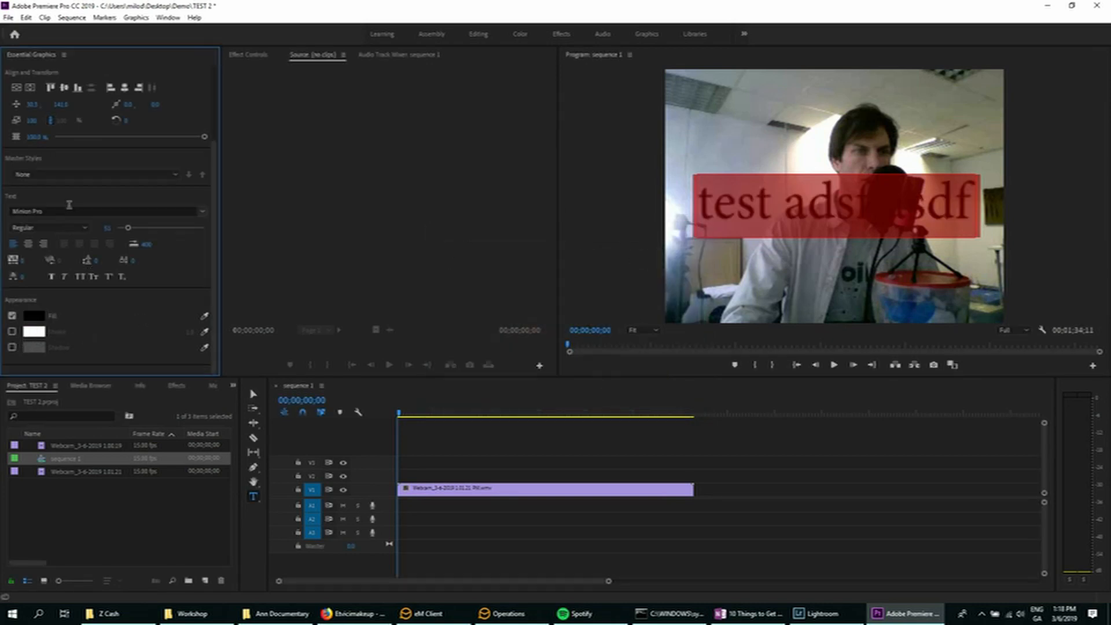
{"action": "left_click", "coordinate": [100, 212]}
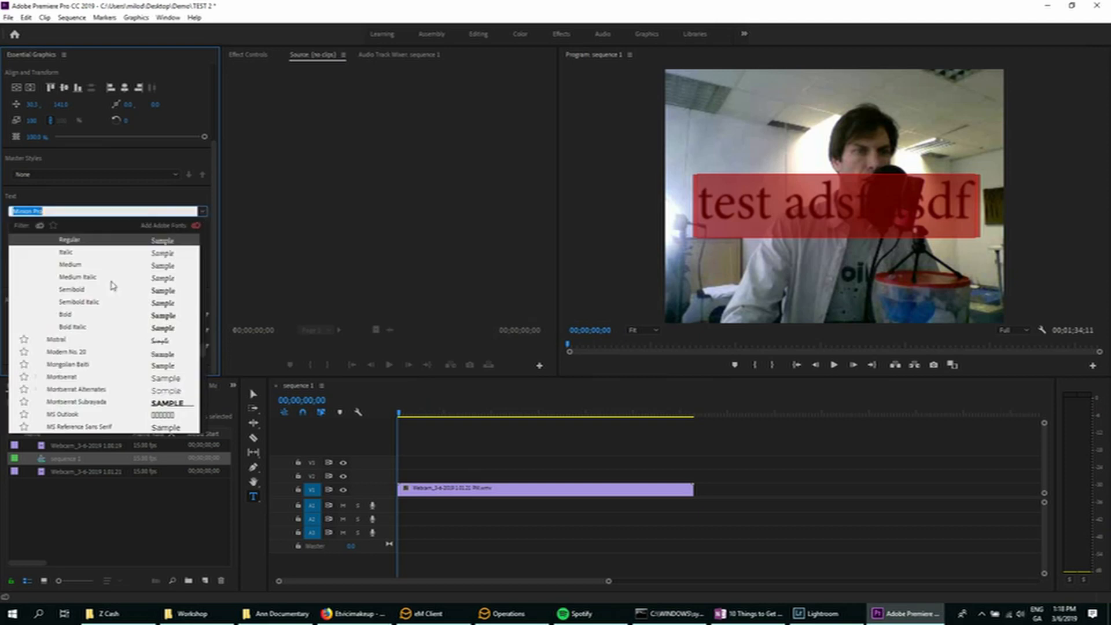
{"action": "left_click", "coordinate": [64, 364]}
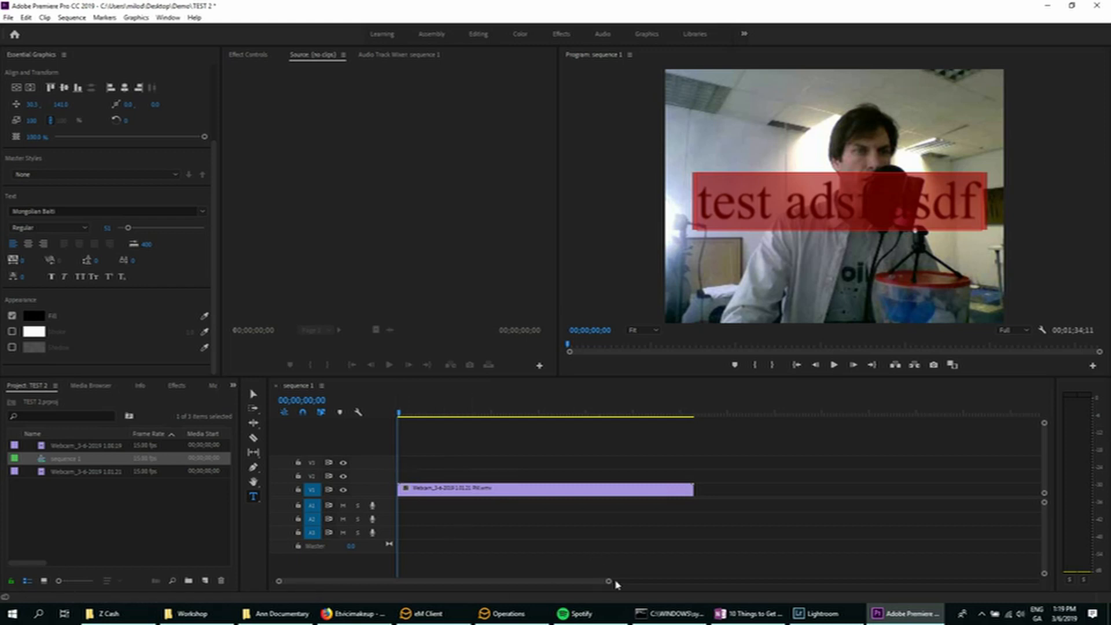
- Shift the title clip on V2 slightly past the start of the sequence and preview the frame at 00;00;09;01
{"action": "left_click_drag", "start_coordinate": [607, 583], "coordinate": [463, 582]}
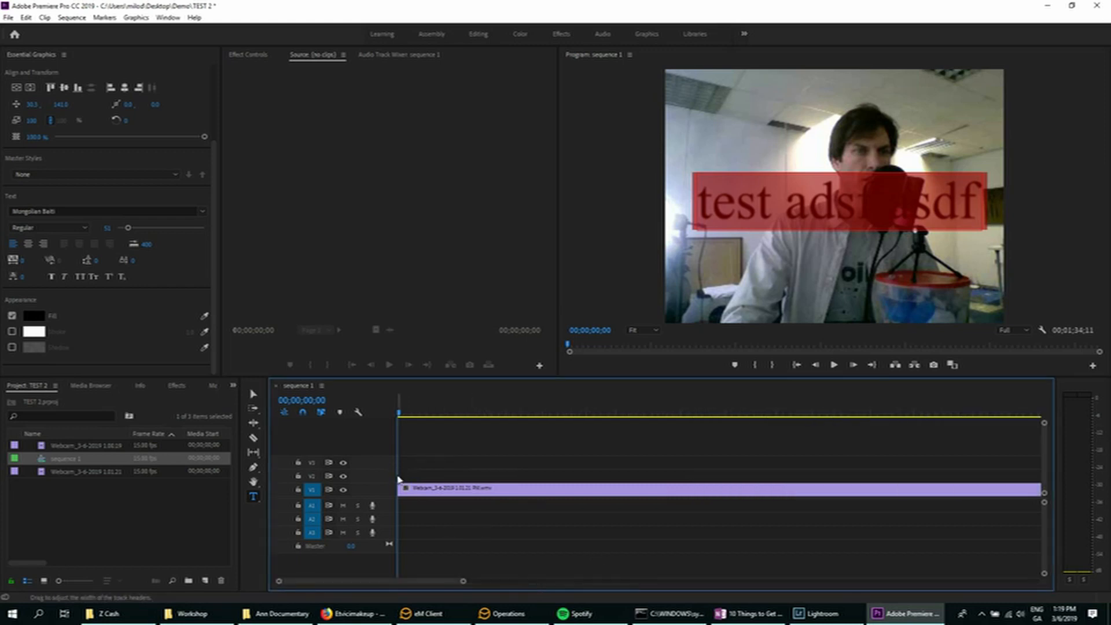
{"action": "left_click_drag", "start_coordinate": [402, 473], "coordinate": [445, 474]}
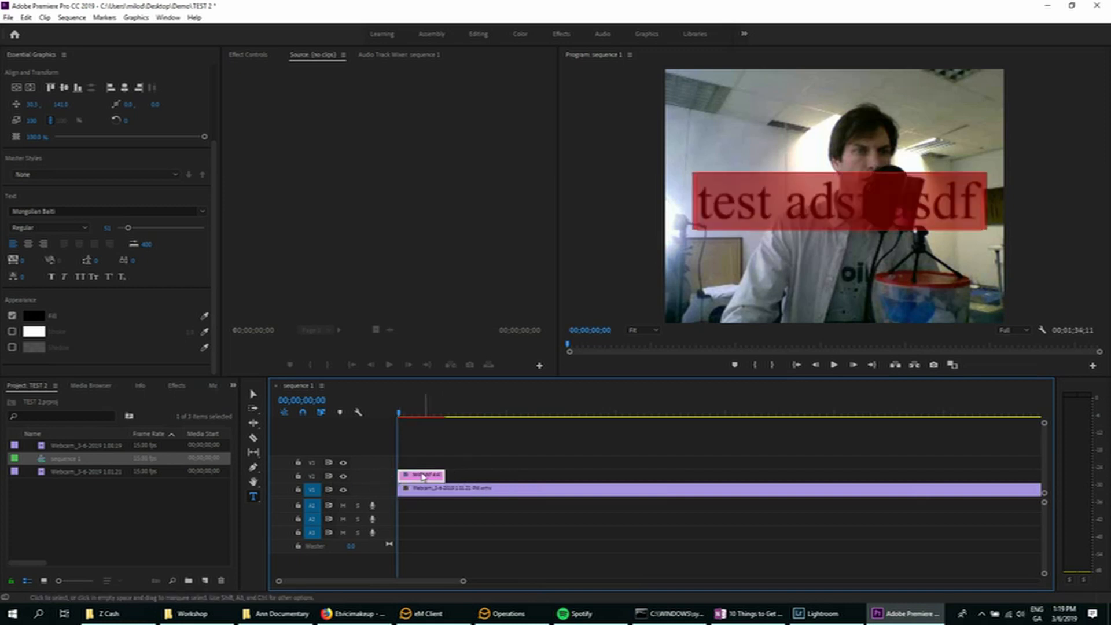
{"action": "left_click_drag", "start_coordinate": [422, 475], "coordinate": [456, 475]}
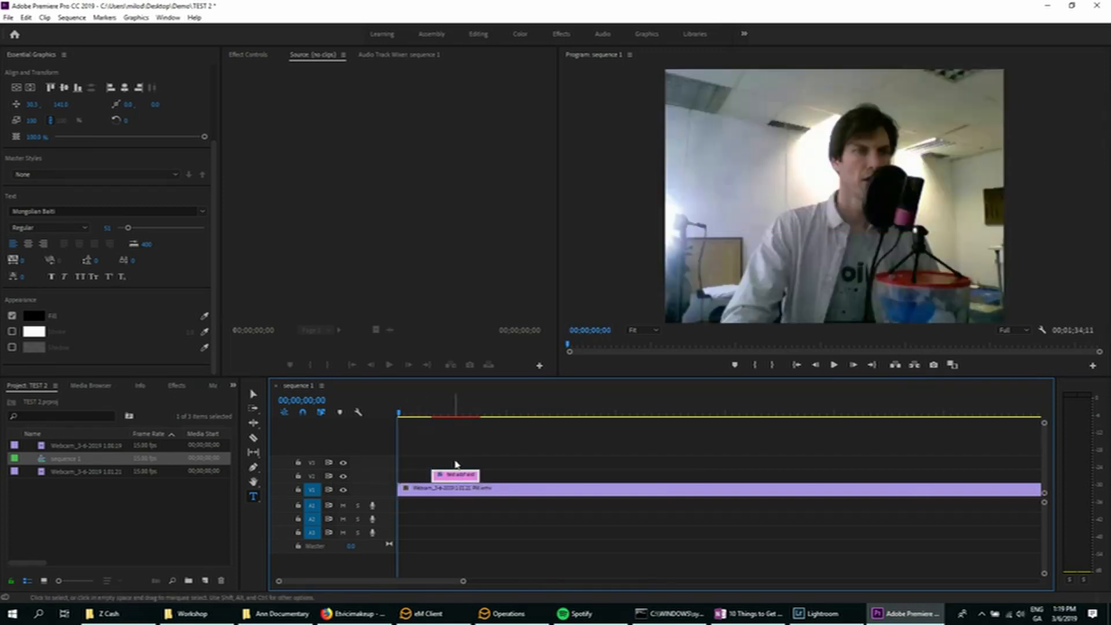
{"action": "left_click", "coordinate": [463, 414]}
- Place the title clip ahead of the webcam clip at the start of V1 and ripple delete the gap between them
{"action": "left_click", "coordinate": [446, 491]}
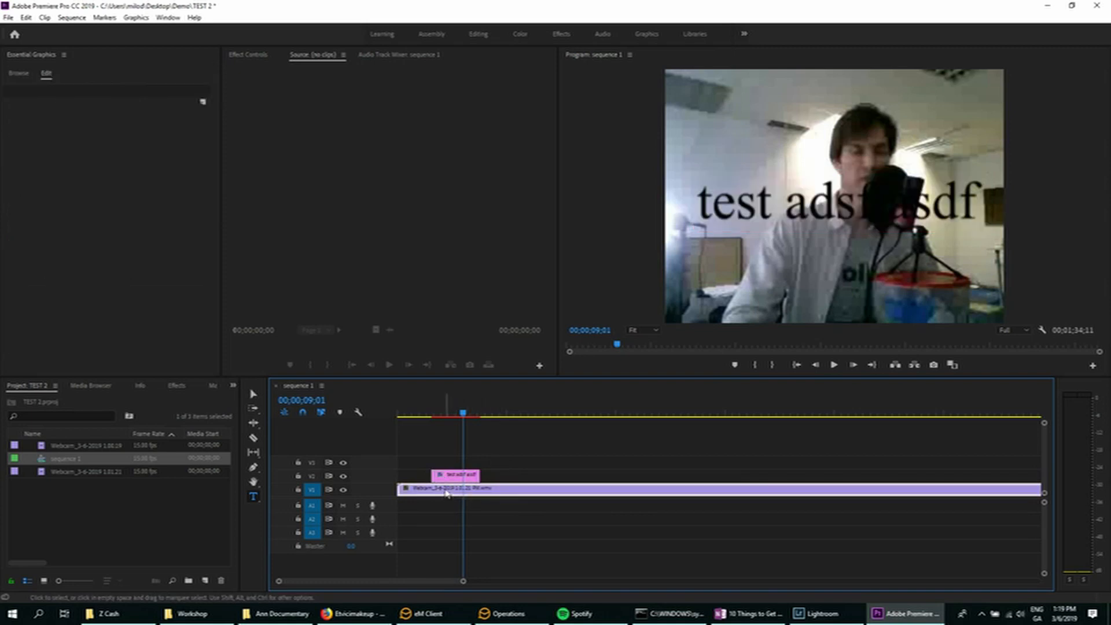
{"action": "left_click_drag", "start_coordinate": [447, 491], "coordinate": [567, 491]}
{"action": "left_click", "coordinate": [455, 476]}
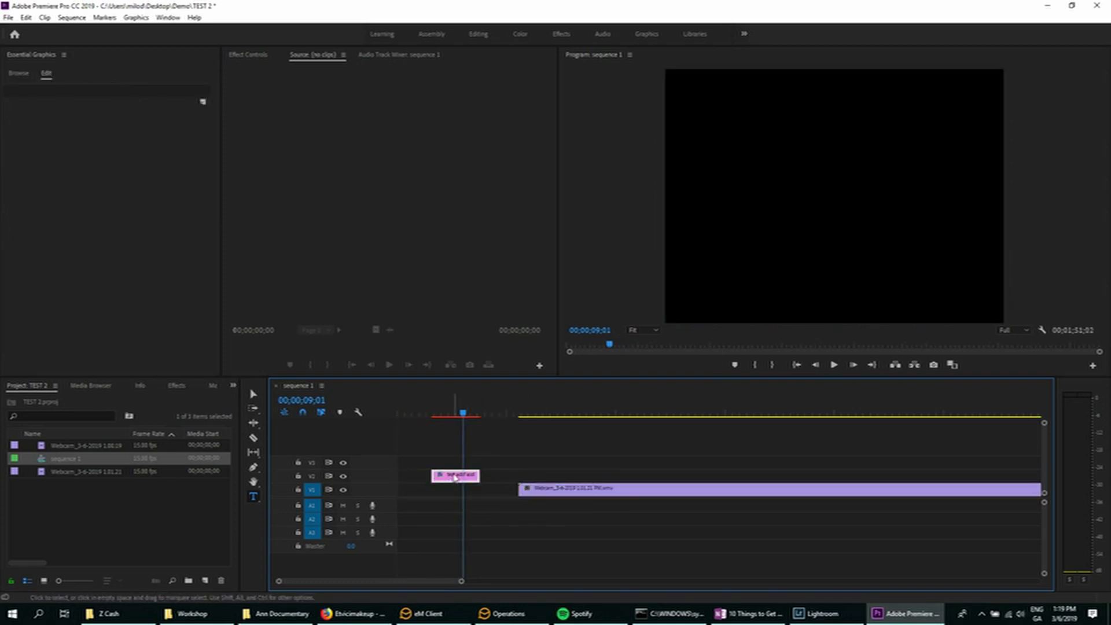
{"action": "left_click_drag", "start_coordinate": [454, 475], "coordinate": [421, 488]}
{"action": "right_click", "coordinate": [484, 492]}
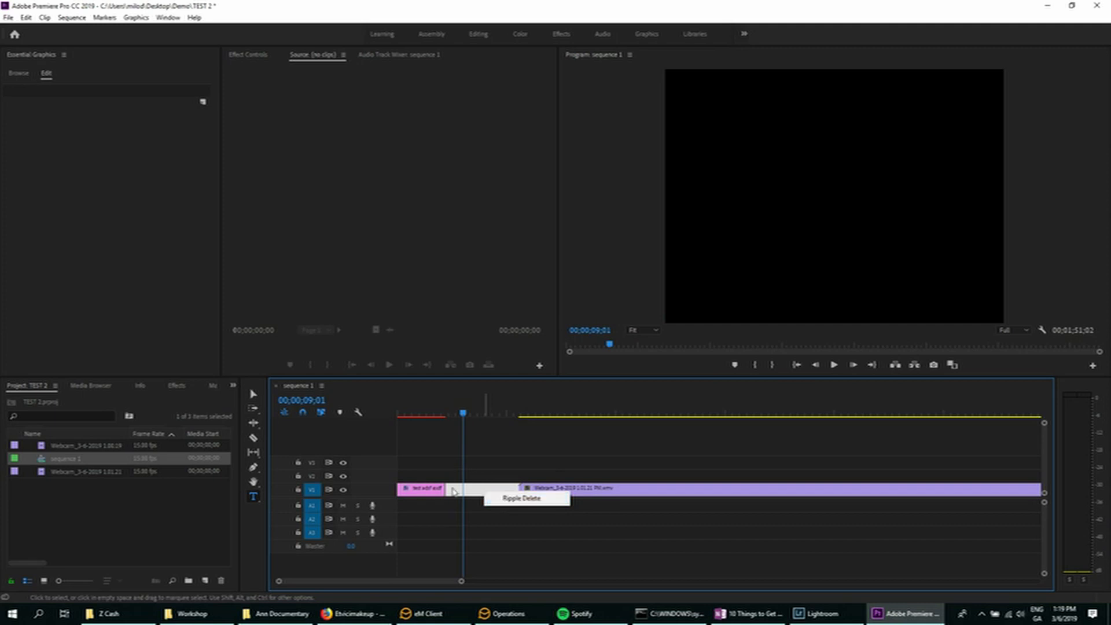
{"action": "left_click", "coordinate": [521, 499]}
- Play sequence 1 from the beginning to check the title ahead of the webcam clip
{"action": "left_click_drag", "start_coordinate": [428, 414], "coordinate": [446, 411]}
{"action": "key", "text": "Home"}
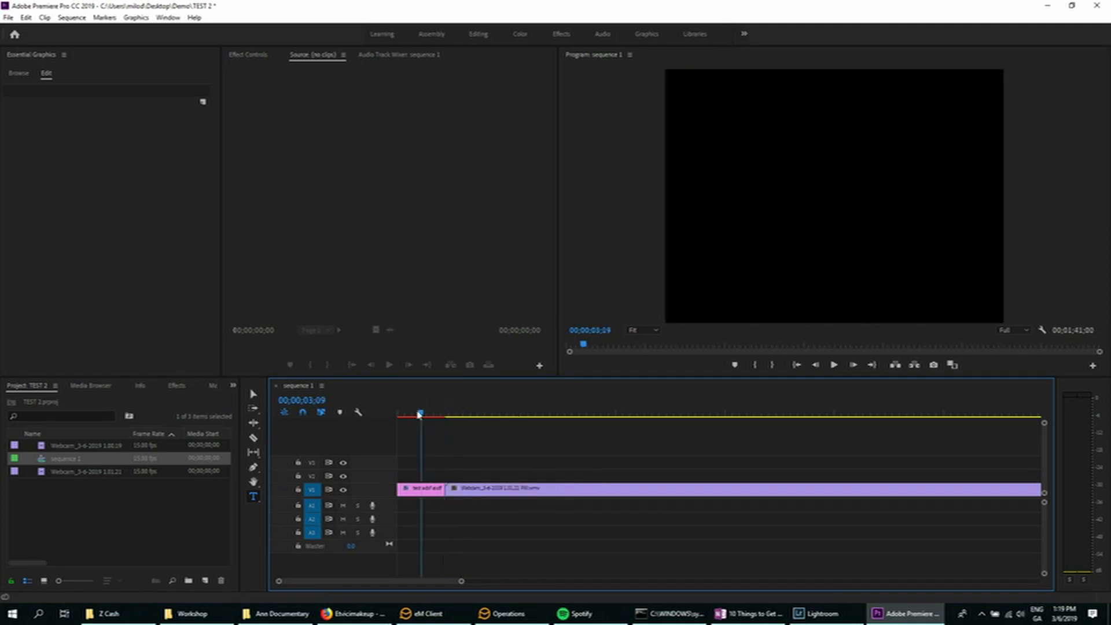
{"action": "left_click", "coordinate": [833, 364]}
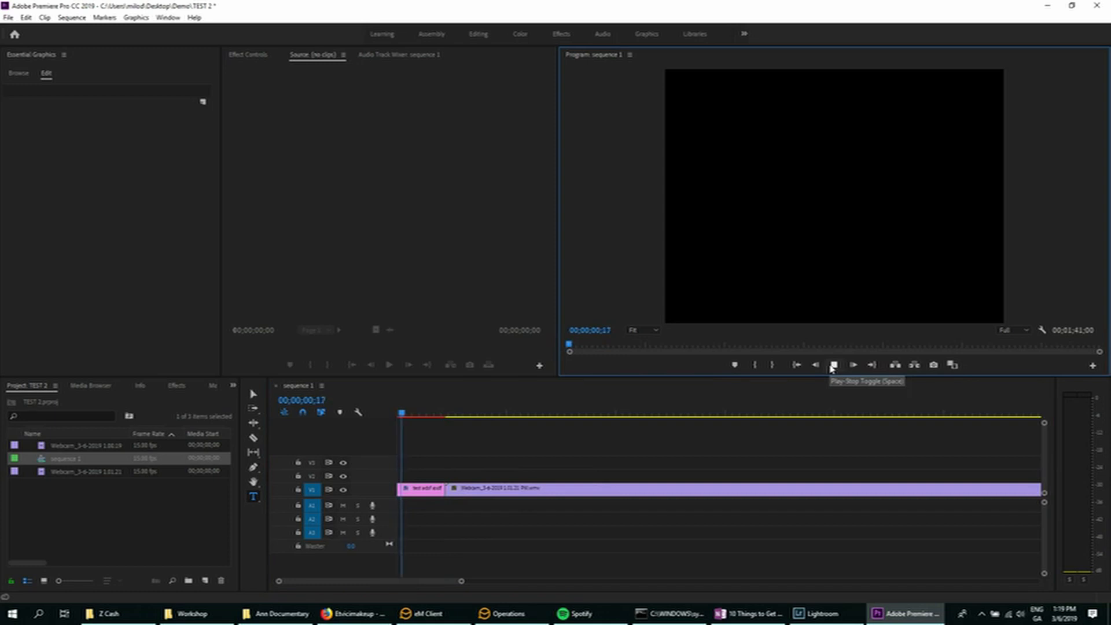
- Set the title text's fill colour to white and play the sequence across the cut into the webcam clip
{"action": "left_click", "coordinate": [438, 489]}
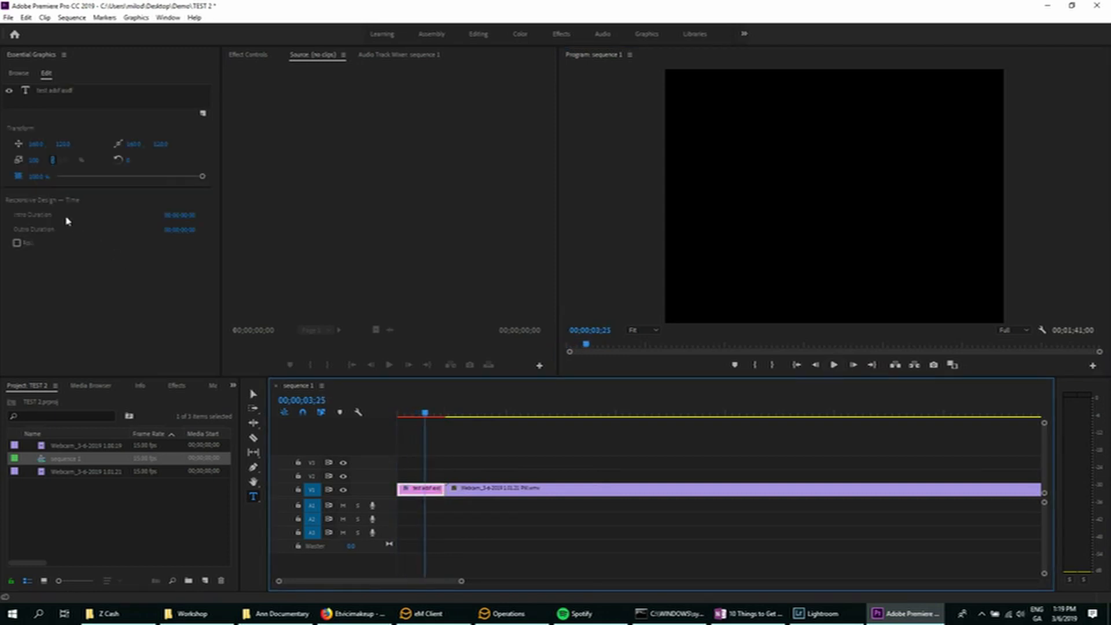
{"action": "left_click", "coordinate": [43, 91]}
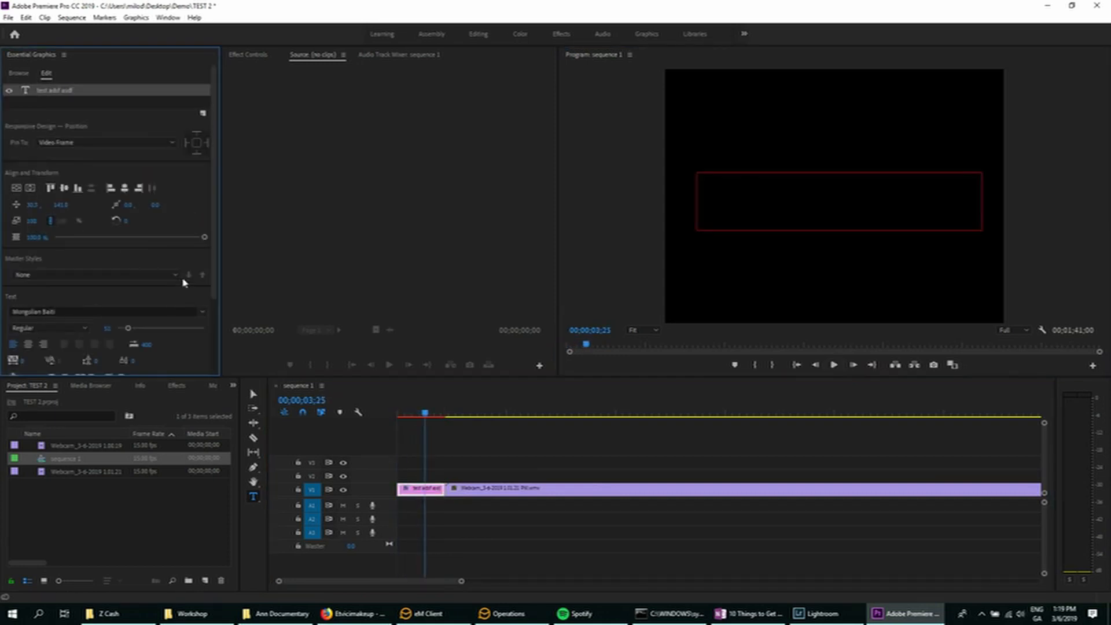
{"action": "scroll", "coordinate": [215, 250], "scroll_direction": "down", "scroll_amount": 3}
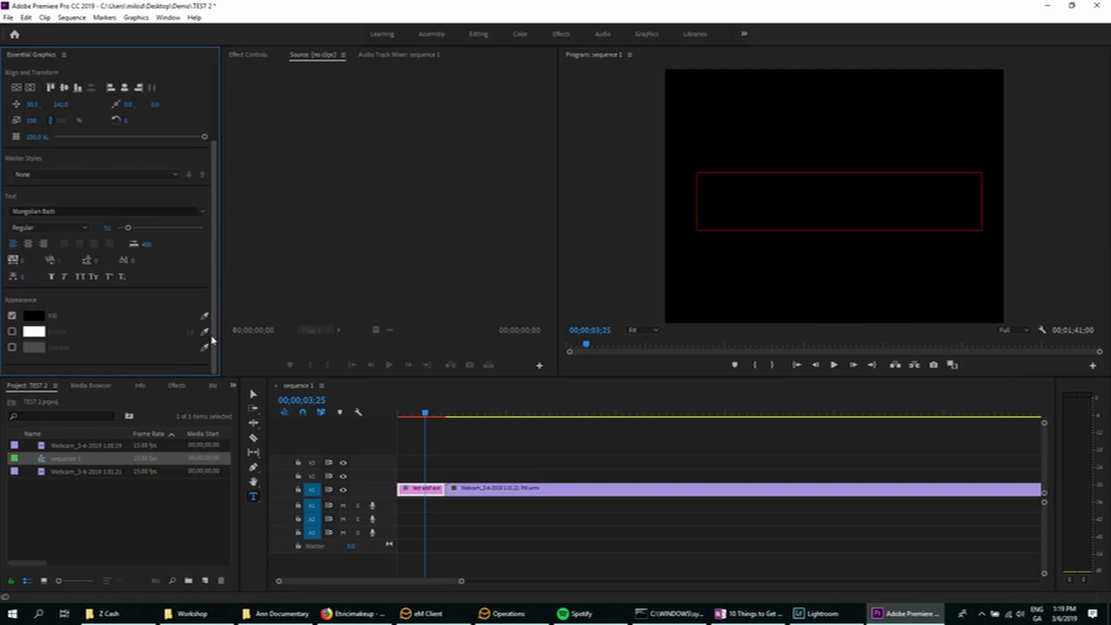
{"action": "left_click", "coordinate": [32, 315]}
{"action": "left_click", "coordinate": [435, 391]}
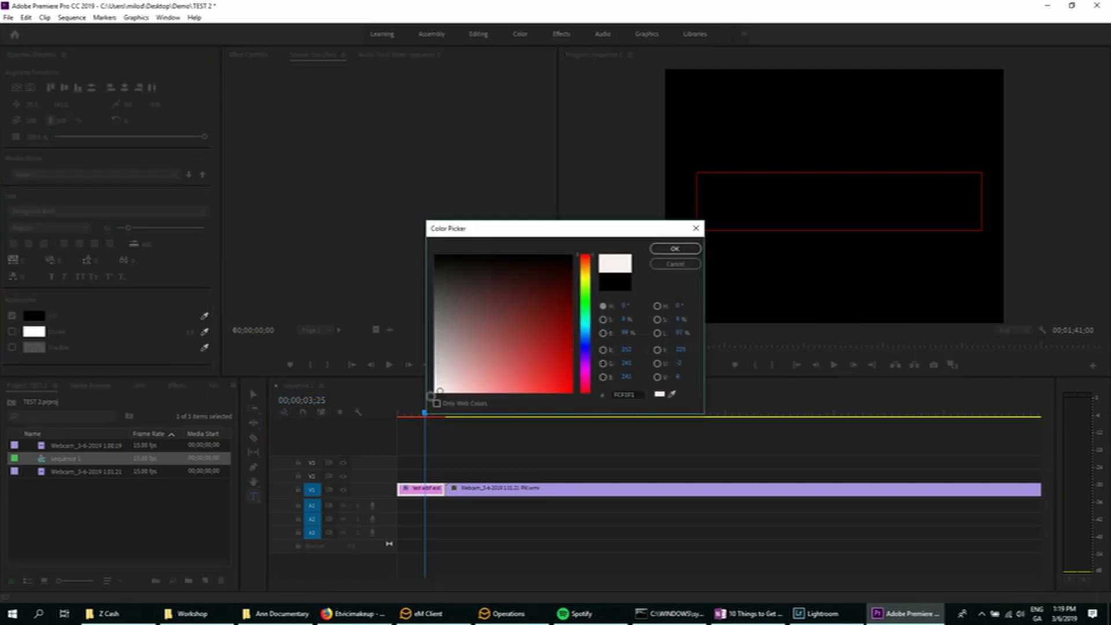
{"action": "left_click", "coordinate": [665, 249]}
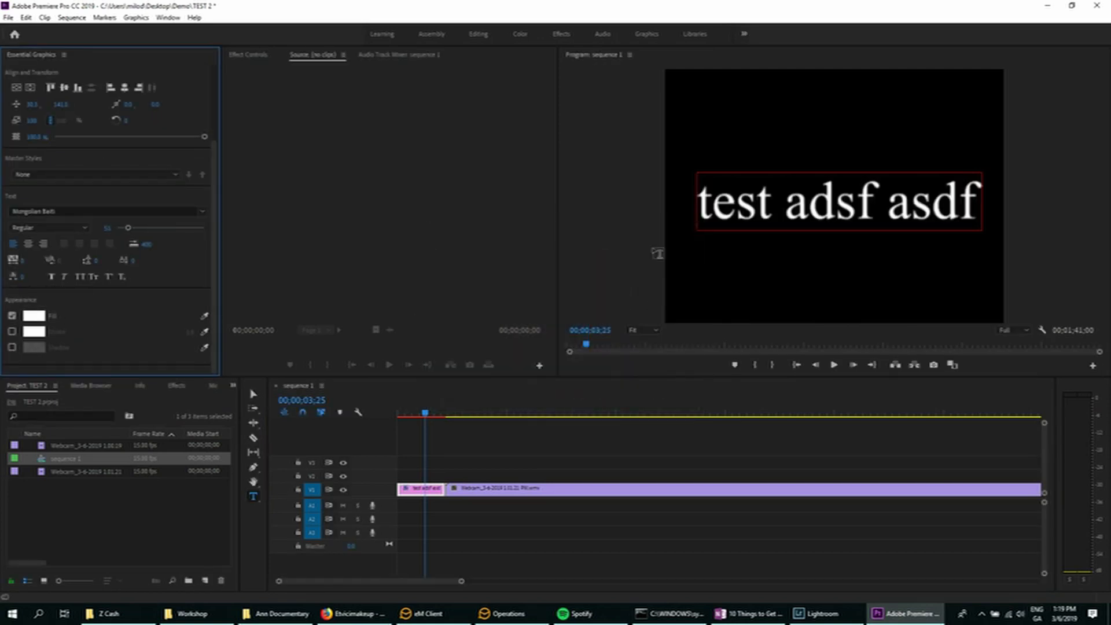
{"action": "key", "text": "space"}
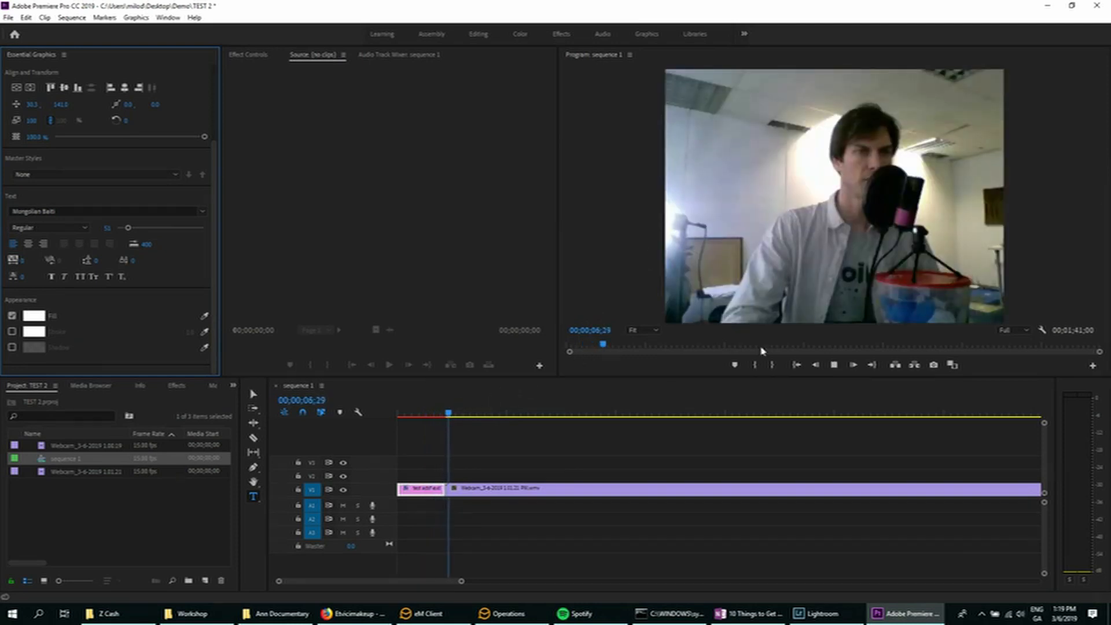
{"action": "key", "text": "space"}
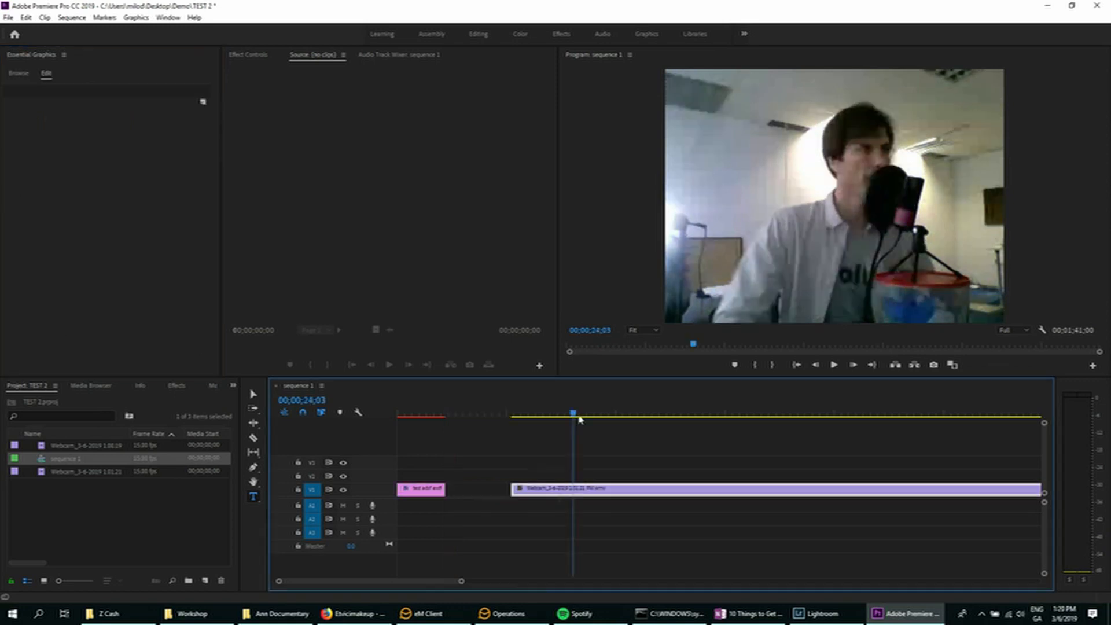
- Trim the start of the webcam clip, place it at 00;00;11;17, and show its full length in the Source monitor
{"action": "left_click_drag", "start_coordinate": [578, 416], "coordinate": [535, 473]}
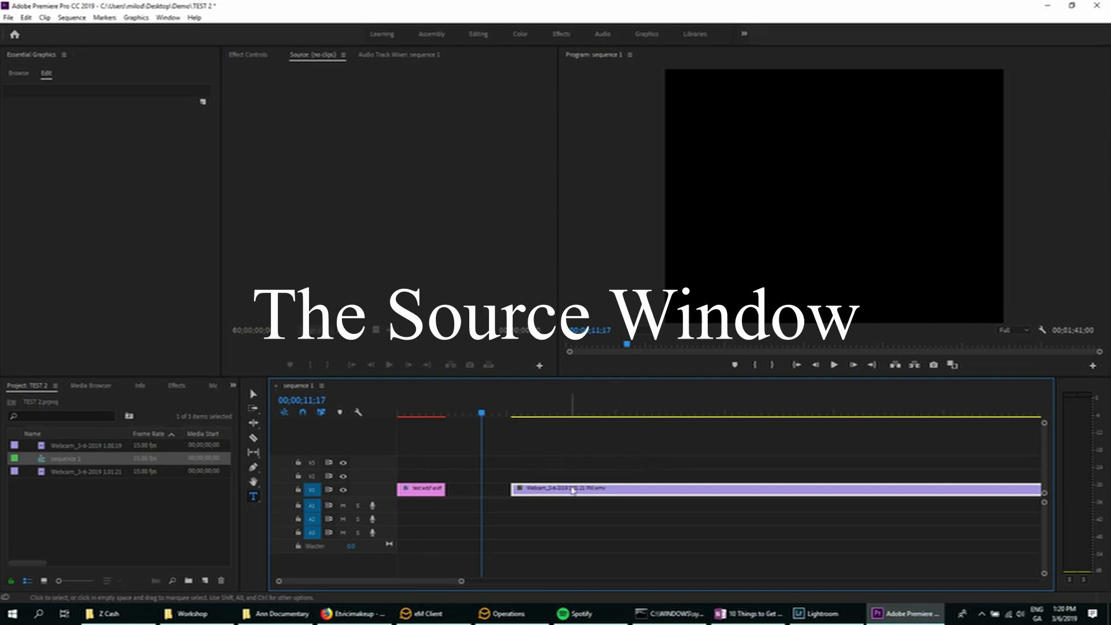
{"action": "left_click_drag", "start_coordinate": [513, 489], "coordinate": [538, 502]}
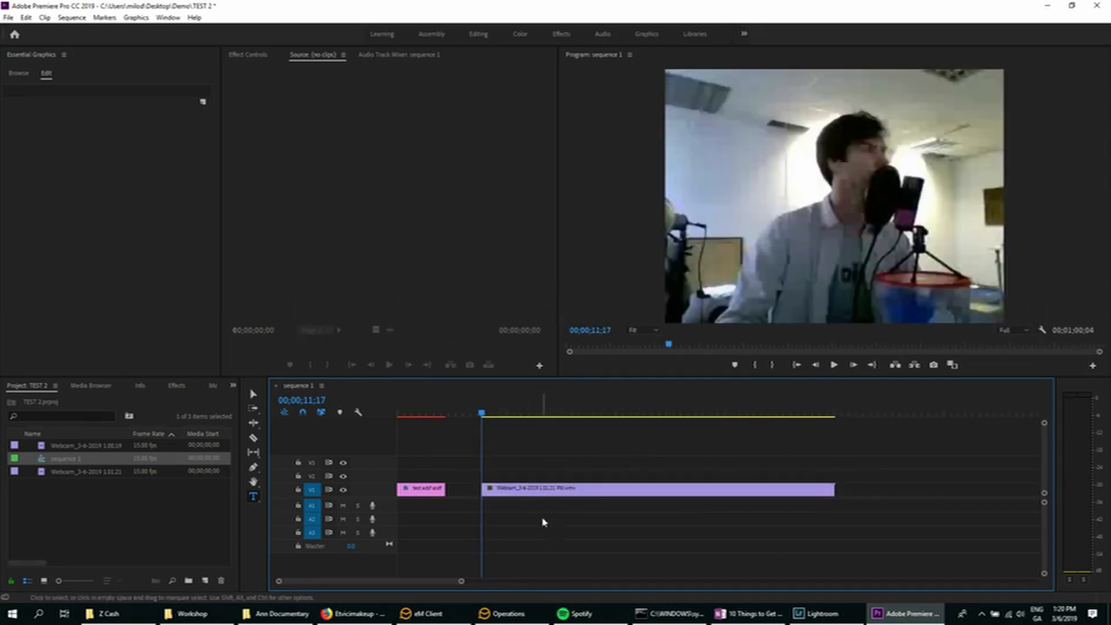
{"action": "double_click", "coordinate": [563, 489]}
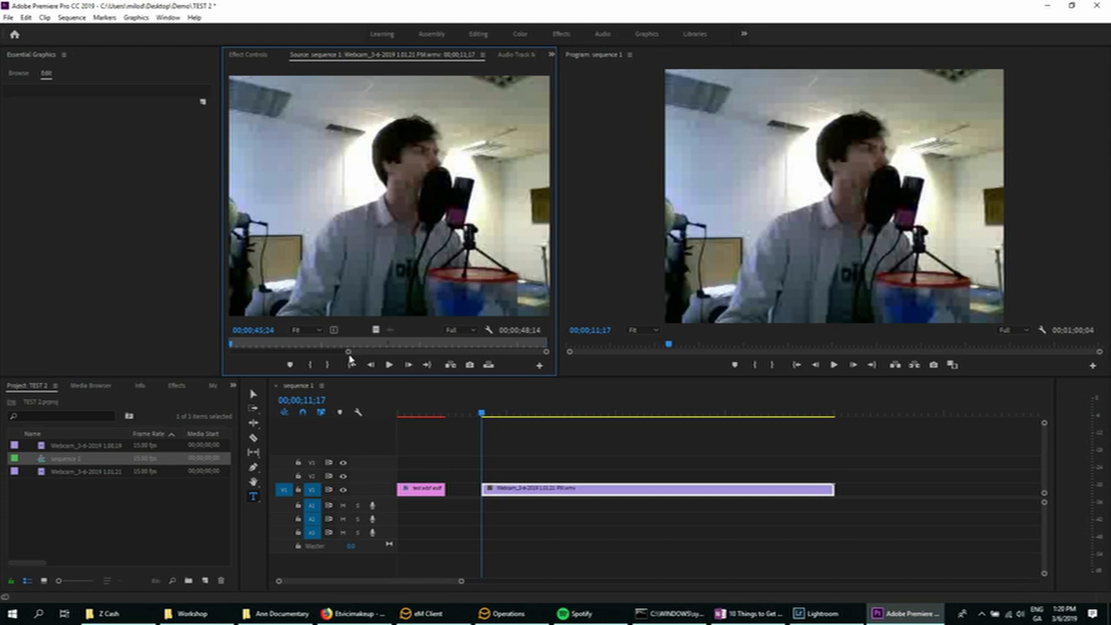
{"action": "left_click_drag", "start_coordinate": [348, 353], "coordinate": [233, 353]}
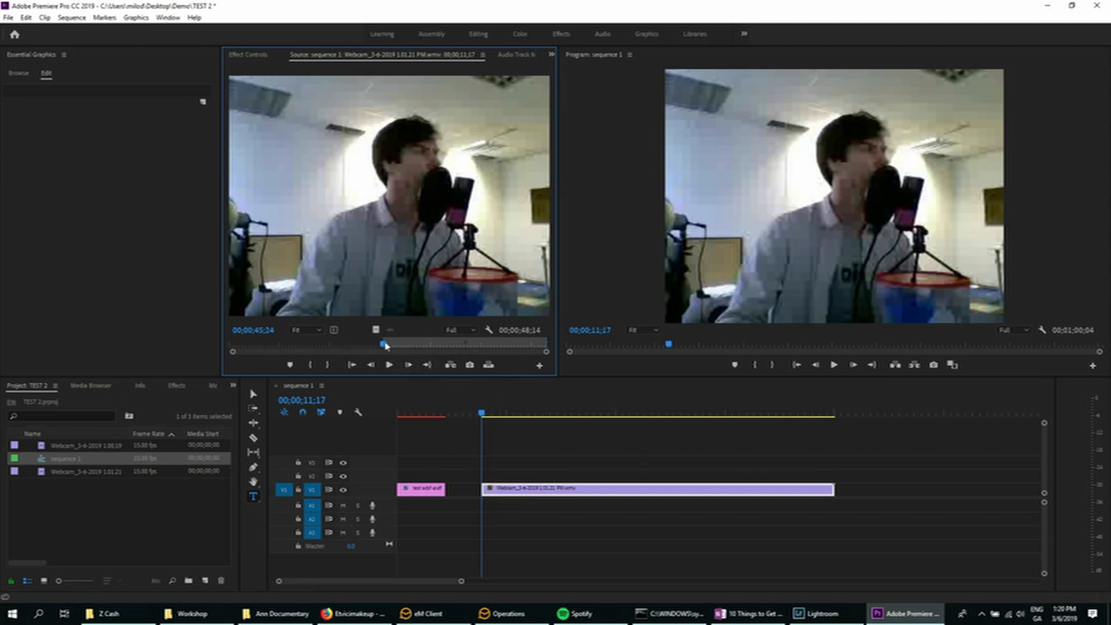
- Scrub the trimmed-off footage in the Source monitor and extend the webcam clip's start back to the end of the title
{"action": "left_click_drag", "start_coordinate": [384, 344], "coordinate": [343, 353]}
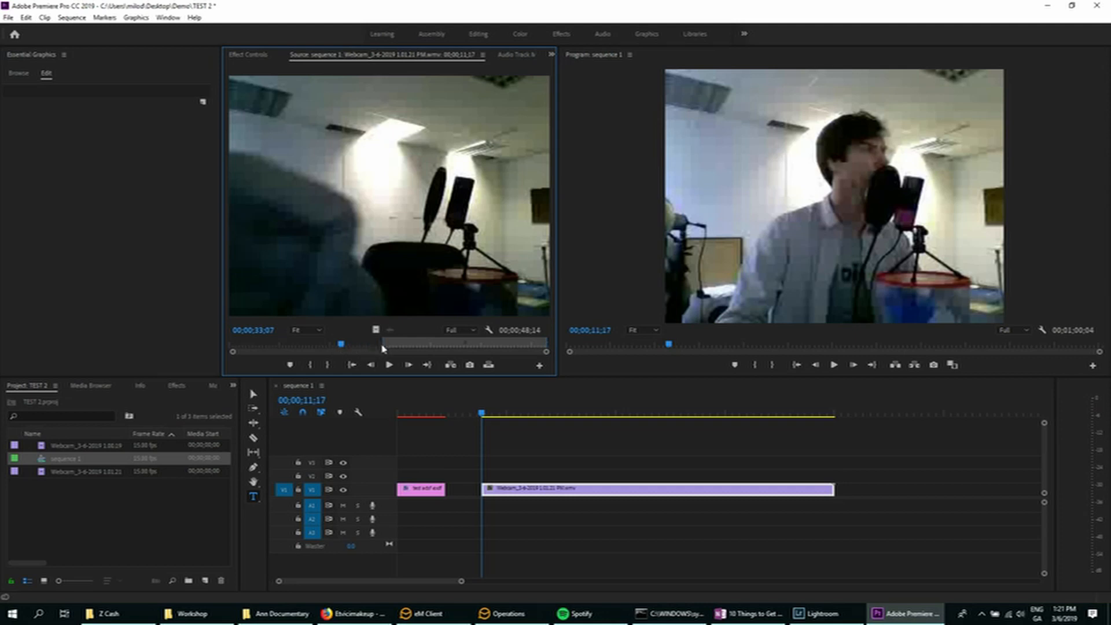
{"action": "left_click_drag", "start_coordinate": [383, 345], "coordinate": [349, 344]}
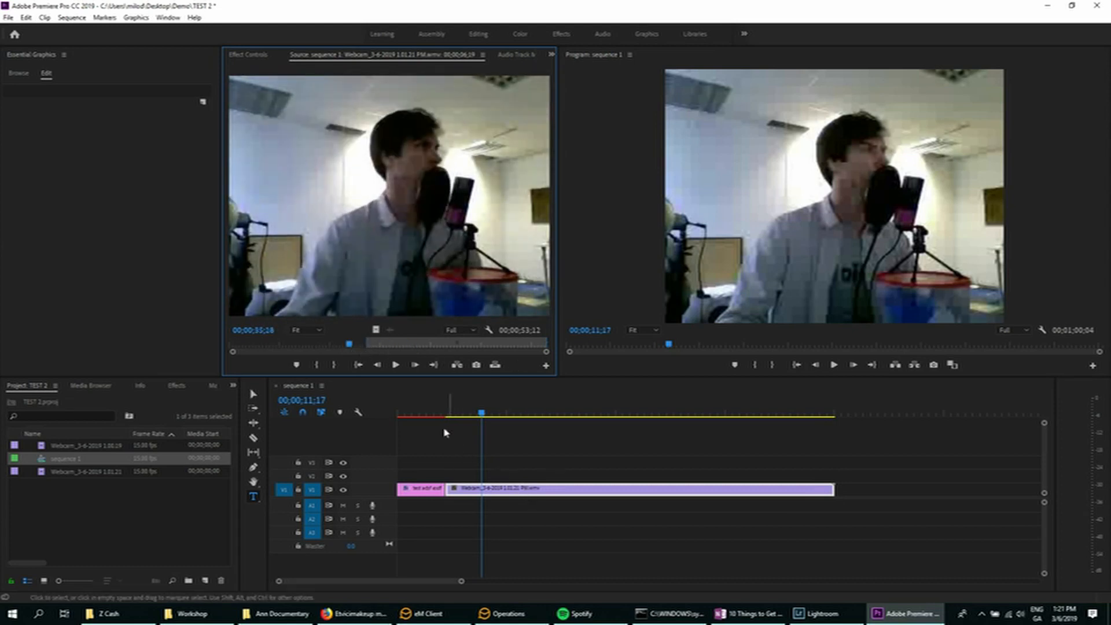
{"action": "left_click_drag", "start_coordinate": [367, 343], "coordinate": [332, 345]}
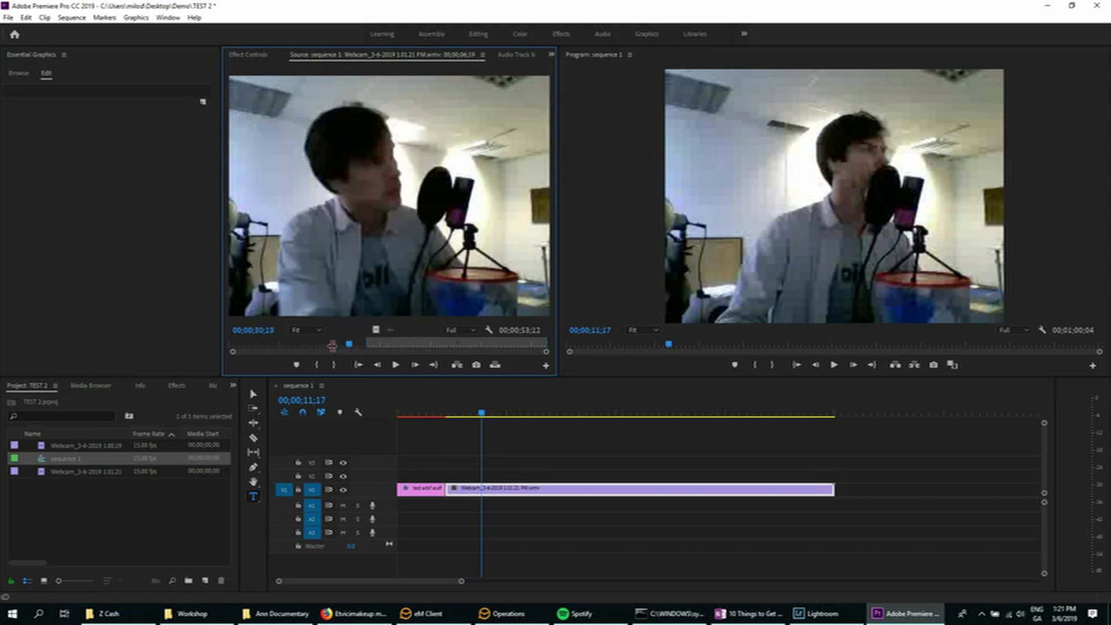
- Select the title clip and move the timeline playhead to 00;00;04;21 to view it in the Program monitor
{"action": "left_click", "coordinate": [426, 492]}
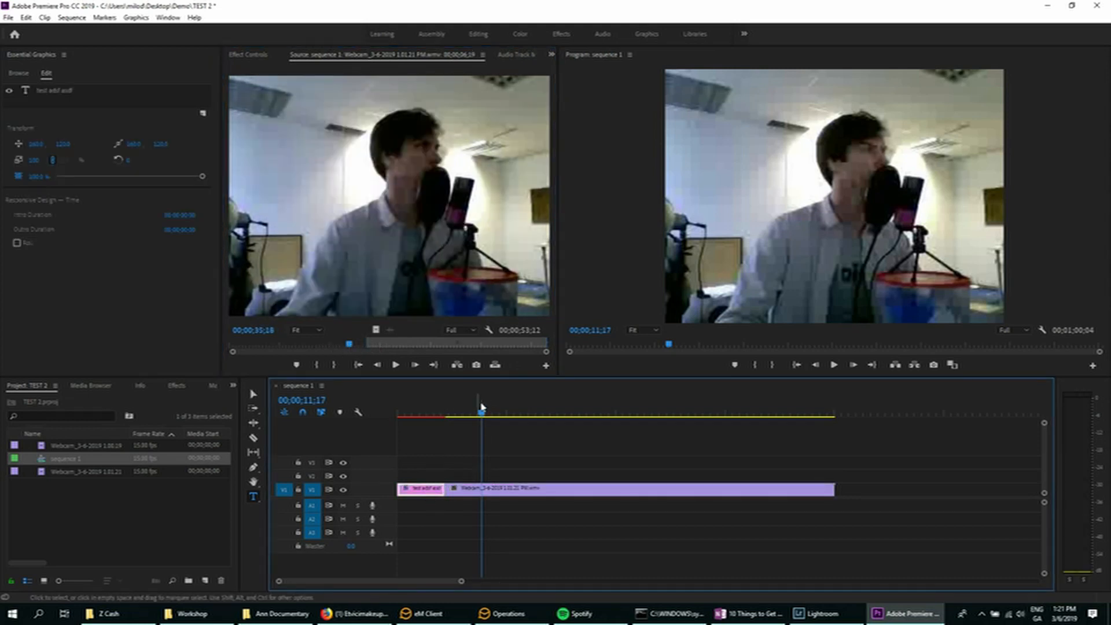
{"action": "left_click", "coordinate": [425, 420]}
{"action": "mouse_move", "coordinate": [425, 422]}
{"action": "left_mouse_down"}
{"action": "mouse_move", "coordinate": [480, 438]}
{"action": "mouse_move", "coordinate": [431, 438]}
{"action": "left_mouse_up"}
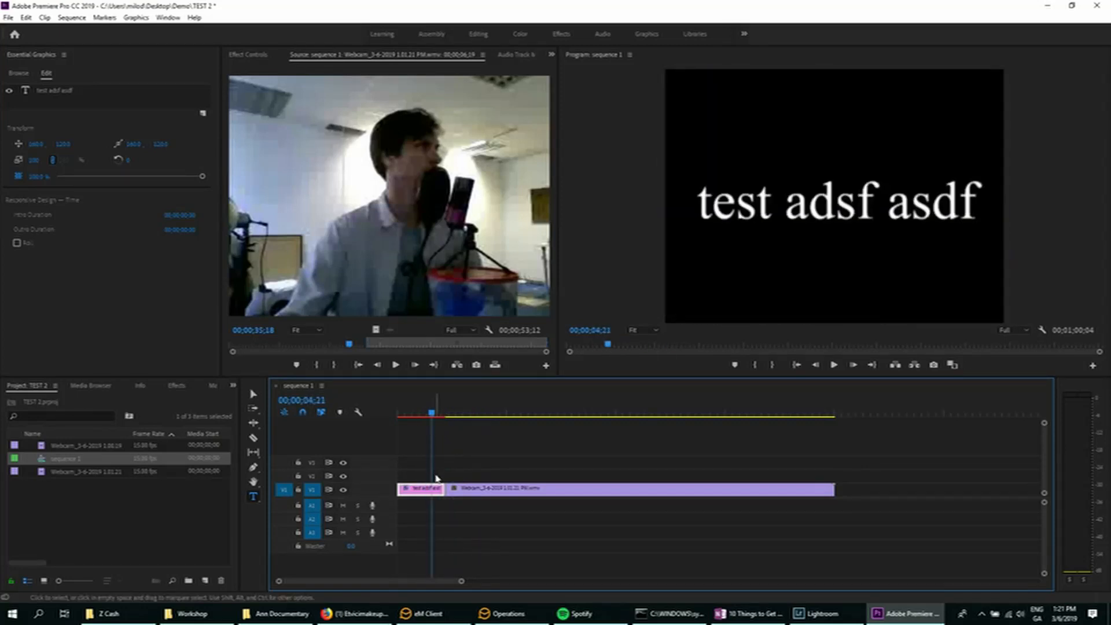
- Move the webcam clip later on V1 with its start extended earlier, and scrub its source footage to 00;00;24;01
{"action": "left_click_drag", "start_coordinate": [485, 490], "coordinate": [641, 494]}
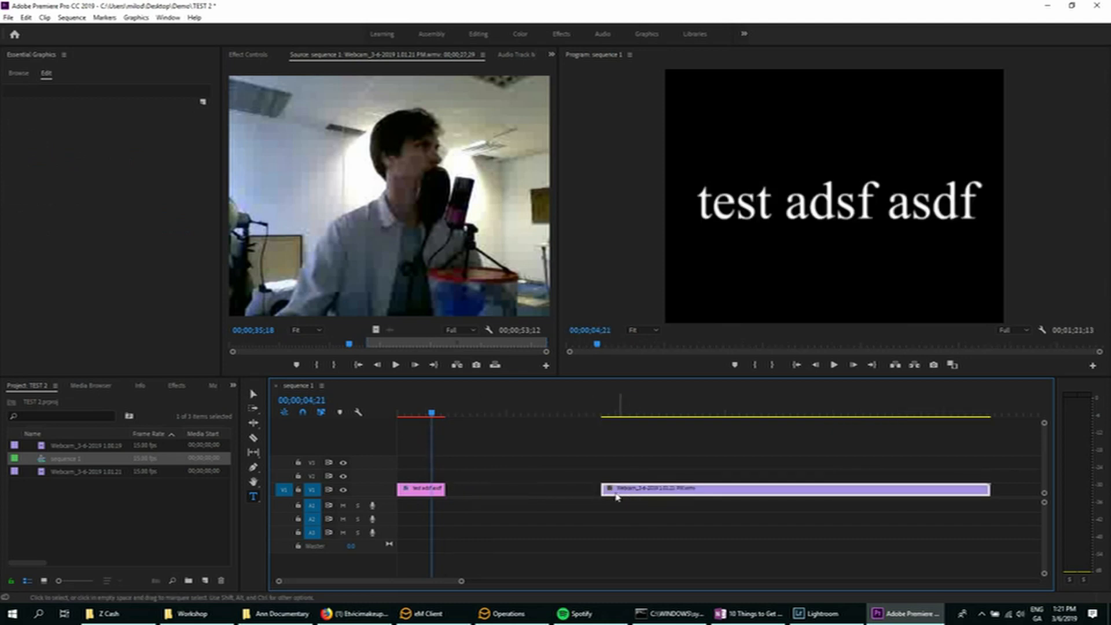
{"action": "left_click_drag", "start_coordinate": [561, 491], "coordinate": [530, 490]}
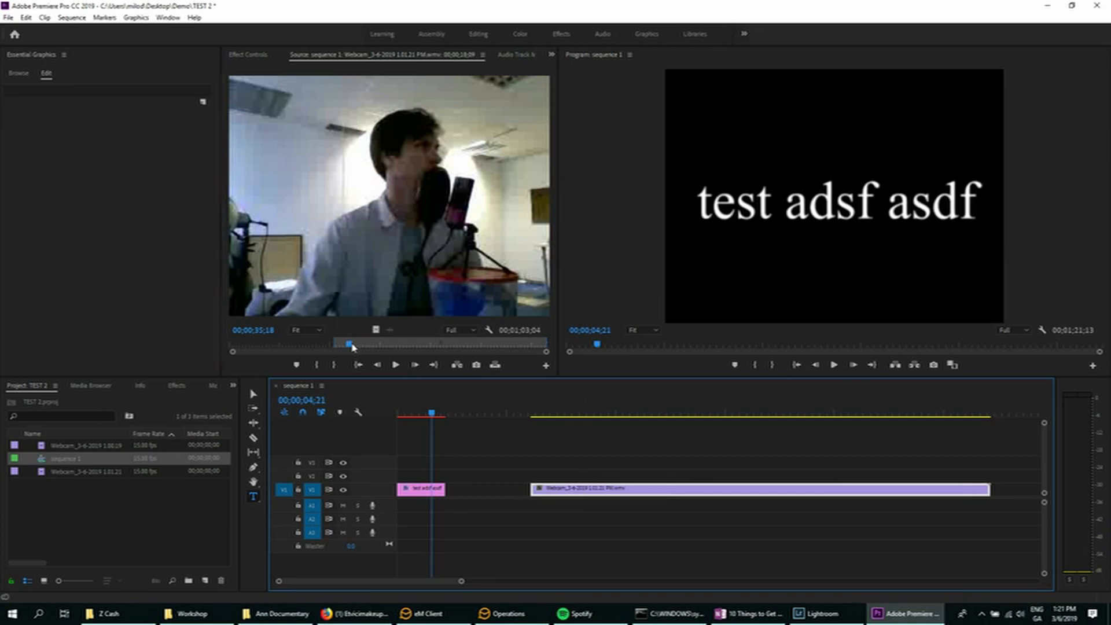
{"action": "left_click_drag", "start_coordinate": [351, 344], "coordinate": [313, 344]}
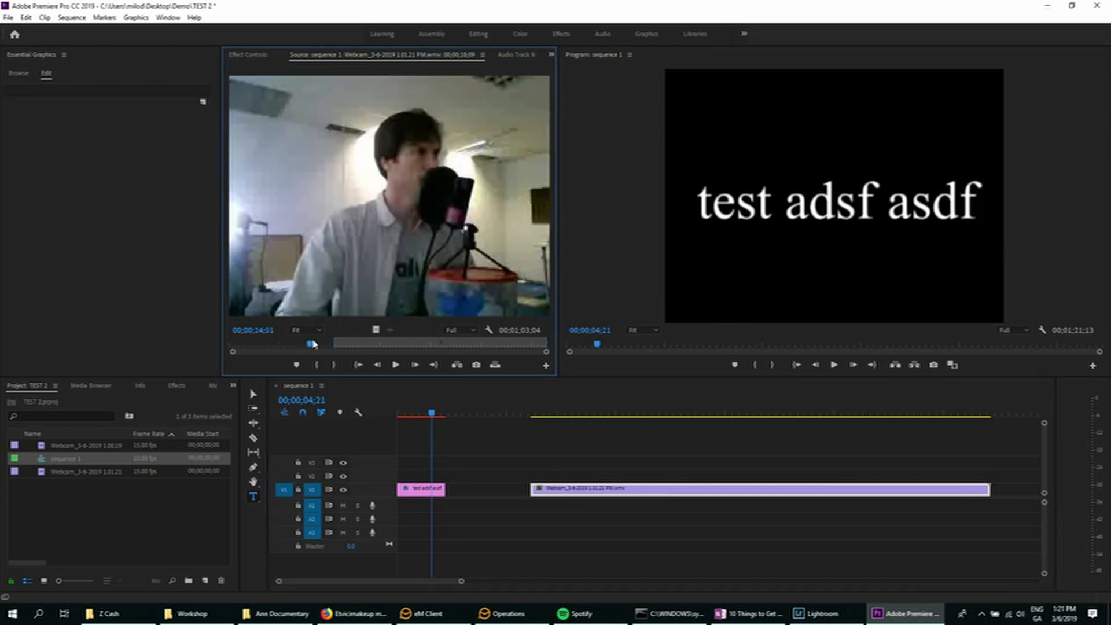
- Open the original Webcam_3-6-2019 1.01.21 PM.wmv in the Source monitor and compare it with the sequence at 00;00;08;13
{"action": "left_click", "coordinate": [113, 514]}
{"action": "double_click", "coordinate": [46, 471]}
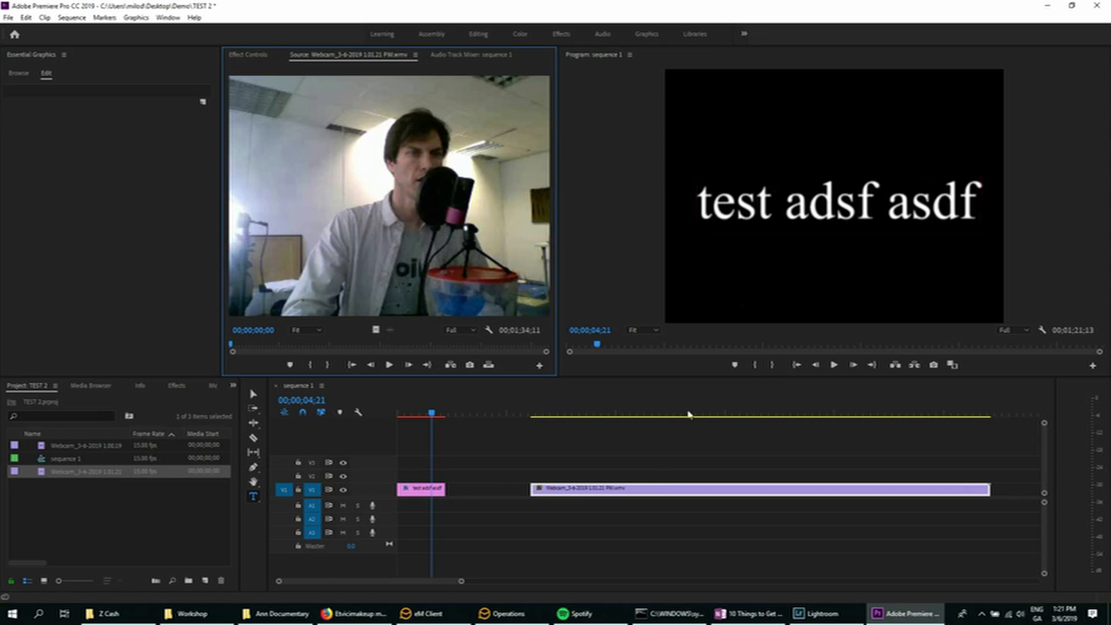
{"action": "left_click", "coordinate": [533, 442]}
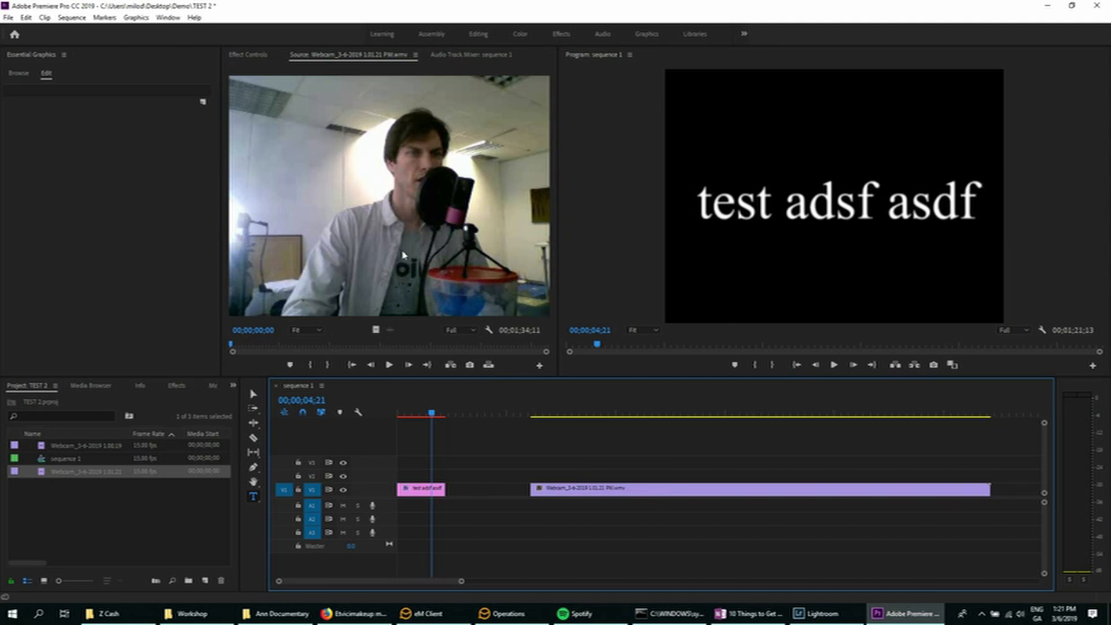
{"action": "left_click", "coordinate": [647, 207]}
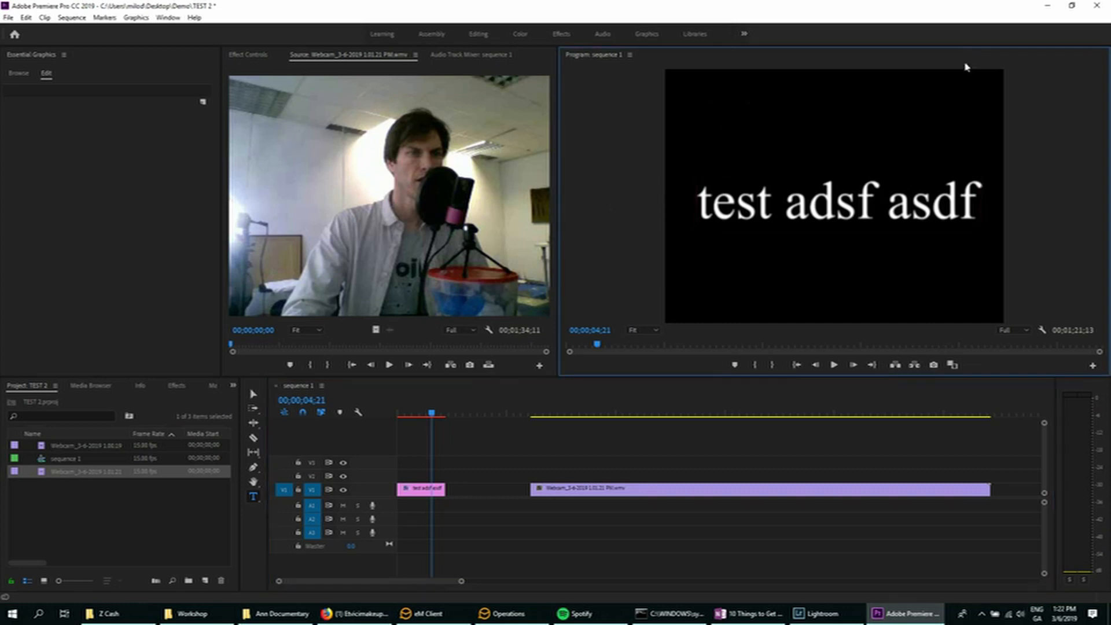
{"action": "left_click_drag", "start_coordinate": [431, 413], "coordinate": [461, 471]}
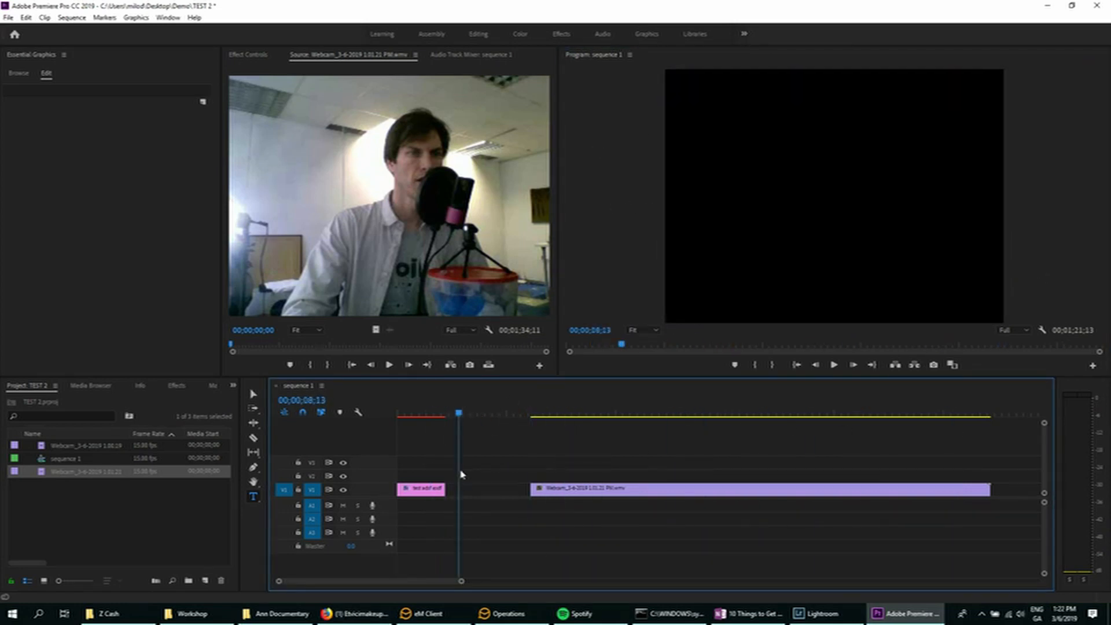
- Close the gap before the webcam clip, and compare the source at 00;00;16;13 with the sequence at 00;00;12;07
{"action": "right_click", "coordinate": [485, 497]}
{"action": "left_click", "coordinate": [485, 496]}
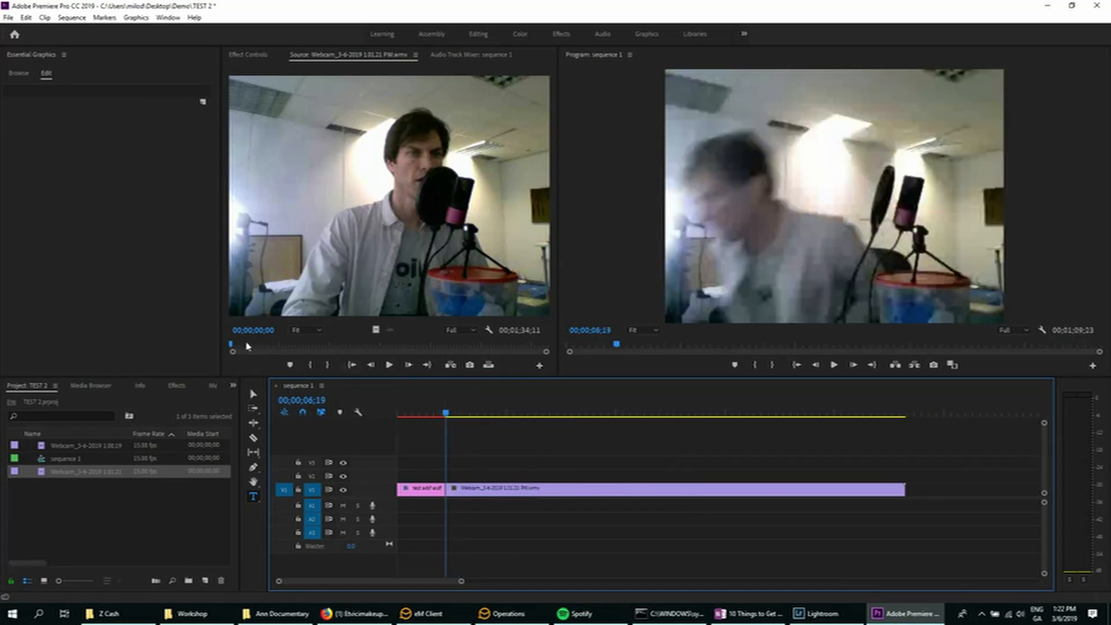
{"action": "left_click_drag", "start_coordinate": [232, 345], "coordinate": [284, 345]}
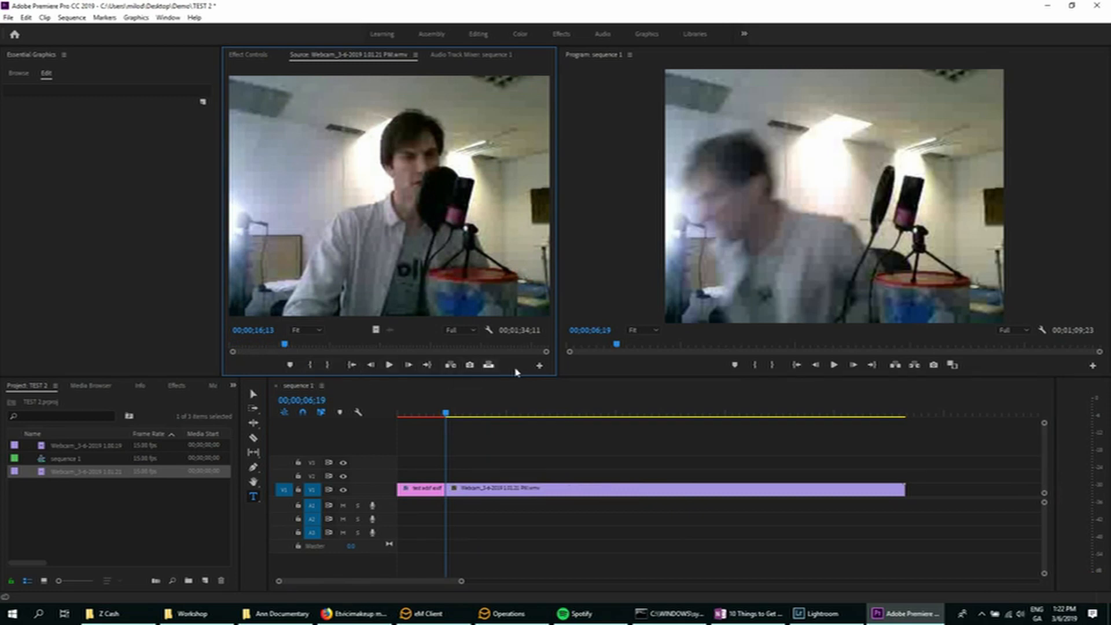
{"action": "left_click", "coordinate": [486, 405]}
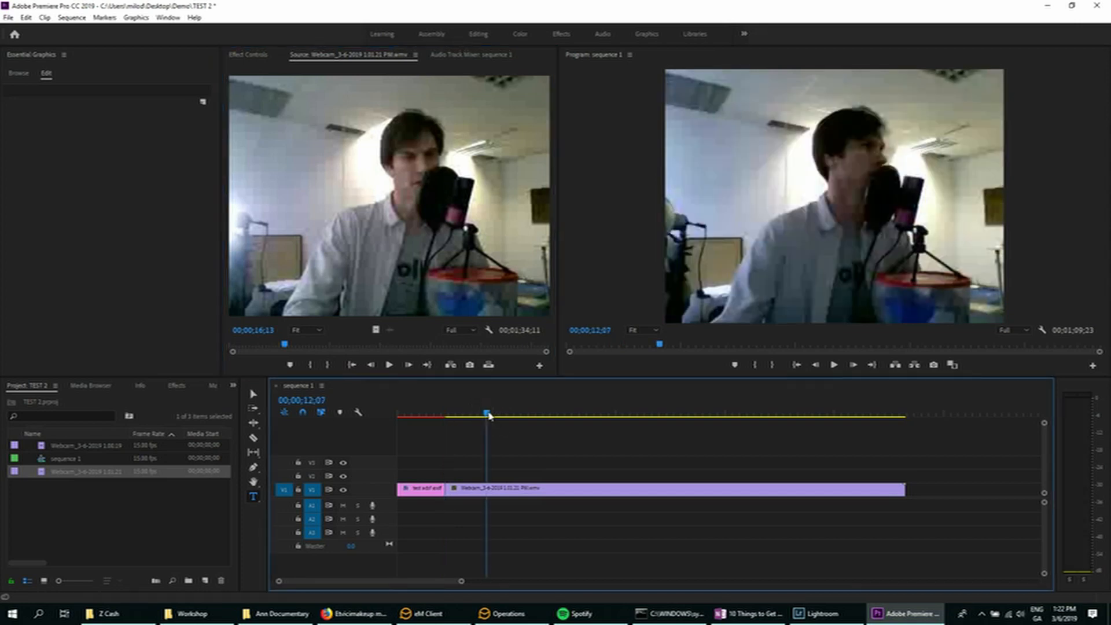
{"action": "left_click", "coordinate": [874, 196]}
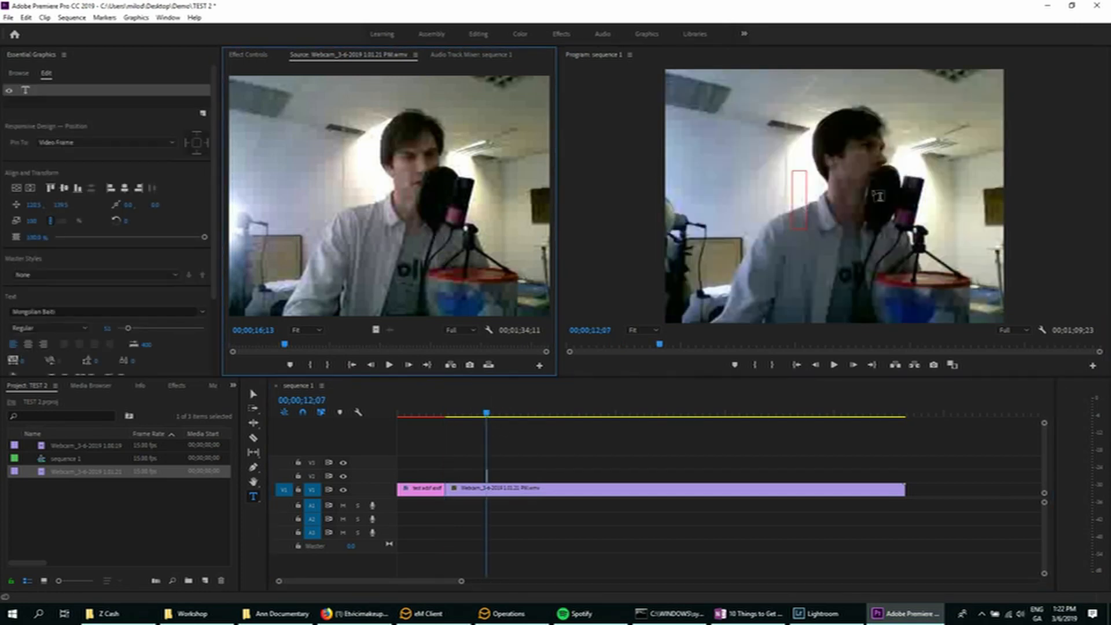
{"action": "left_click", "coordinate": [741, 202]}
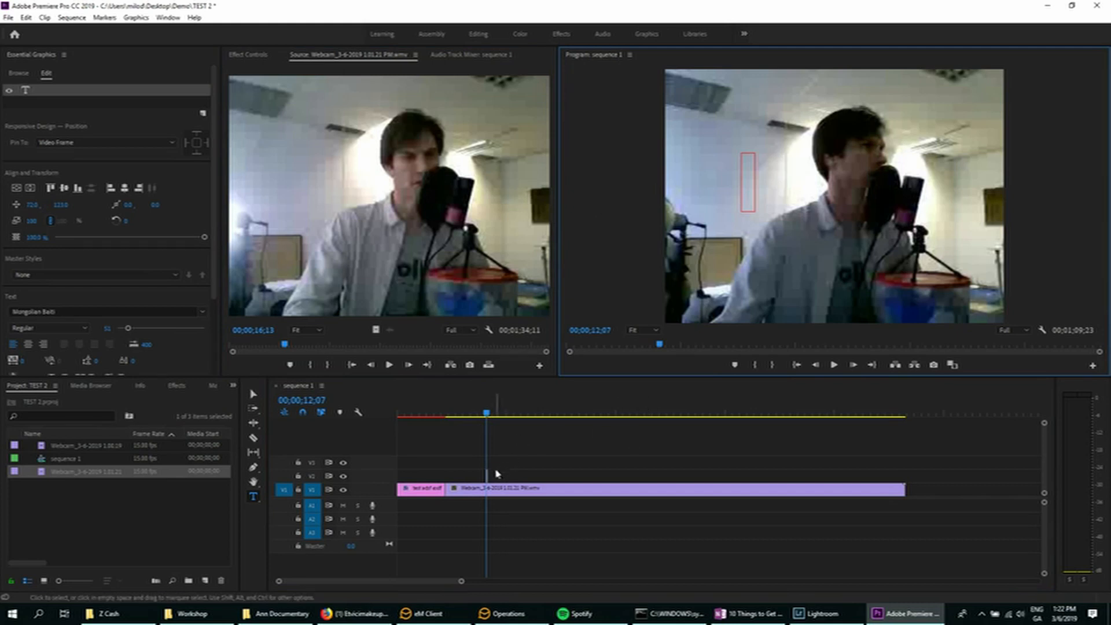
{"action": "key", "text": "alt+Tab"}
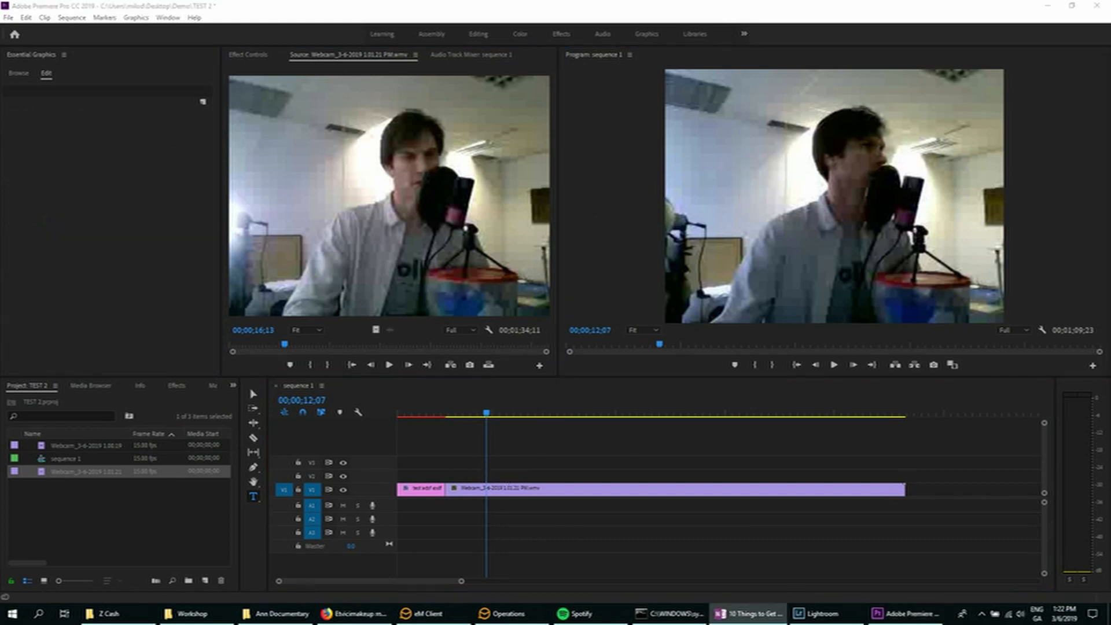
{"action": "left_click", "coordinate": [469, 398]}
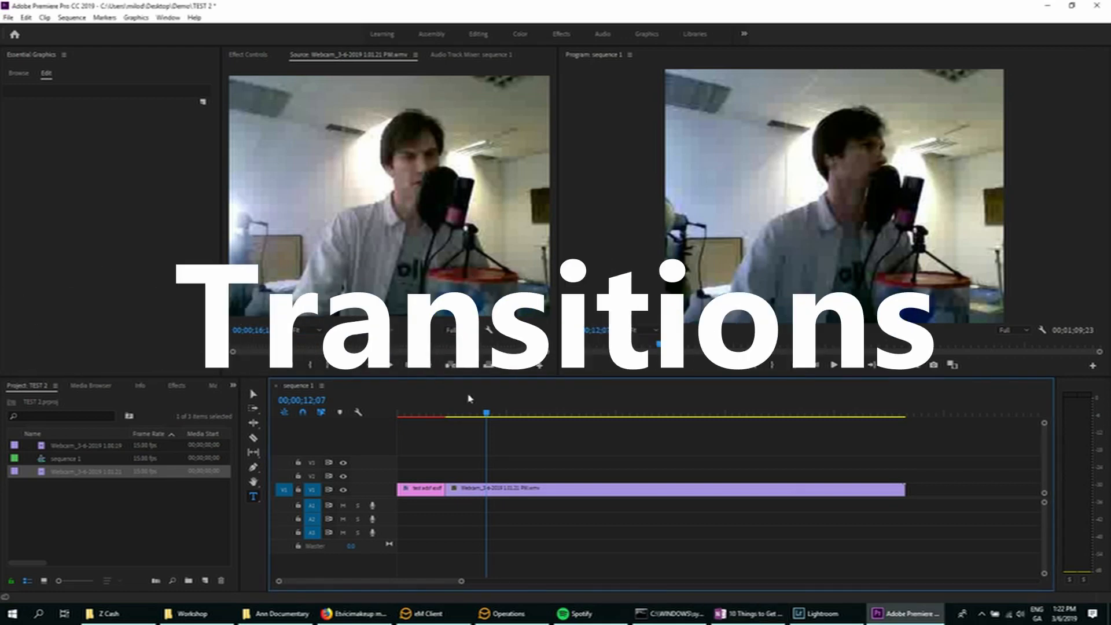
- Show the Effects panel with its preset, effect and transition categories, and switch to the Effects workspace
{"action": "left_click", "coordinate": [175, 386]}
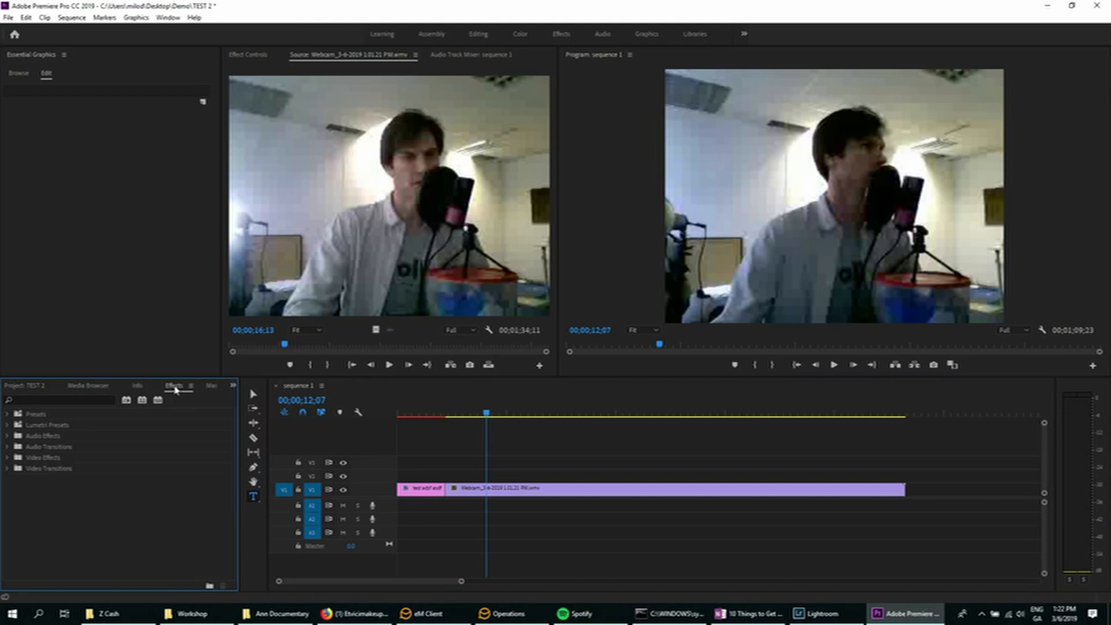
{"action": "left_click", "coordinate": [27, 18]}
{"action": "mouse_move", "coordinate": [167, 18]}
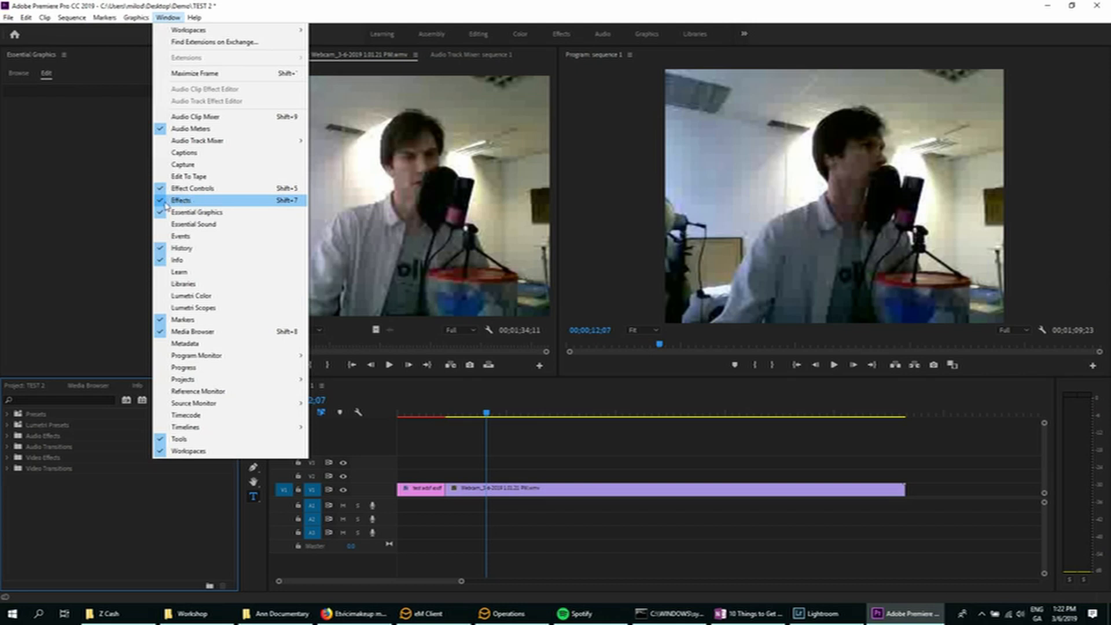
{"action": "left_click", "coordinate": [166, 204]}
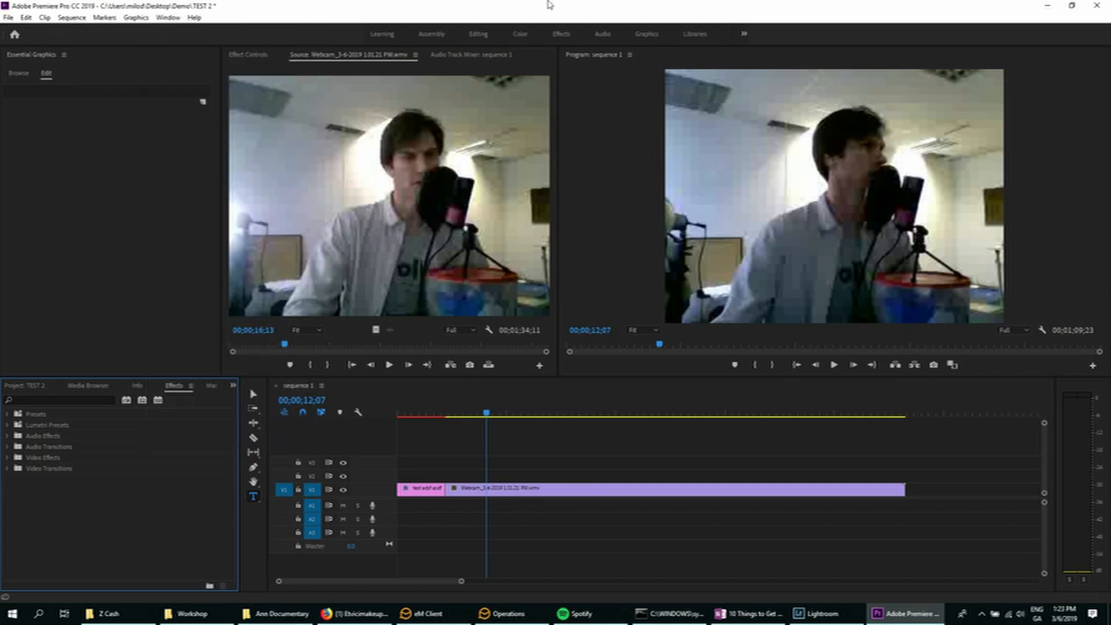
{"action": "left_click", "coordinate": [564, 35]}
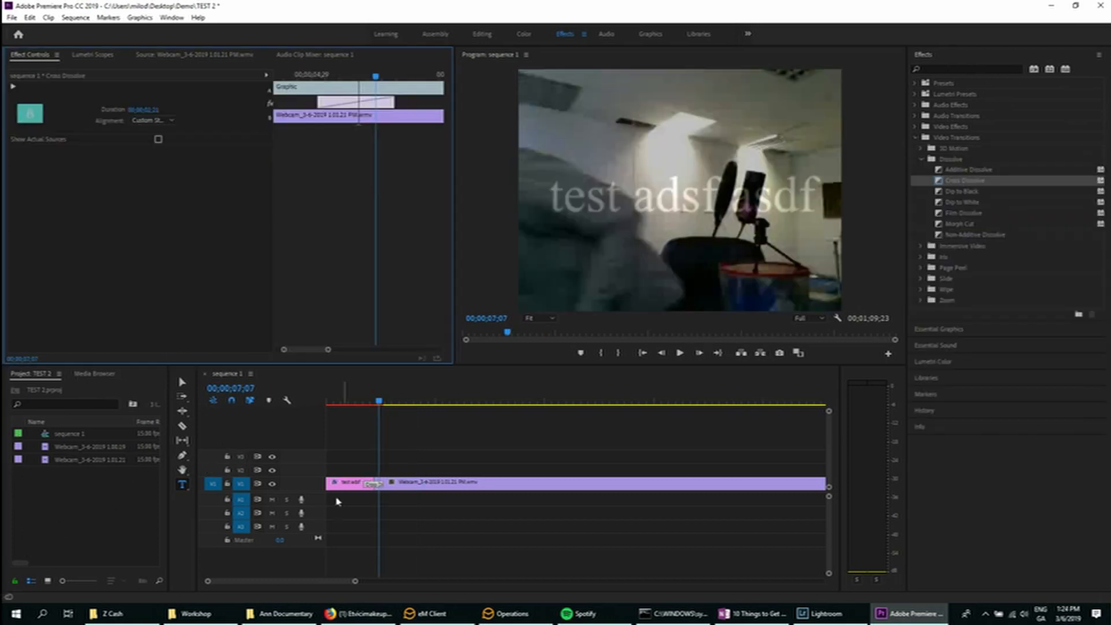
- Replace the Cross Dissolve between the title and webcam clip with an Iris Round transition and play it back
{"action": "key", "text": "Delete"}
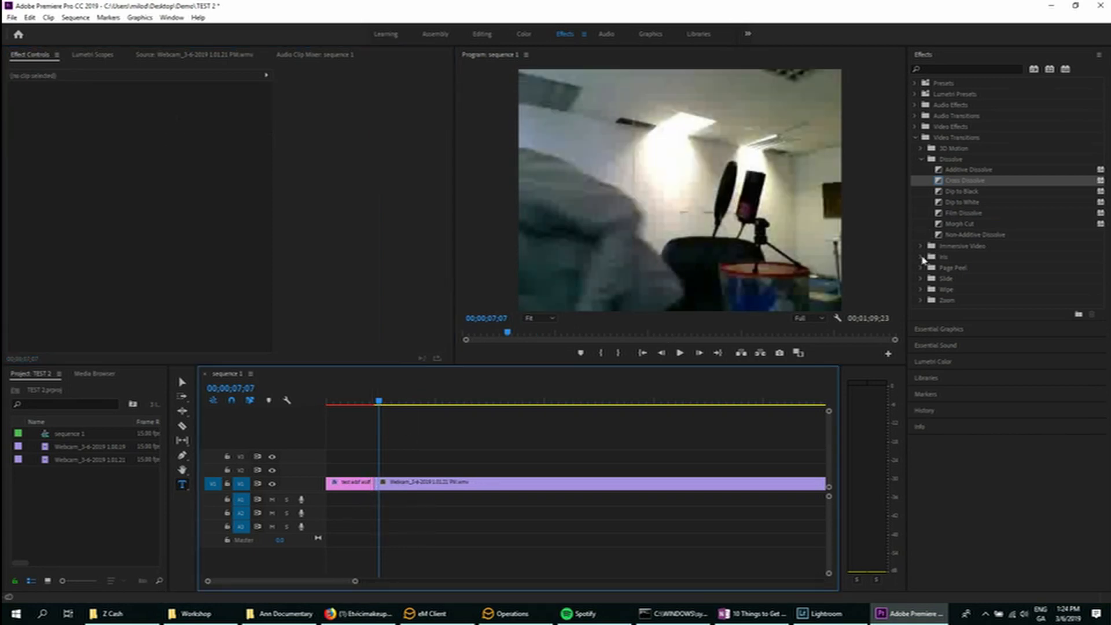
{"action": "left_click", "coordinate": [921, 258]}
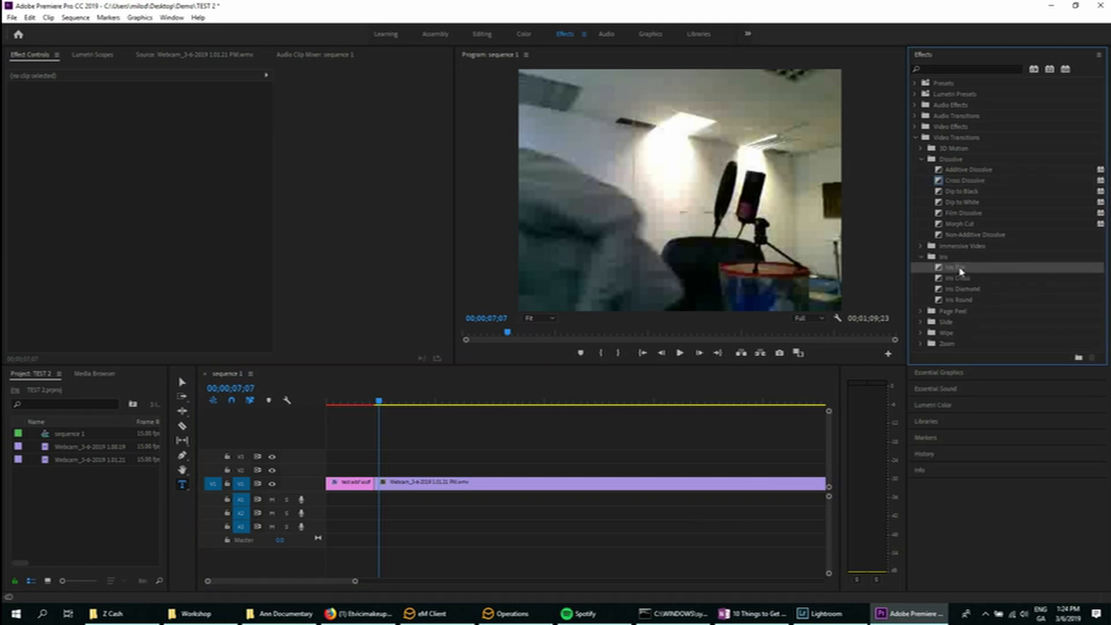
{"action": "left_click_drag", "start_coordinate": [963, 301], "coordinate": [379, 484]}
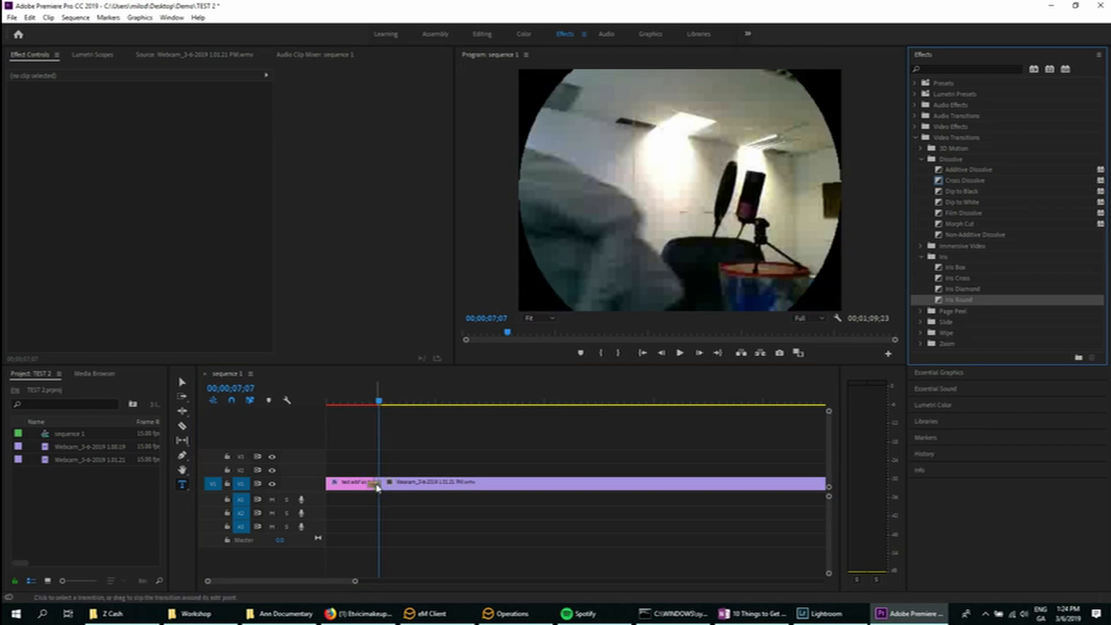
{"action": "left_click_drag", "start_coordinate": [379, 403], "coordinate": [348, 405]}
{"action": "key", "text": "space"}
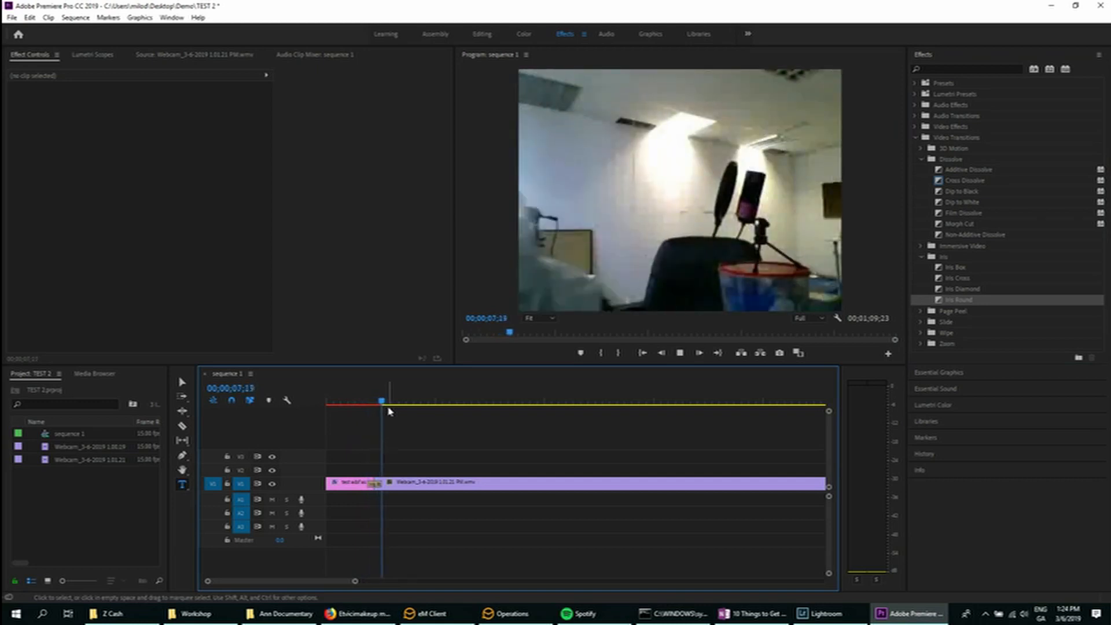
{"action": "key", "text": "space"}
{"action": "left_click", "coordinate": [374, 401]}
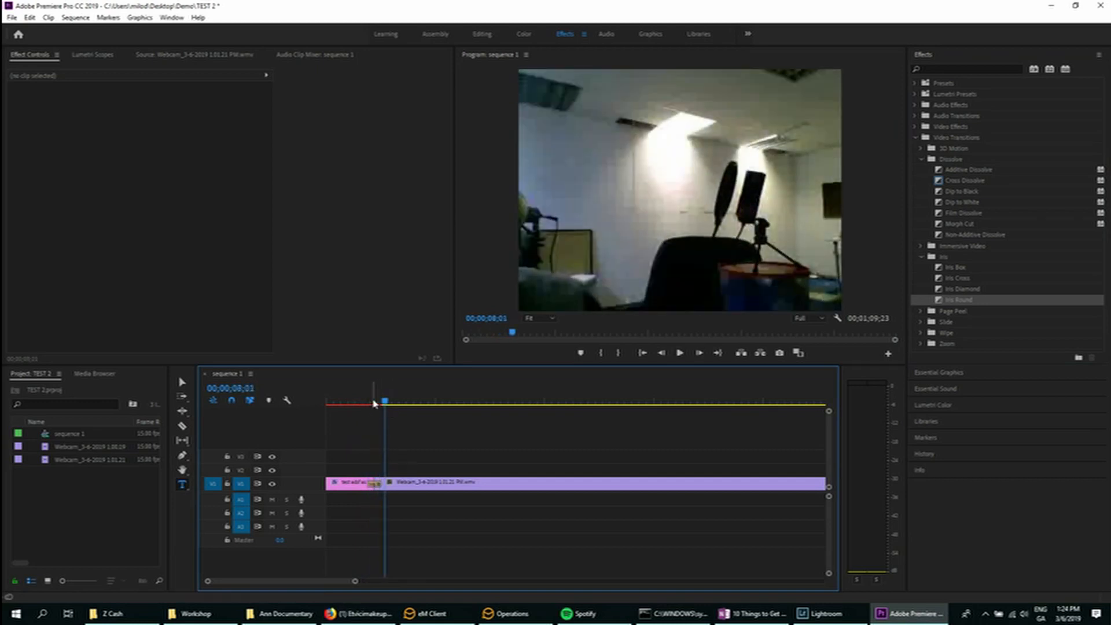
- Shift the Iris Round transition slightly relative to the cut and play it back from 00;00;05;17
{"action": "left_click", "coordinate": [375, 484]}
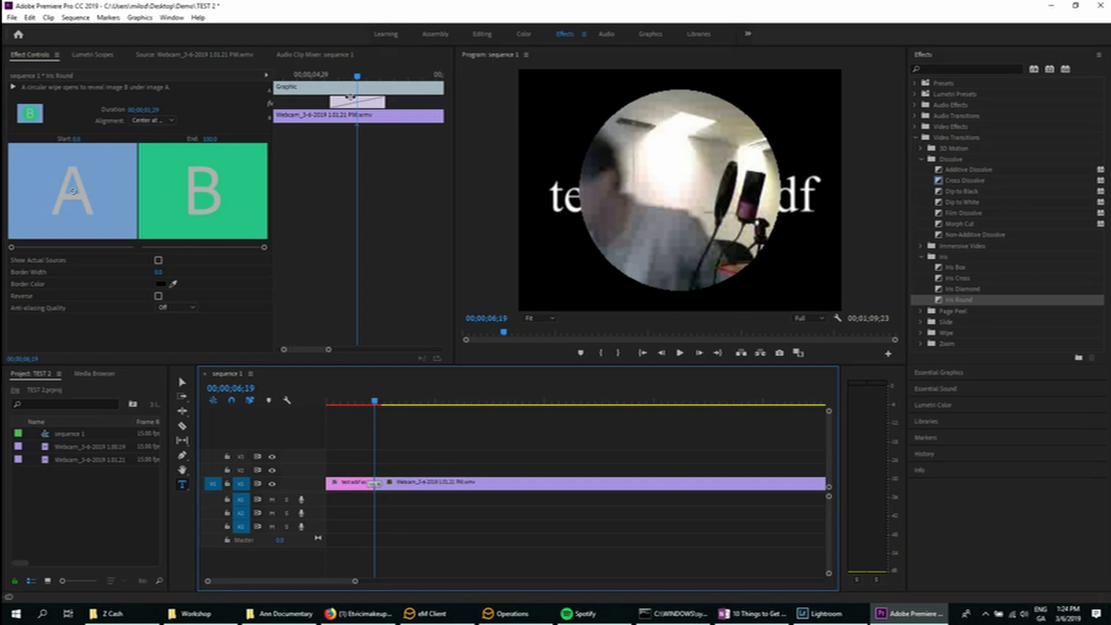
{"action": "left_click_drag", "start_coordinate": [350, 96], "coordinate": [349, 106]}
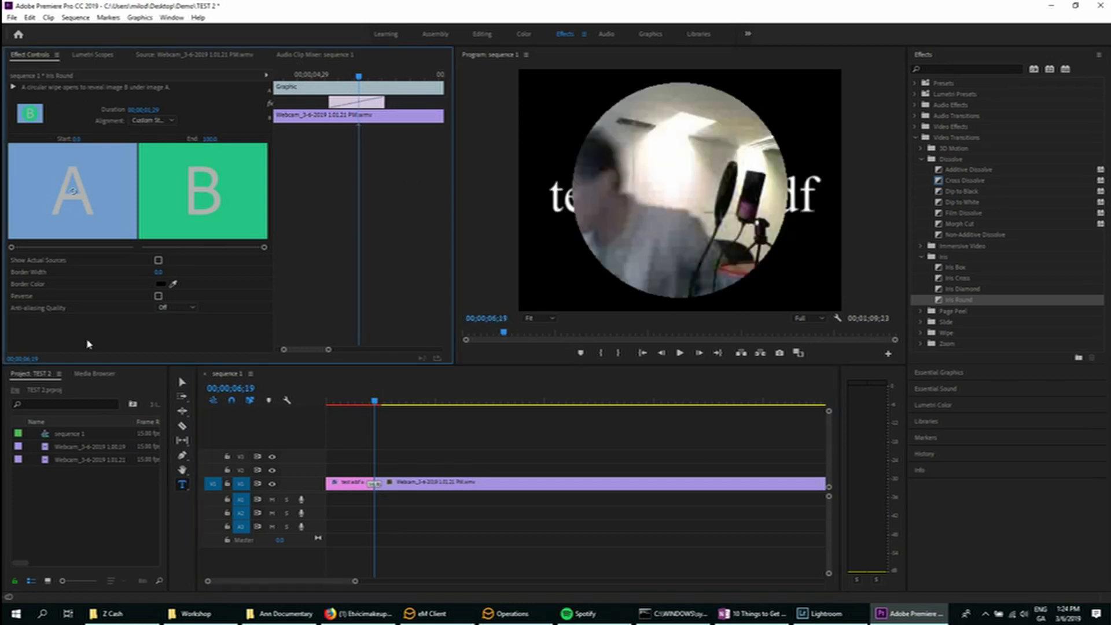
{"action": "left_click", "coordinate": [369, 404]}
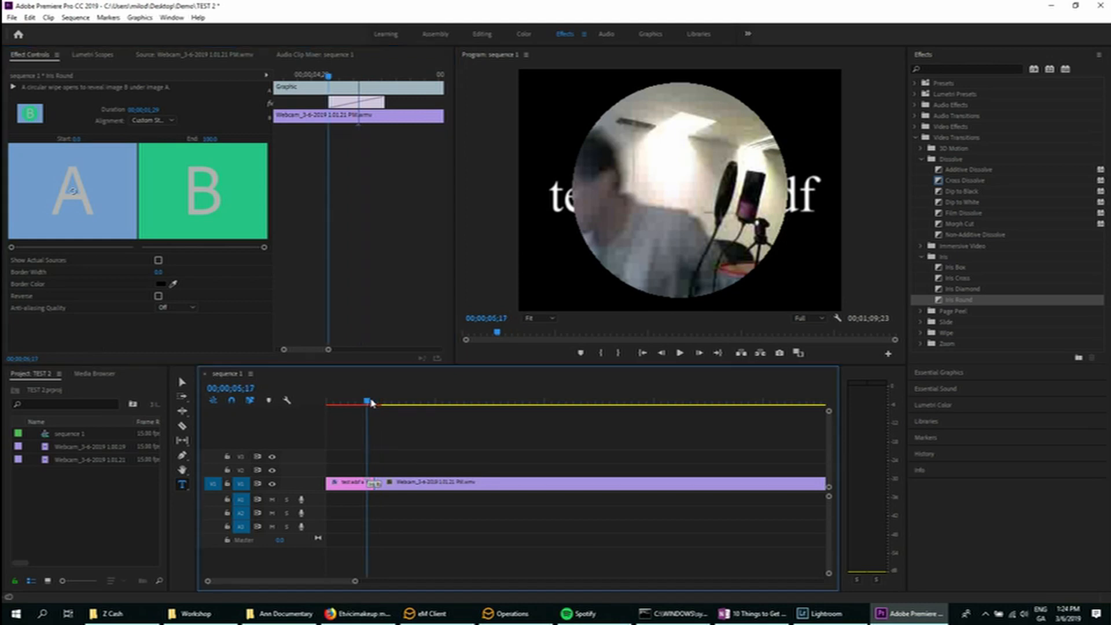
{"action": "key", "text": "space"}
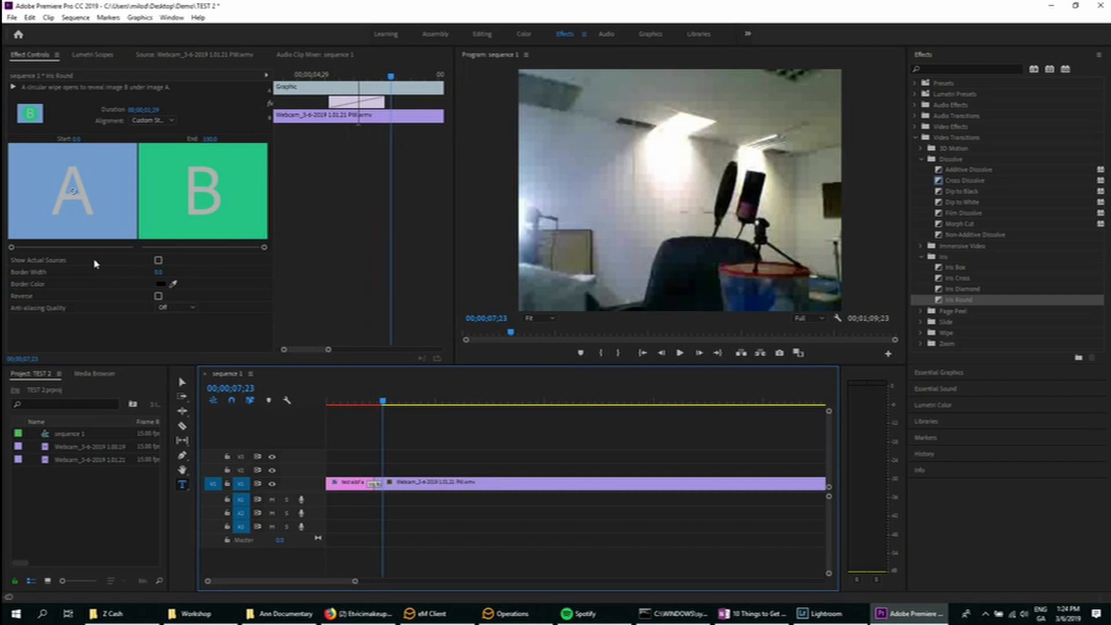
- Reverse the Iris Round transition and preview it from 00;00;05;17
{"action": "left_click", "coordinate": [158, 296]}
{"action": "left_click", "coordinate": [367, 400]}
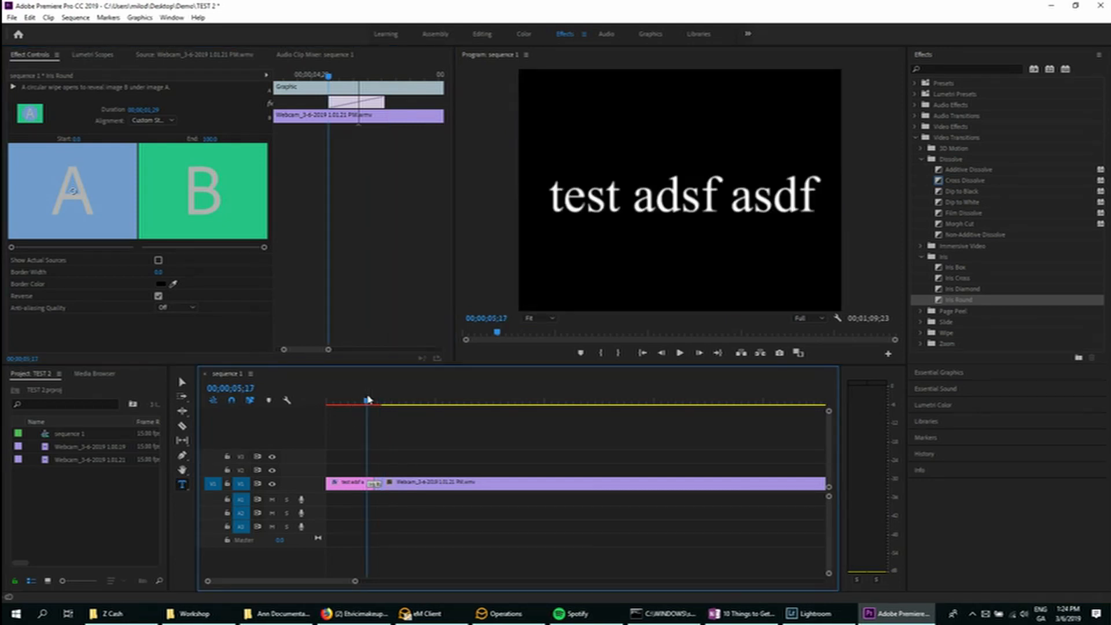
{"action": "key", "text": "space"}
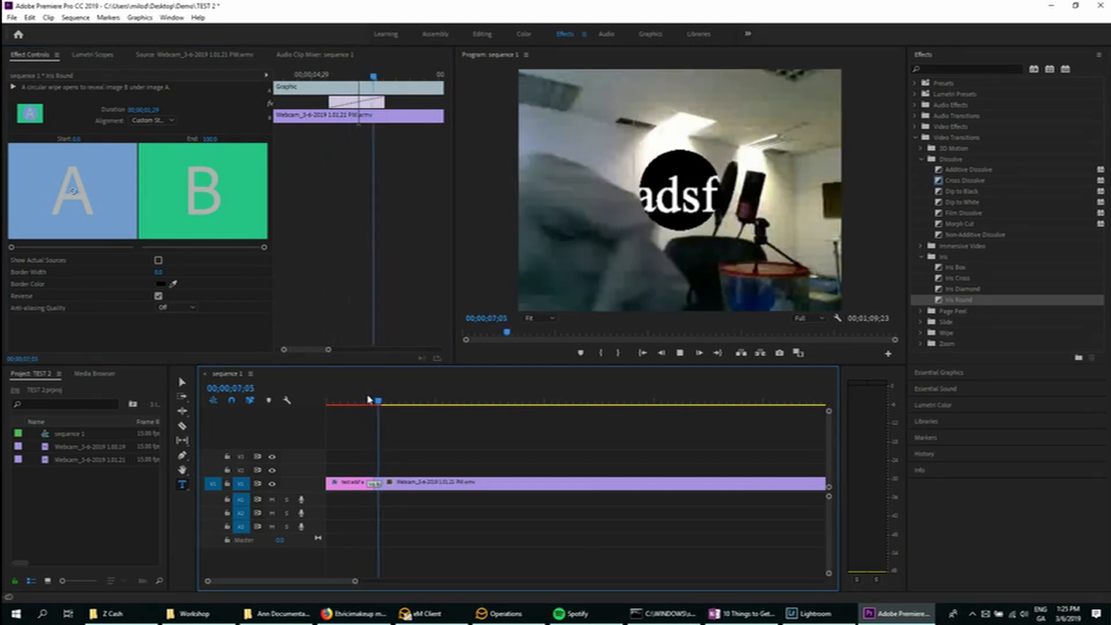
{"action": "key", "text": "space"}
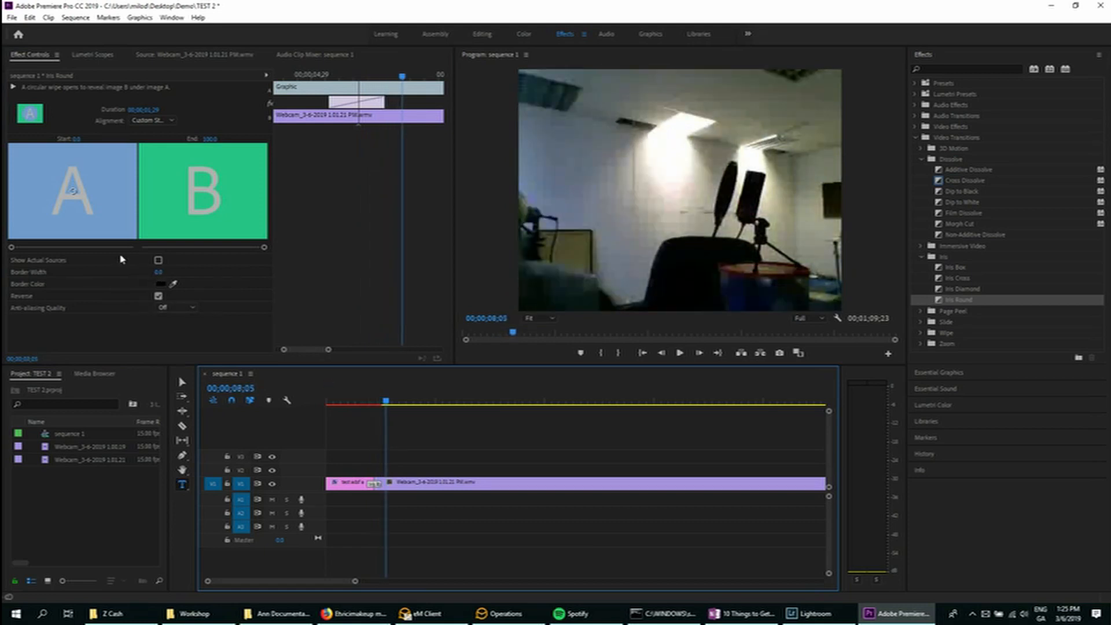
- Look through the Video Effects categories, view the sequence at 00;00;32;13, and return to the Video Transitions list
{"action": "left_click", "coordinate": [915, 137]}
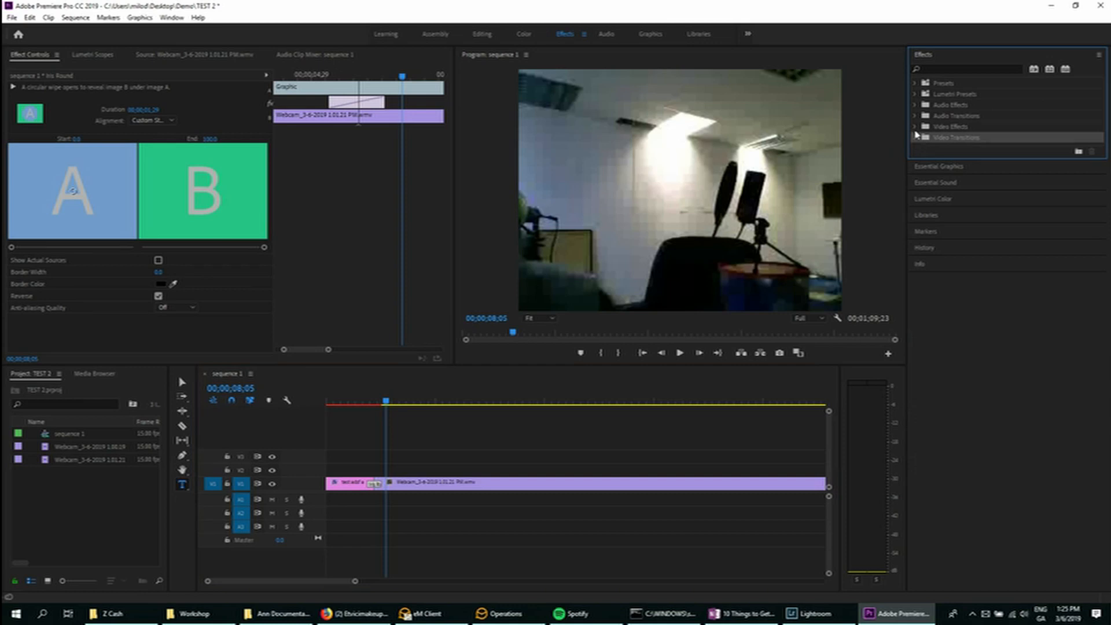
{"action": "left_click", "coordinate": [914, 126]}
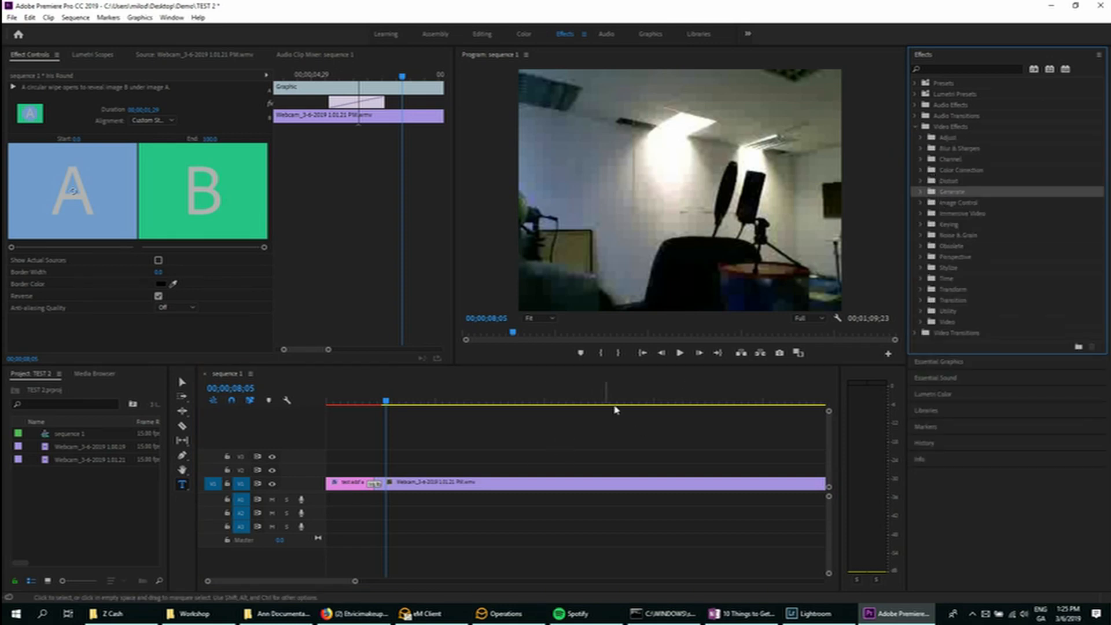
{"action": "left_click", "coordinate": [563, 401]}
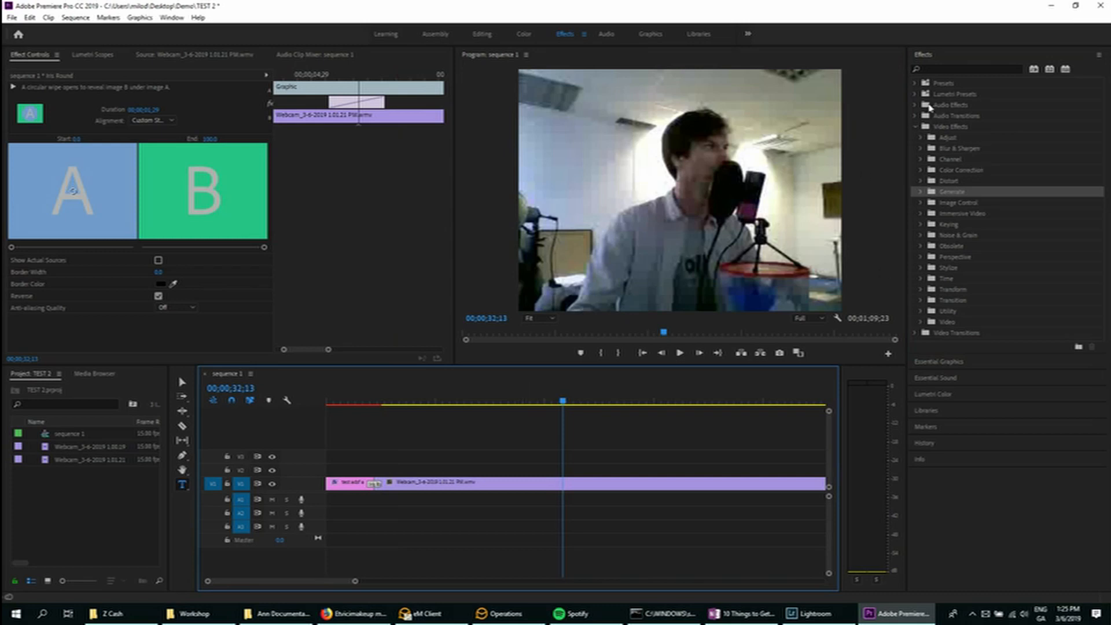
{"action": "left_click", "coordinate": [917, 126]}
{"action": "left_click", "coordinate": [916, 137]}
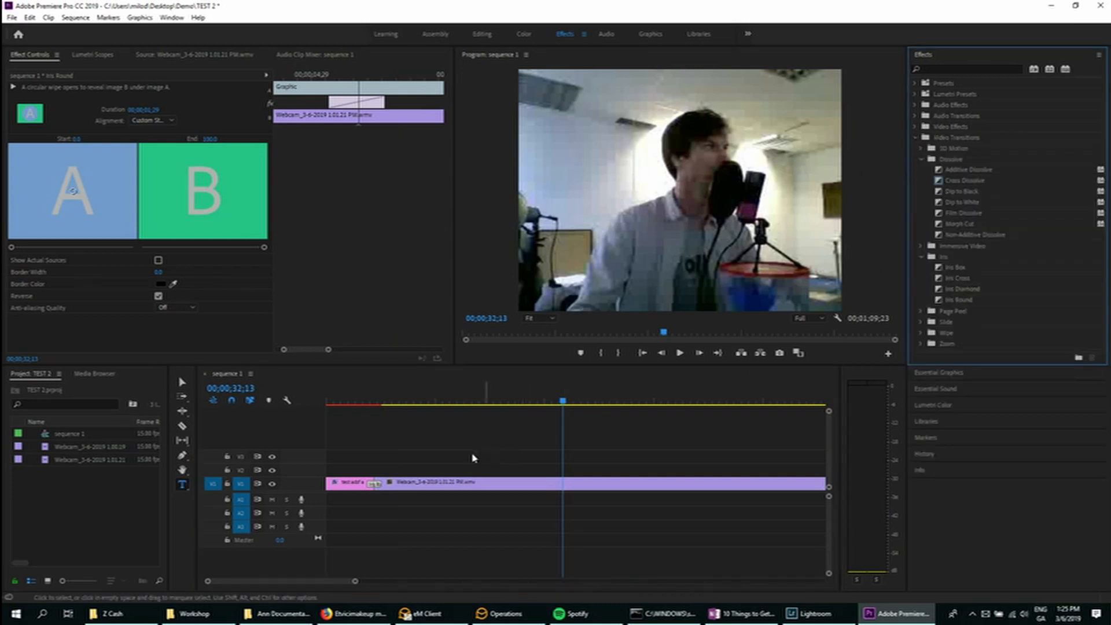
- Scrub the start of the sequence and place the playhead over the title at 00;00;02;29
{"action": "left_click_drag", "start_coordinate": [370, 401], "coordinate": [419, 401]}
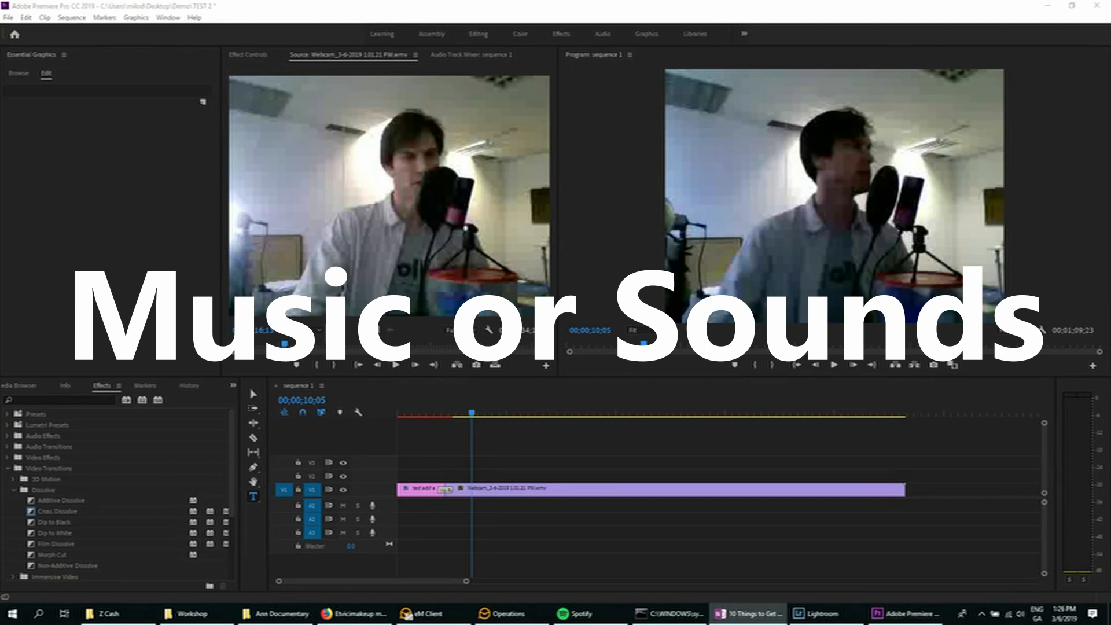
{"action": "left_click", "coordinate": [420, 405]}
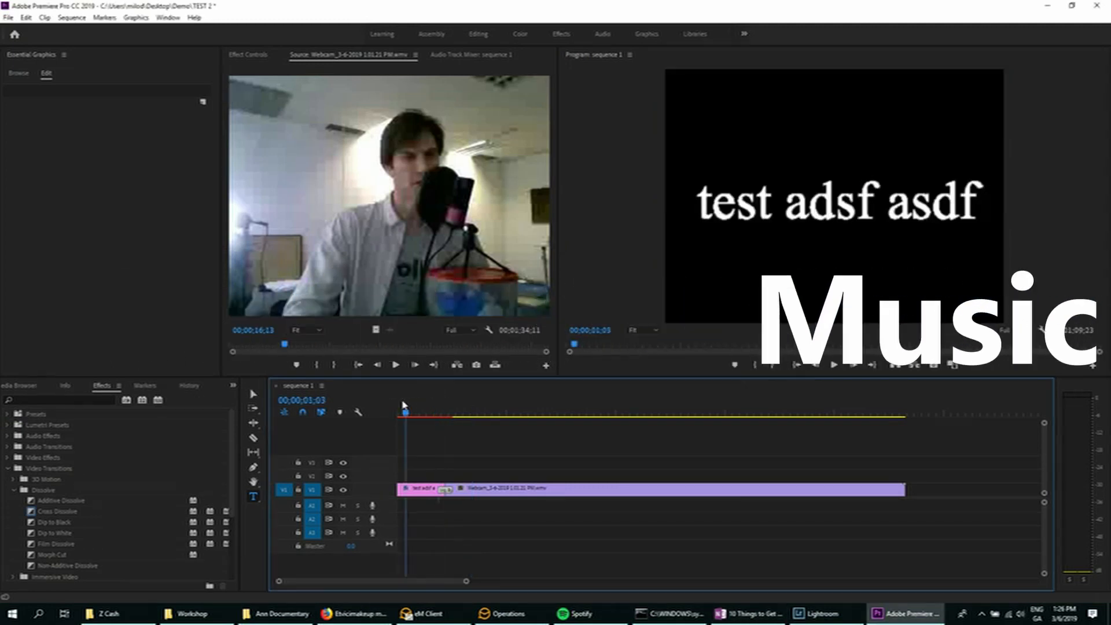
{"action": "mouse_move", "coordinate": [420, 405]}
{"action": "left_mouse_down"}
{"action": "mouse_move", "coordinate": [434, 405]}
{"action": "mouse_move", "coordinate": [419, 405]}
{"action": "left_mouse_up"}
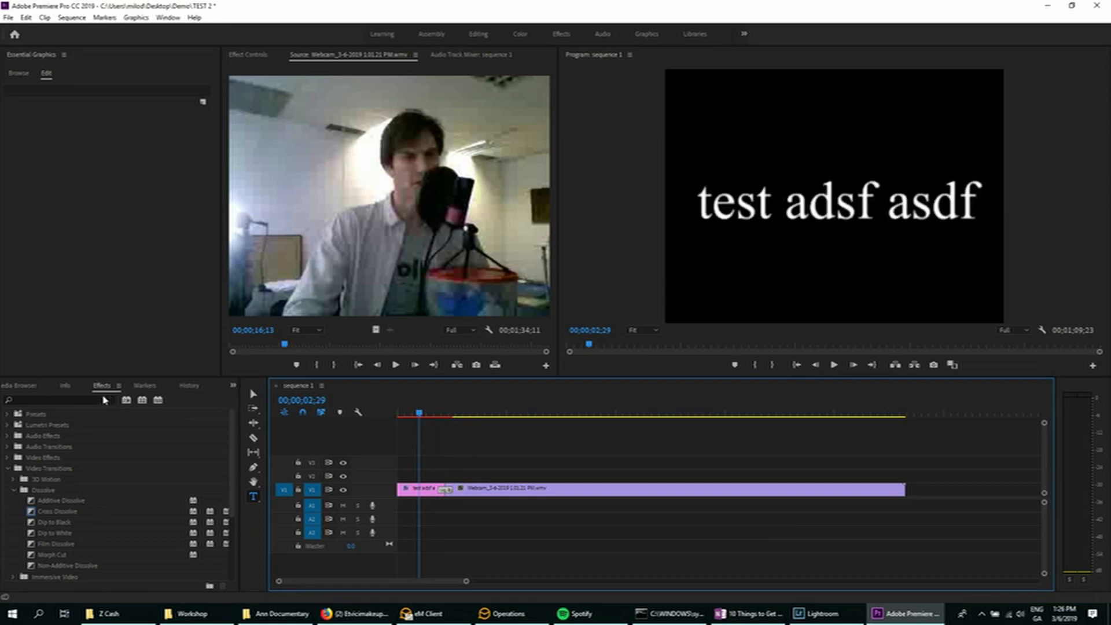
- Return to the project's media list, start a media import, and browse to Video Music > Music for Videos on My Stuff (E:)
{"action": "left_click", "coordinate": [88, 185]}
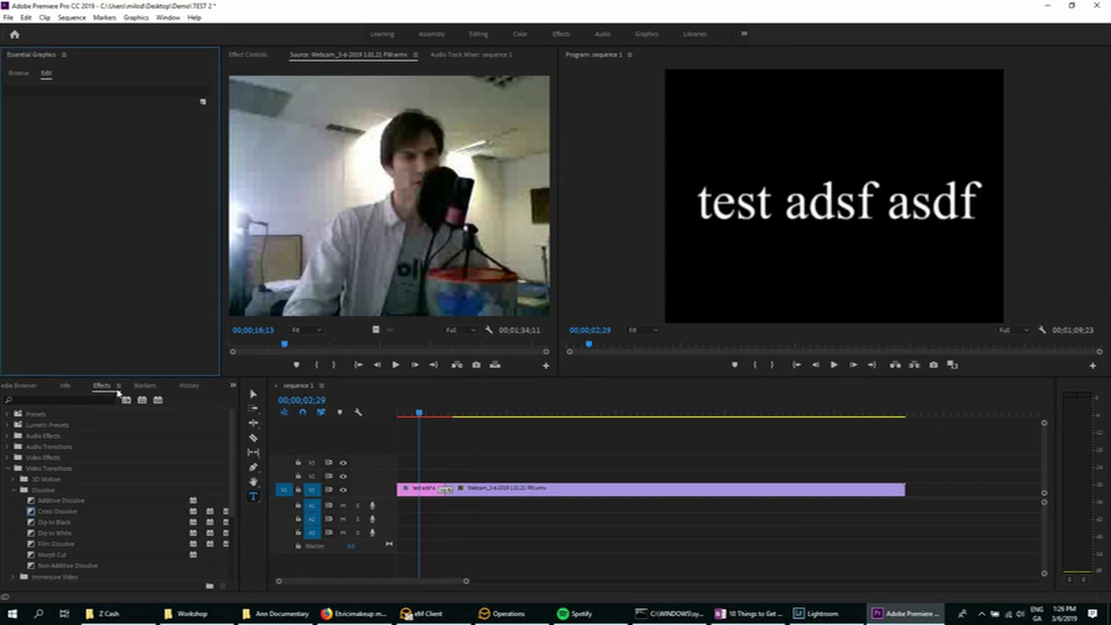
{"action": "left_click", "coordinate": [233, 384]}
{"action": "left_click", "coordinate": [255, 398]}
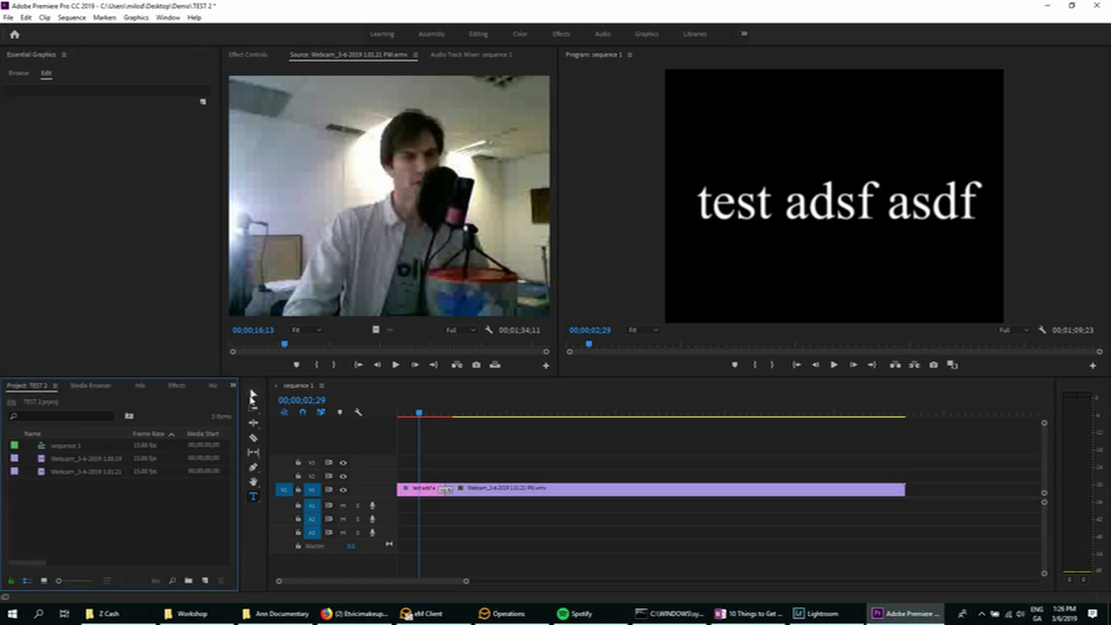
{"action": "double_click", "coordinate": [80, 513]}
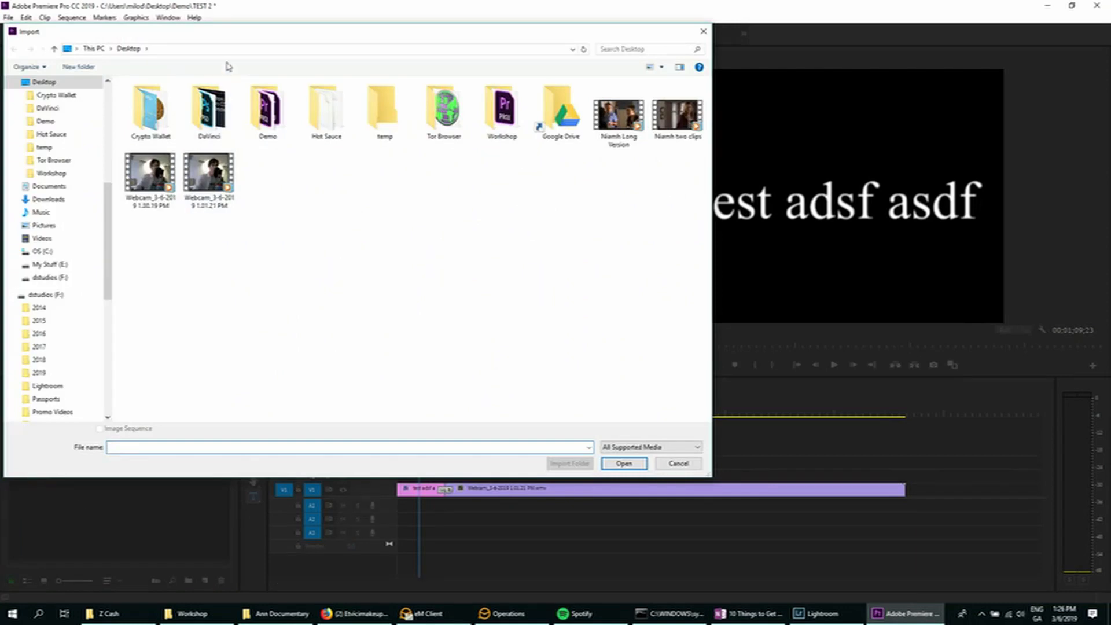
{"action": "left_click_drag", "start_coordinate": [243, 38], "coordinate": [432, 70]}
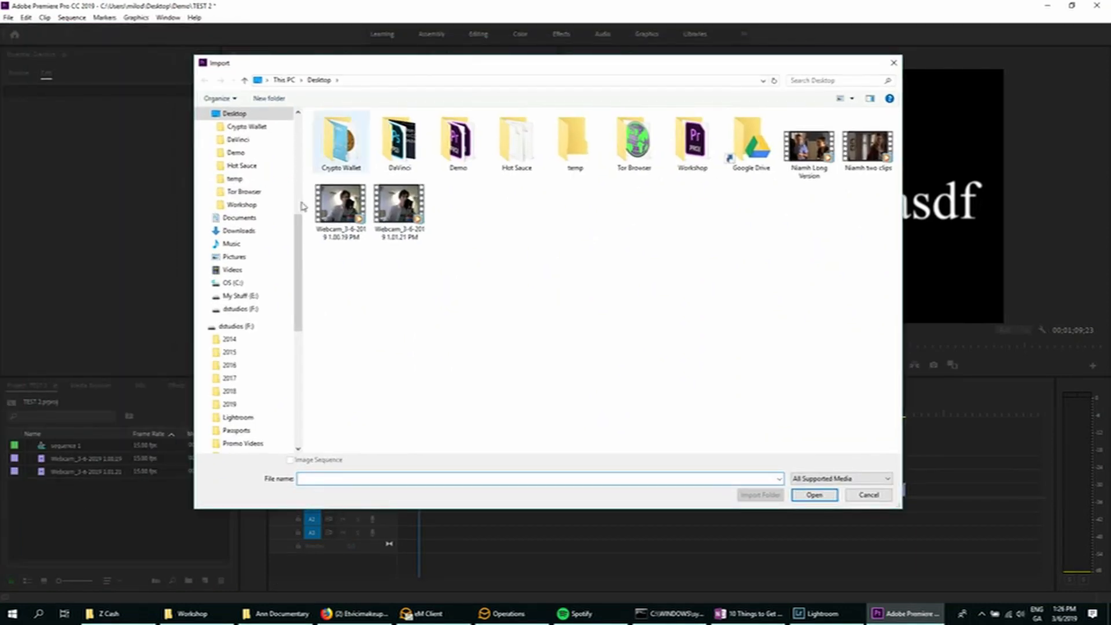
{"action": "left_click", "coordinate": [235, 296]}
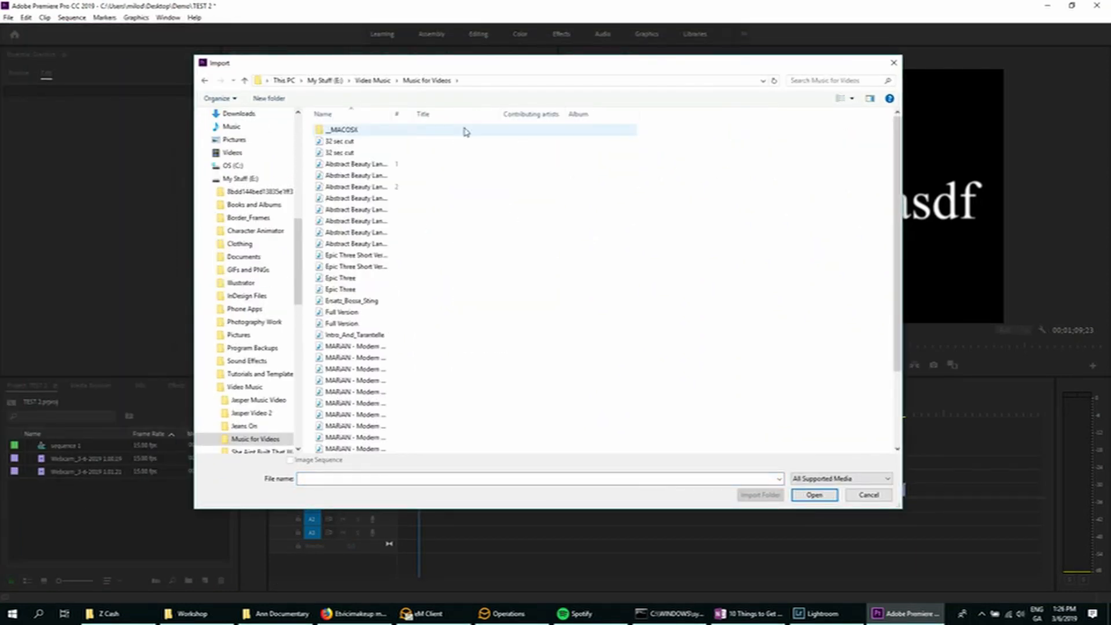
- Import the 32 sec cut track and two Abstract Beauty Landscape tracks into the project
{"action": "left_click", "coordinate": [353, 142]}
{"action": "left_click", "coordinate": [350, 153]}
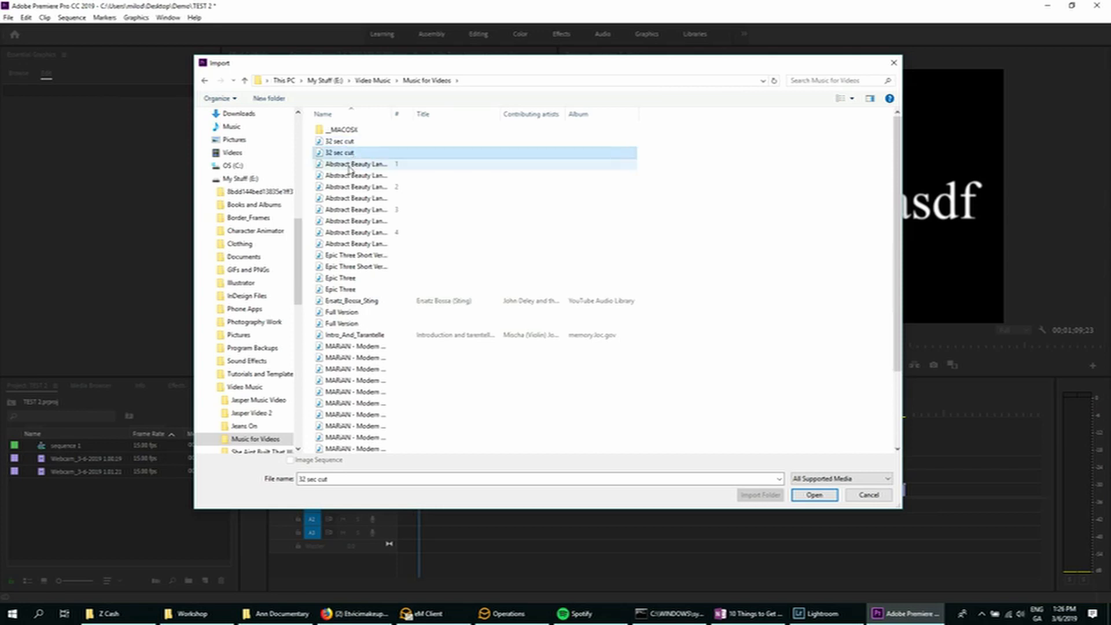
{"action": "left_click", "coordinate": [350, 164]}
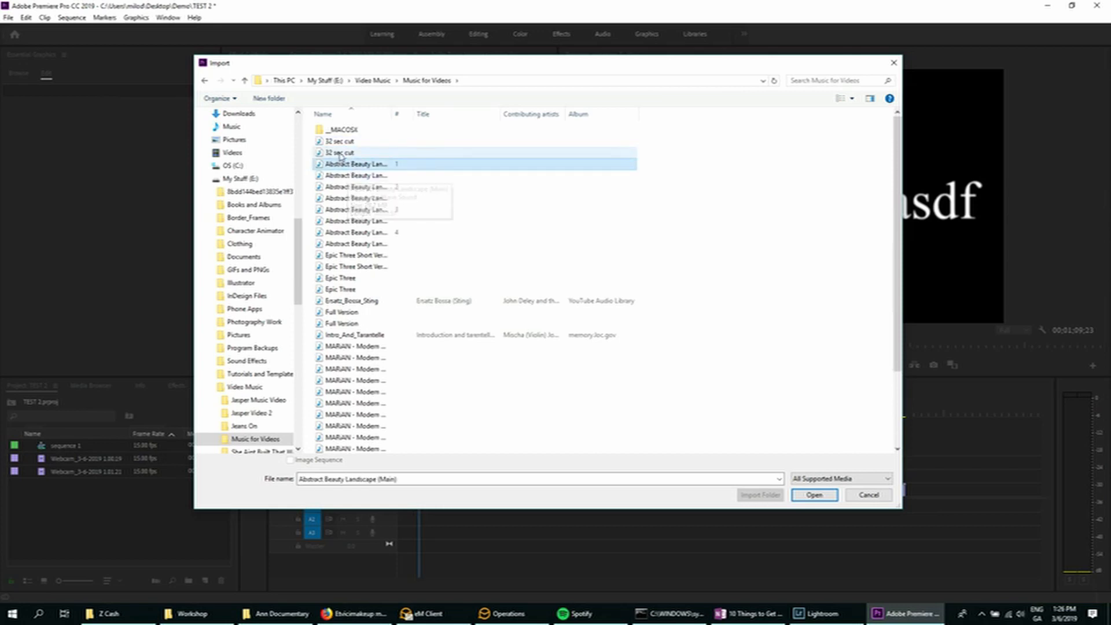
{"action": "left_click", "coordinate": [344, 152]}
{"action": "scroll", "coordinate": [339, 233], "scroll_direction": "down", "scroll_amount": 3}
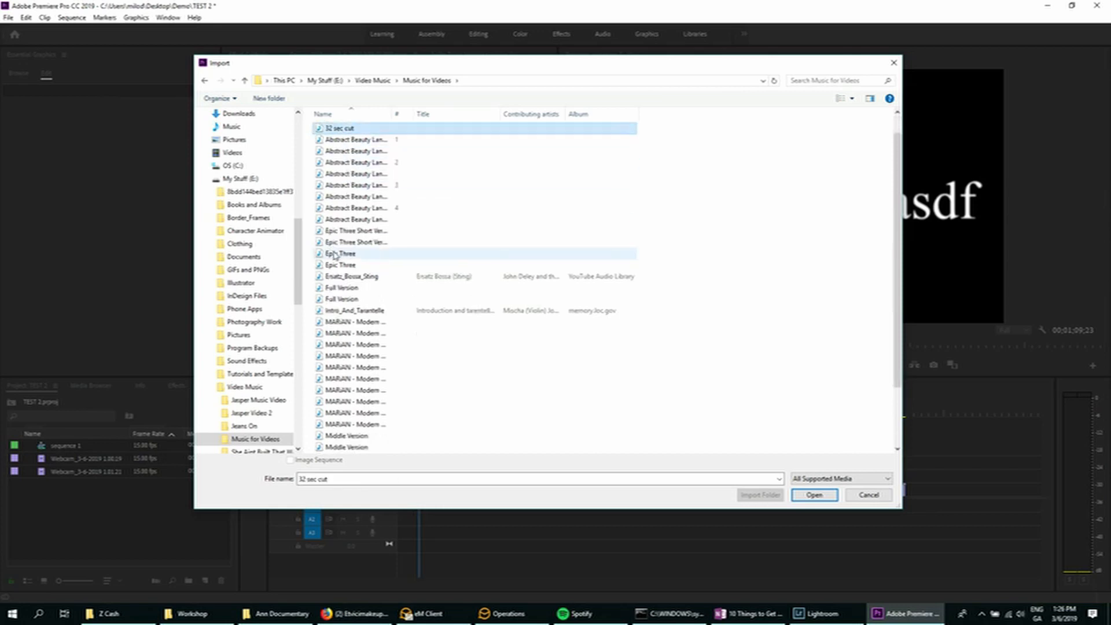
{"action": "scroll", "coordinate": [344, 208], "scroll_direction": "up", "scroll_amount": 2}
{"action": "left_click", "coordinate": [345, 195]}
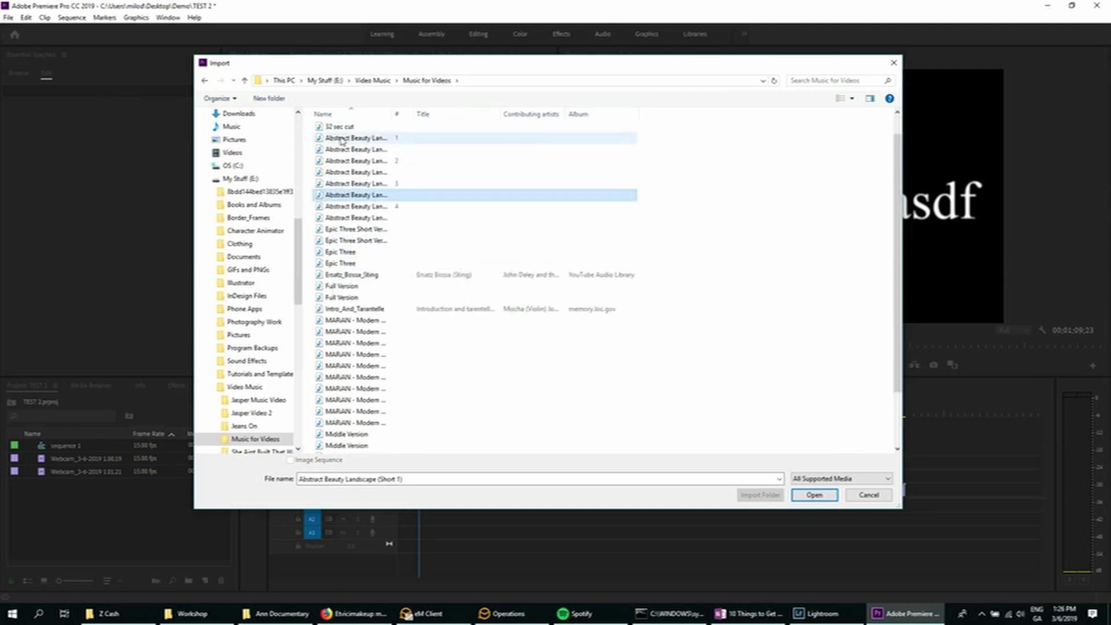
{"action": "left_click", "coordinate": [342, 126]}
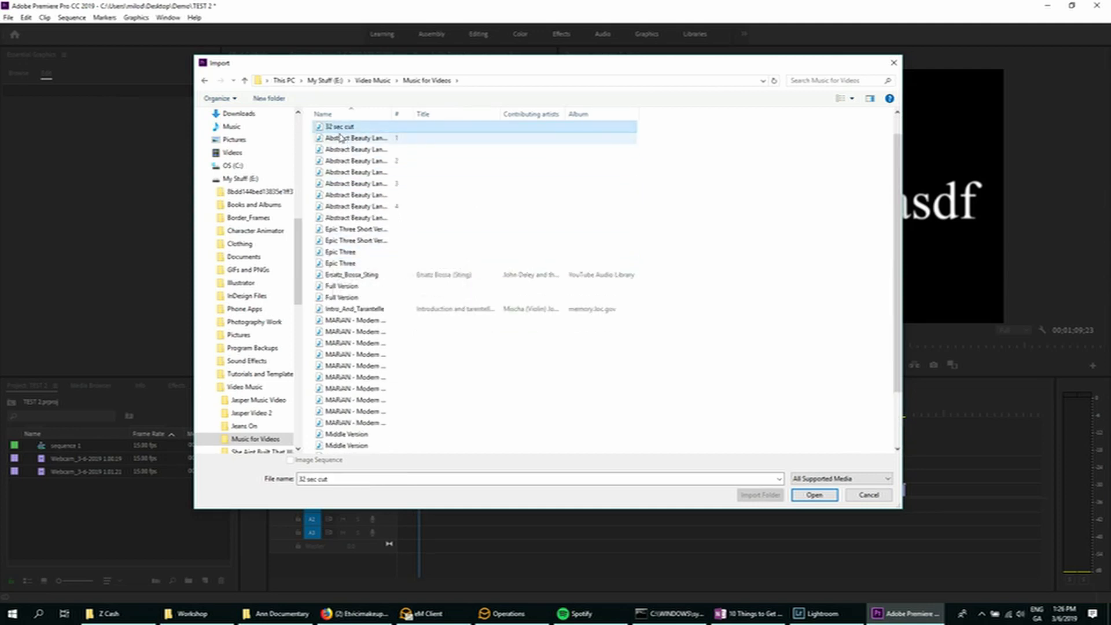
{"action": "key", "text": "Return"}
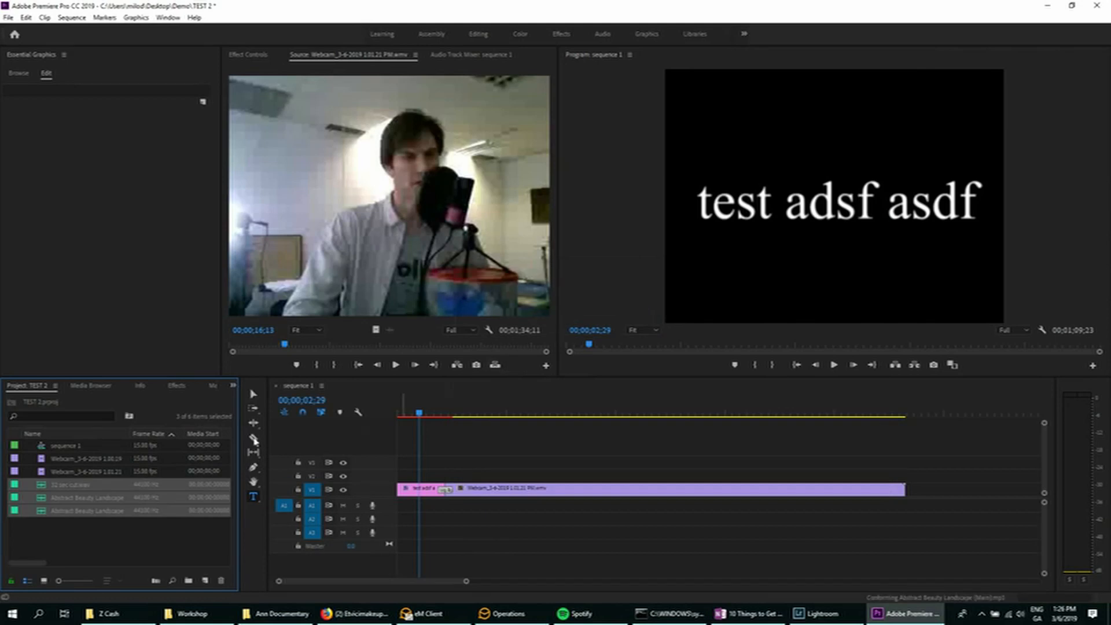
- Create a new bin named music in the project
{"action": "left_click", "coordinate": [51, 544]}
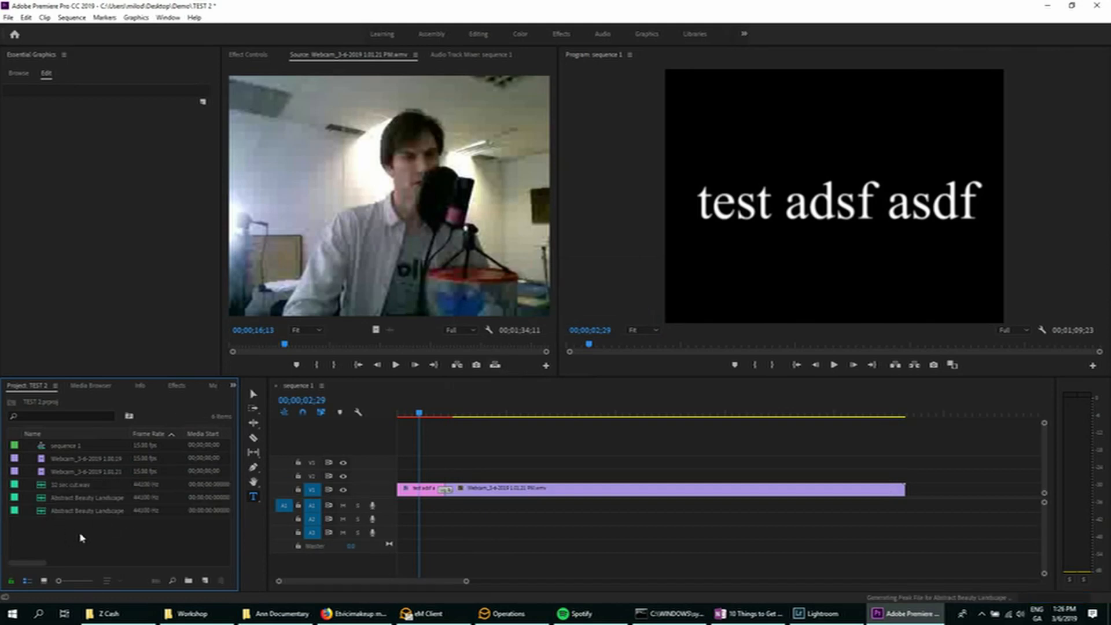
{"action": "left_click", "coordinate": [189, 581]}
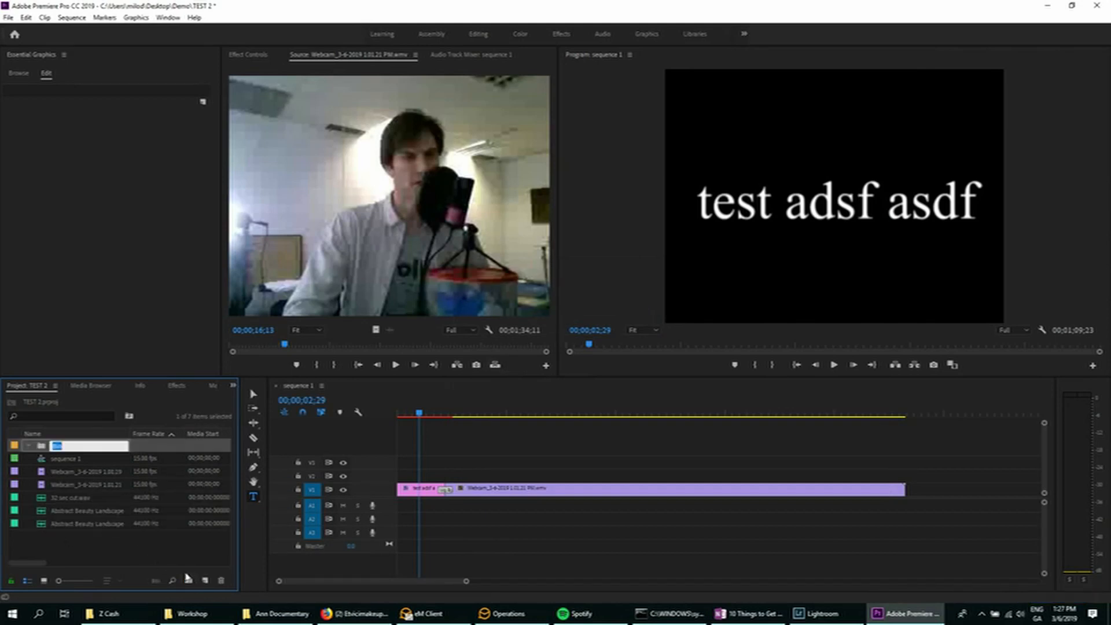
{"action": "type", "text": "music"}
{"action": "key", "text": "Return"}
{"action": "left_click", "coordinate": [106, 544]}
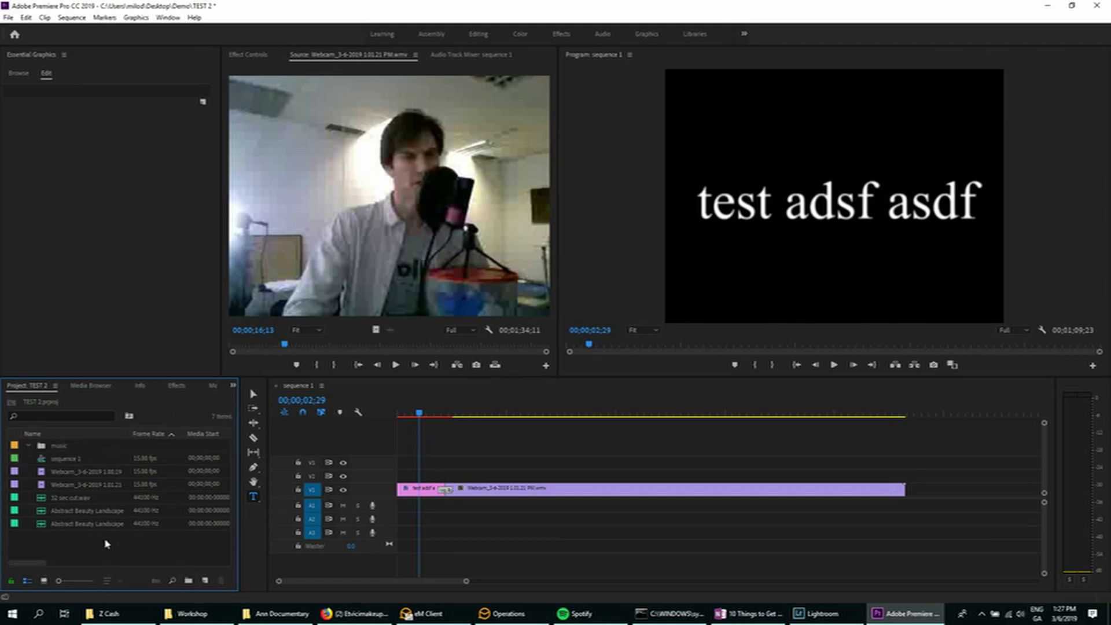
- Move the three imported audio files into the music bin
{"action": "left_click", "coordinate": [63, 501]}
{"action": "left_click", "coordinate": [57, 512], "text": "shift"}
{"action": "left_click", "coordinate": [57, 524], "text": "shift"}
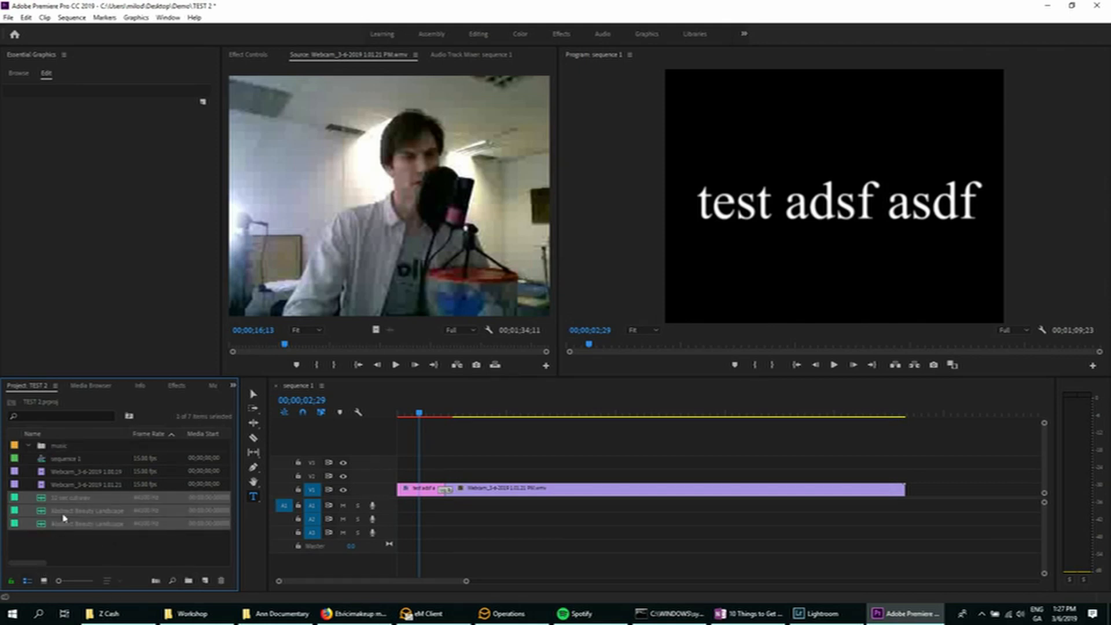
{"action": "left_click_drag", "start_coordinate": [64, 501], "coordinate": [65, 451]}
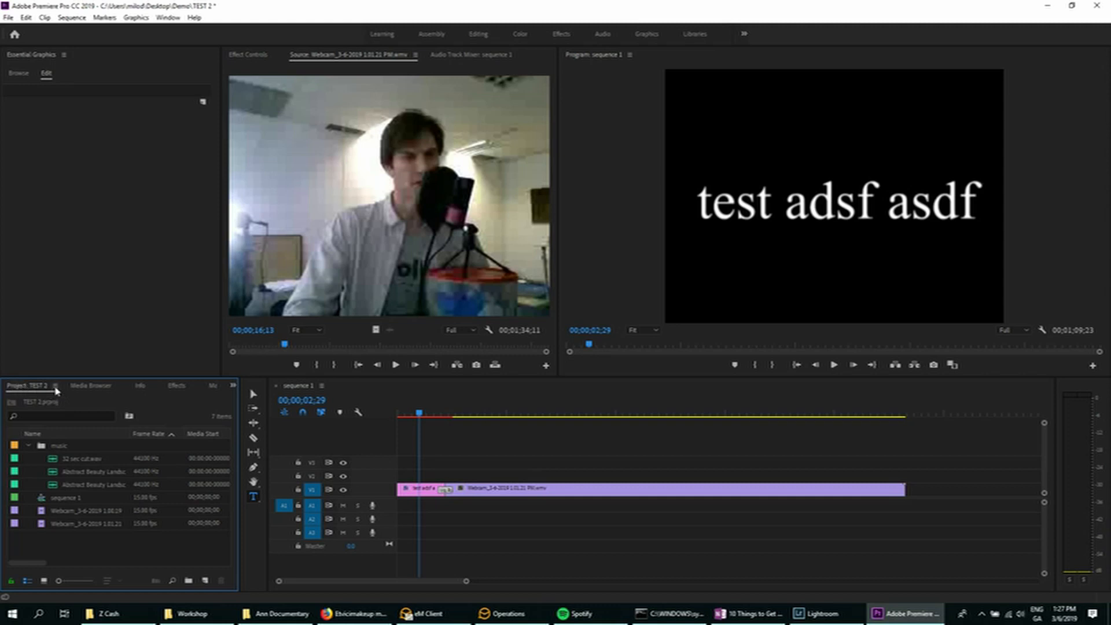
- Dock the Project panel in the same group as Essential Graphics and switch between the two, ending on the project contents
{"action": "left_click_drag", "start_coordinate": [38, 355], "coordinate": [65, 58]}
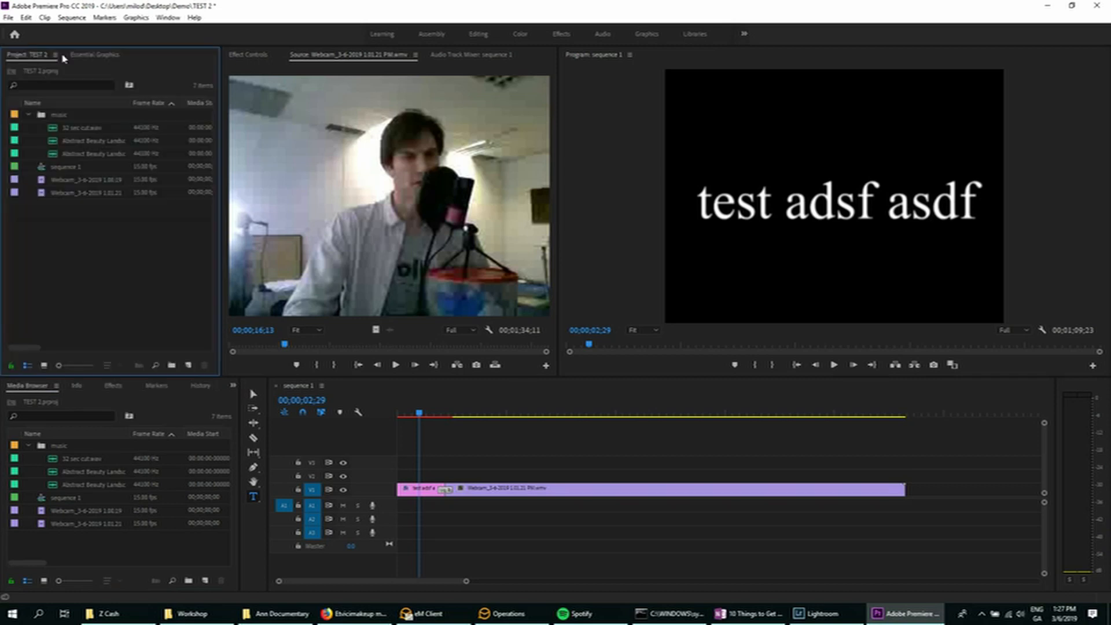
{"action": "left_click", "coordinate": [100, 58]}
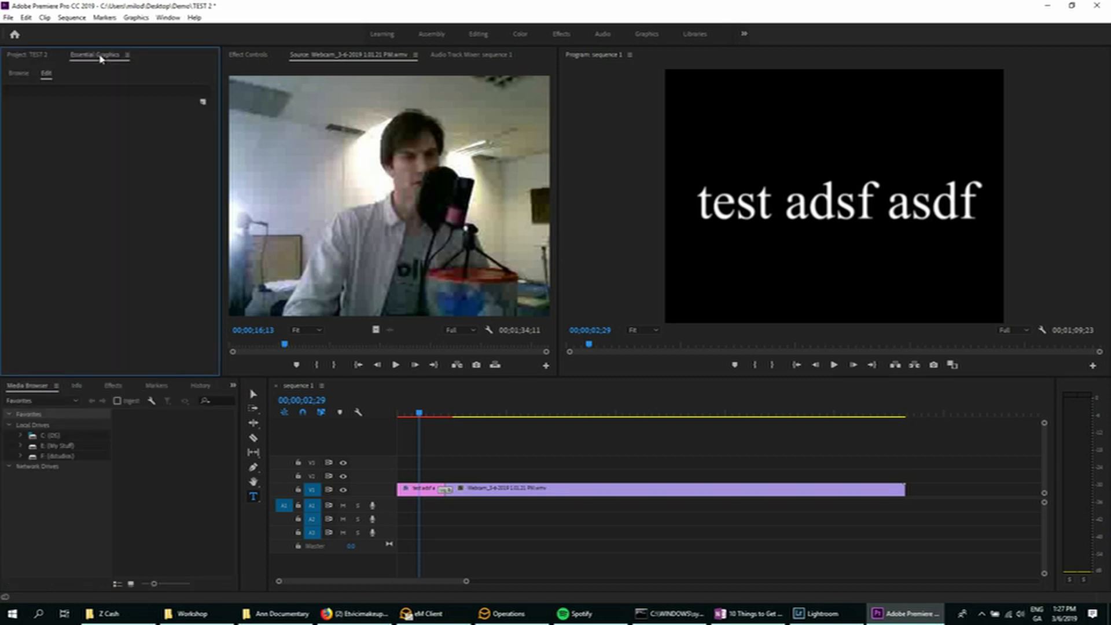
{"action": "left_click", "coordinate": [22, 58]}
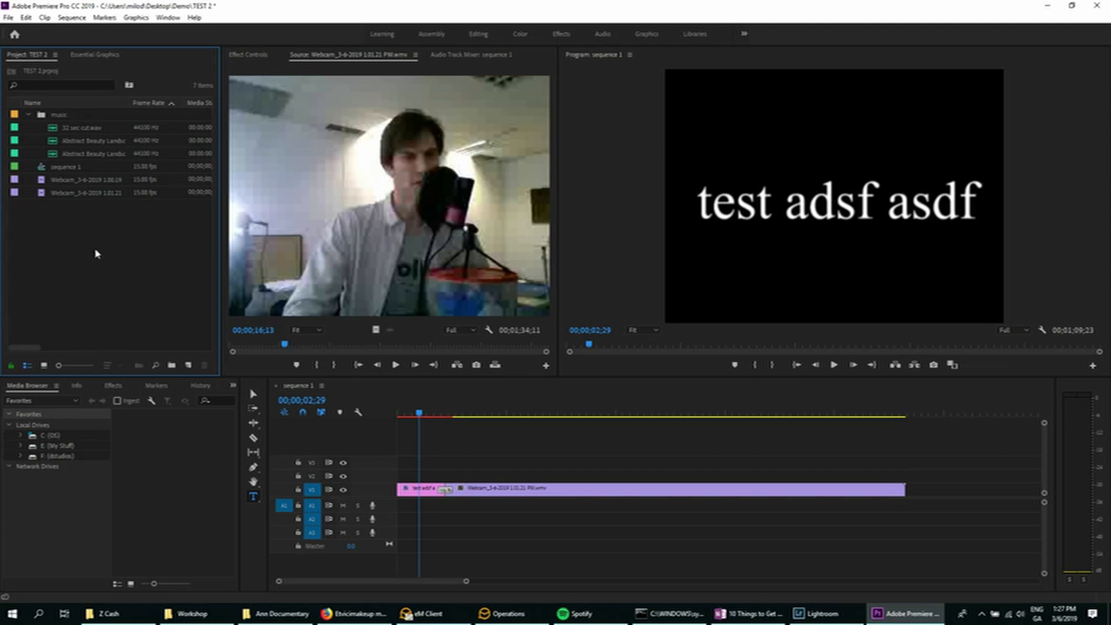
- Place 32 sec cut.wav on audio track A1 at the start of the sequence and play the opening
{"action": "left_click", "coordinate": [52, 127]}
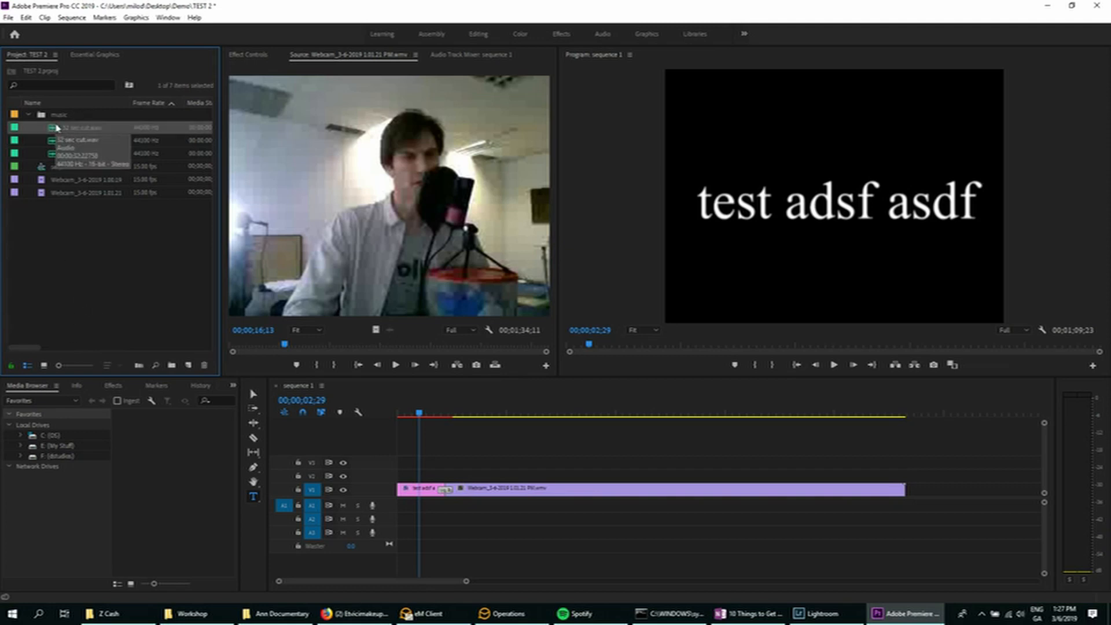
{"action": "left_click_drag", "start_coordinate": [439, 490], "coordinate": [402, 513]}
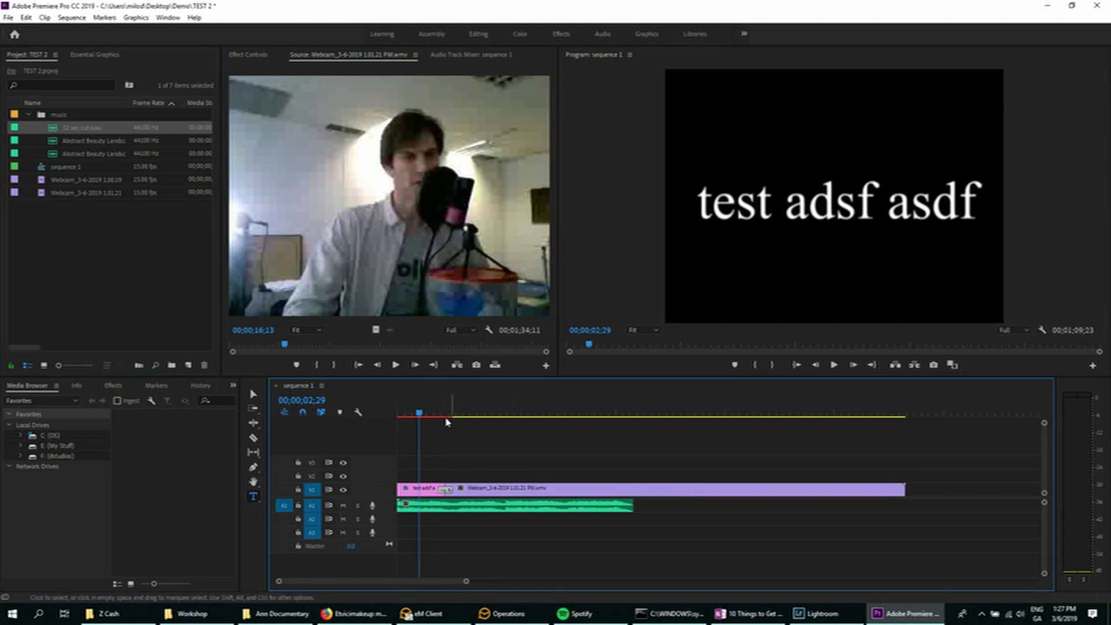
{"action": "key", "text": "Home"}
{"action": "key", "text": "space"}
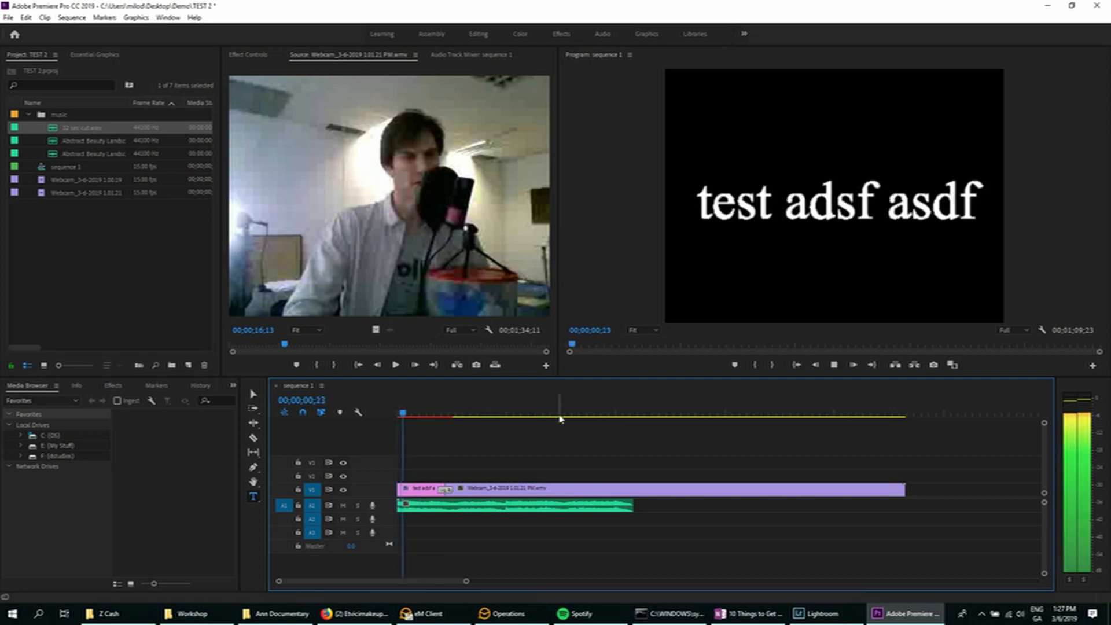
{"action": "key", "text": "space"}
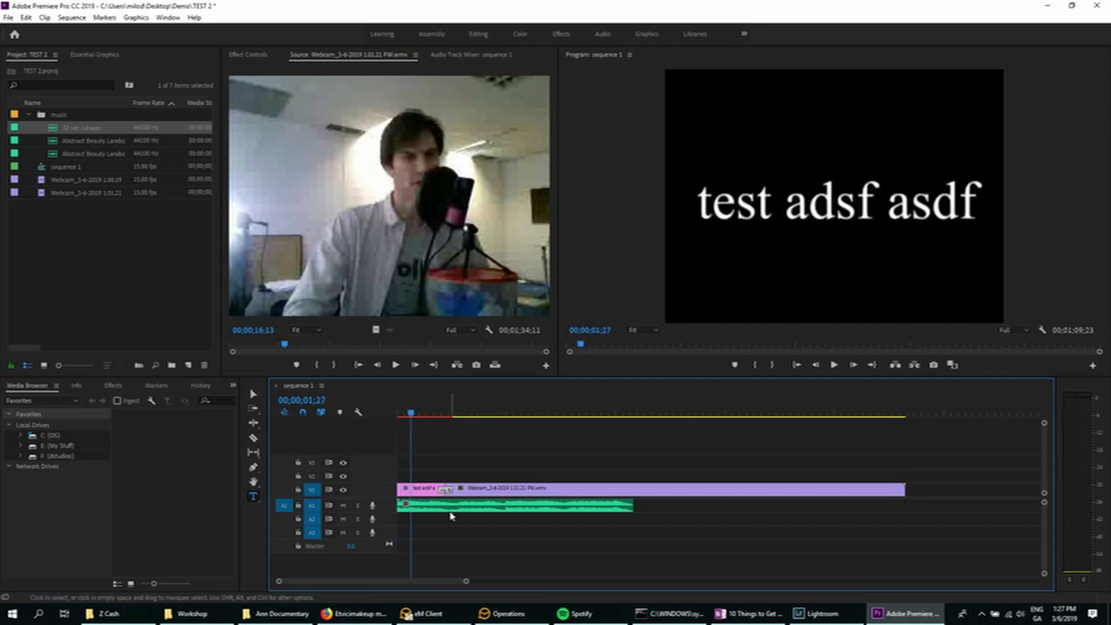
- Show the effect controls of the music clip on A1 and lower its Volume level to -9.5 dB at 00;00;01;27
{"action": "left_click", "coordinate": [473, 508]}
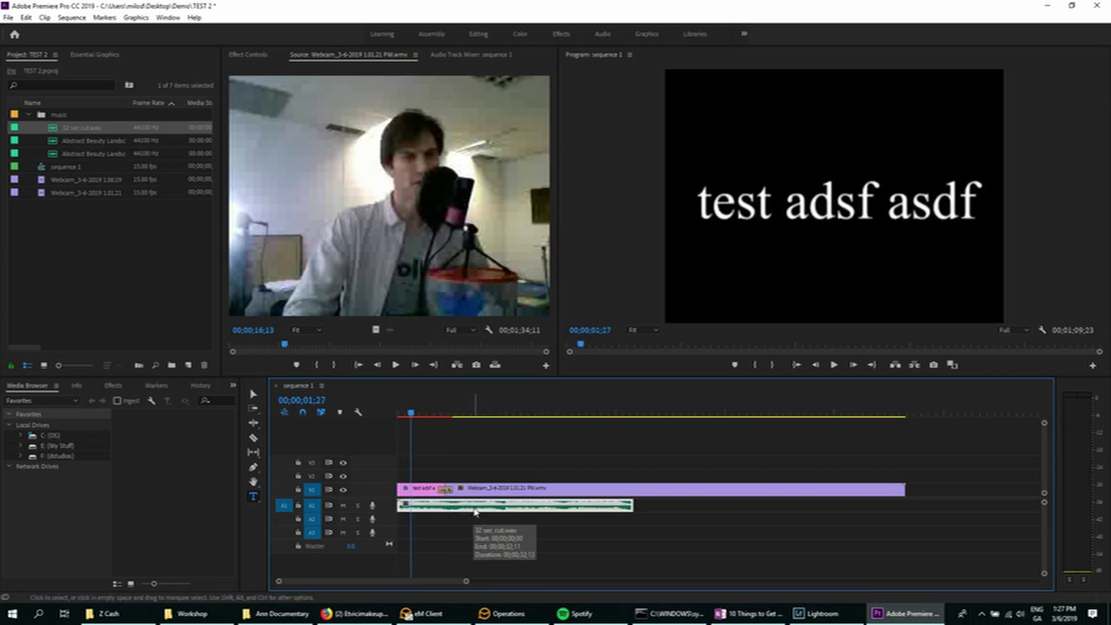
{"action": "left_click", "coordinate": [474, 525]}
{"action": "left_click", "coordinate": [472, 510]}
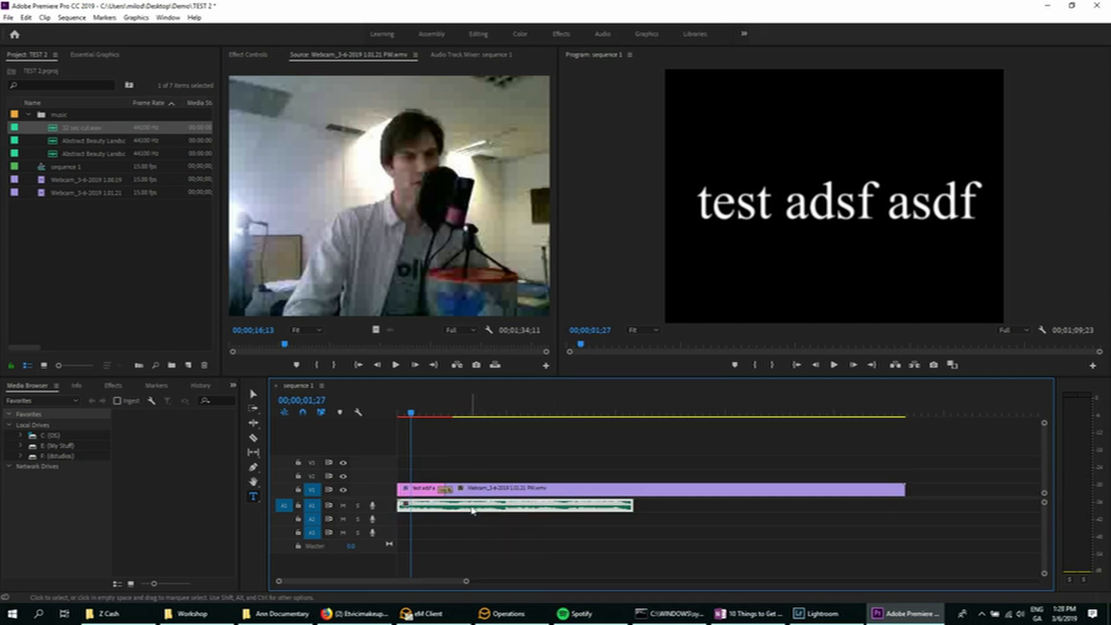
{"action": "left_click", "coordinate": [250, 55]}
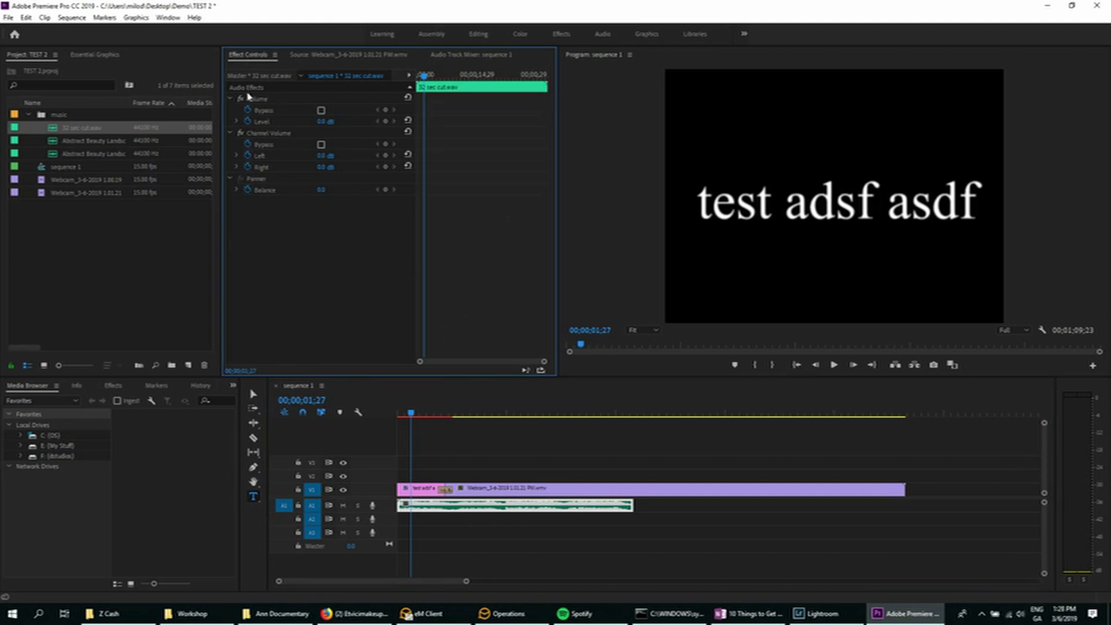
{"action": "left_click", "coordinate": [237, 121]}
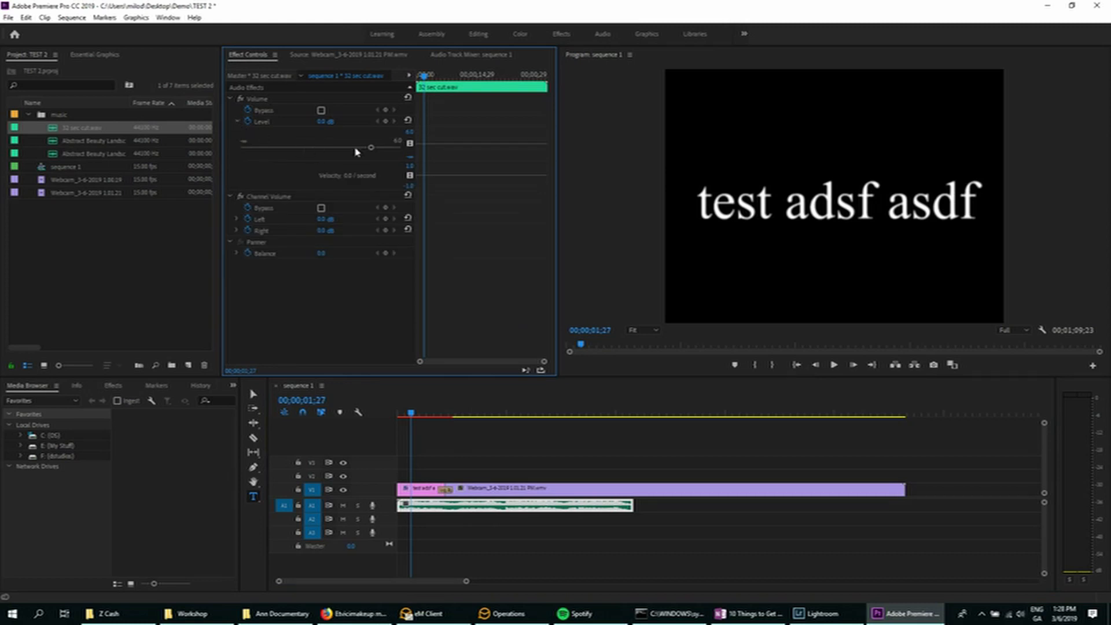
{"action": "left_click_drag", "start_coordinate": [370, 148], "coordinate": [326, 148]}
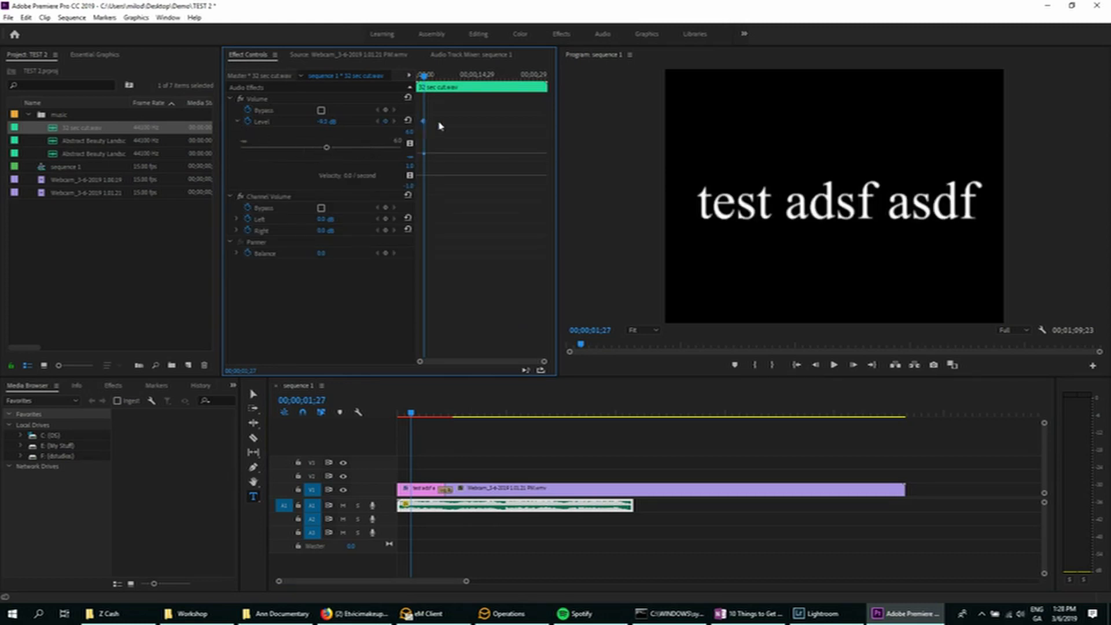
- Shift the Volume keyframe to about 11 seconds, add a louder one just below 0 dB at 00;00;01;27, and play the fade
{"action": "left_click_drag", "start_coordinate": [423, 122], "coordinate": [462, 123]}
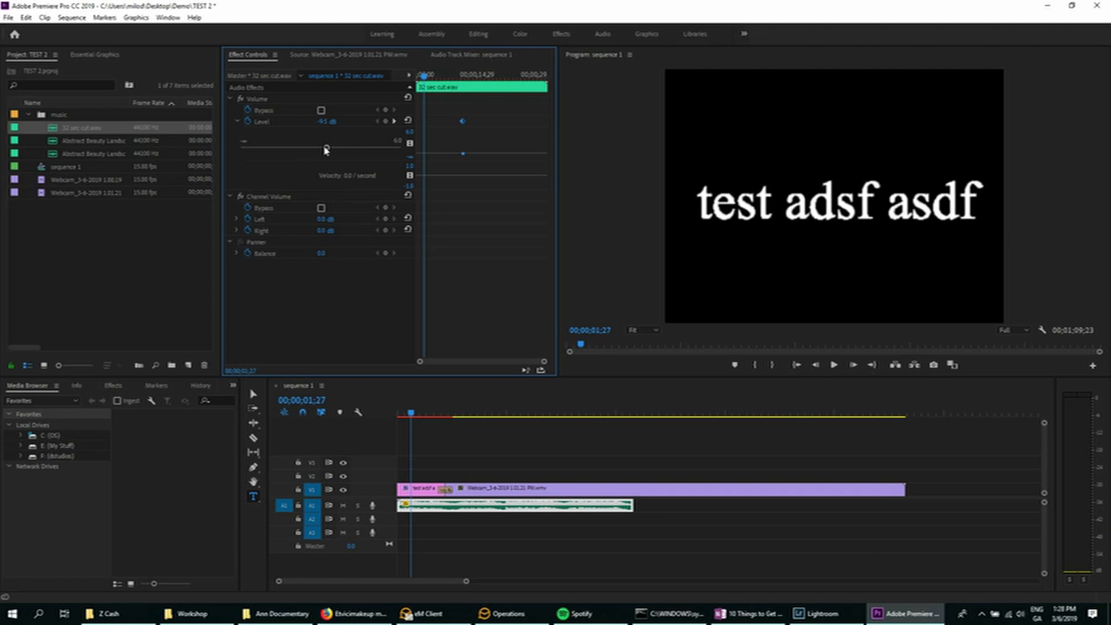
{"action": "left_click_drag", "start_coordinate": [326, 148], "coordinate": [366, 148]}
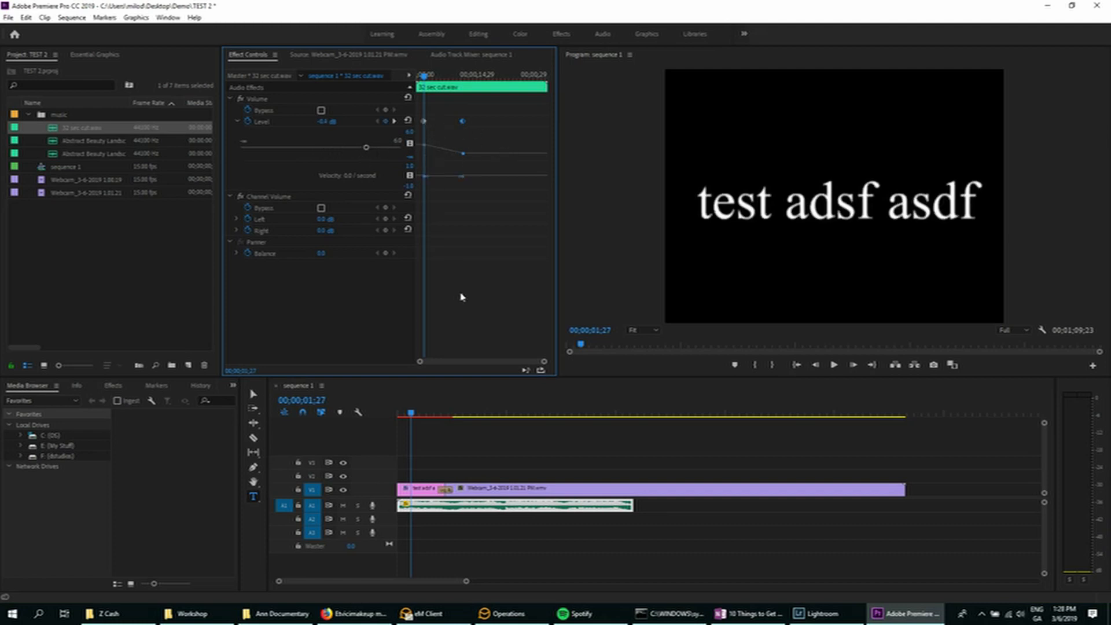
{"action": "left_click_drag", "start_coordinate": [411, 413], "coordinate": [370, 424]}
{"action": "key", "text": "space"}
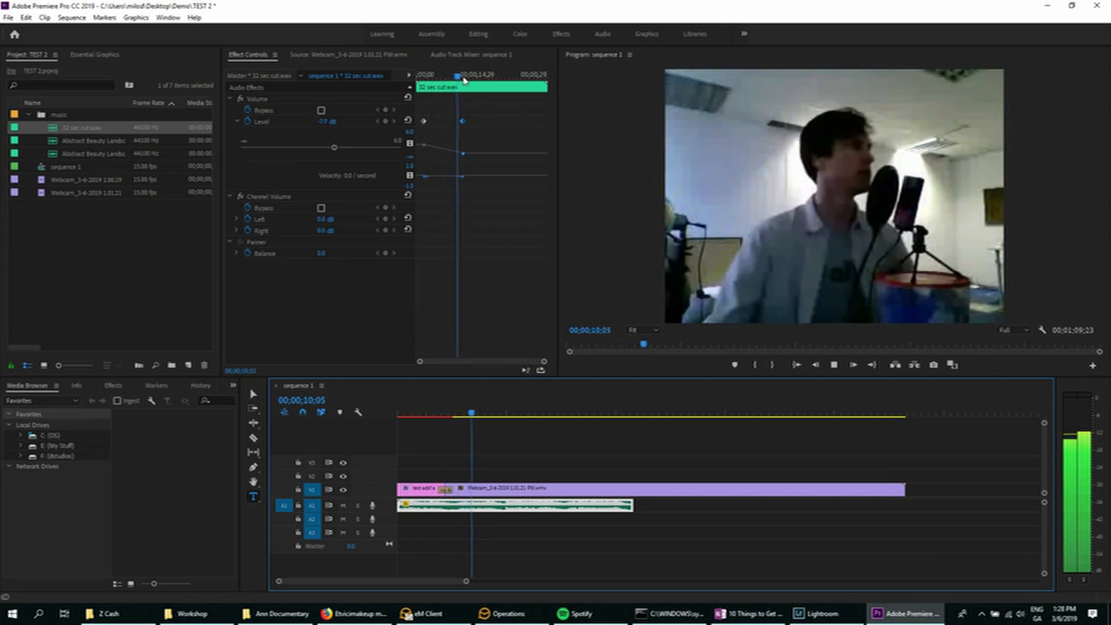
- Add a third Volume level keyframe at about 19 seconds, drop it to minus infinity, and move the playhead back to 00;00;07;17
{"action": "left_click_drag", "start_coordinate": [465, 79], "coordinate": [494, 88]}
{"action": "left_click_drag", "start_coordinate": [327, 148], "coordinate": [351, 151]}
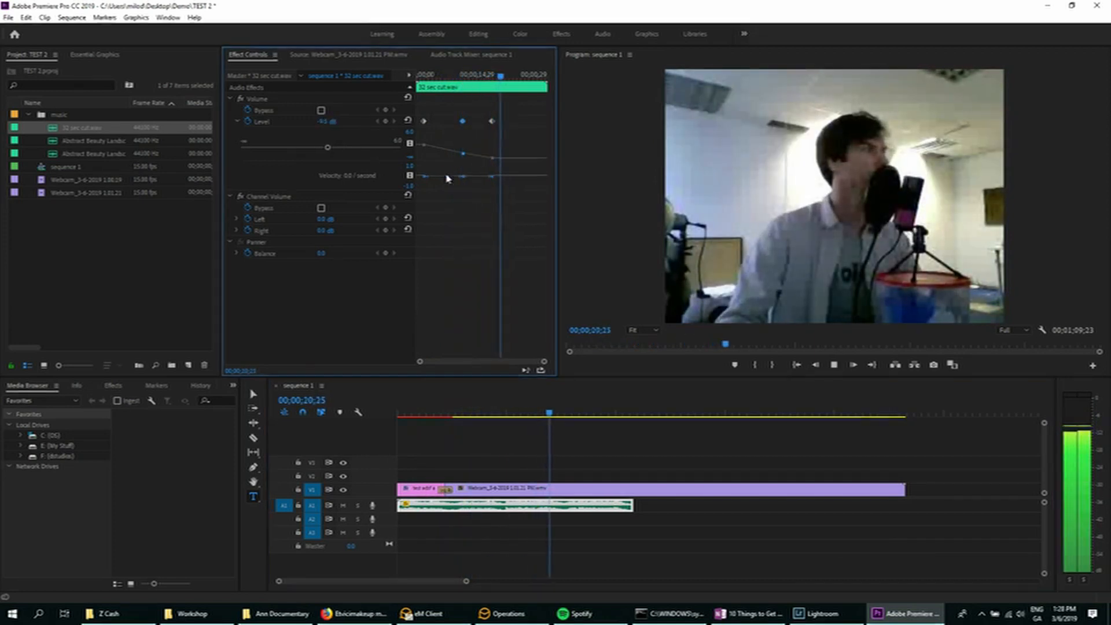
{"action": "key", "text": "space"}
{"action": "left_click", "coordinate": [492, 158]}
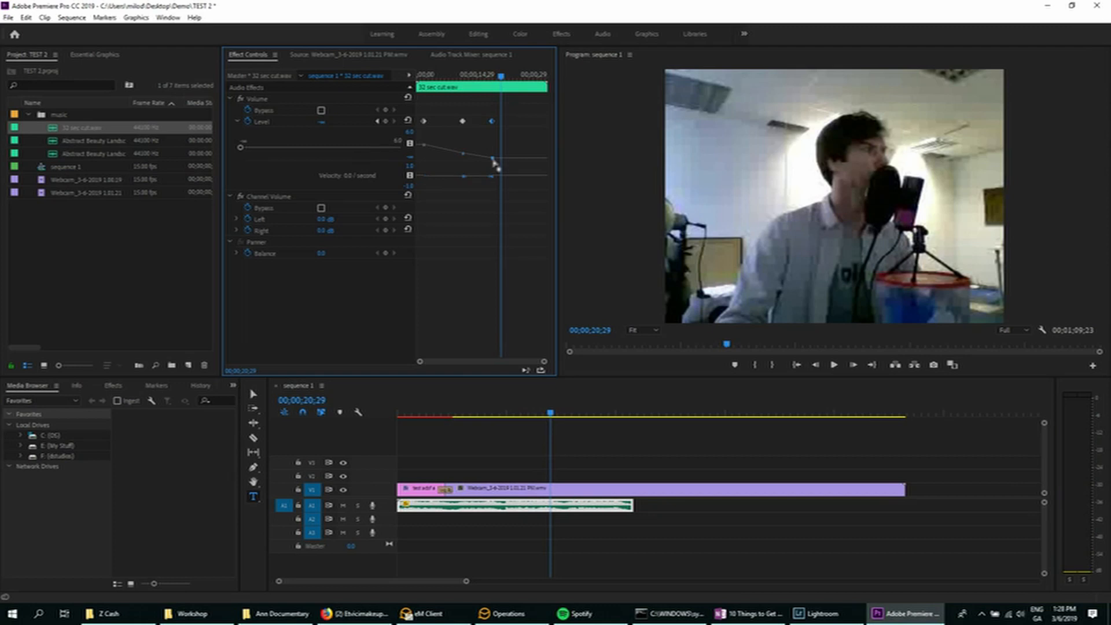
{"action": "left_click", "coordinate": [565, 510]}
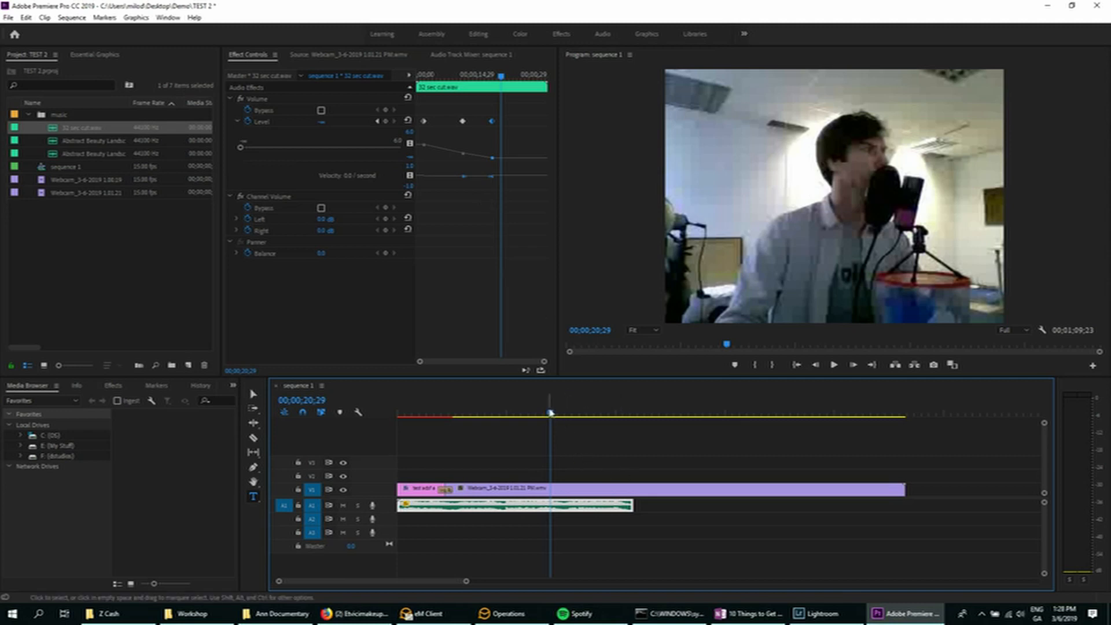
{"action": "left_click_drag", "start_coordinate": [550, 412], "coordinate": [453, 429]}
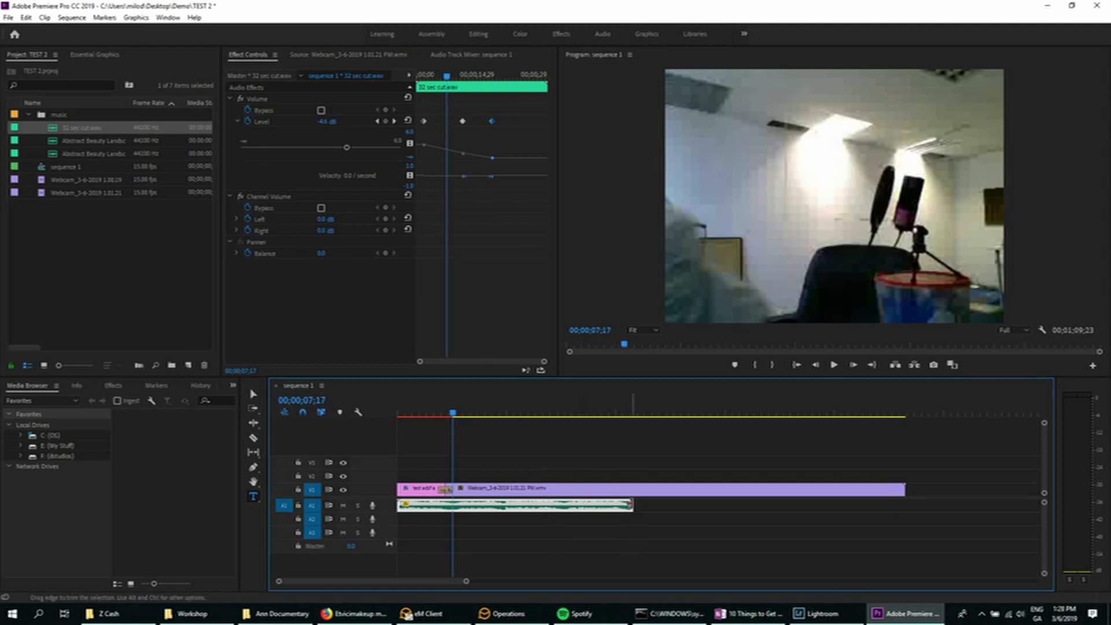
- Trim the end of the music clip on A1 to 00;00;07;17 and add a minus infinity Volume level keyframe there
{"action": "left_click_drag", "start_coordinate": [631, 507], "coordinate": [446, 509]}
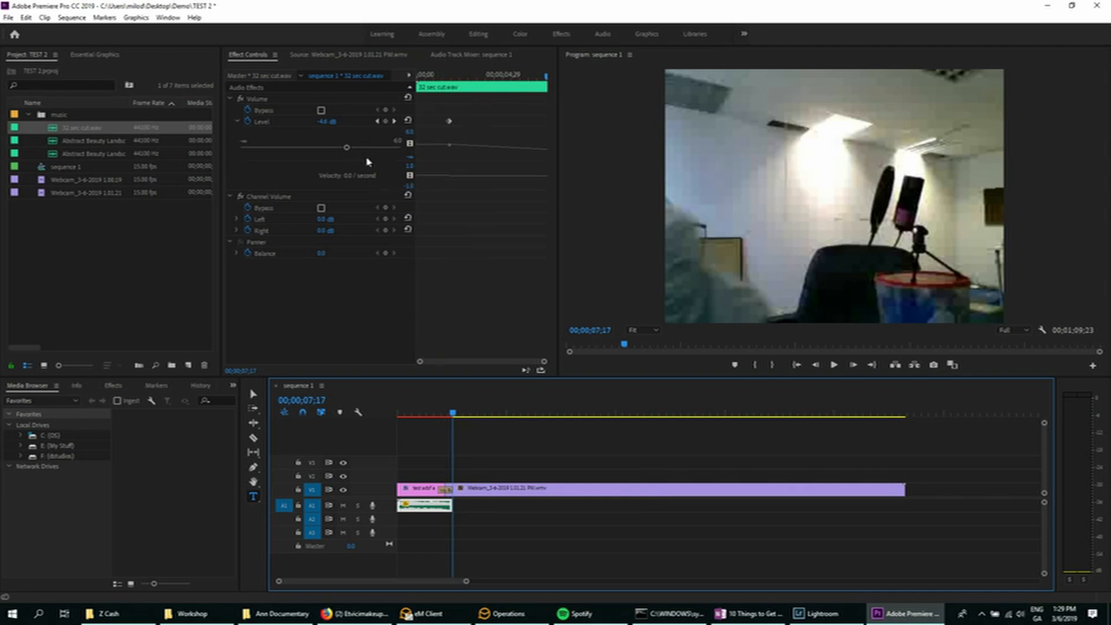
{"action": "left_click", "coordinate": [384, 122]}
{"action": "left_click_drag", "start_coordinate": [347, 147], "coordinate": [224, 151]}
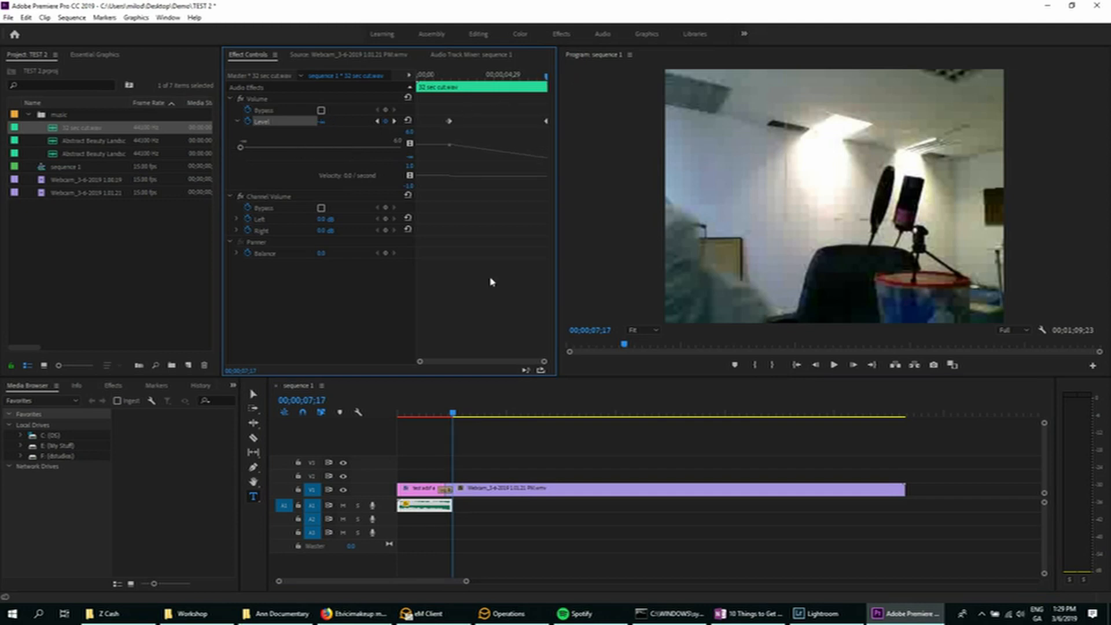
- Move the closing Volume keyframe to near 00;00;06;19, expand audio track A1, and shift that keyframe slightly earlier on the clip
{"action": "left_click_drag", "start_coordinate": [453, 413], "coordinate": [446, 414]}
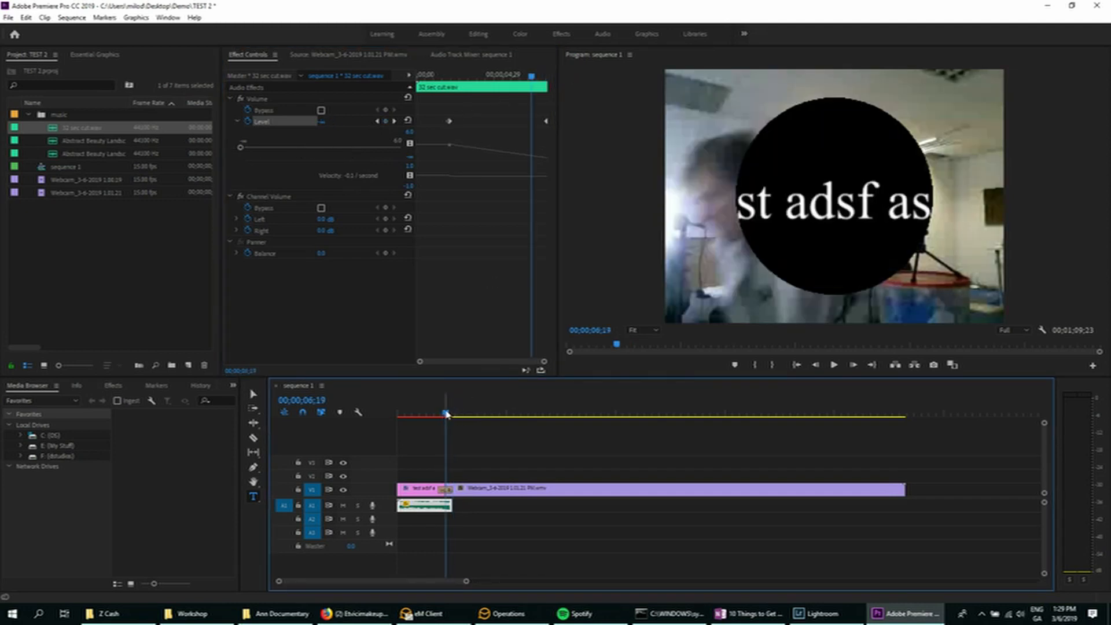
{"action": "left_click_drag", "start_coordinate": [545, 121], "coordinate": [535, 128]}
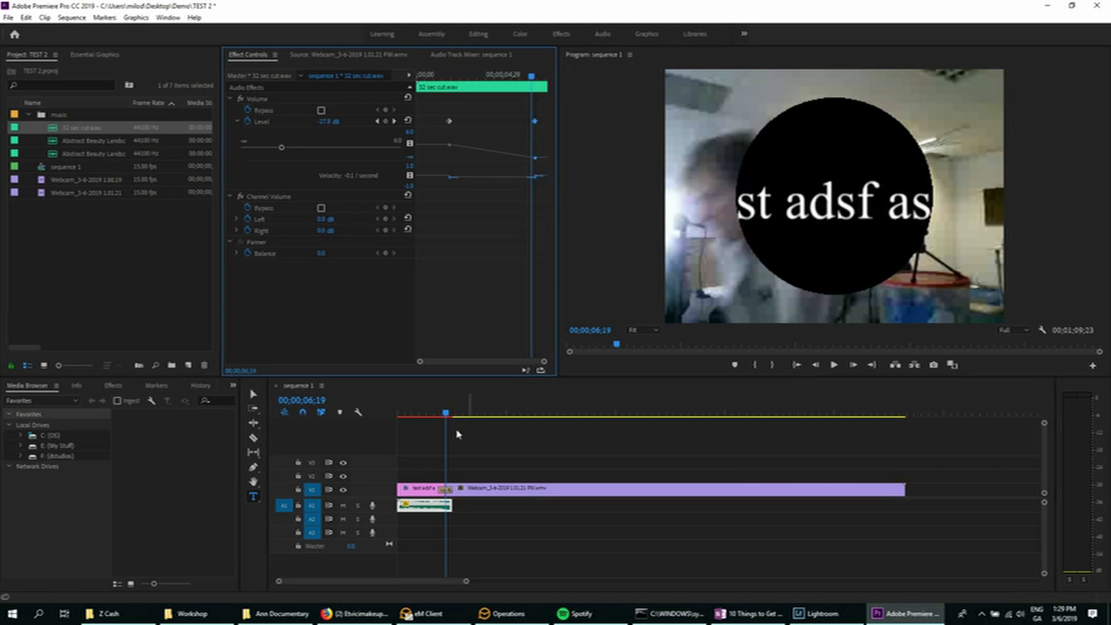
{"action": "double_click", "coordinate": [415, 507]}
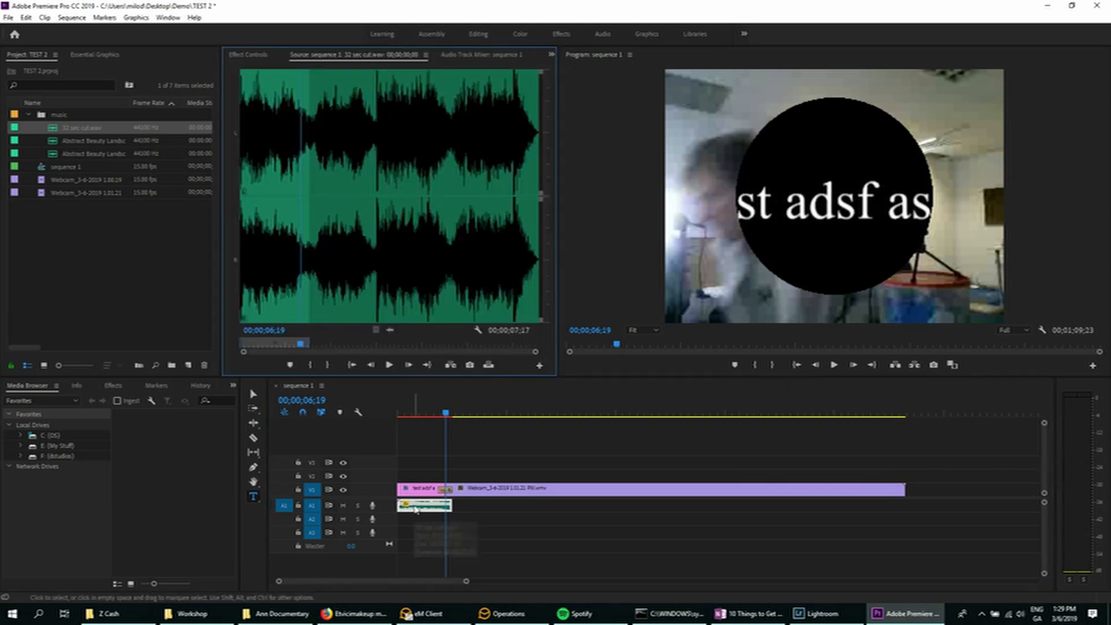
{"action": "double_click", "coordinate": [391, 511]}
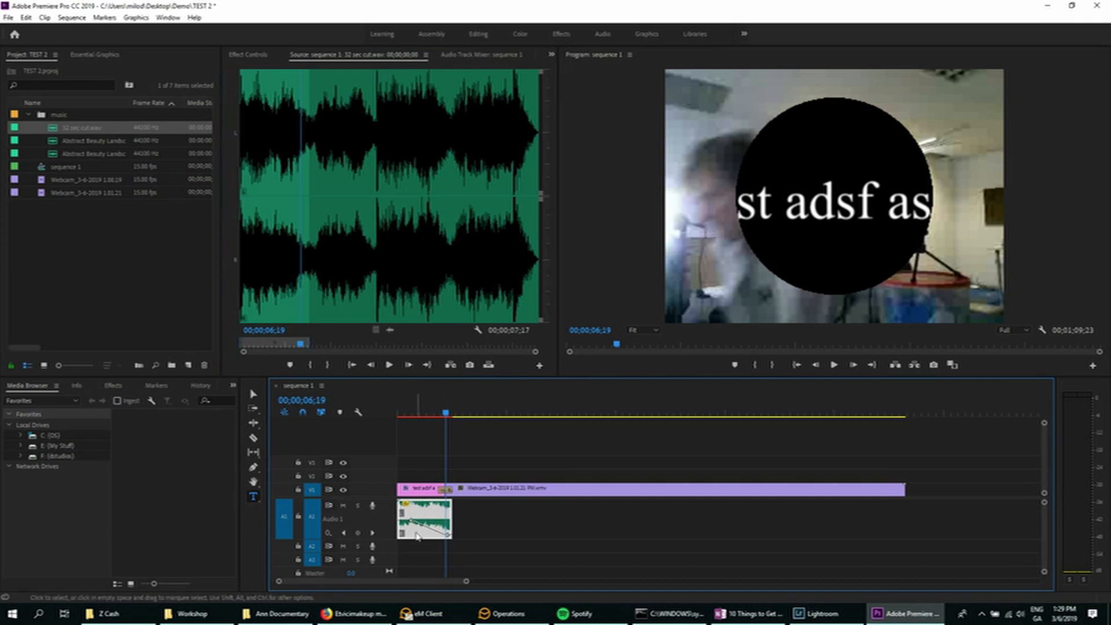
{"action": "mouse_move", "coordinate": [448, 535]}
{"action": "left_mouse_down"}
{"action": "mouse_move", "coordinate": [422, 524]}
{"action": "mouse_move", "coordinate": [440, 533]}
{"action": "left_mouse_up"}
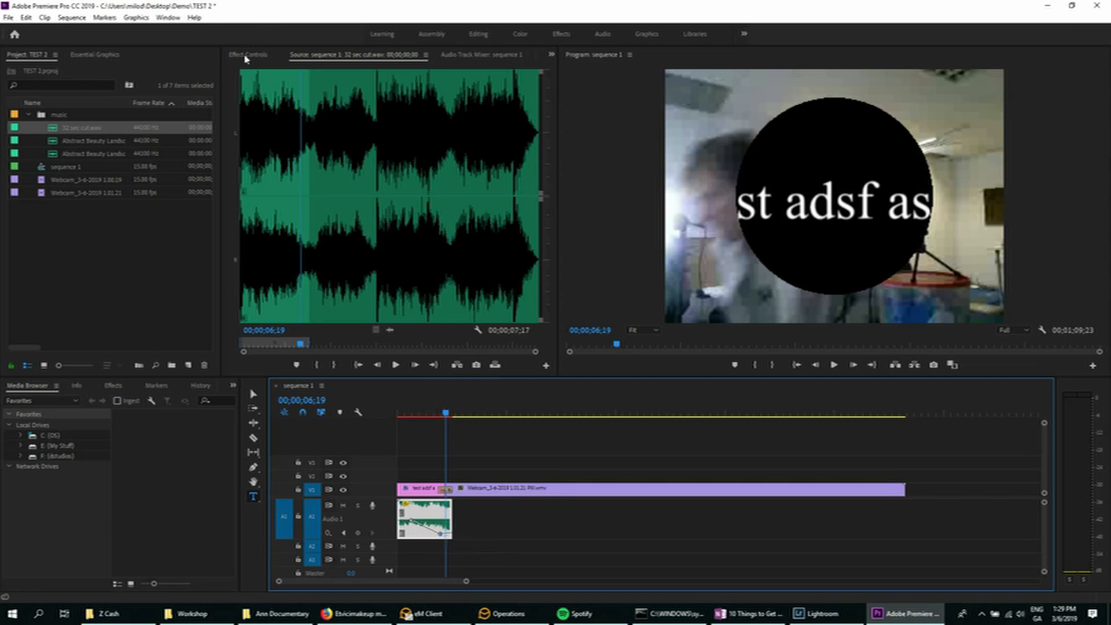
- Show the music clip's effect controls, play the shortened fade from the sequence start, and minimise the track heights
{"action": "left_click", "coordinate": [247, 56]}
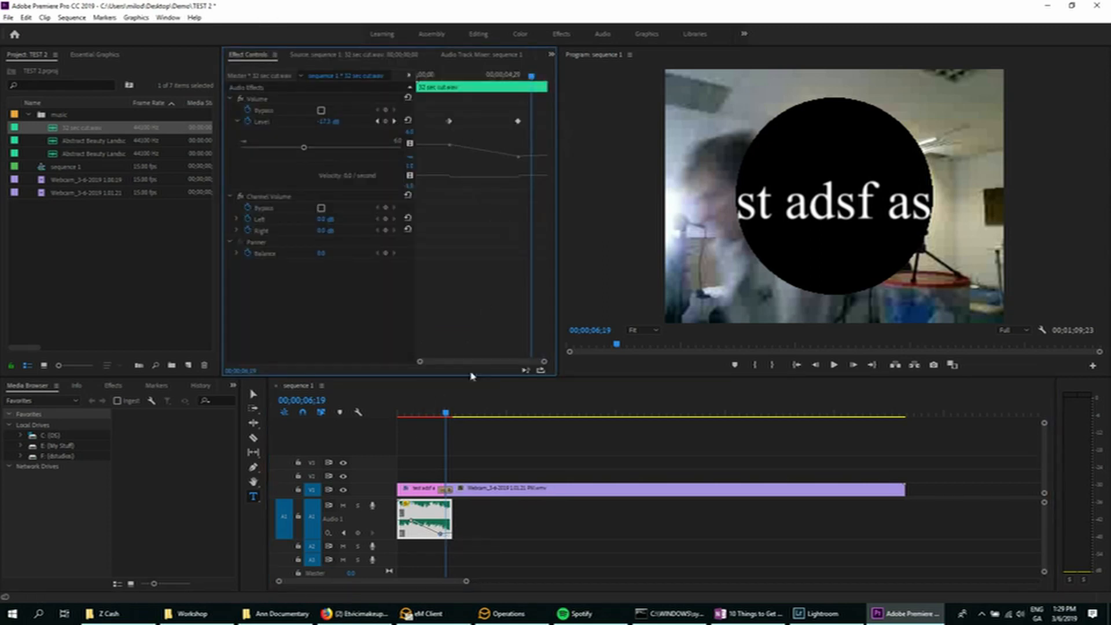
{"action": "key", "text": "Home"}
{"action": "key", "text": "space"}
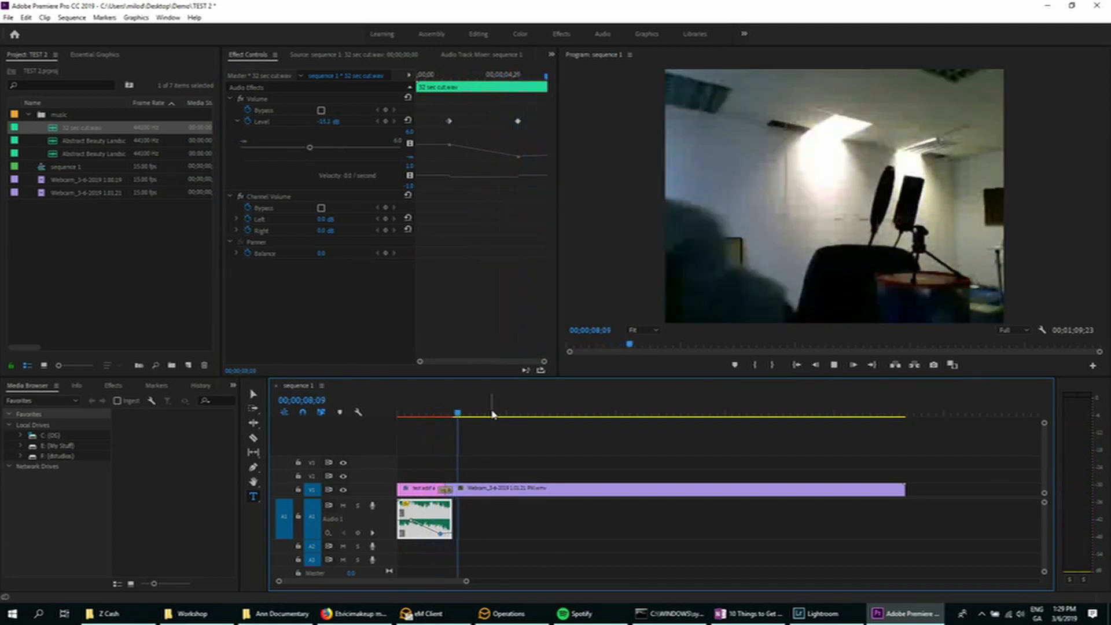
{"action": "key", "text": "space"}
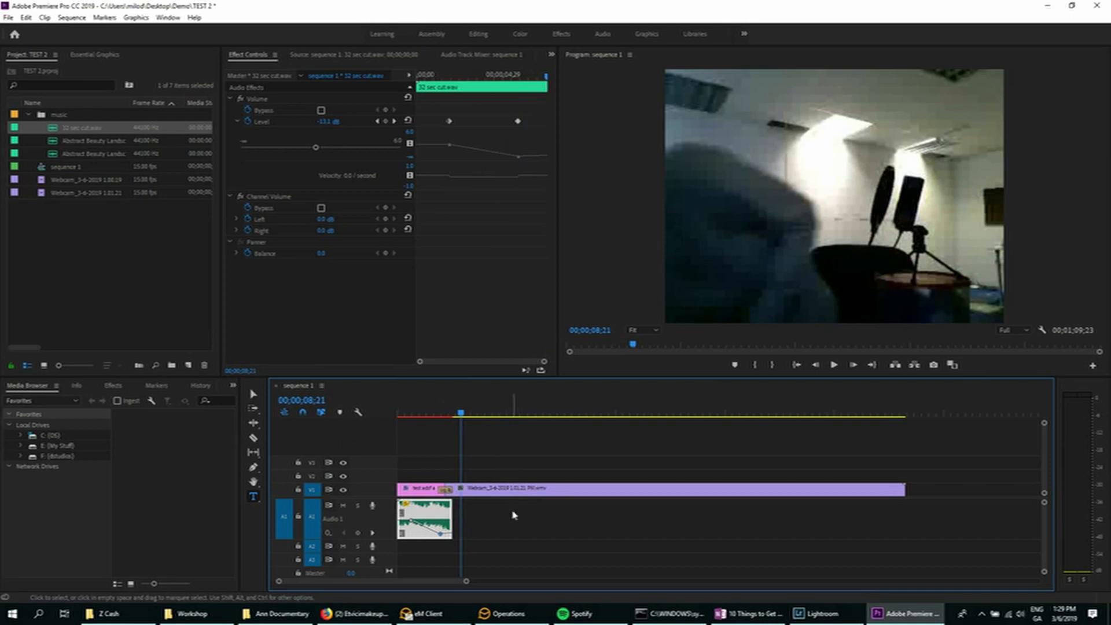
{"action": "key", "text": "shift+minus"}
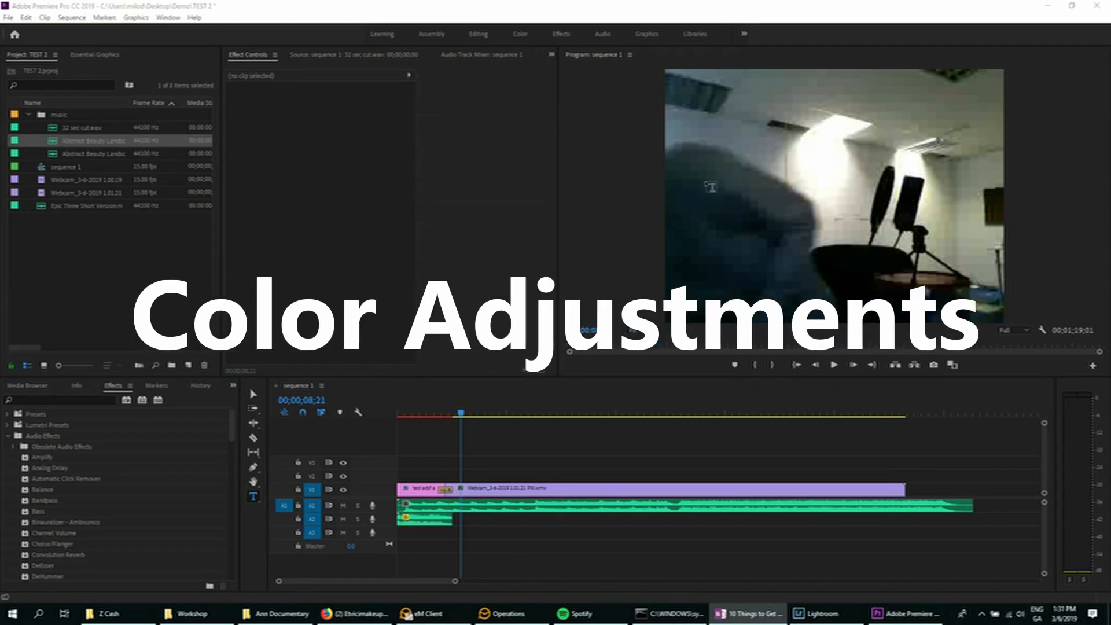
- Import the video clip MVI_0045 from the RAW Video folder into the project
{"action": "left_click", "coordinate": [564, 411]}
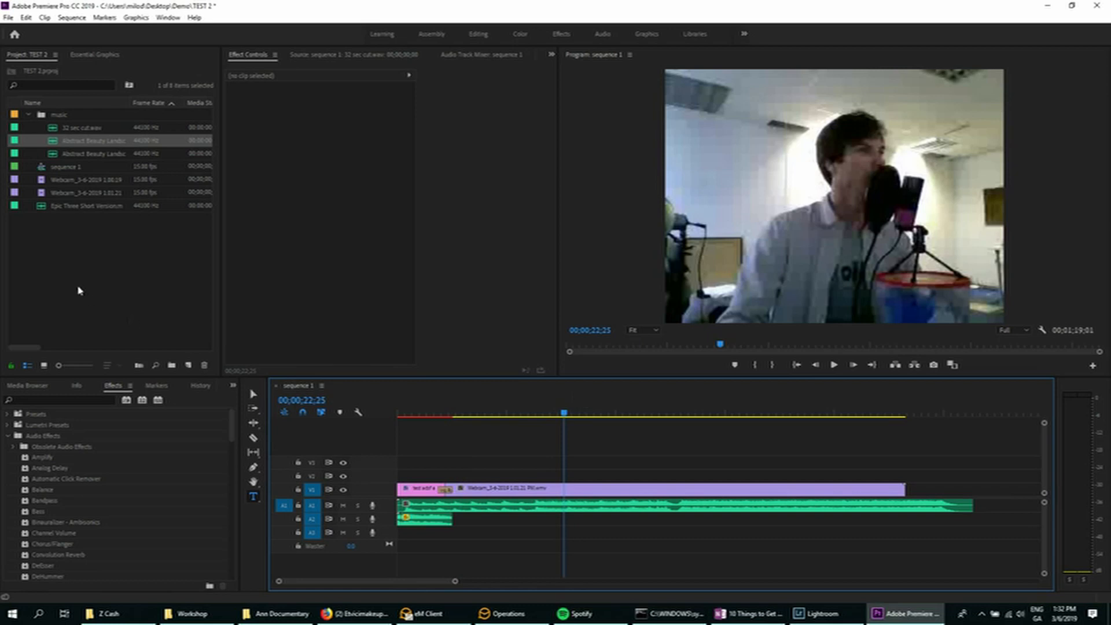
{"action": "double_click", "coordinate": [85, 264]}
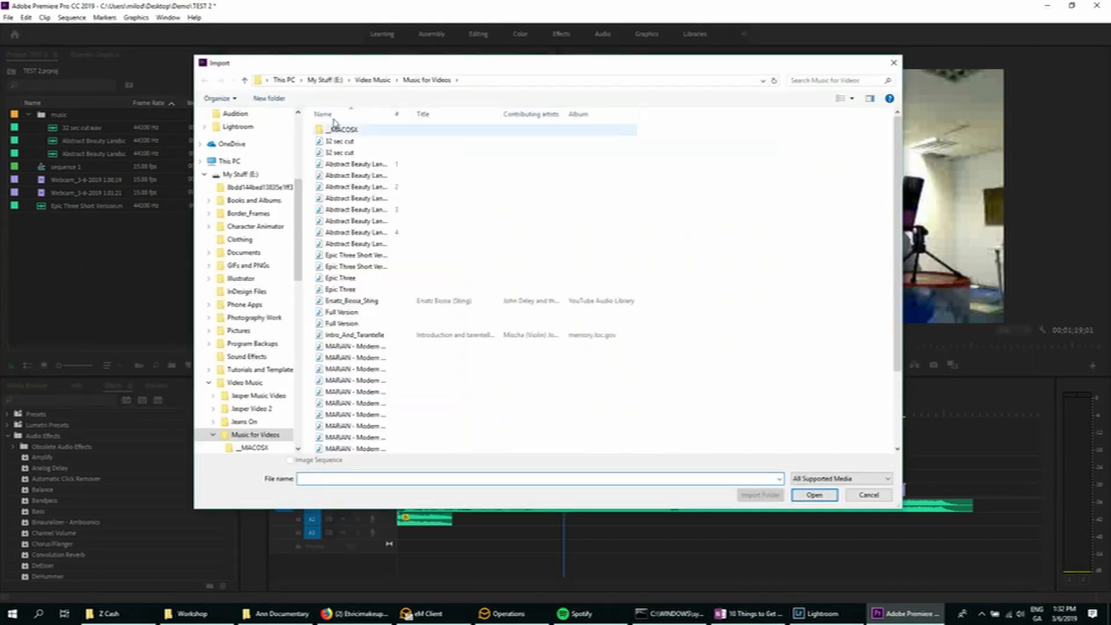
{"action": "left_click", "coordinate": [361, 82]}
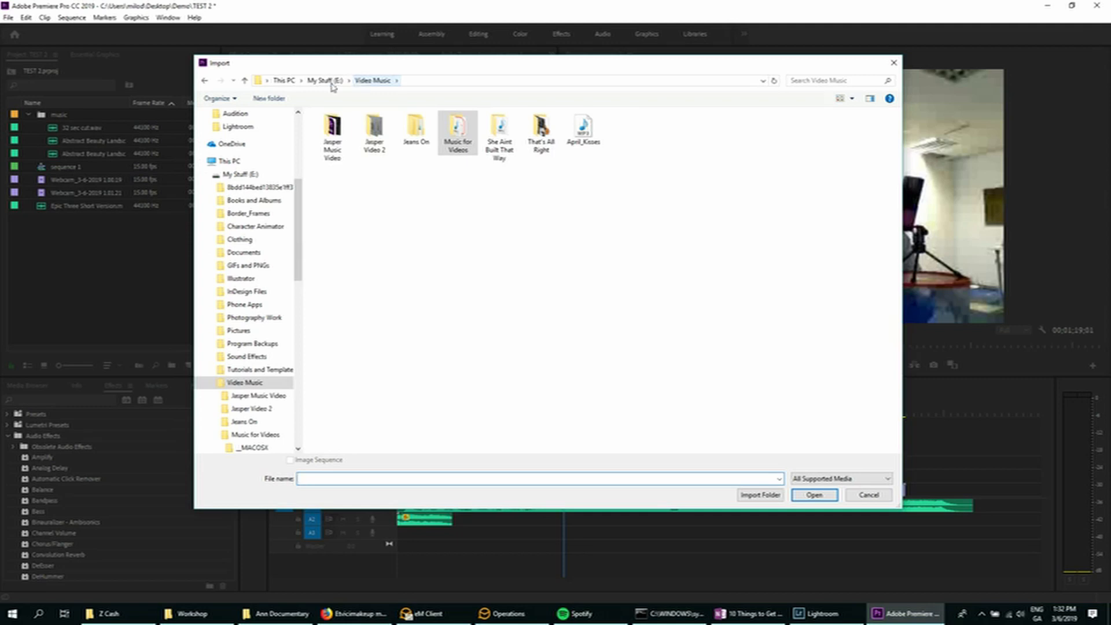
{"action": "double_click", "coordinate": [374, 132]}
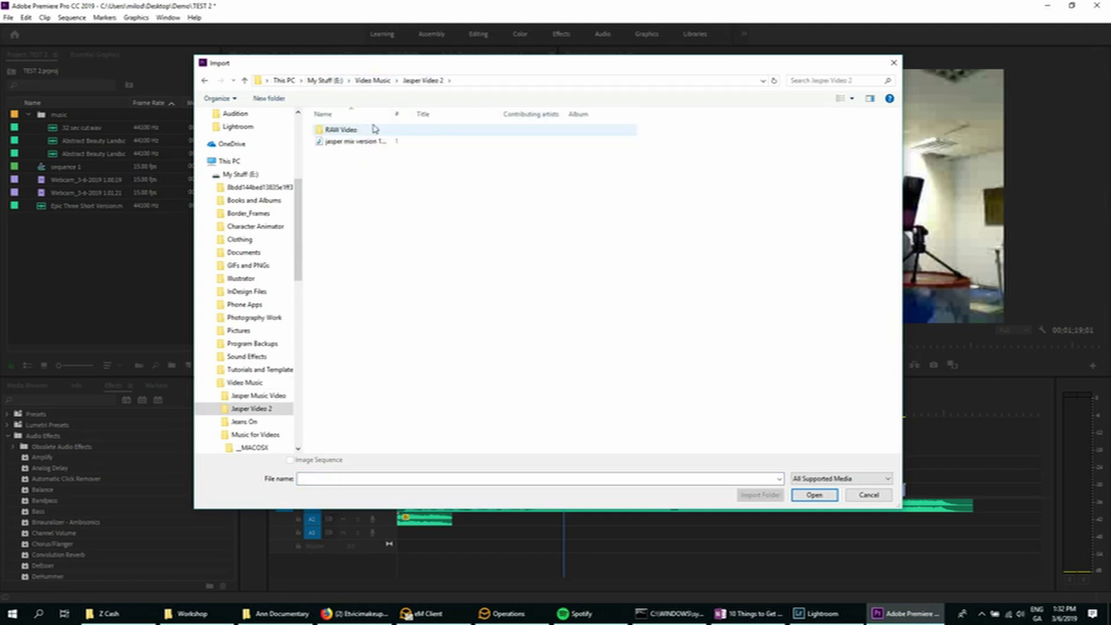
{"action": "double_click", "coordinate": [373, 129]}
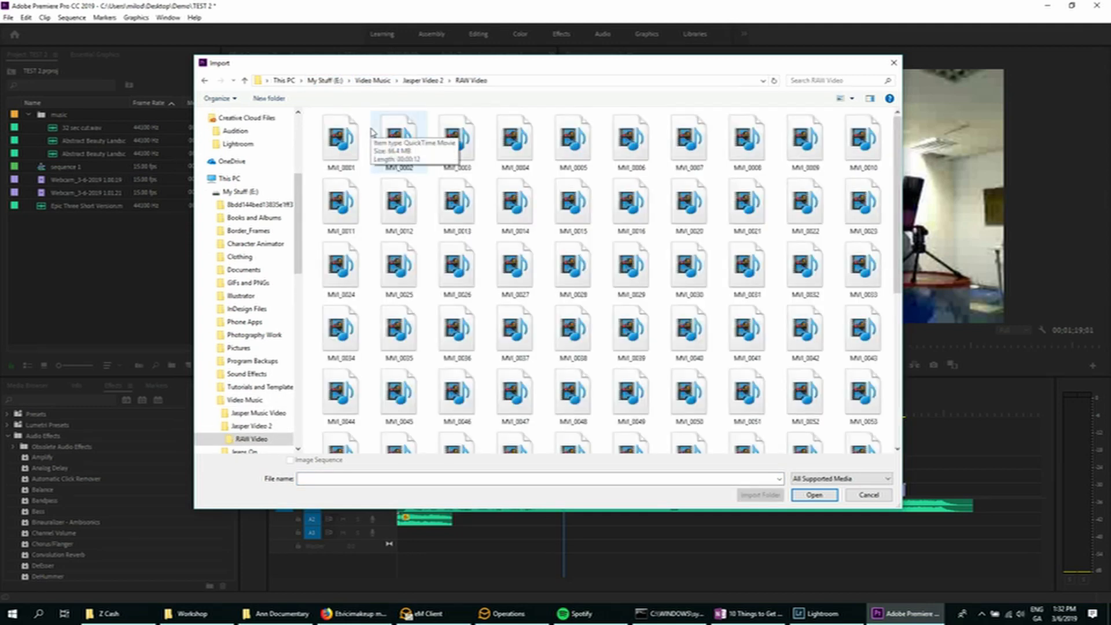
{"action": "scroll", "coordinate": [515, 256], "scroll_direction": "down", "scroll_amount": 5}
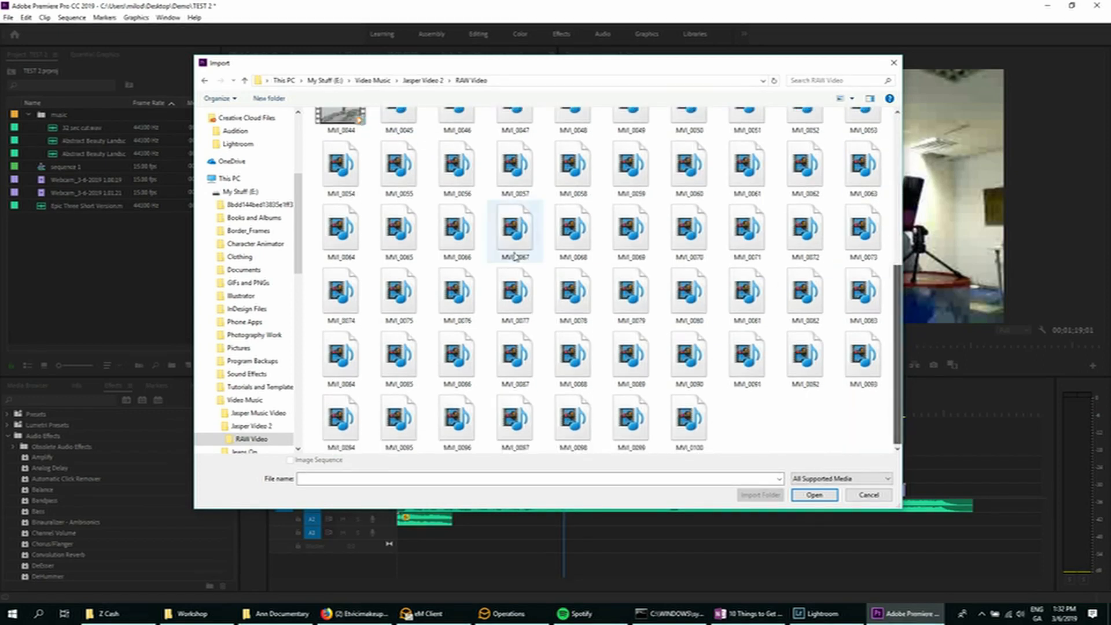
{"action": "scroll", "coordinate": [454, 224], "scroll_direction": "up", "scroll_amount": 5}
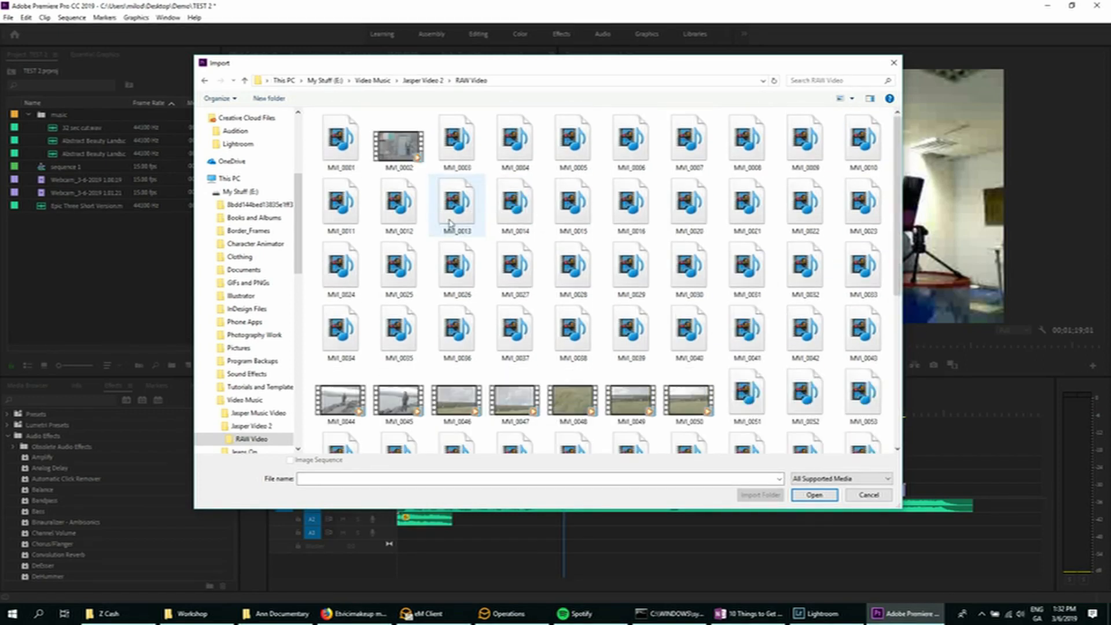
{"action": "left_click", "coordinate": [398, 399]}
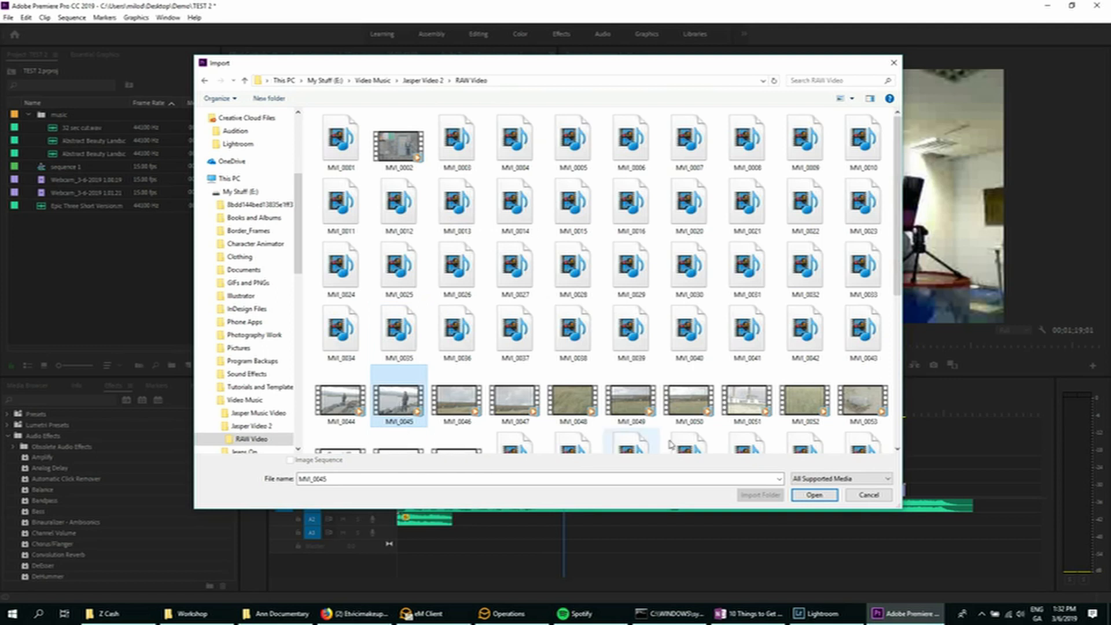
{"action": "left_click", "coordinate": [812, 496]}
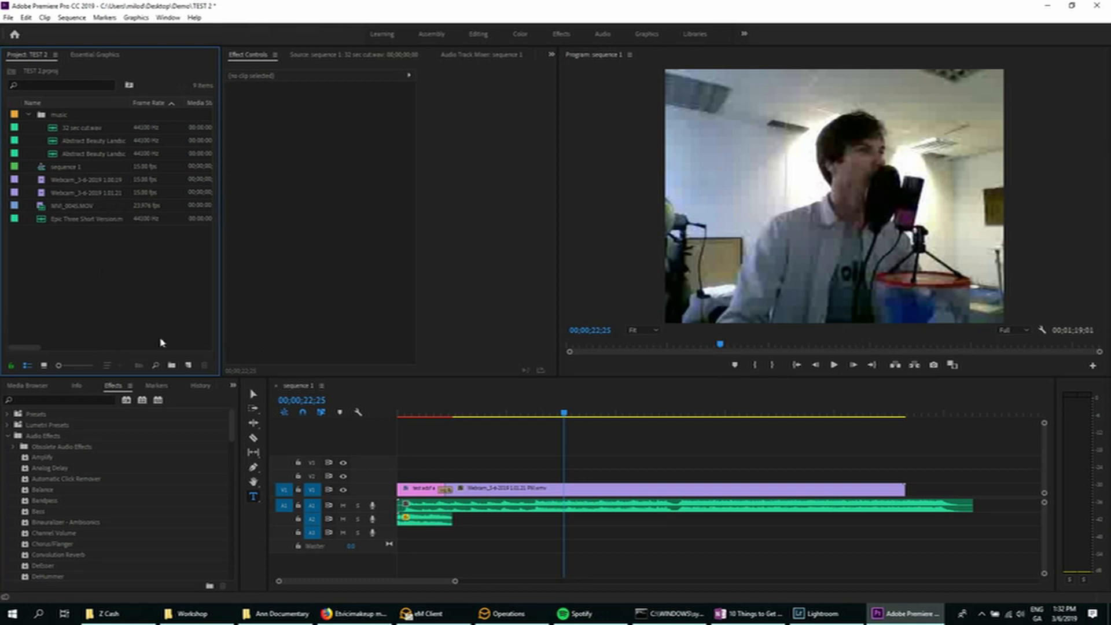
- Close sequence 1, create a new sequence from MVI_0045.MOV, and place the playhead at 00:00:02:16
{"action": "left_click", "coordinate": [276, 385]}
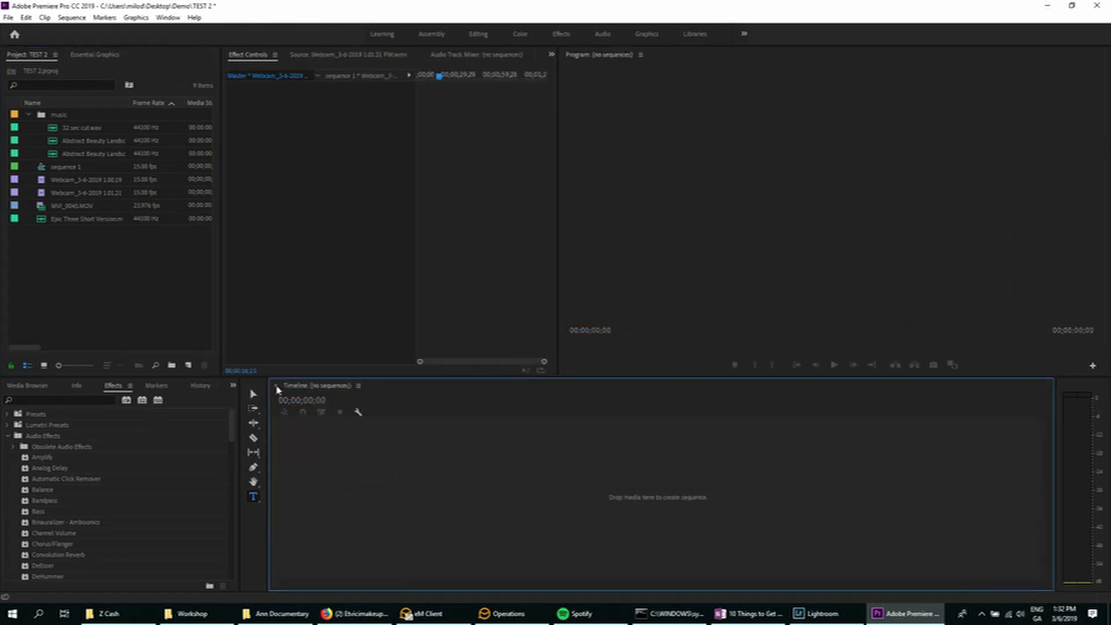
{"action": "left_click", "coordinate": [42, 207]}
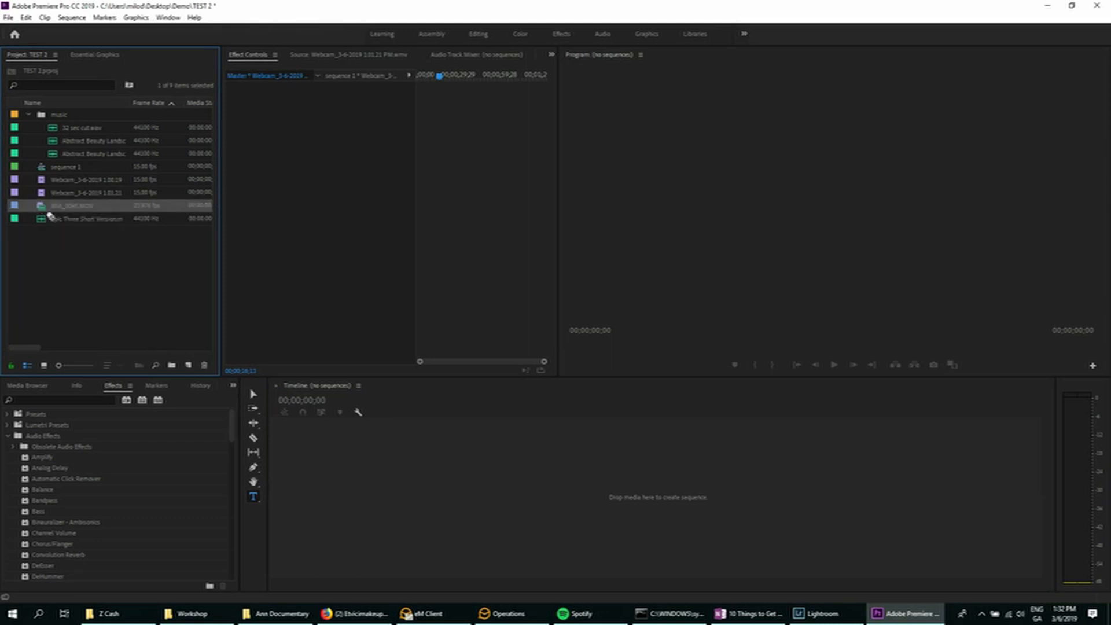
{"action": "left_click_drag", "start_coordinate": [440, 499], "coordinate": [446, 504]}
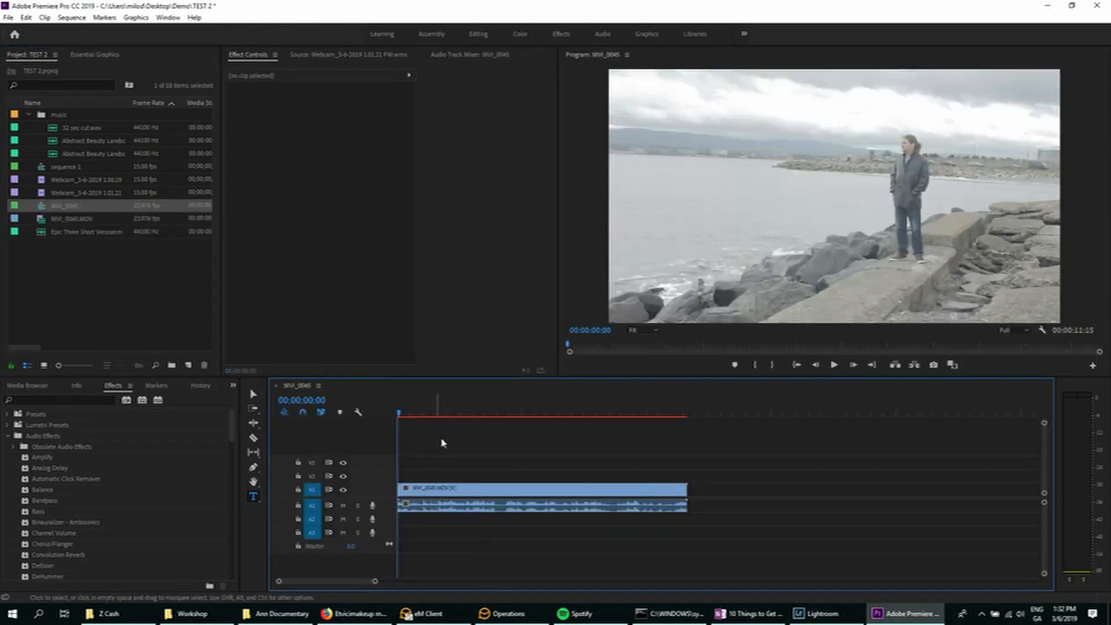
{"action": "left_click", "coordinate": [465, 413]}
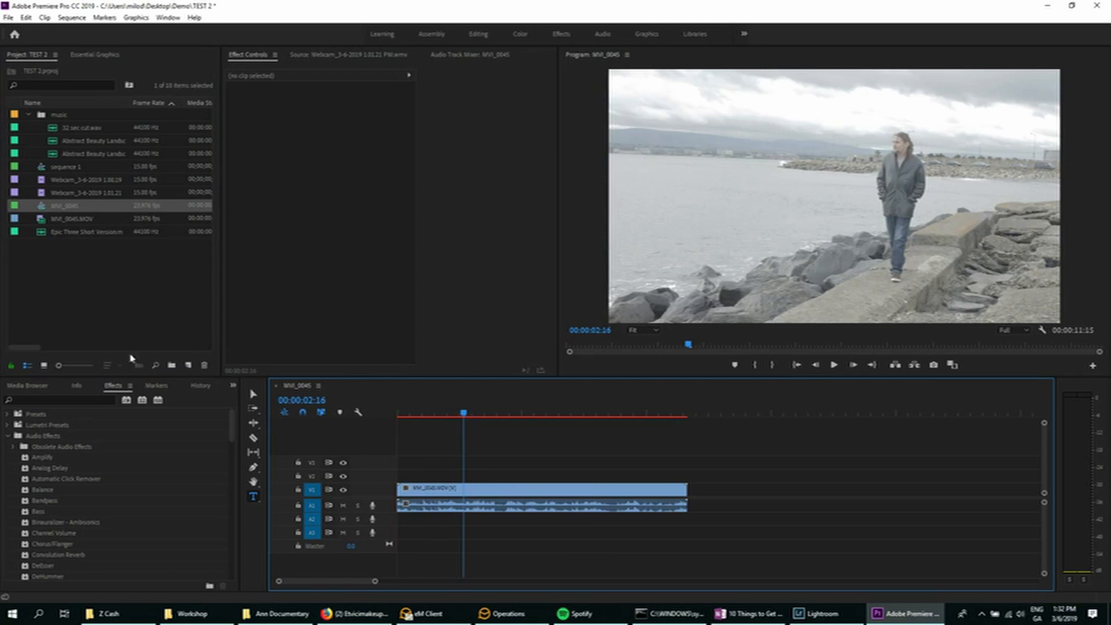
- Collapse the open audio and transition effect categories and expand the Lumetri Presets folder
{"action": "left_click", "coordinate": [8, 437]}
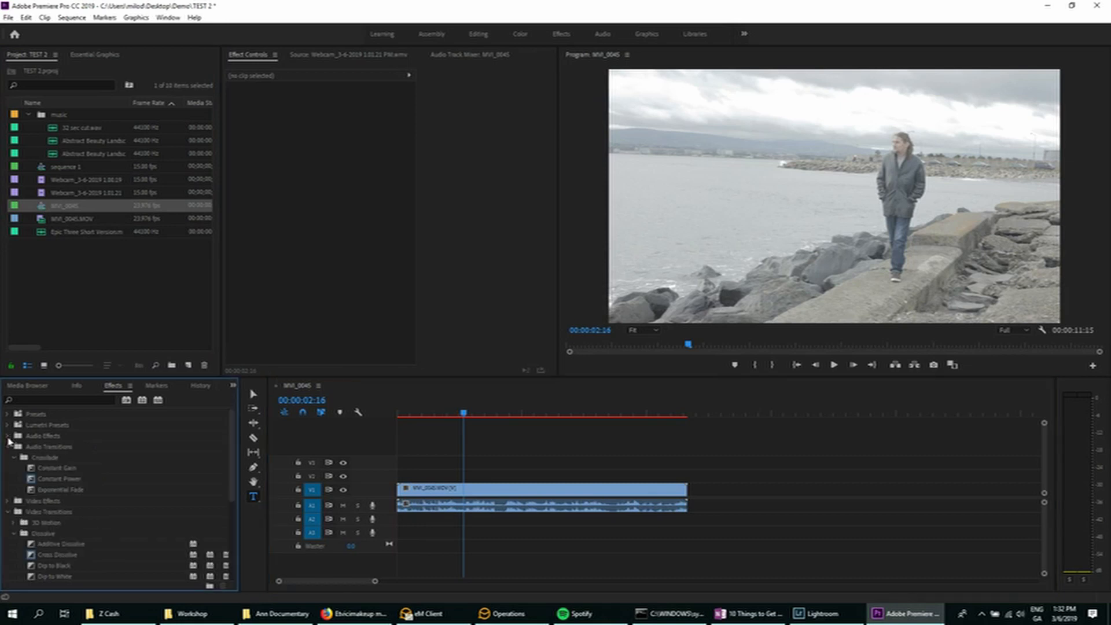
{"action": "left_click", "coordinate": [7, 447]}
{"action": "left_click", "coordinate": [10, 468]}
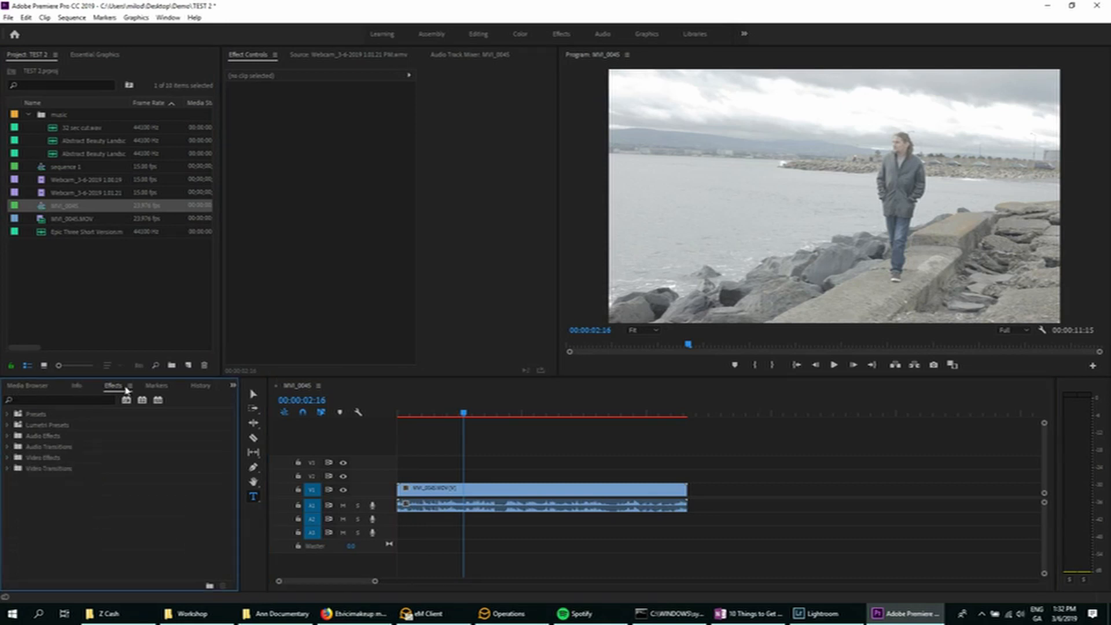
{"action": "left_click", "coordinate": [7, 426]}
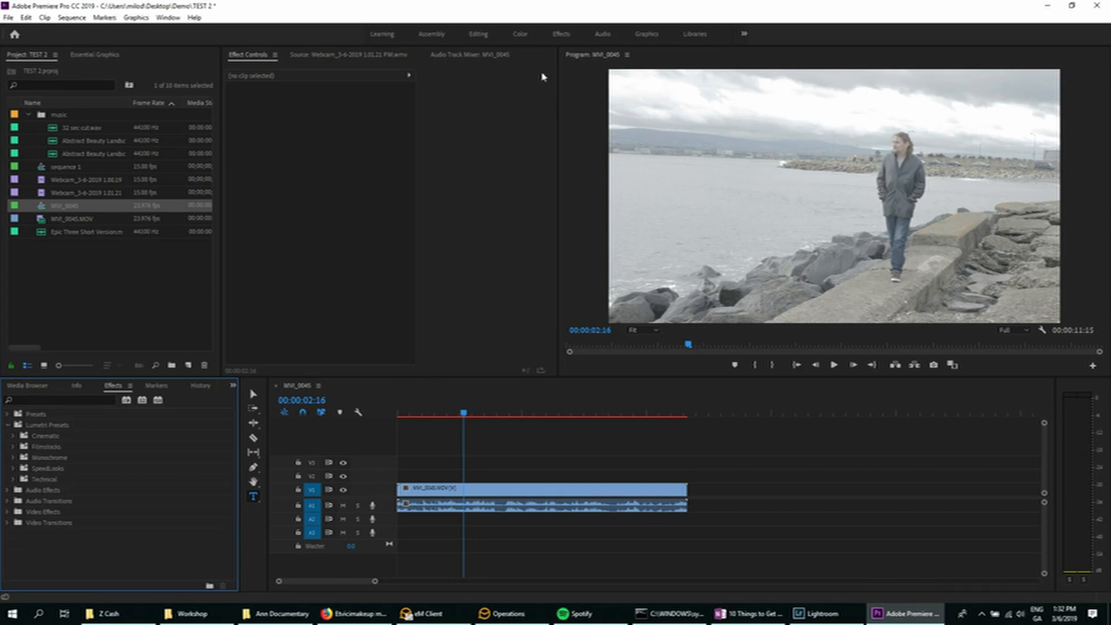
- Switch to the Color workspace, select the MVI_0045.MOV clip in the sequence, and show its Basic Correction settings
{"action": "left_click", "coordinate": [526, 35]}
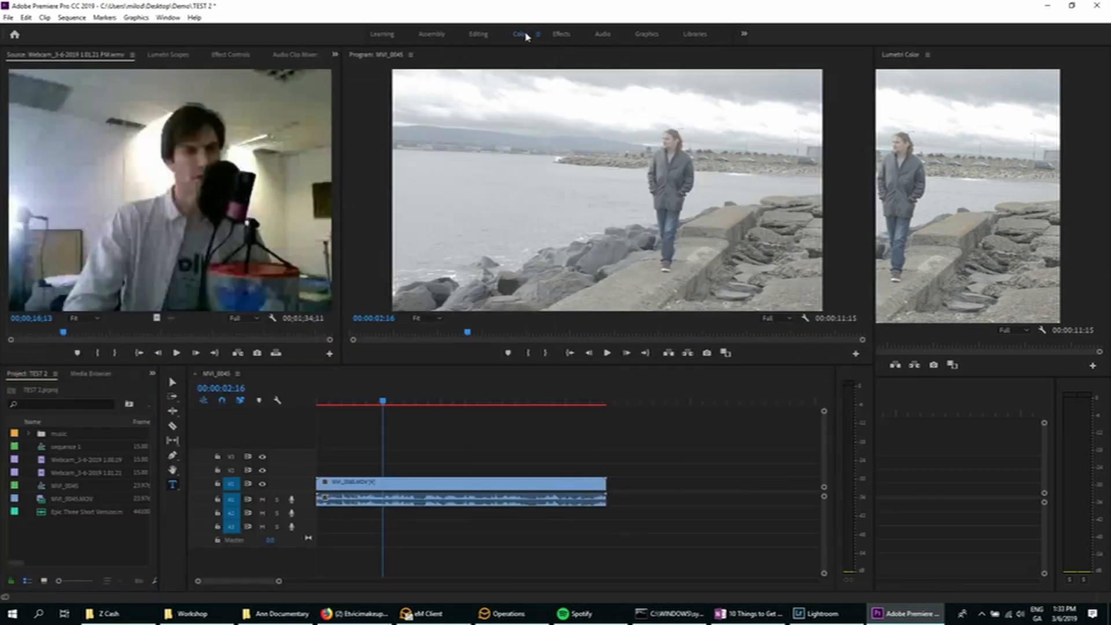
{"action": "double_click", "coordinate": [431, 485]}
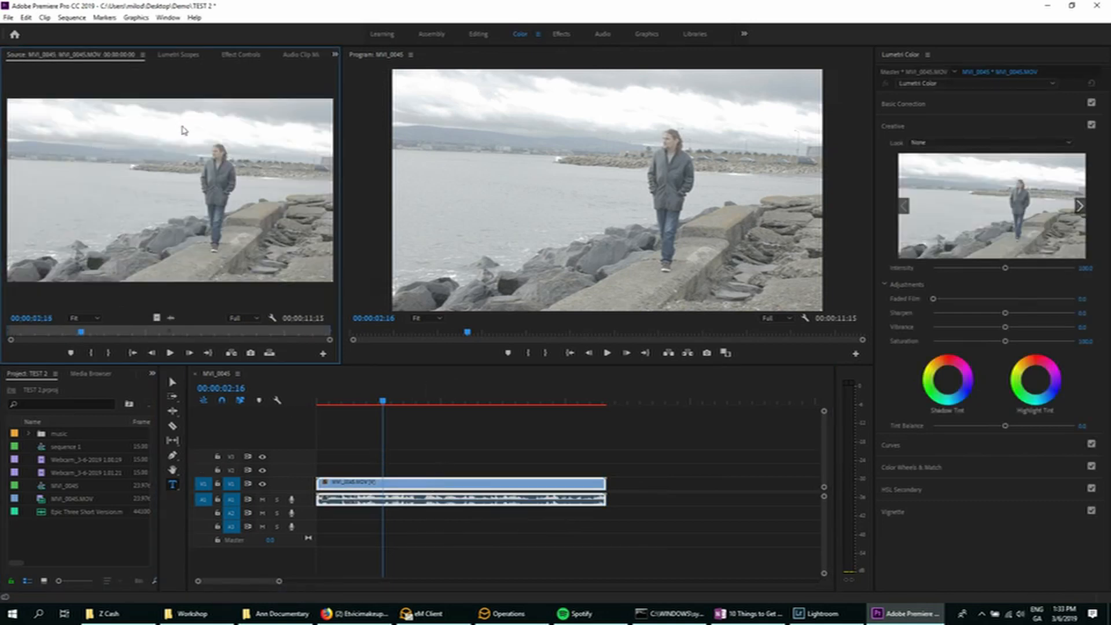
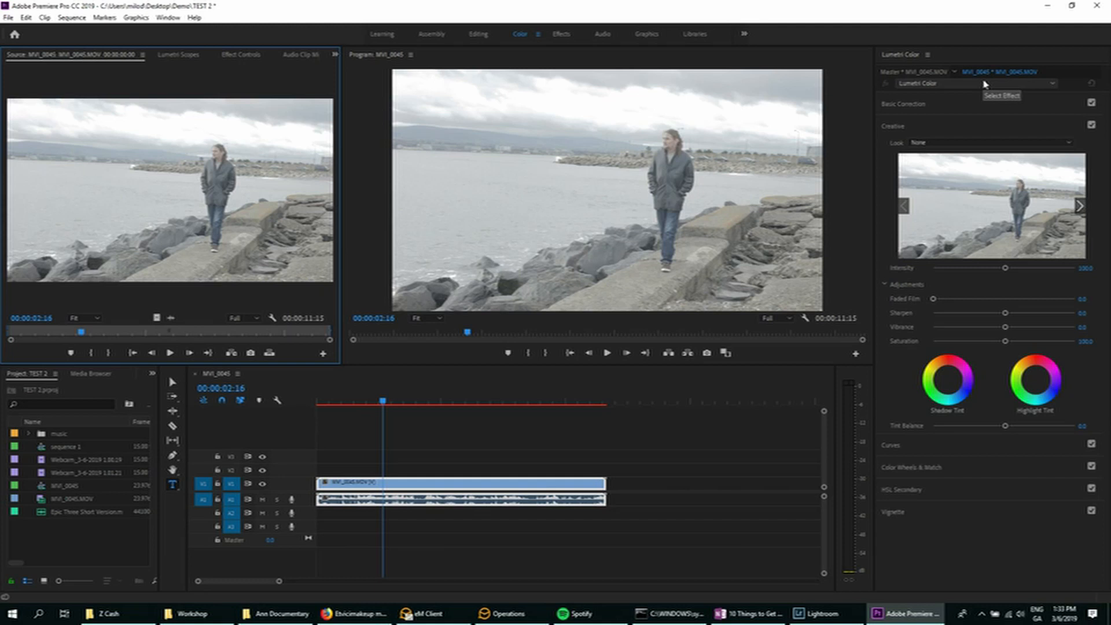
{"action": "left_click", "coordinate": [920, 104]}
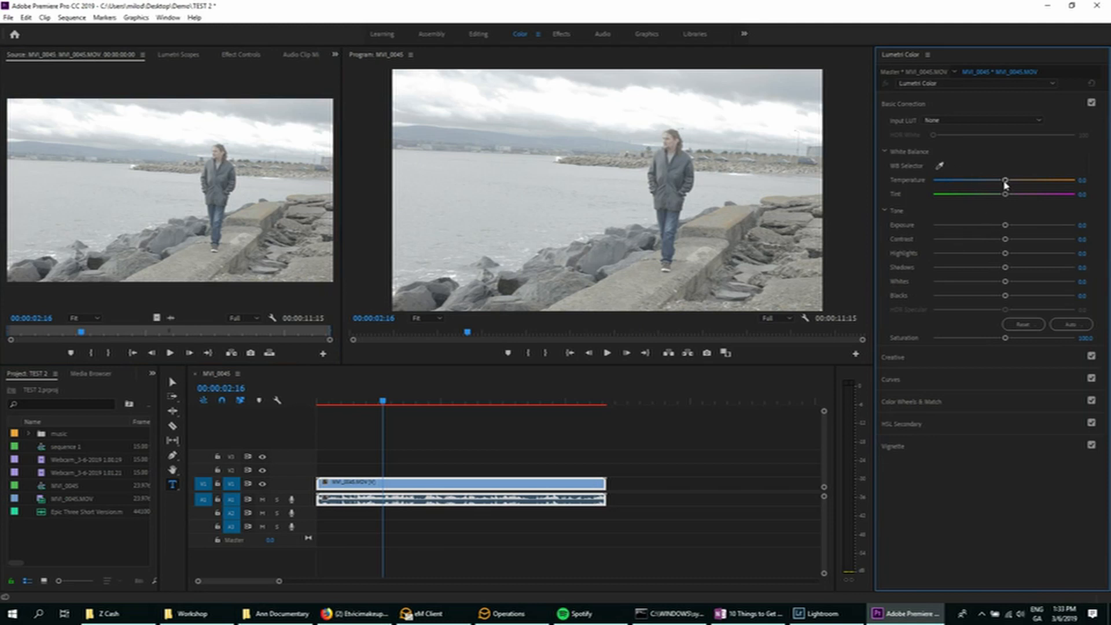
- Try a Temperature of about 24, a white balance sample and a Contrast of about 55, and reset the basic corrections
{"action": "mouse_move", "coordinate": [1005, 180]}
{"action": "left_mouse_down"}
{"action": "mouse_move", "coordinate": [994, 182]}
{"action": "mouse_move", "coordinate": [1022, 183]}
{"action": "left_mouse_up"}
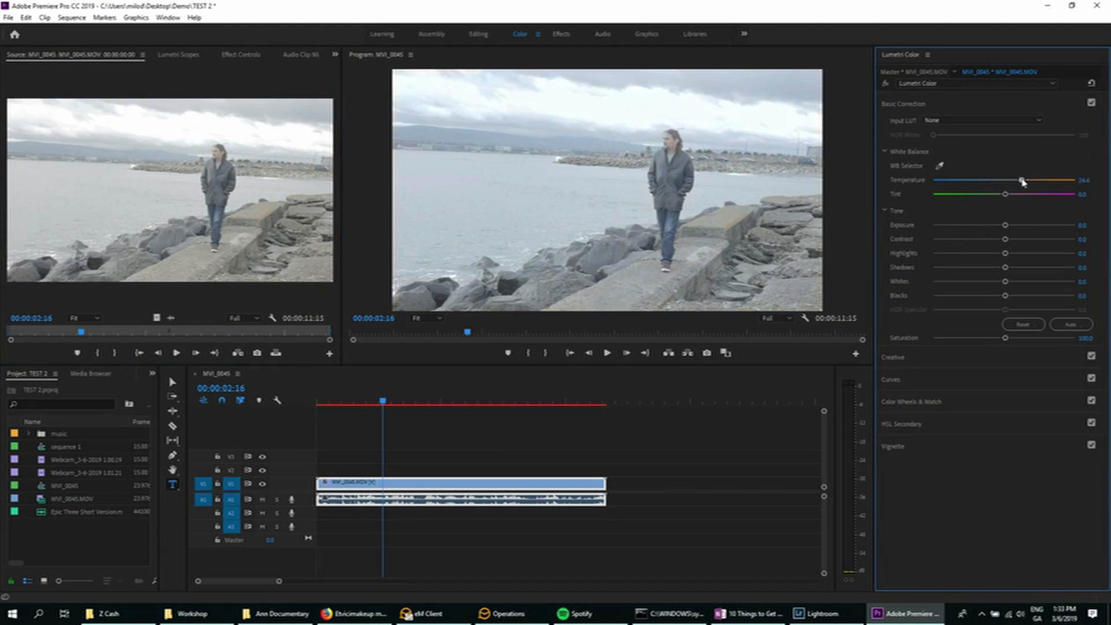
{"action": "double_click", "coordinate": [1021, 180]}
{"action": "left_click", "coordinate": [940, 163]}
{"action": "left_click", "coordinate": [684, 160]}
{"action": "left_click", "coordinate": [1041, 240]}
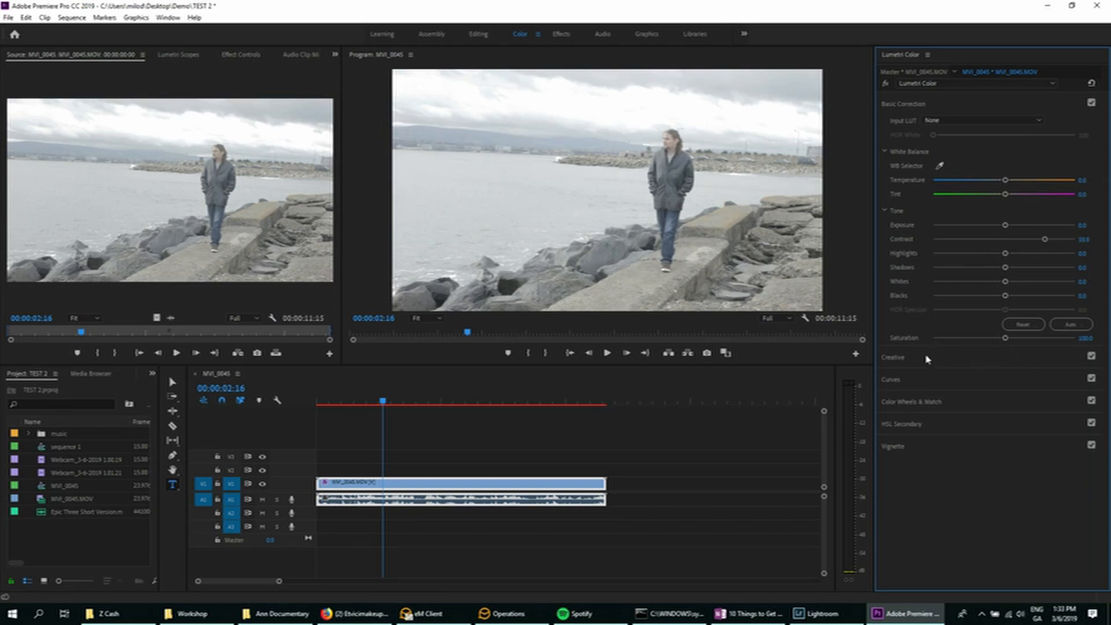
{"action": "left_click", "coordinate": [1011, 322]}
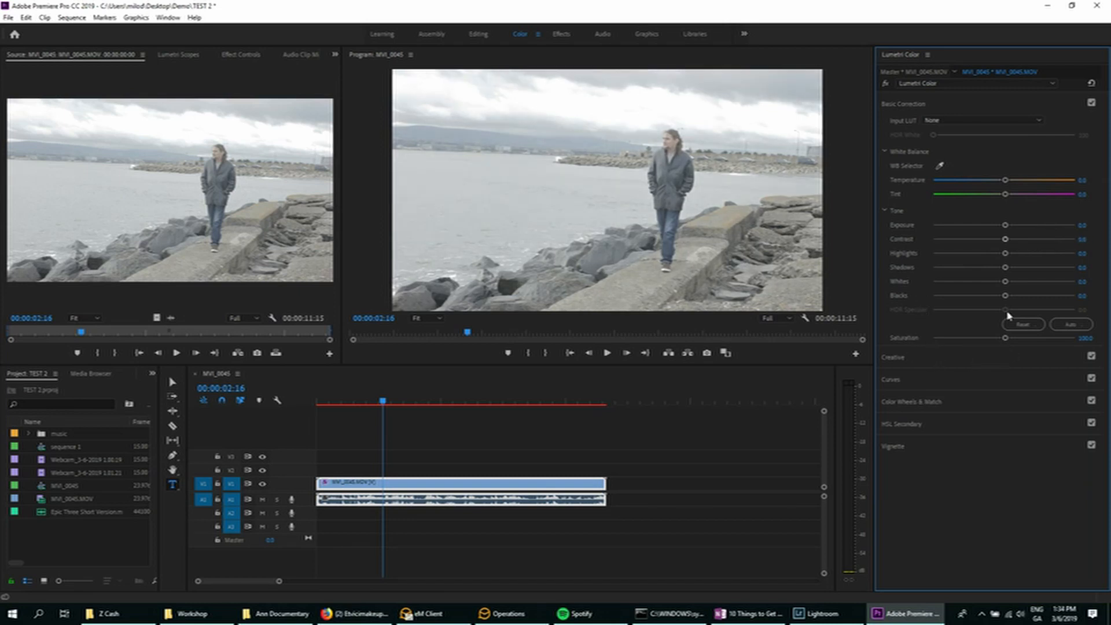
- Try the Hypersthene - Log creative look on the clip and undo it
{"action": "left_click", "coordinate": [919, 360]}
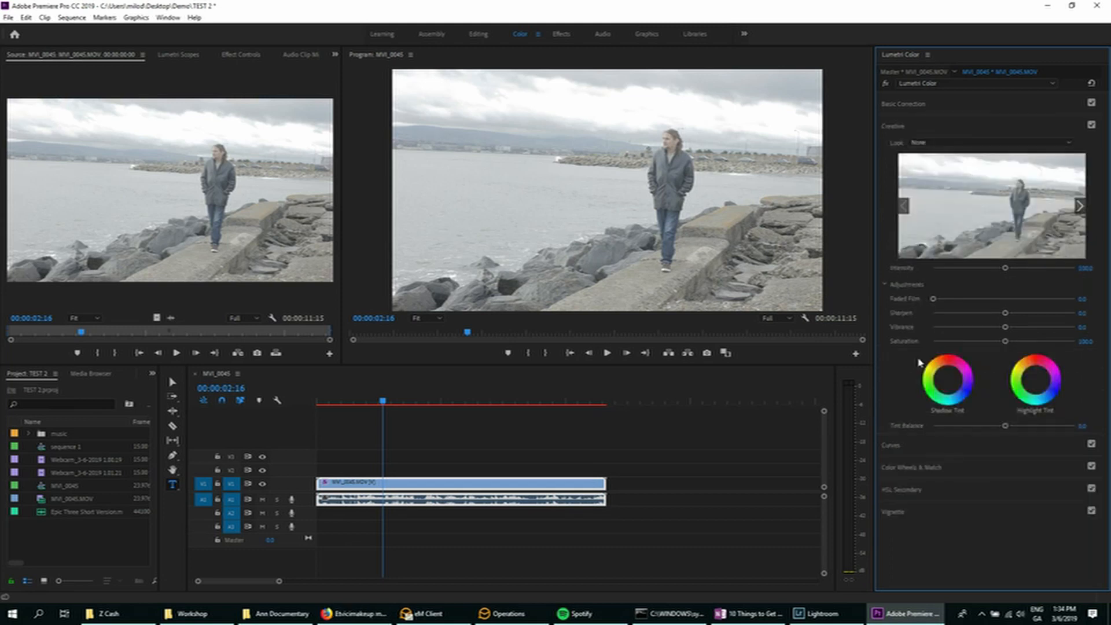
{"action": "left_click", "coordinate": [966, 143]}
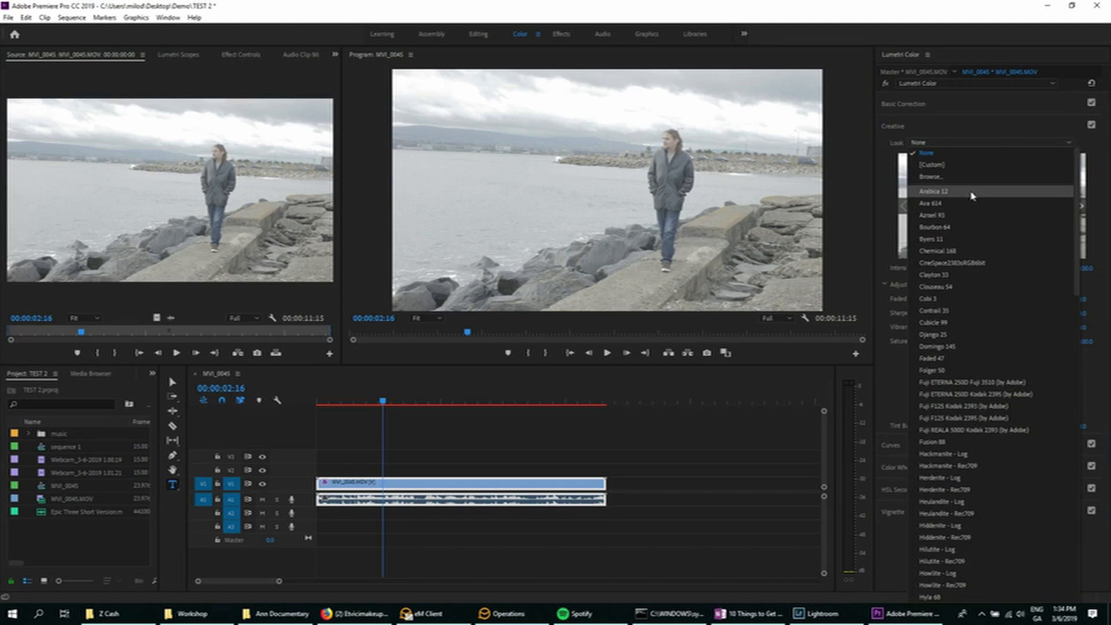
{"action": "scroll", "coordinate": [972, 278], "scroll_direction": "down", "scroll_amount": 10}
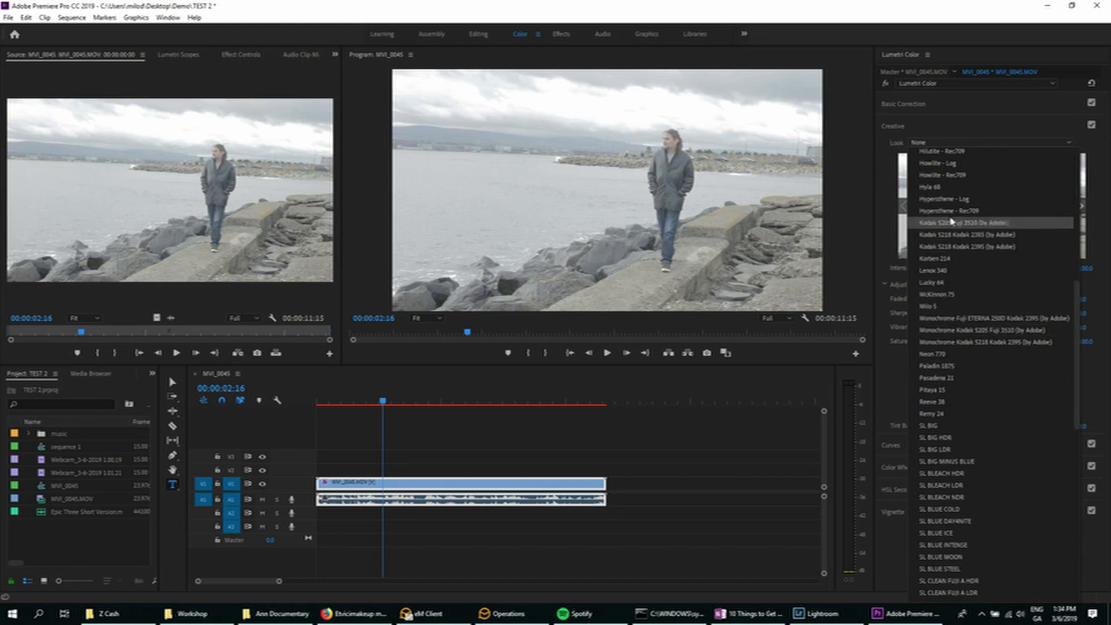
{"action": "left_click", "coordinate": [944, 199]}
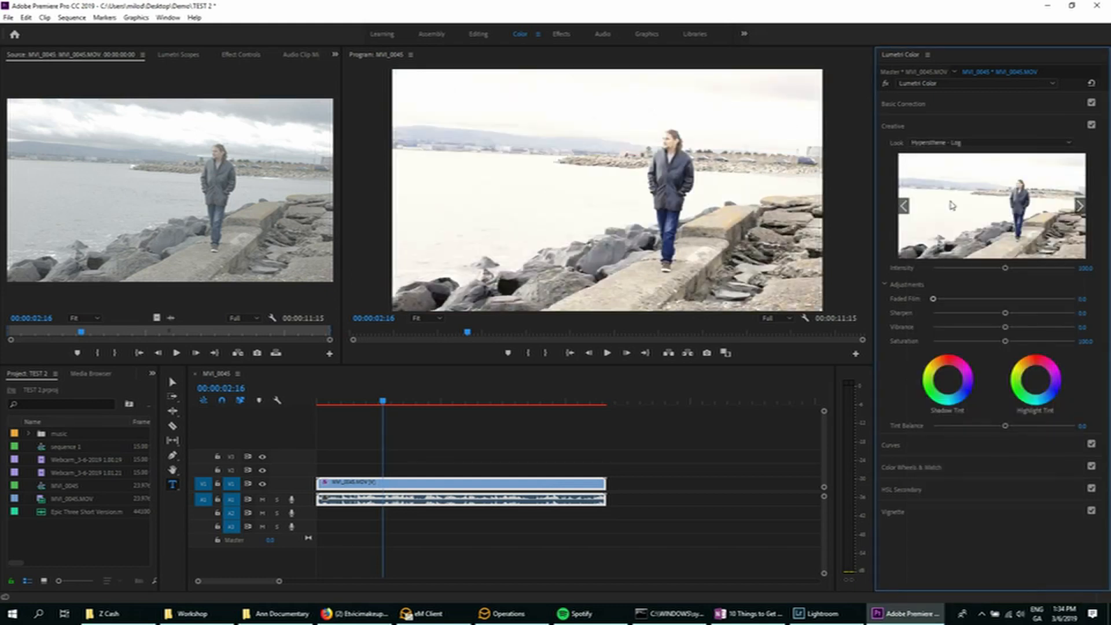
{"action": "key", "text": "ctrl+z"}
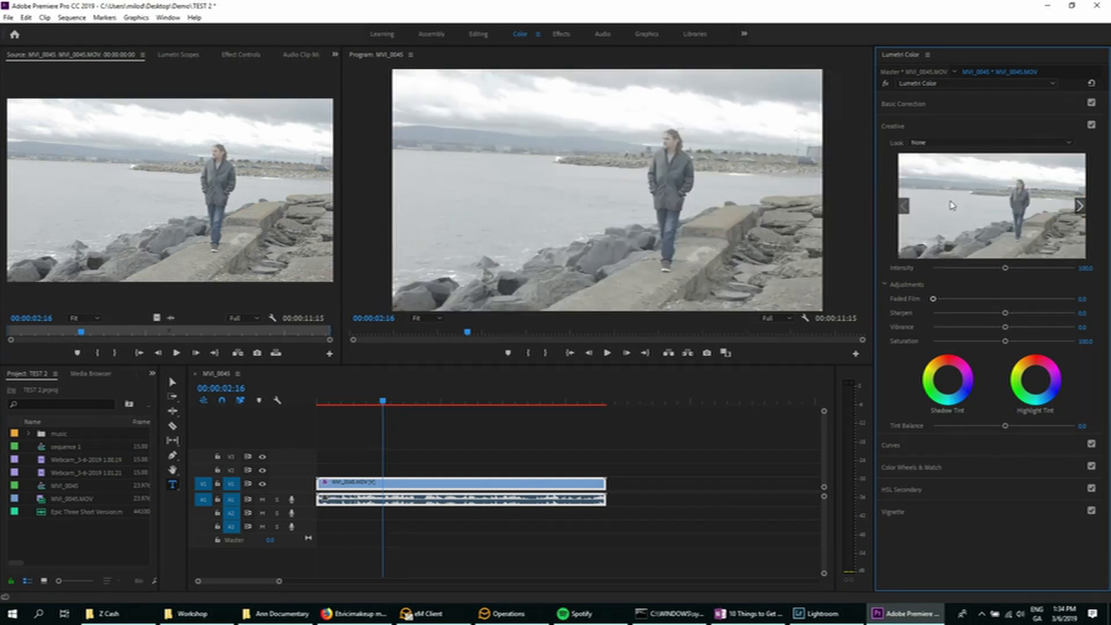
{"action": "left_click", "coordinate": [930, 145]}
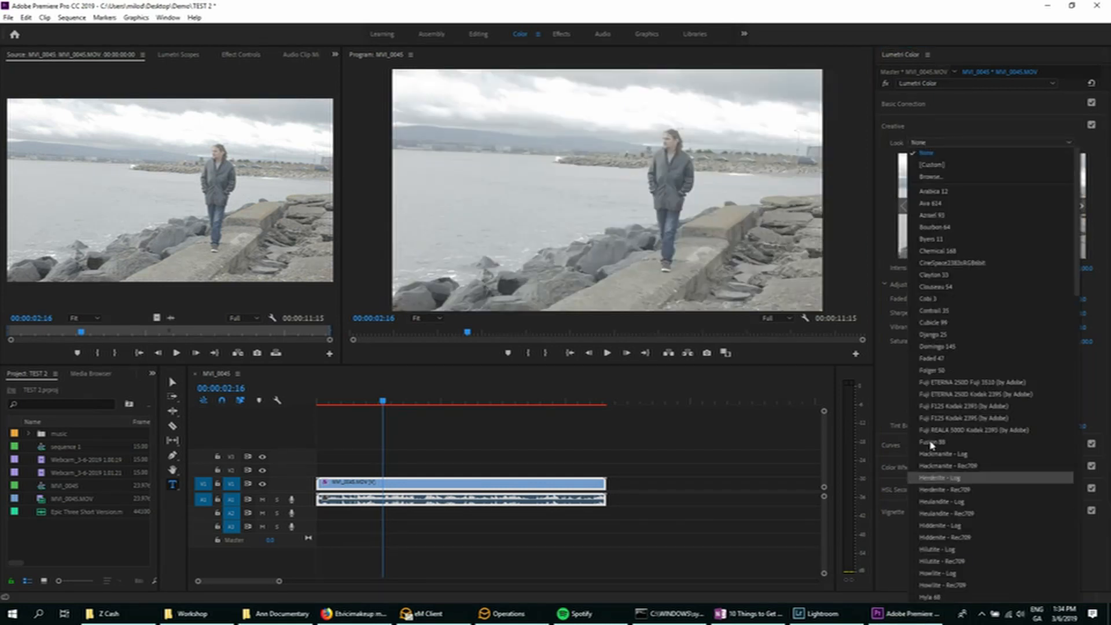
{"action": "left_click", "coordinate": [886, 265]}
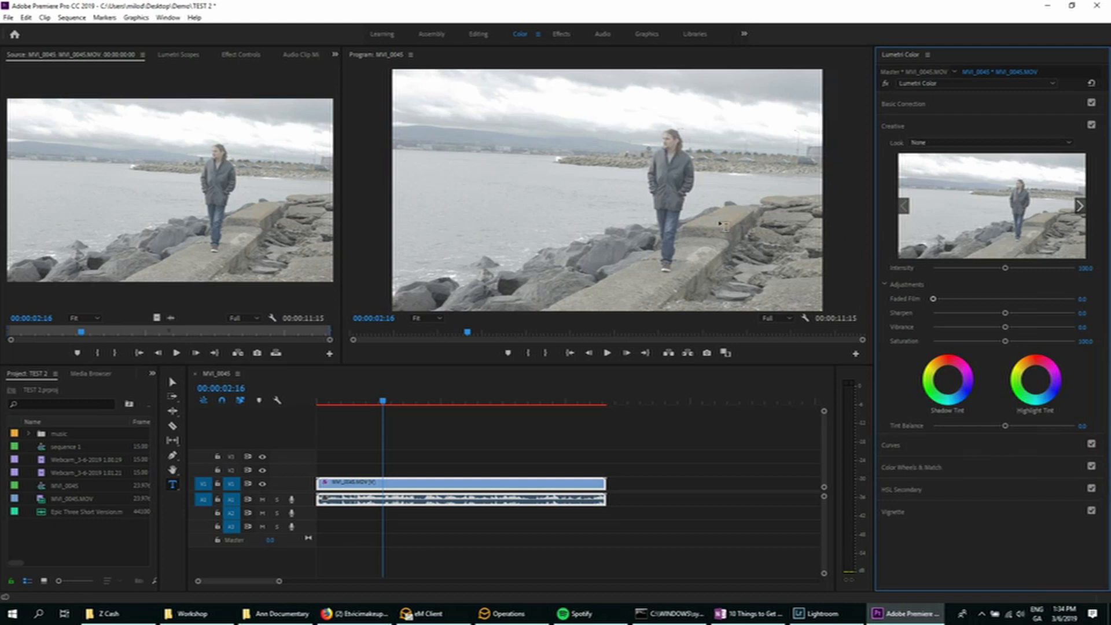
- Browse the creative look previews and apply the Domingo 145 look to the clip
{"action": "left_click", "coordinate": [1079, 206]}
{"action": "left_click", "coordinate": [1079, 206]}
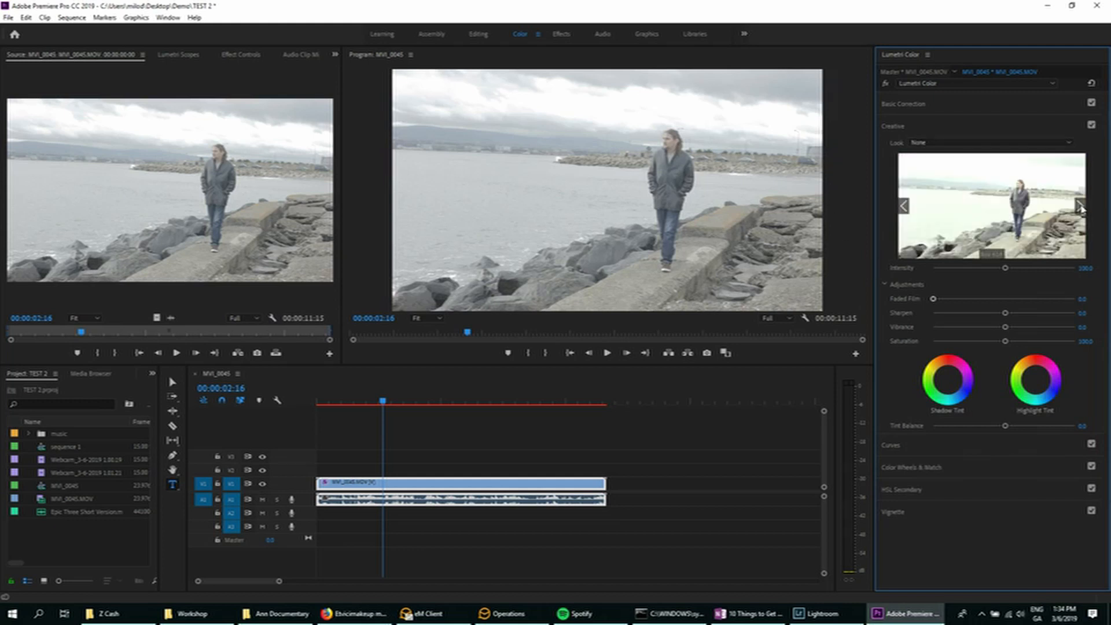
{"action": "left_click", "coordinate": [1079, 206]}
{"action": "left_click", "coordinate": [1079, 205]}
{"action": "left_click", "coordinate": [1079, 205]}
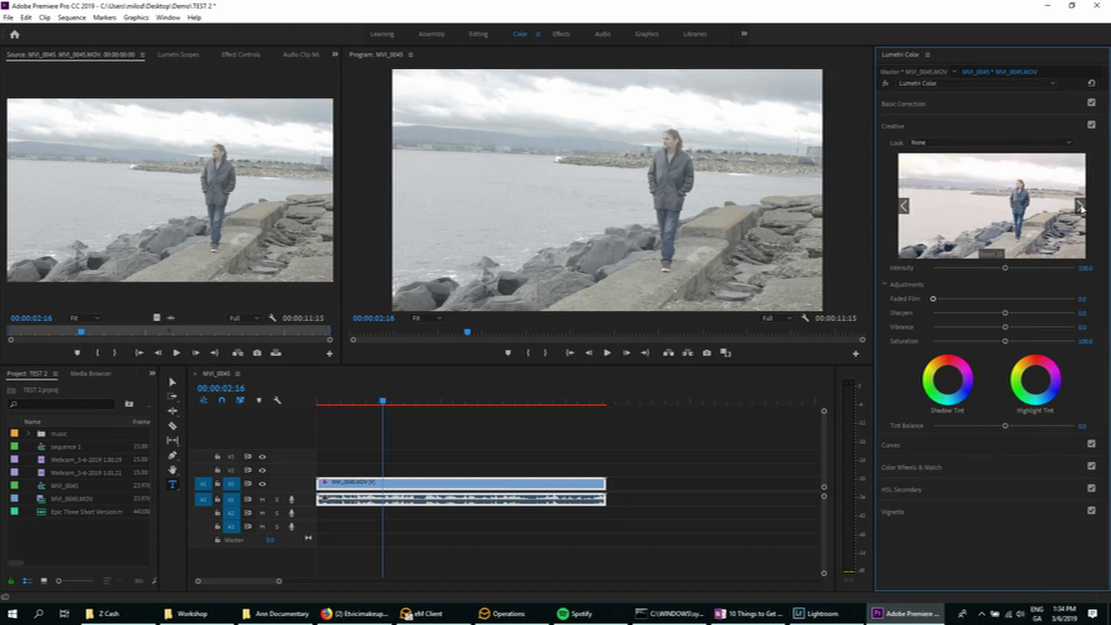
{"action": "left_click", "coordinate": [1079, 206]}
{"action": "left_click", "coordinate": [1078, 206]}
{"action": "left_click", "coordinate": [1079, 206]}
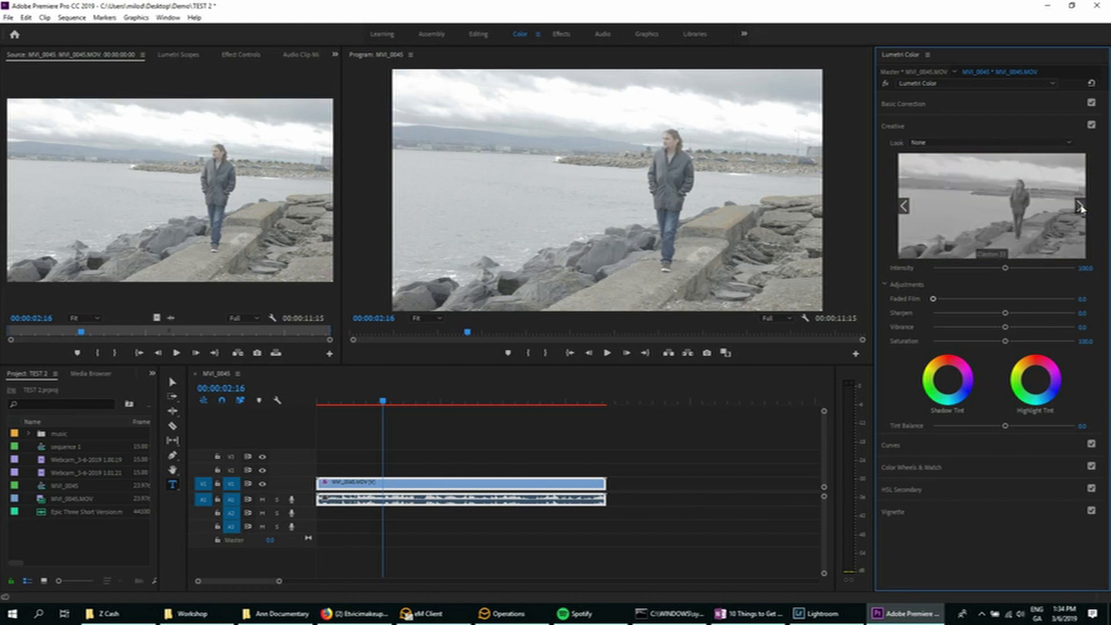
{"action": "left_click", "coordinate": [1079, 206]}
{"action": "left_click", "coordinate": [1078, 206]}
{"action": "left_click", "coordinate": [1079, 205]}
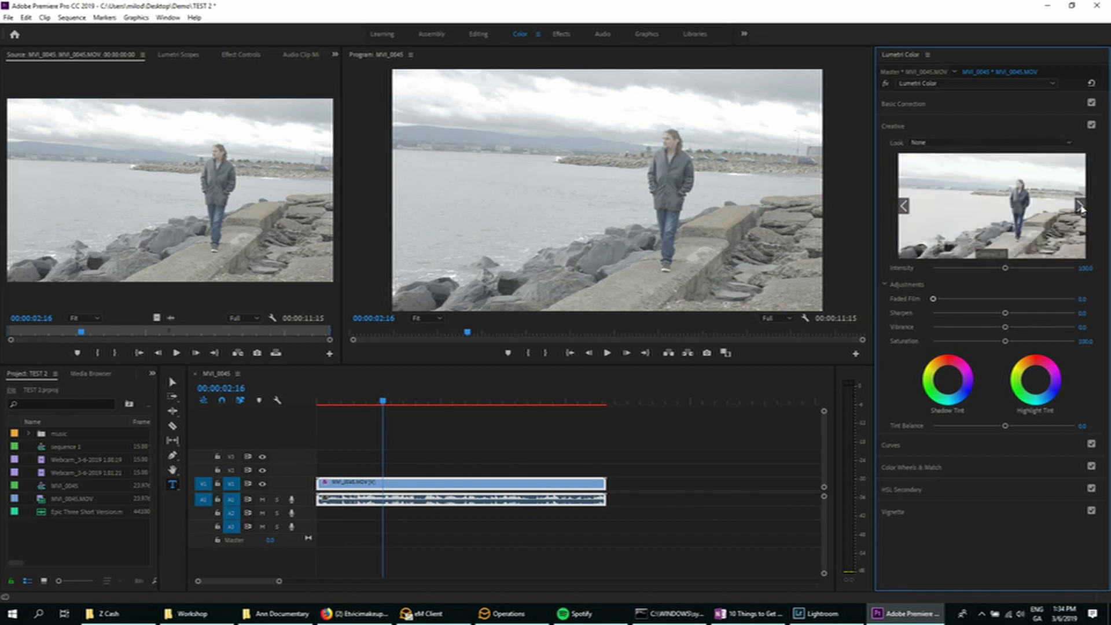
{"action": "left_click", "coordinate": [1079, 206]}
{"action": "left_click", "coordinate": [1079, 206]}
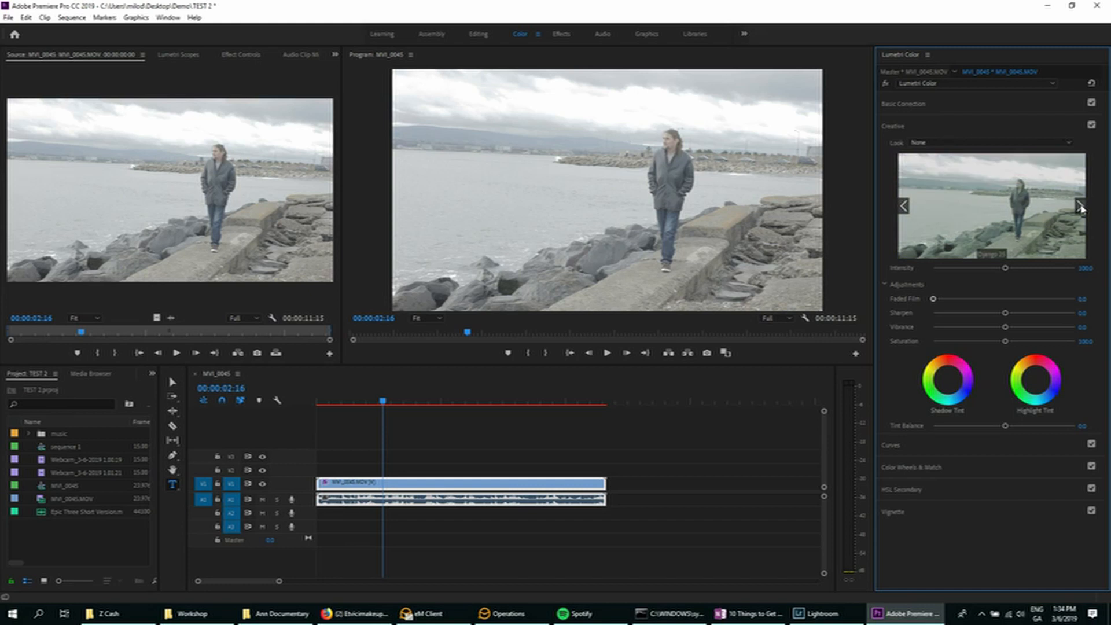
{"action": "left_click", "coordinate": [1079, 206]}
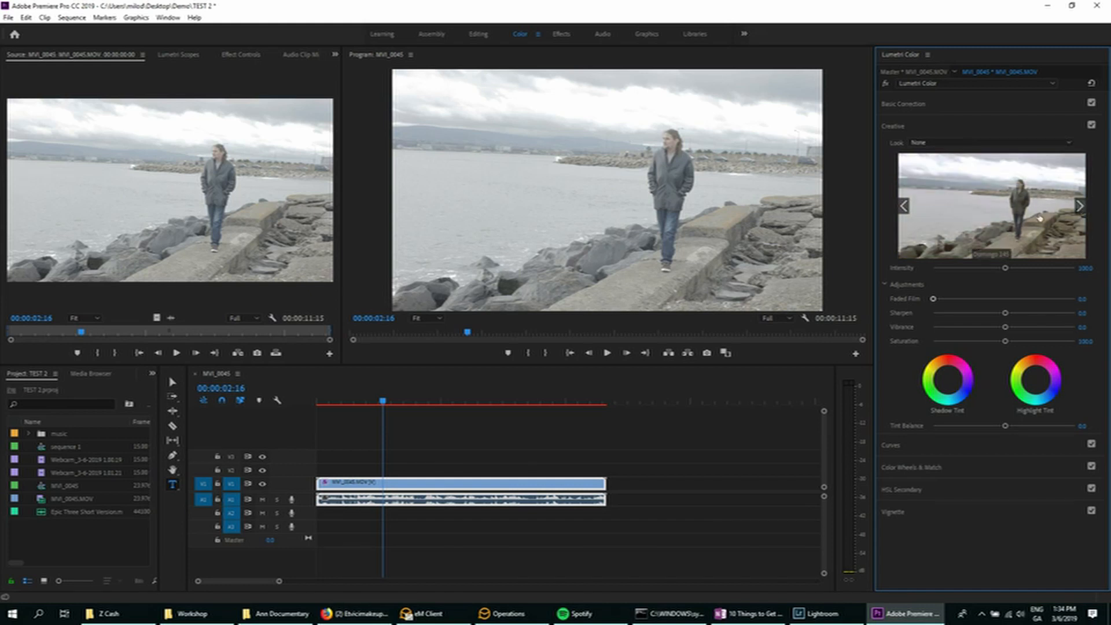
{"action": "left_click", "coordinate": [990, 258]}
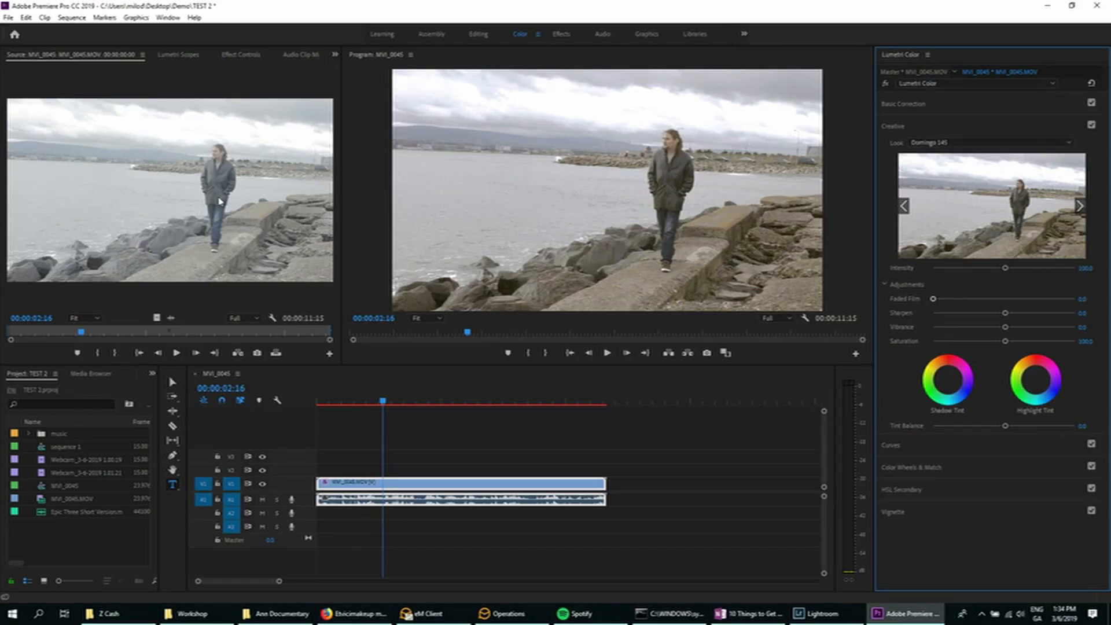
{"action": "left_click", "coordinate": [189, 202]}
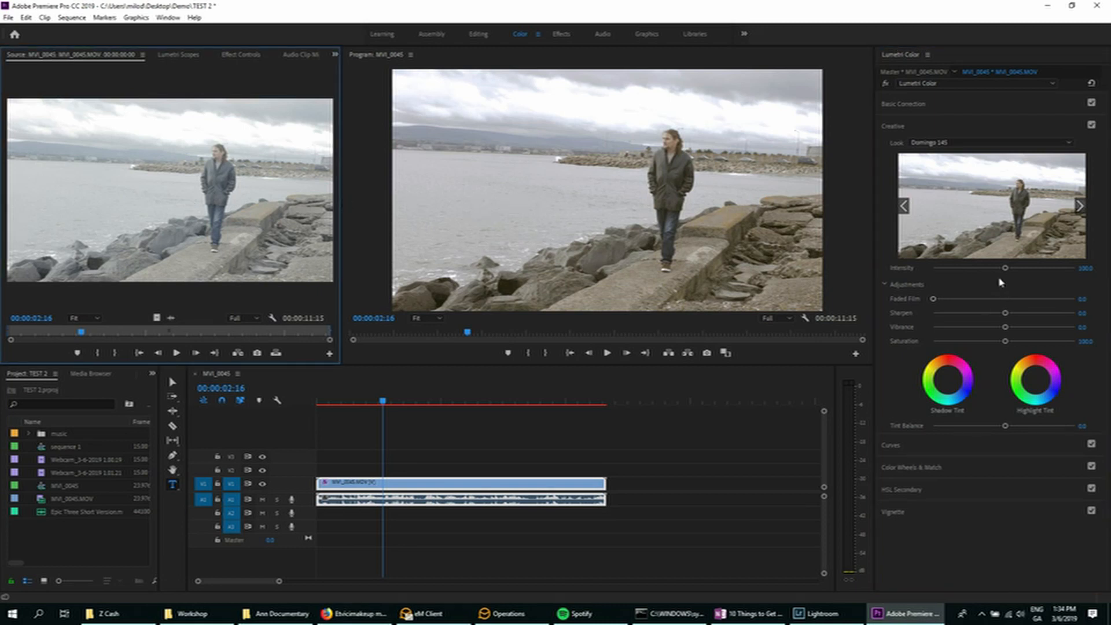
- Raise the creative look's Intensity to about 101.5 and increase its Sharpen amount
{"action": "left_click_drag", "start_coordinate": [1006, 270], "coordinate": [1006, 279]}
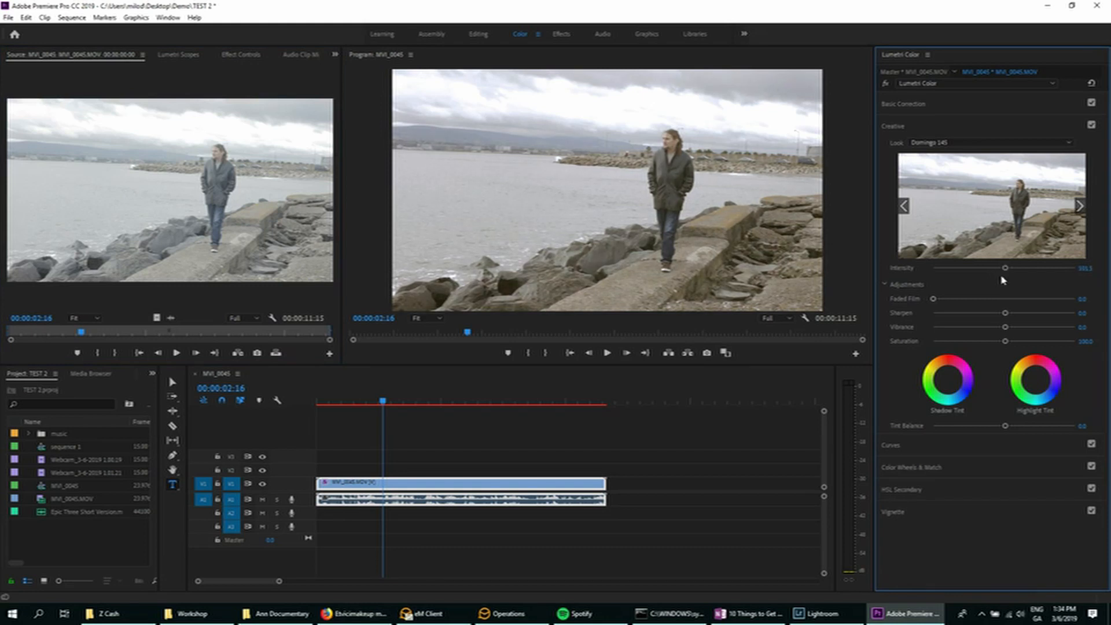
{"action": "left_click", "coordinate": [932, 106]}
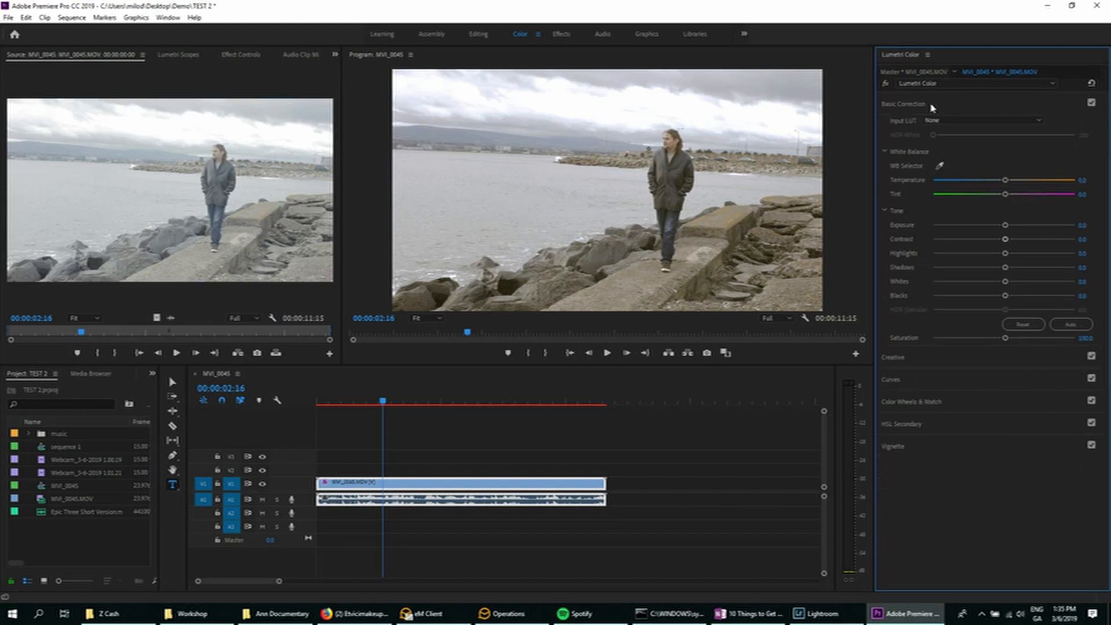
{"action": "left_click", "coordinate": [947, 355]}
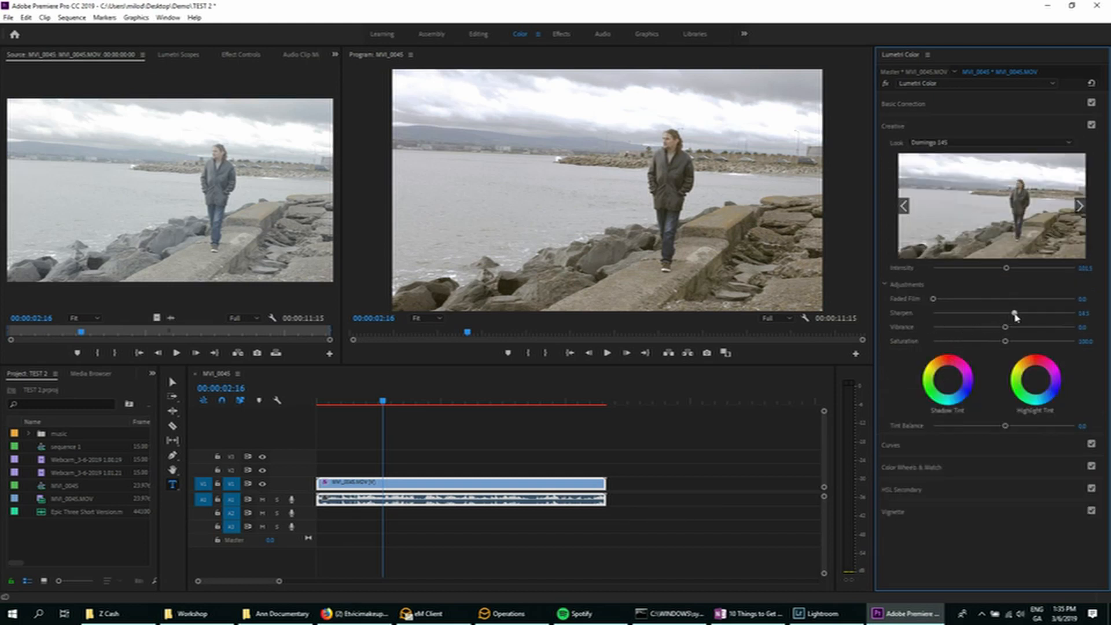
{"action": "mouse_move", "coordinate": [1005, 313]}
{"action": "left_mouse_down"}
{"action": "mouse_move", "coordinate": [981, 315]}
{"action": "mouse_move", "coordinate": [1021, 322]}
{"action": "left_mouse_up"}
- Review the Curves, Color Wheels & Match and HSL Secondary adjustments for the clip
{"action": "left_click", "coordinate": [956, 445]}
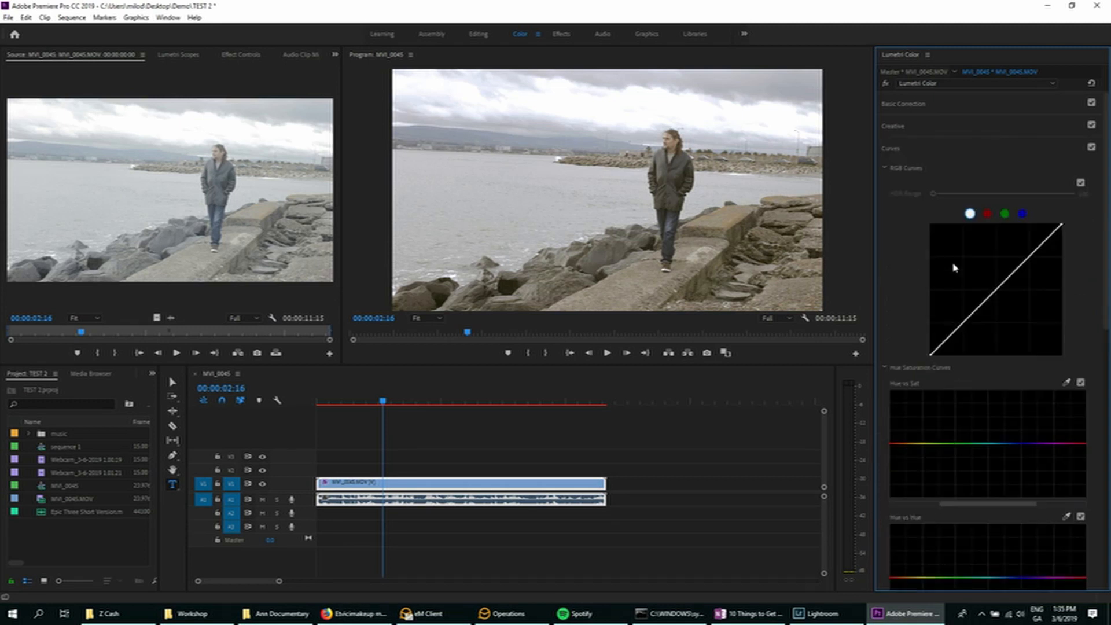
{"action": "scroll", "coordinate": [933, 403], "scroll_direction": "down", "scroll_amount": 1}
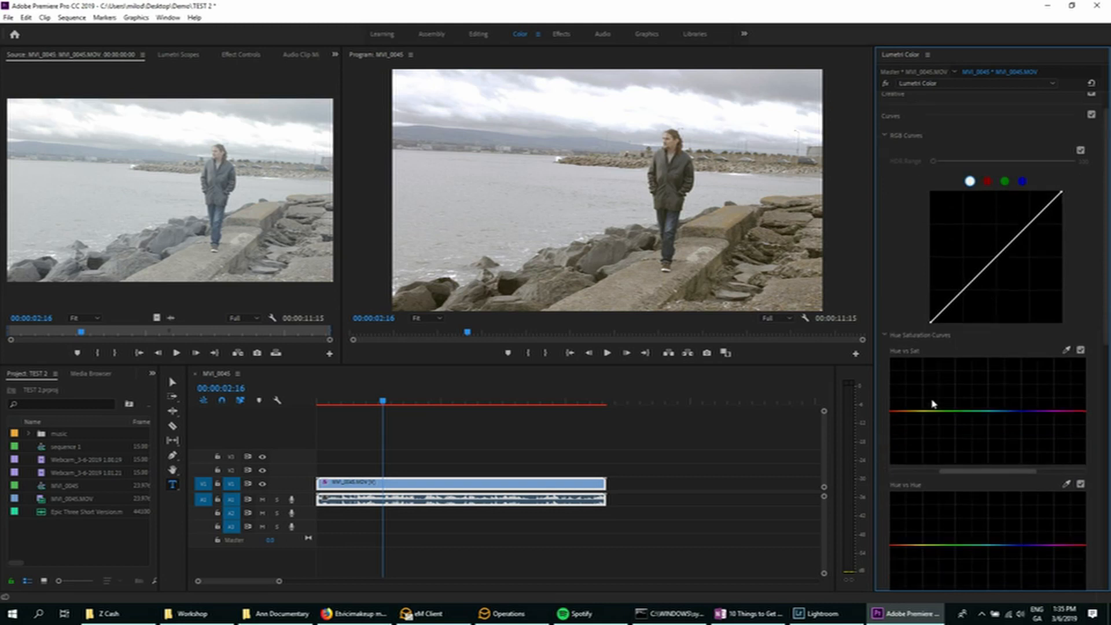
{"action": "scroll", "coordinate": [931, 403], "scroll_direction": "down", "scroll_amount": 10}
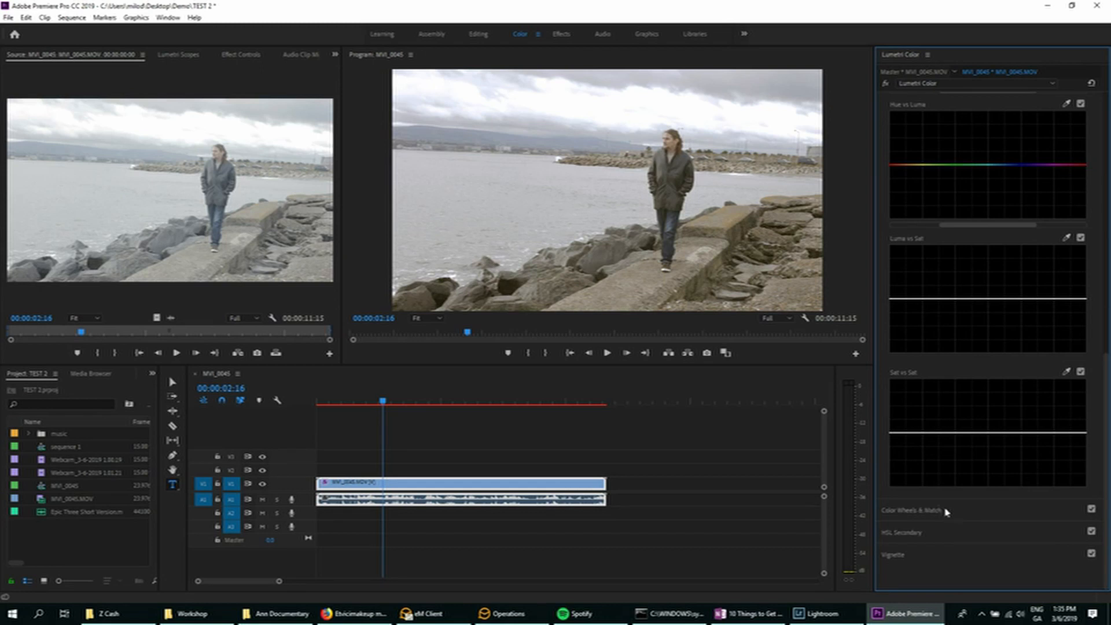
{"action": "left_click", "coordinate": [963, 510]}
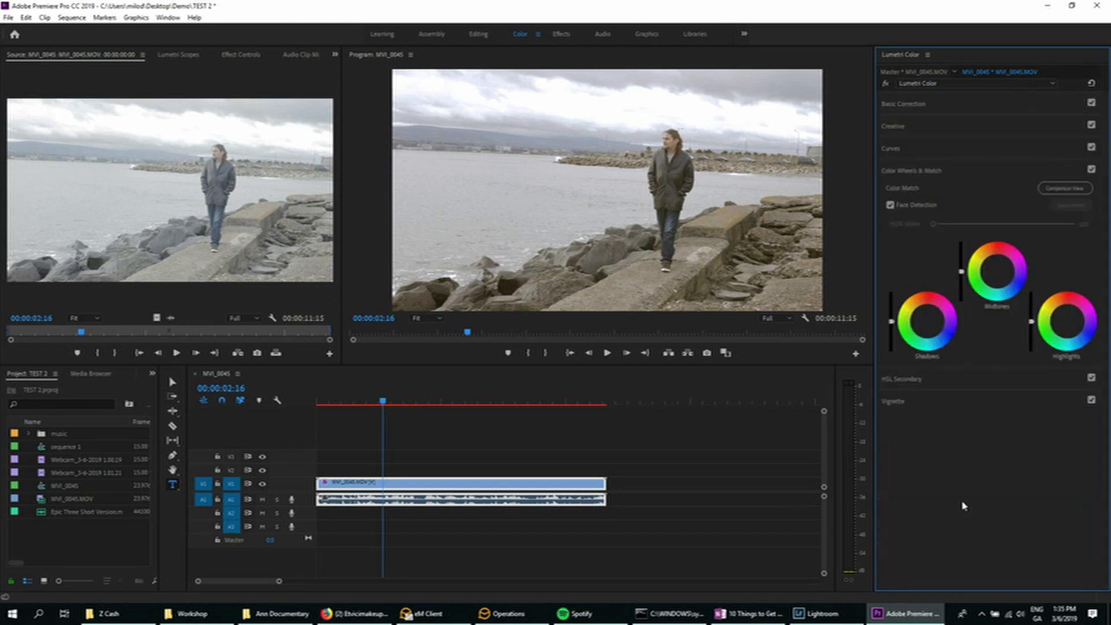
{"action": "left_click", "coordinate": [940, 384]}
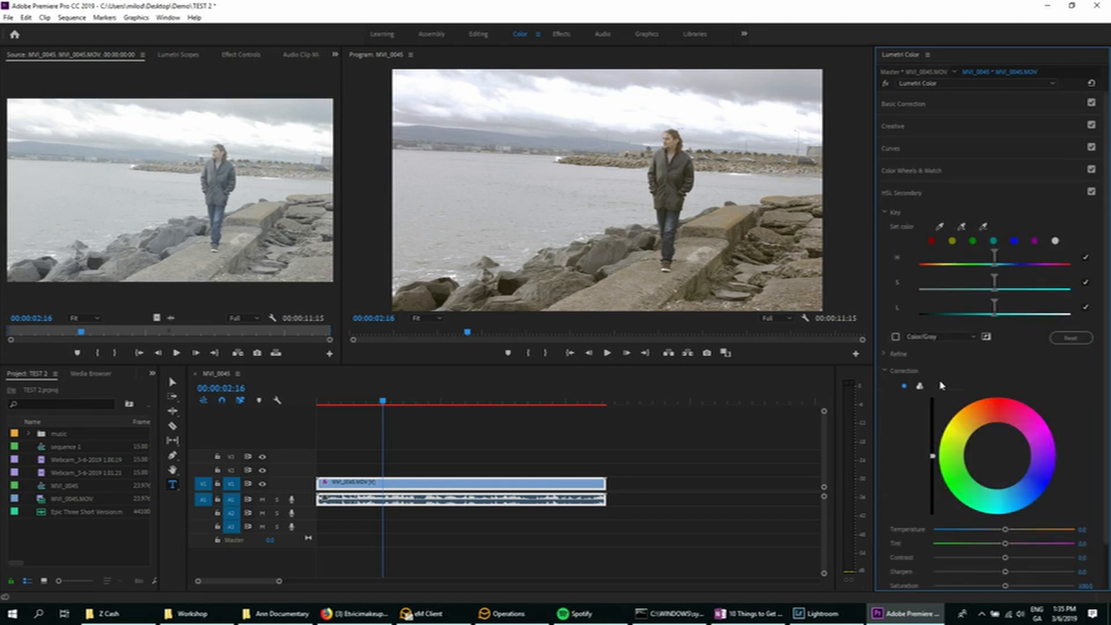
{"action": "scroll", "coordinate": [1007, 343], "scroll_direction": "down", "scroll_amount": 2}
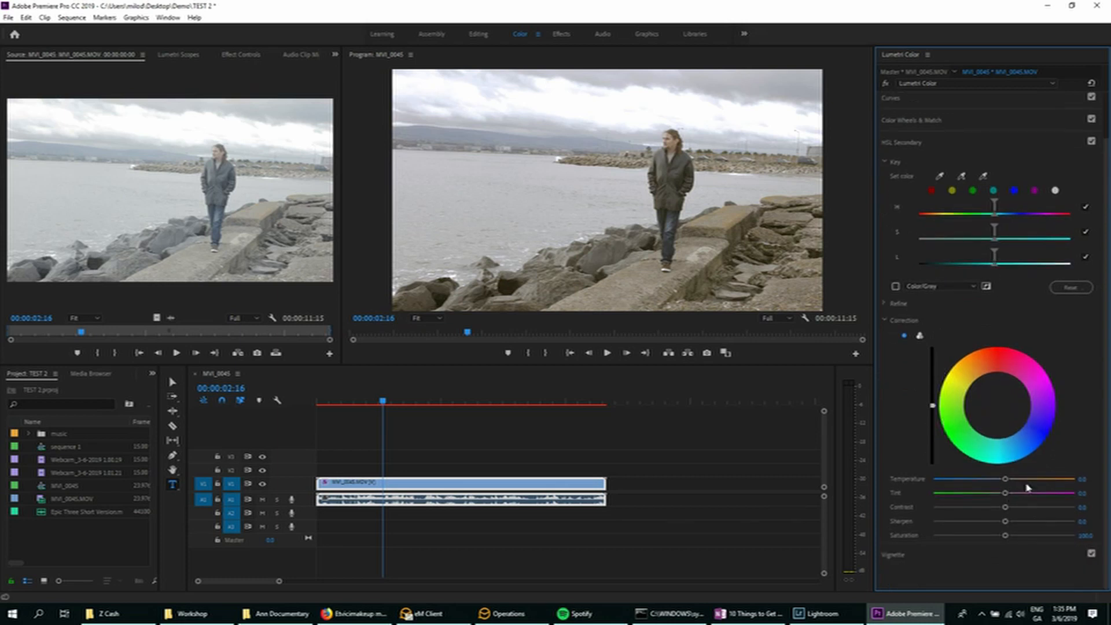
{"action": "mouse_move", "coordinate": [1005, 496]}
{"action": "left_mouse_down"}
{"action": "mouse_move", "coordinate": [965, 496]}
{"action": "mouse_move", "coordinate": [1011, 496]}
{"action": "left_mouse_up"}
- Set the Vignette Amount to about -1.4 and return to the Basic Correction settings
{"action": "left_click", "coordinate": [929, 555]}
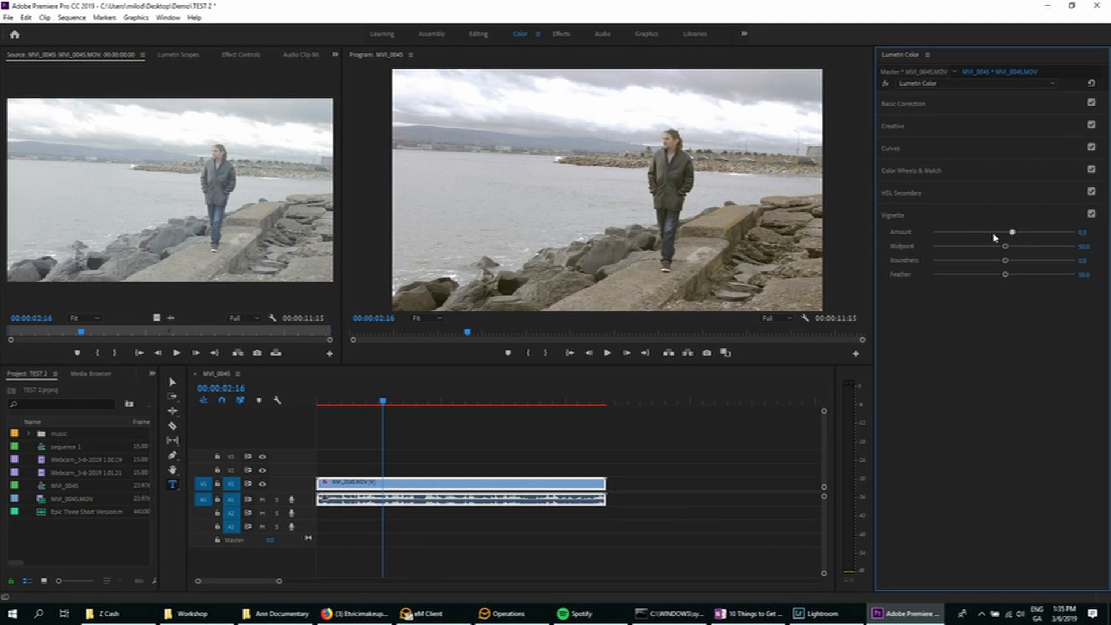
{"action": "left_click", "coordinate": [1030, 232]}
{"action": "left_click_drag", "start_coordinate": [1021, 247], "coordinate": [973, 246]}
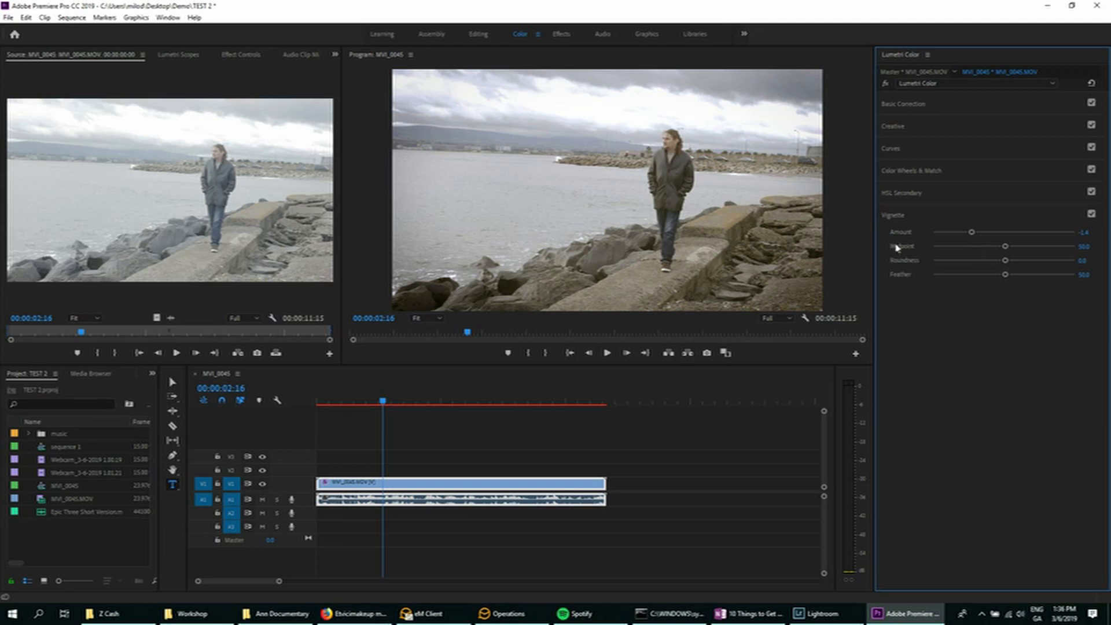
{"action": "left_click", "coordinate": [946, 112]}
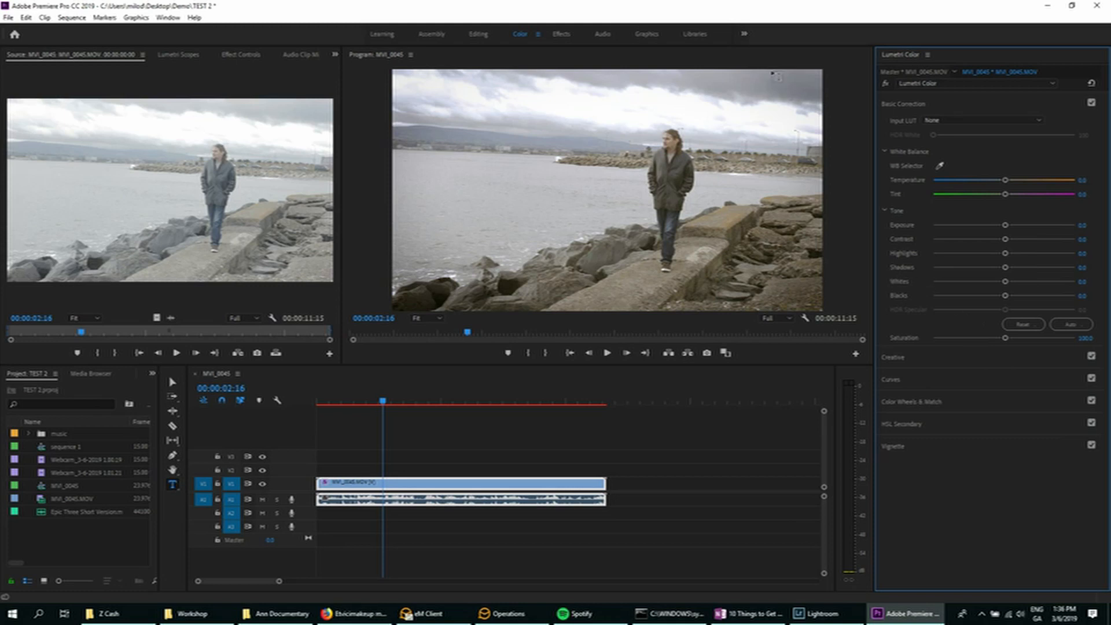
- Switch to the workspace with Effect Controls and the Effects library, and delete the Lumetri Color effect from the MVI_0045.MOV clip
{"action": "left_click", "coordinate": [744, 34]}
{"action": "left_click", "coordinate": [755, 74]}
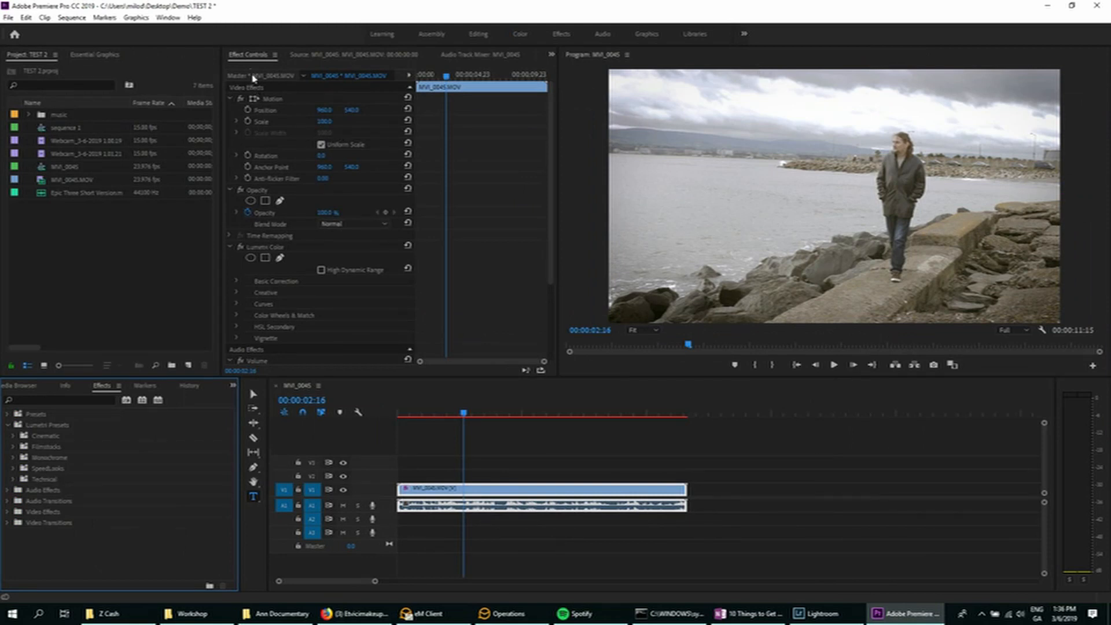
{"action": "left_click", "coordinate": [256, 247]}
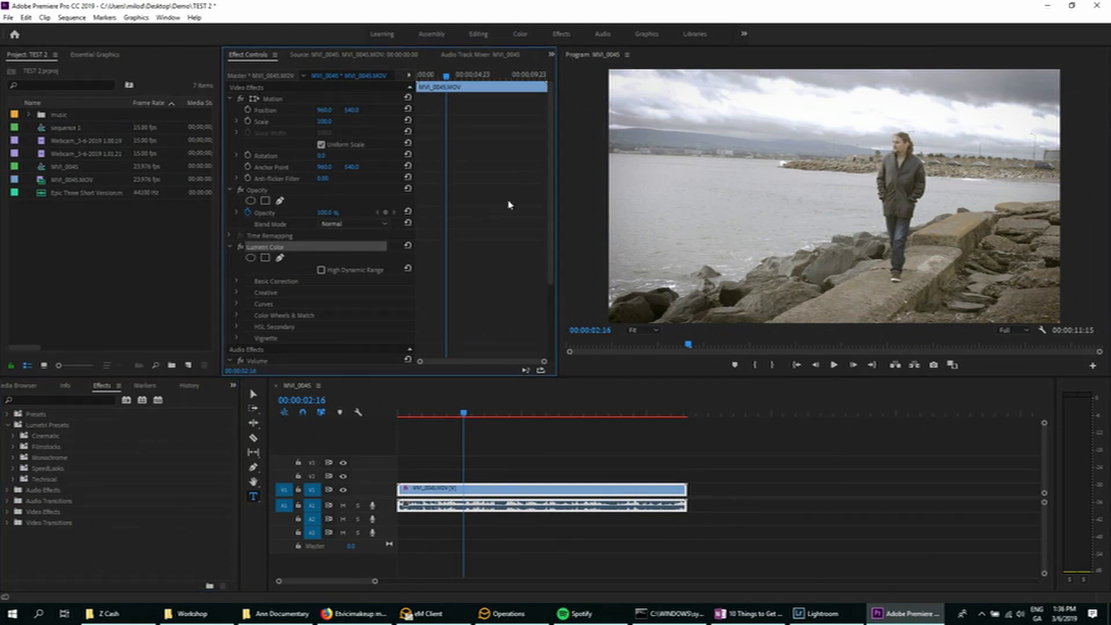
{"action": "left_click_drag", "start_coordinate": [550, 179], "coordinate": [560, 260]}
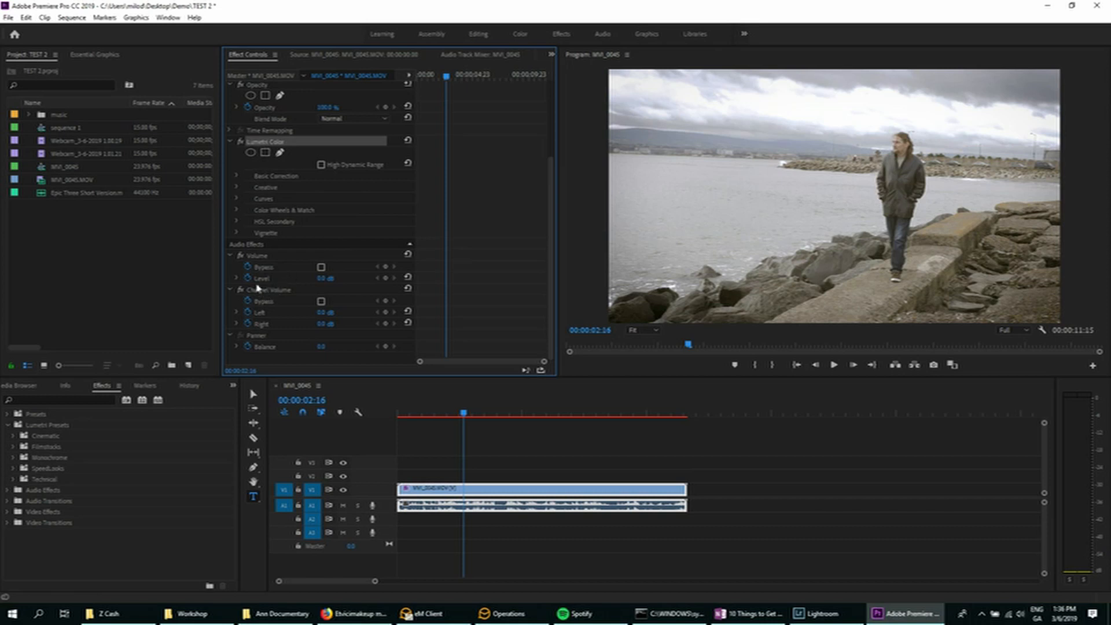
{"action": "left_click", "coordinate": [237, 187]}
{"action": "left_click", "coordinate": [237, 187]}
{"action": "left_click", "coordinate": [237, 177]}
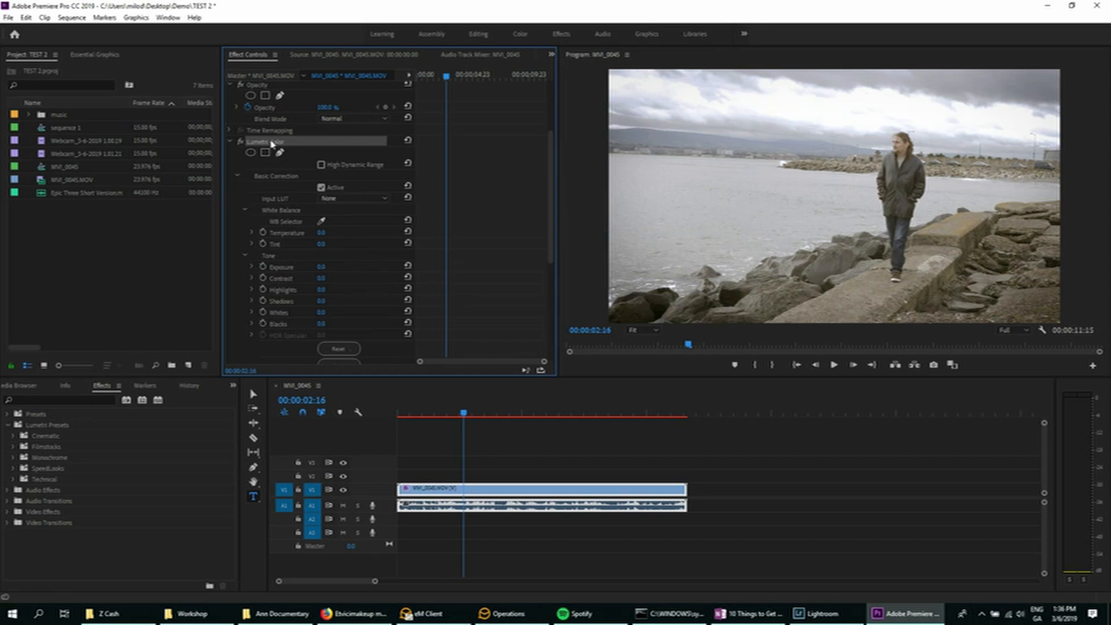
{"action": "key", "text": "Delete"}
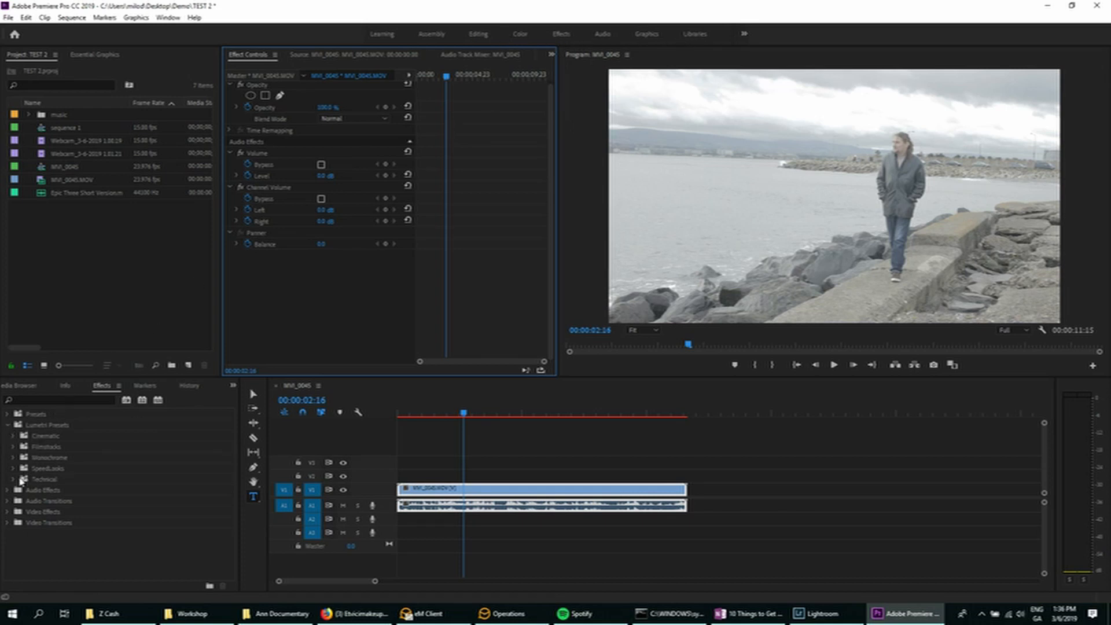
- Apply the Cinespace 100 preset from the Cinematic Lumetri presets to the MVI_0045.MOV clip
{"action": "left_click", "coordinate": [14, 438]}
{"action": "left_click", "coordinate": [14, 438]}
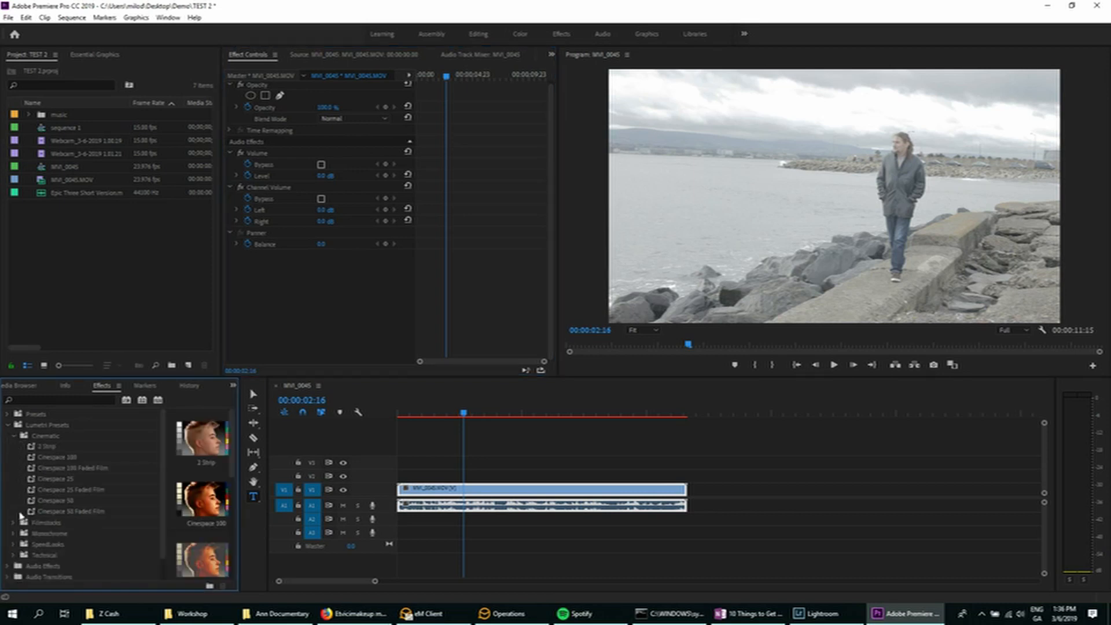
{"action": "left_click", "coordinate": [14, 524]}
{"action": "scroll", "coordinate": [34, 506], "scroll_direction": "down", "scroll_amount": 1}
{"action": "scroll", "coordinate": [33, 506], "scroll_direction": "up", "scroll_amount": 2}
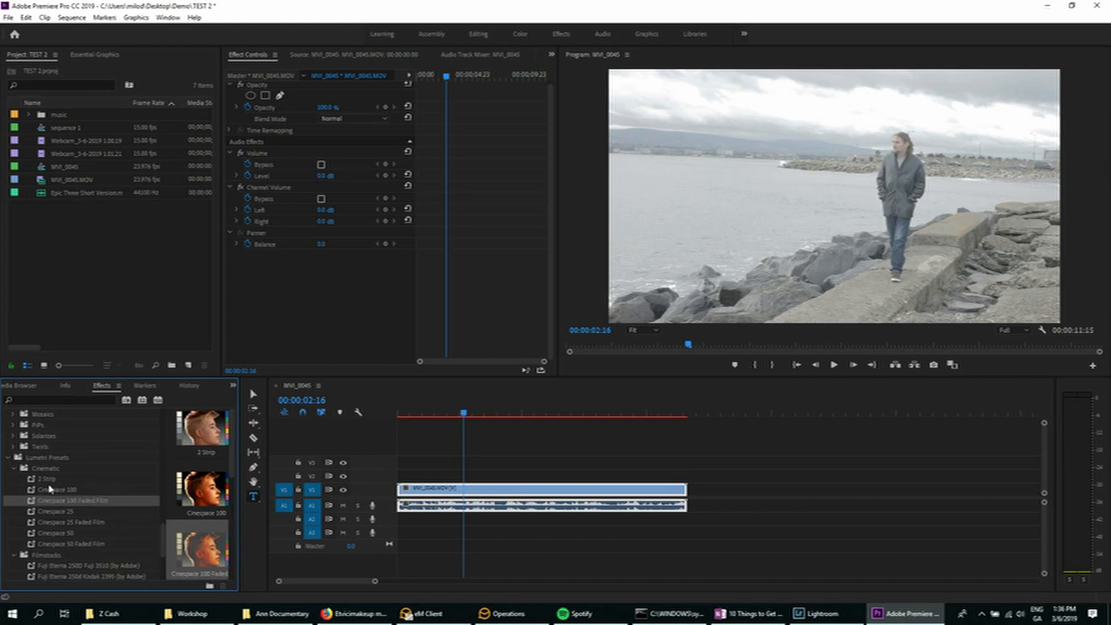
{"action": "left_click", "coordinate": [50, 490]}
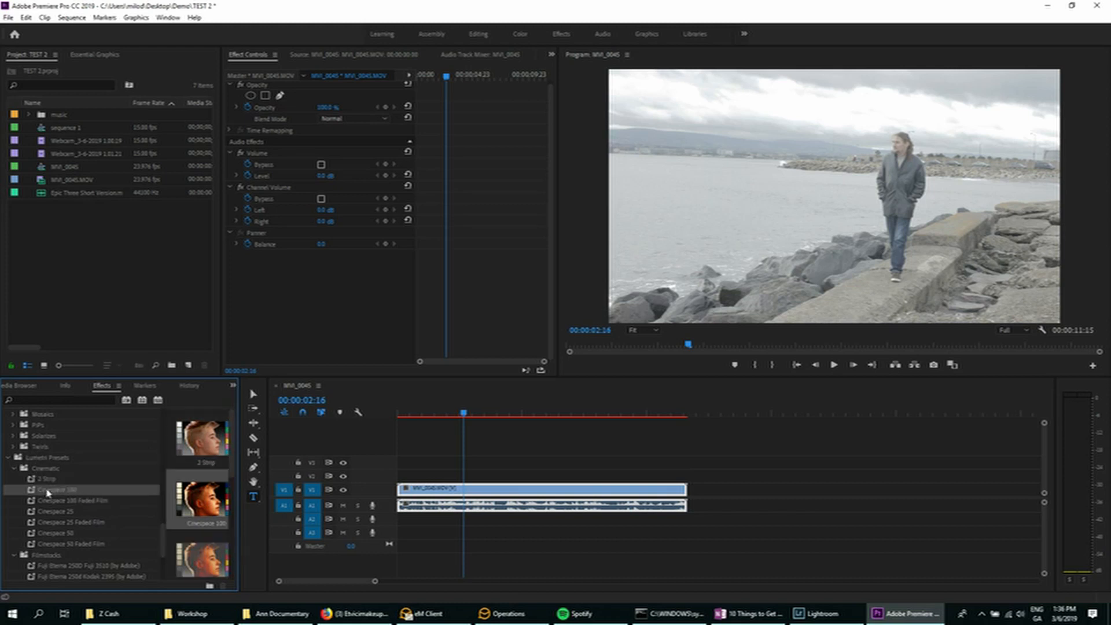
{"action": "left_click_drag", "start_coordinate": [48, 493], "coordinate": [492, 491]}
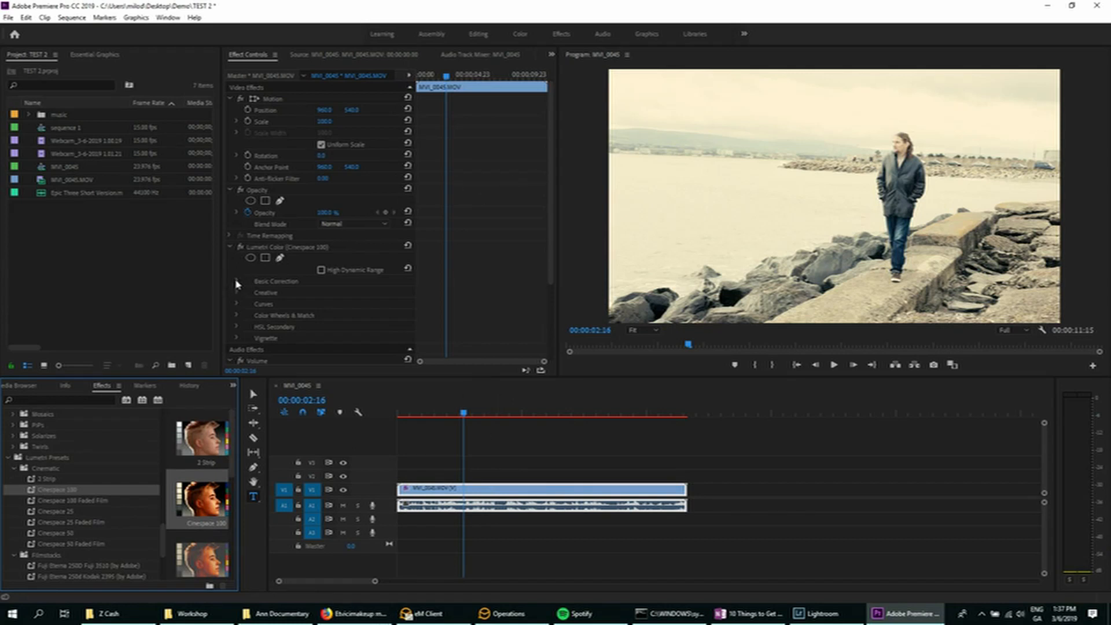
- Set the Creative Intensity of the clip's Lumetri Color effect to about 63.4 and look through the available looks
{"action": "scroll", "coordinate": [243, 286], "scroll_direction": "down", "scroll_amount": 4}
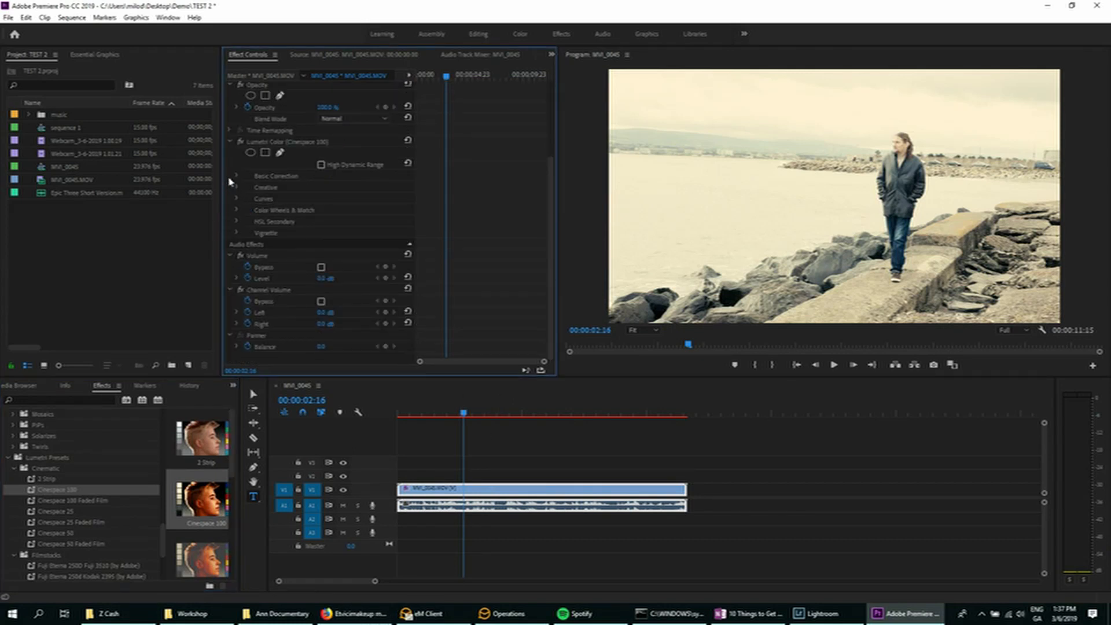
{"action": "left_click", "coordinate": [237, 187]}
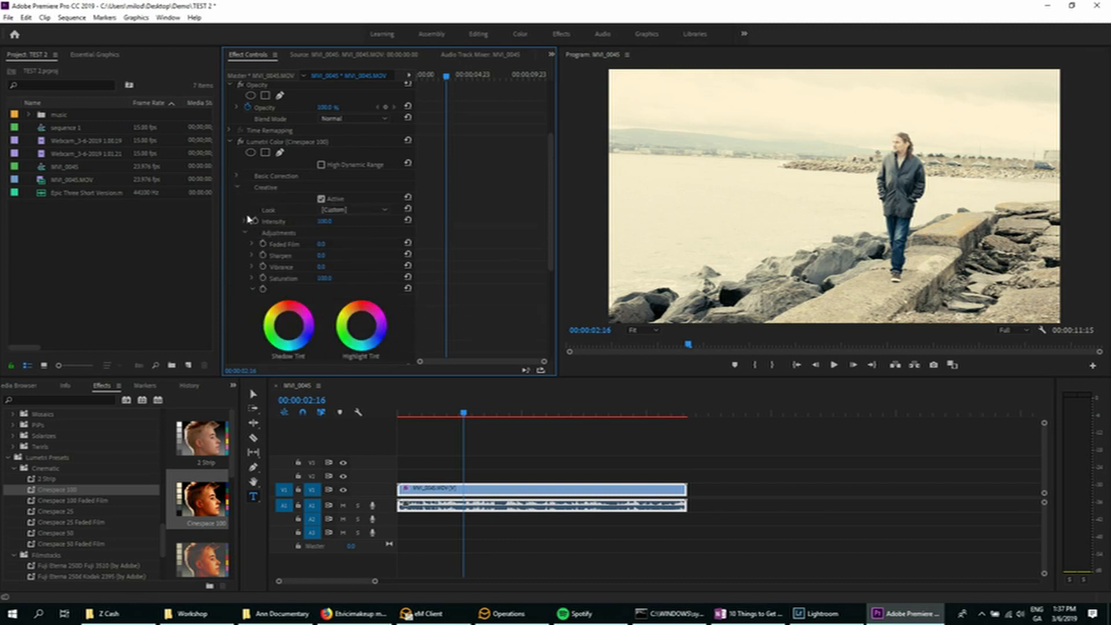
{"action": "left_click", "coordinate": [244, 221]}
{"action": "left_click_drag", "start_coordinate": [324, 241], "coordinate": [295, 245]}
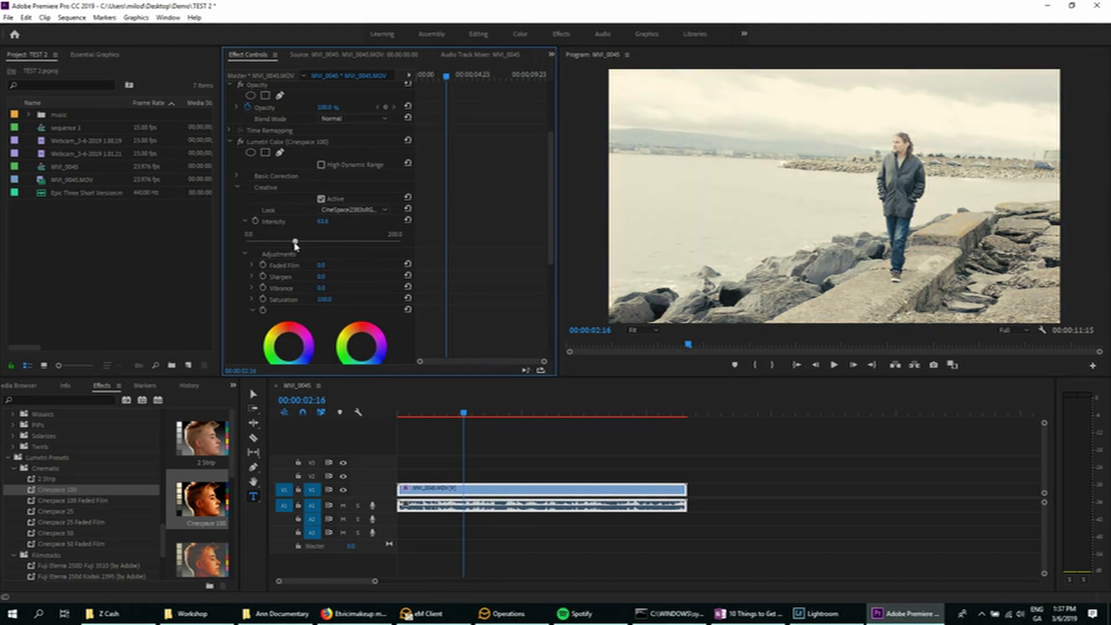
{"action": "left_click", "coordinate": [379, 210]}
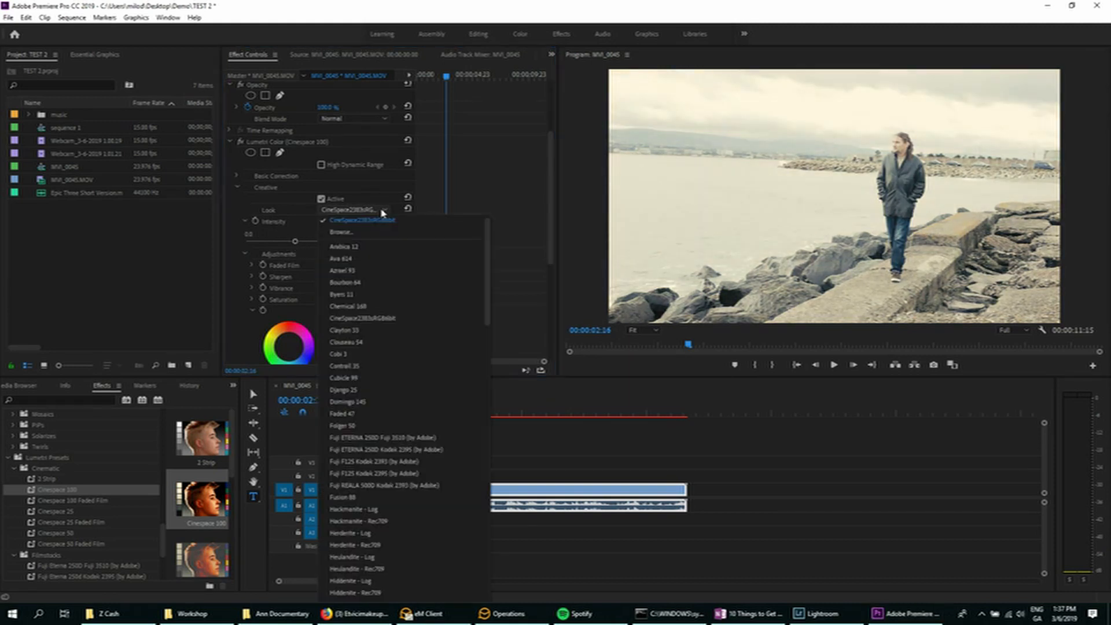
{"action": "left_click", "coordinate": [318, 295]}
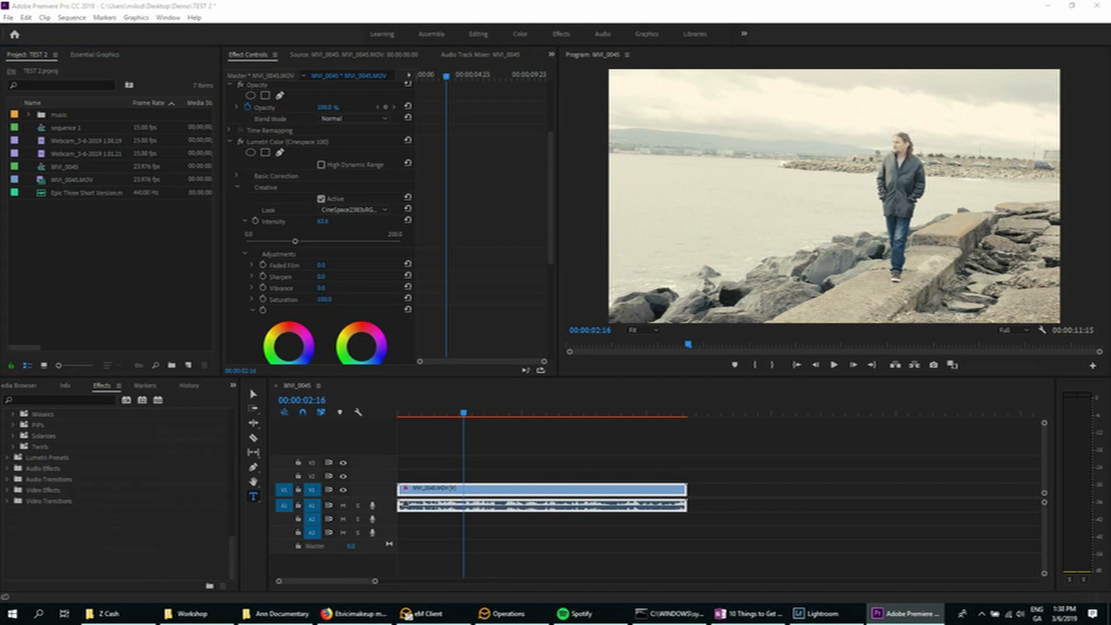
- Open sequence 1 in the timeline and trim the end of the music to the end of the webcam clip
{"action": "left_click", "coordinate": [118, 267]}
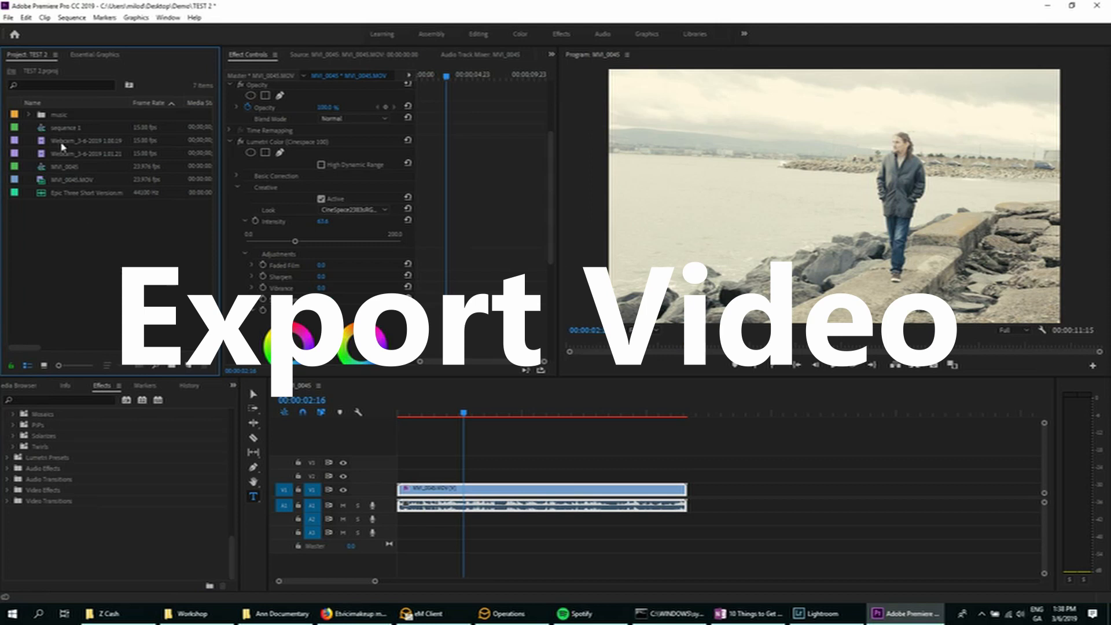
{"action": "left_click", "coordinate": [49, 129]}
{"action": "double_click", "coordinate": [46, 130]}
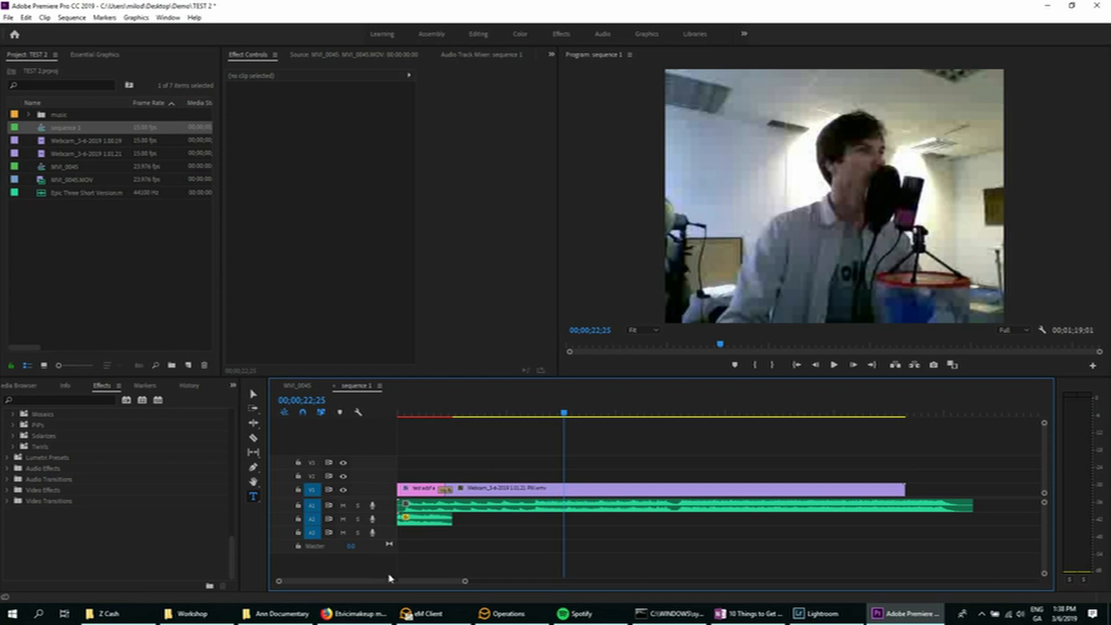
{"action": "left_click_drag", "start_coordinate": [390, 581], "coordinate": [443, 582]}
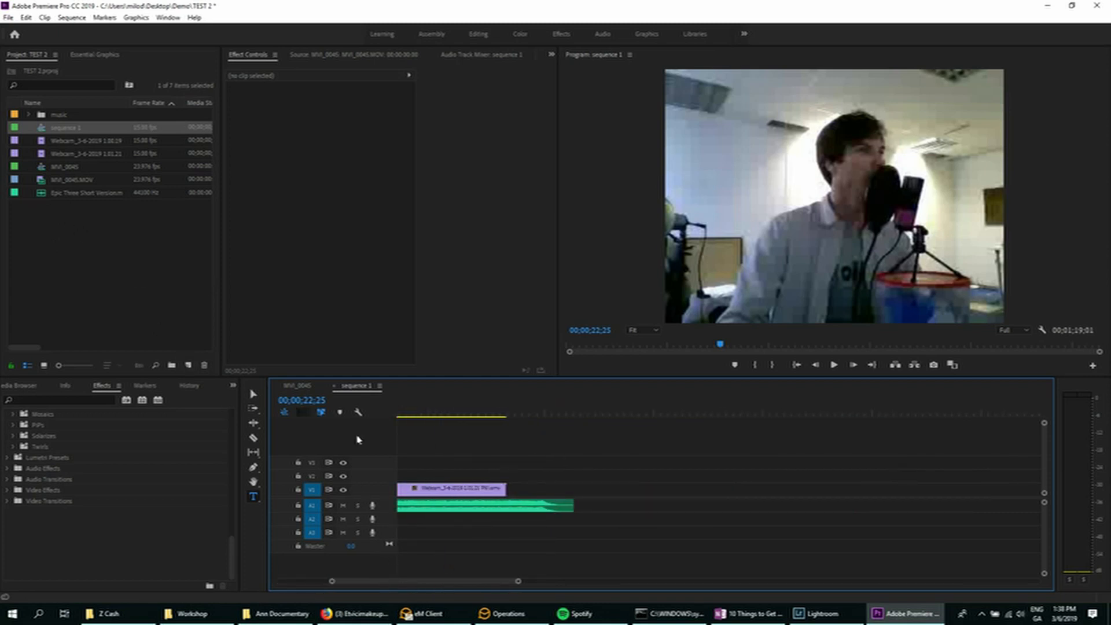
{"action": "left_click_drag", "start_coordinate": [572, 505], "coordinate": [505, 506]}
- Add MVI_0045.MOV to sequence 1 directly after the webcam clip and move the playhead to 00;01;06;06
{"action": "scroll", "coordinate": [390, 589], "scroll_direction": "left", "scroll_amount": 5}
{"action": "left_click_drag", "start_coordinate": [67, 180], "coordinate": [913, 499]}
{"action": "mouse_move", "coordinate": [899, 415]}
{"action": "left_mouse_down"}
{"action": "mouse_move", "coordinate": [928, 418]}
{"action": "mouse_move", "coordinate": [879, 415]}
{"action": "left_mouse_up"}
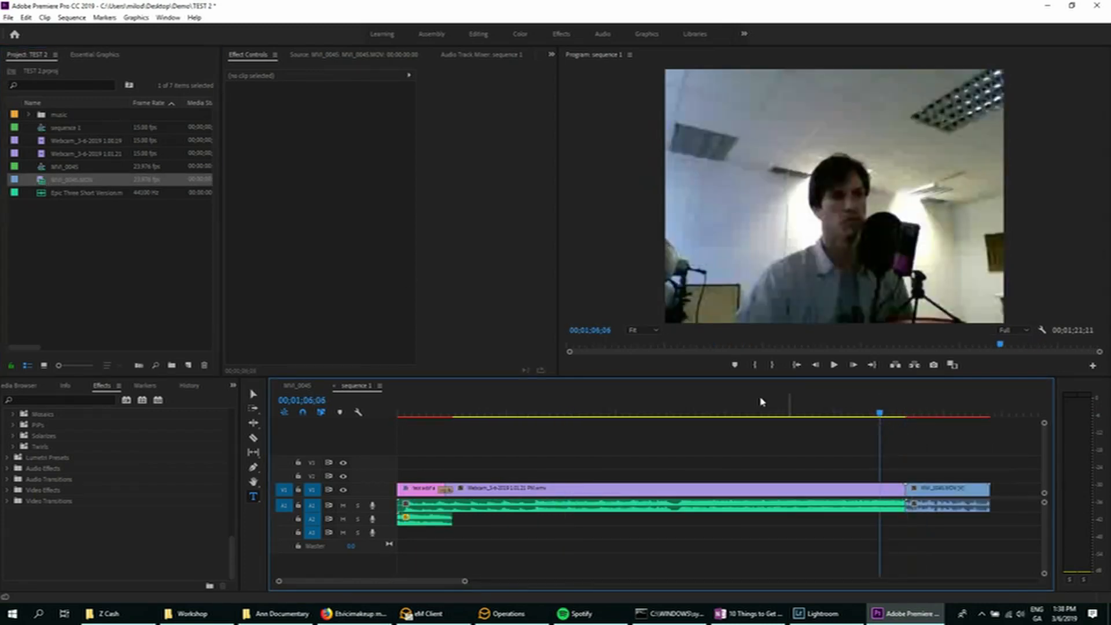
{"action": "left_click", "coordinate": [86, 245]}
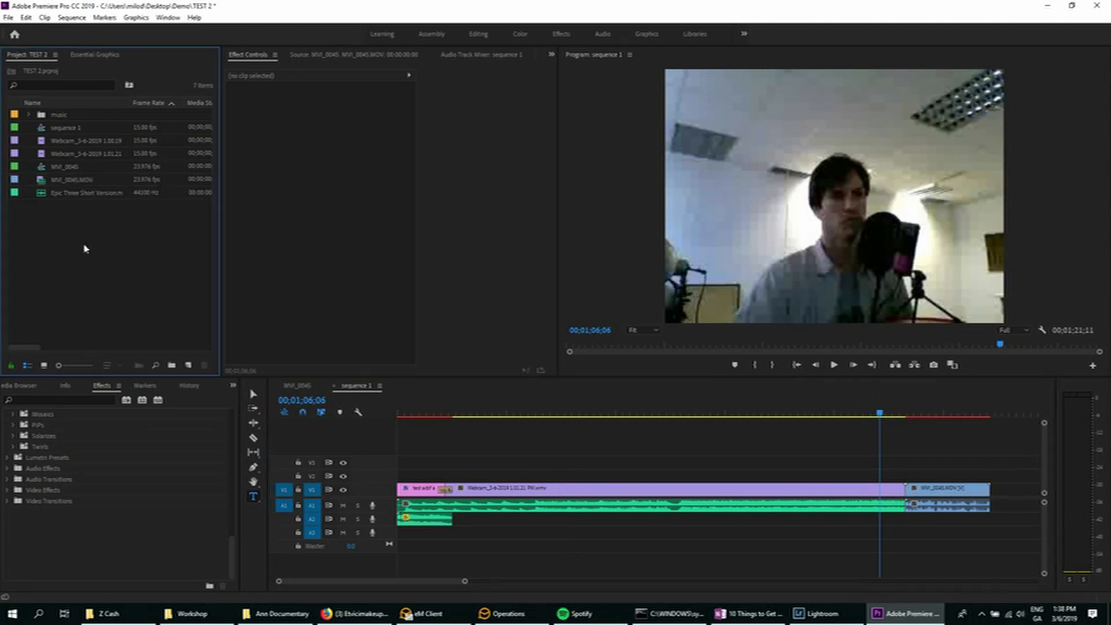
{"action": "left_click", "coordinate": [42, 133]}
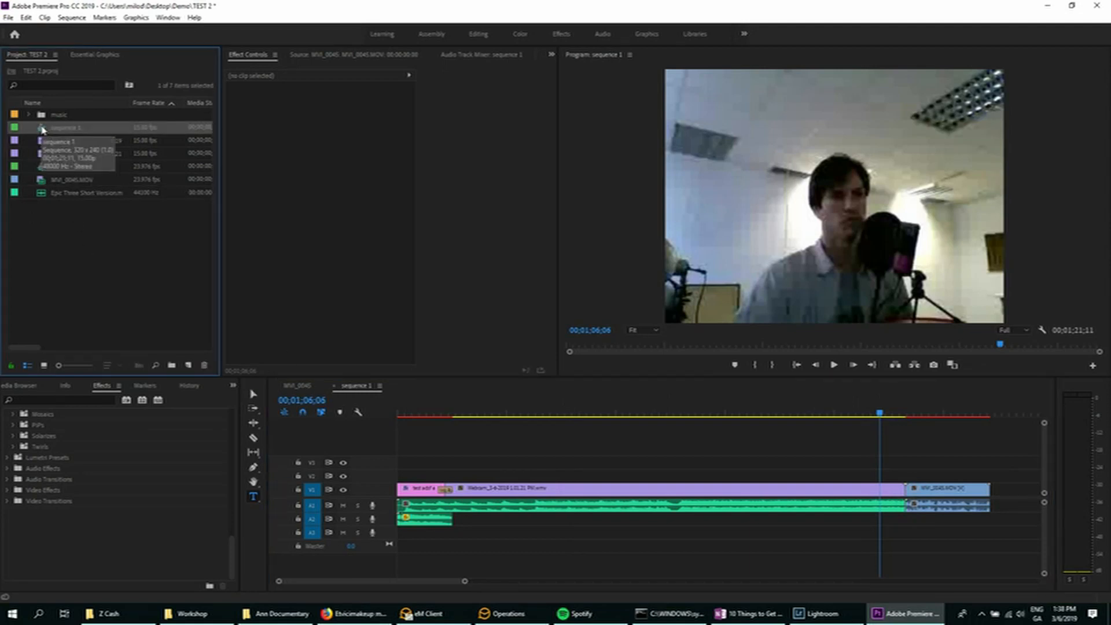
{"action": "right_click", "coordinate": [43, 131]}
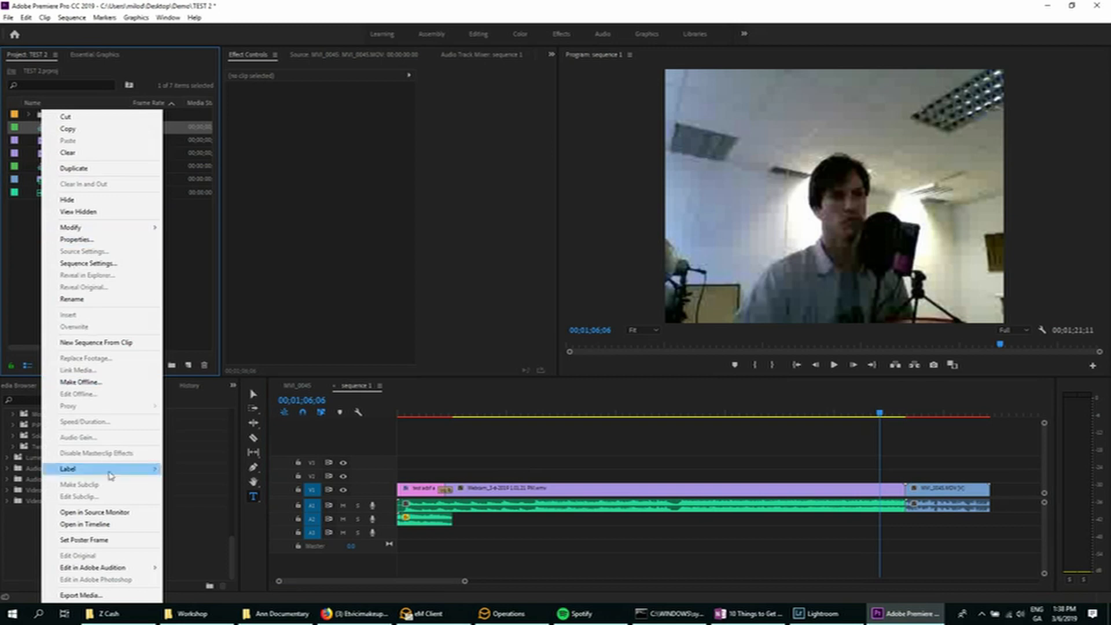
{"action": "left_click", "coordinate": [200, 301]}
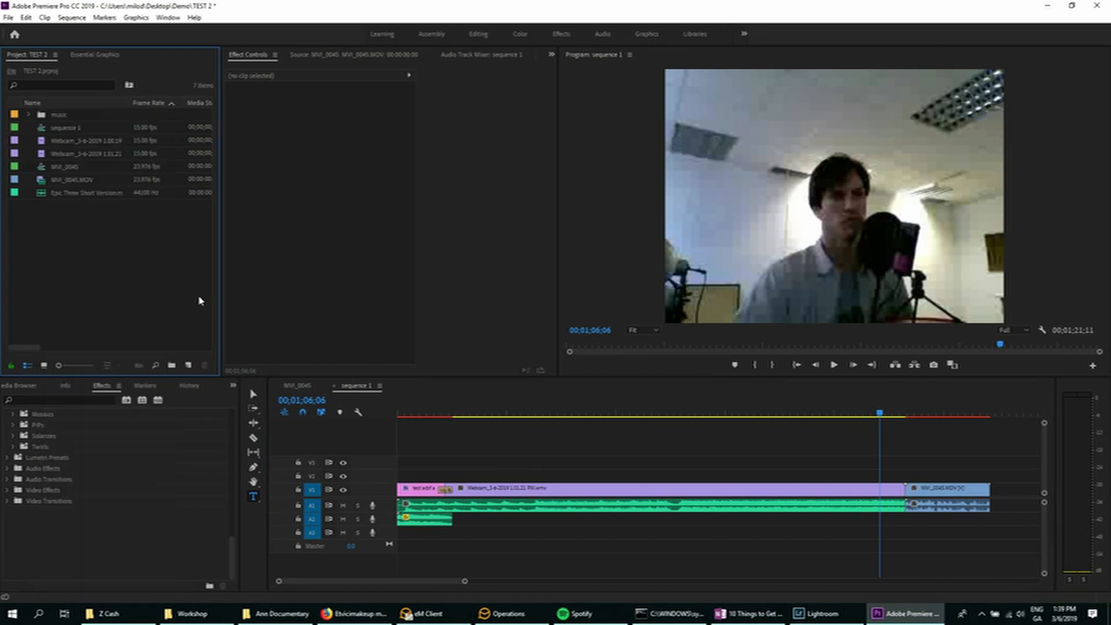
{"action": "left_click", "coordinate": [10, 17]}
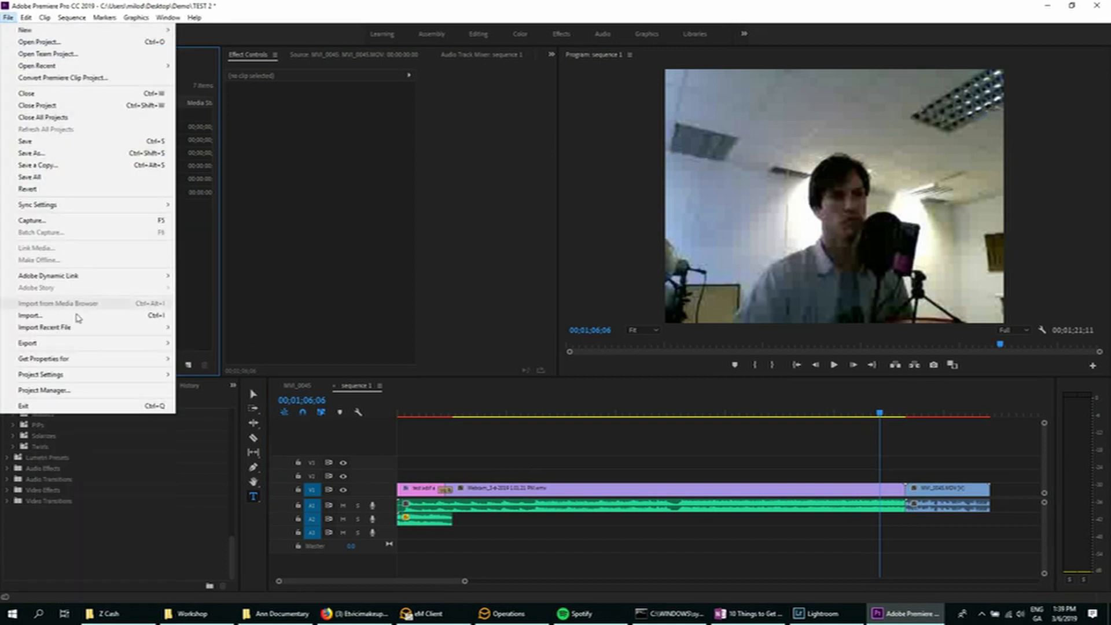
{"action": "mouse_move", "coordinate": [86, 348]}
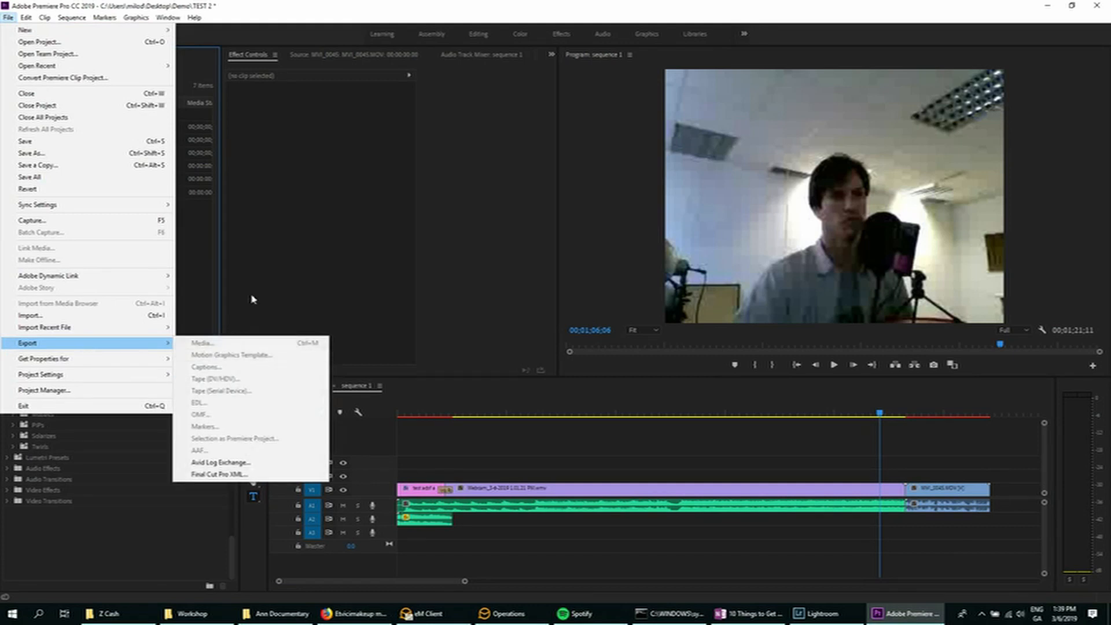
{"action": "left_click", "coordinate": [253, 289]}
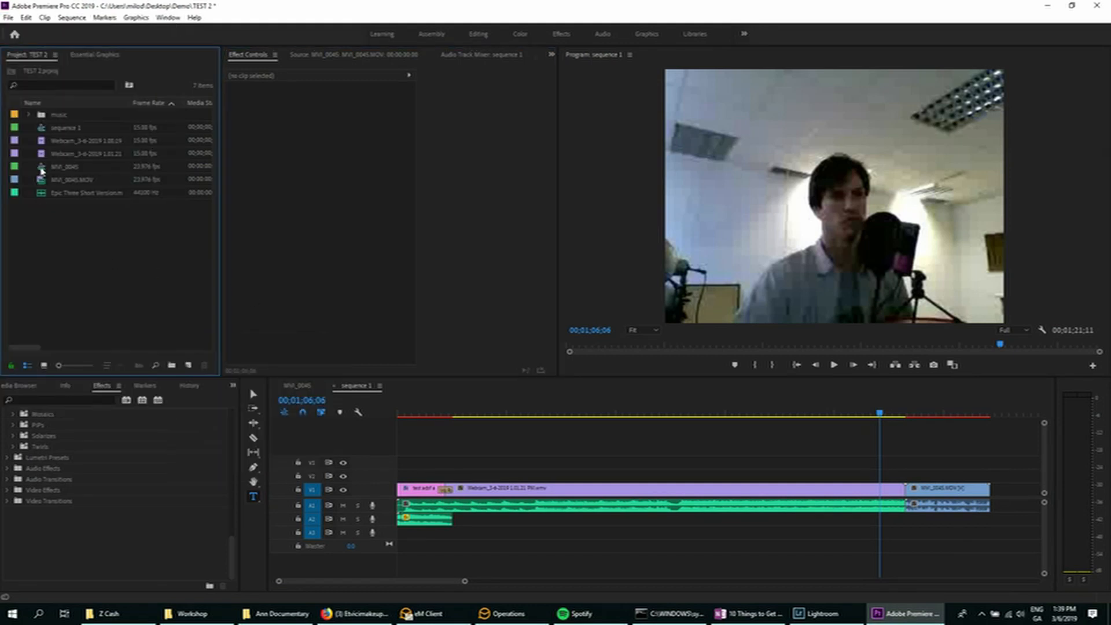
- Open the media export settings for sequence 1 and preview the added clip at about 00;01;17;17
{"action": "left_click", "coordinate": [40, 127]}
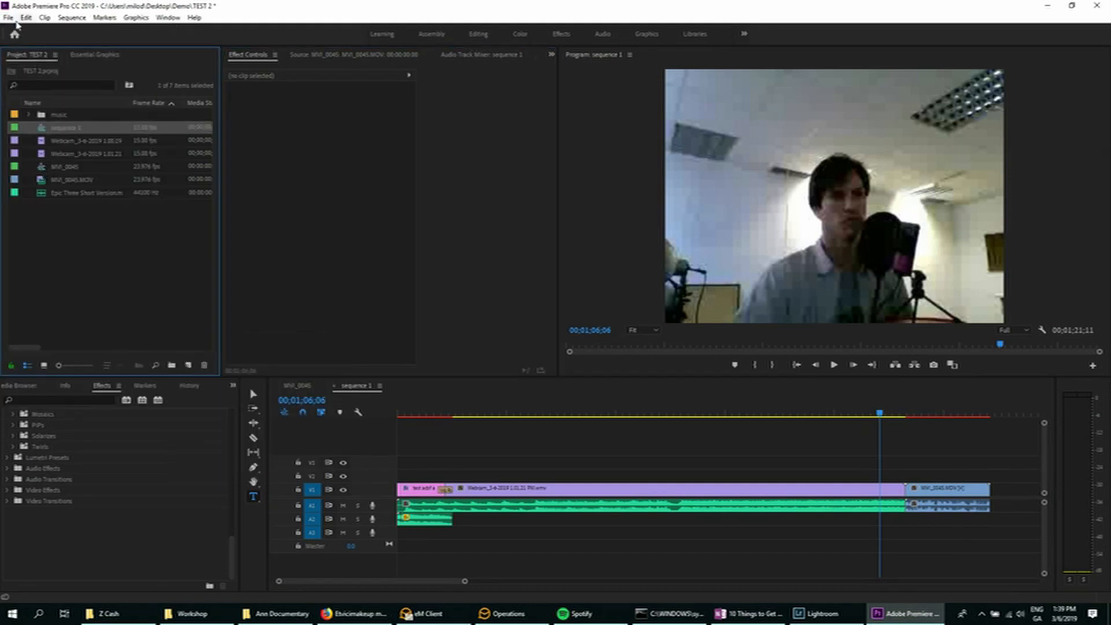
{"action": "left_click", "coordinate": [9, 18]}
{"action": "mouse_move", "coordinate": [47, 347]}
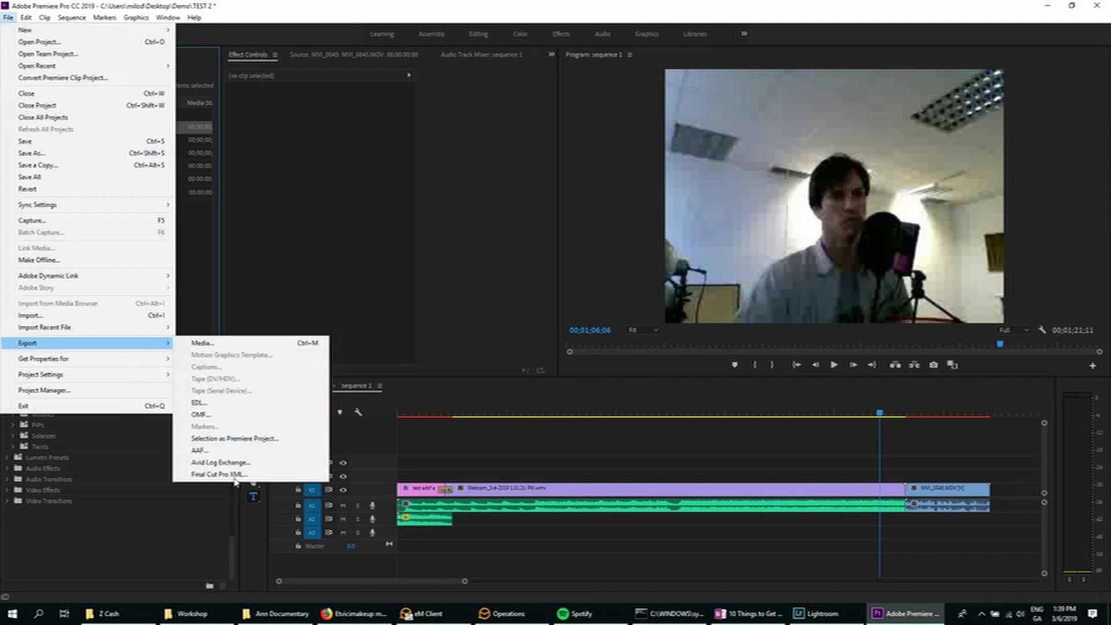
{"action": "left_click", "coordinate": [231, 343]}
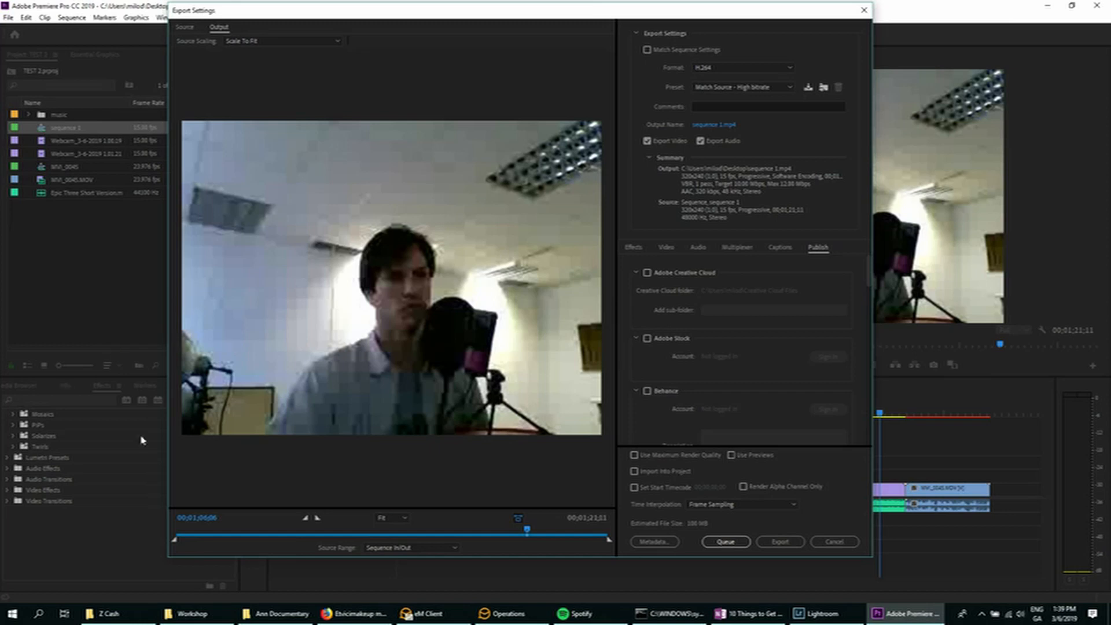
{"action": "left_click", "coordinate": [582, 532]}
{"action": "left_click_drag", "start_coordinate": [581, 532], "coordinate": [587, 530]}
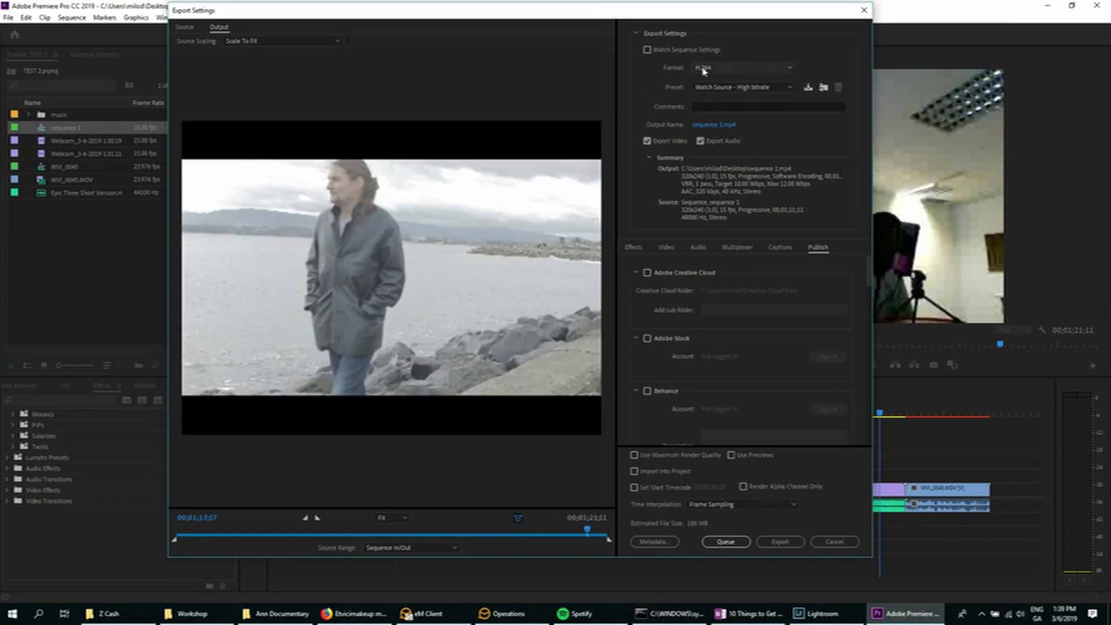
- Choose H.264 as the export format with the Match Source - High bitrate preset
{"action": "left_click", "coordinate": [727, 71]}
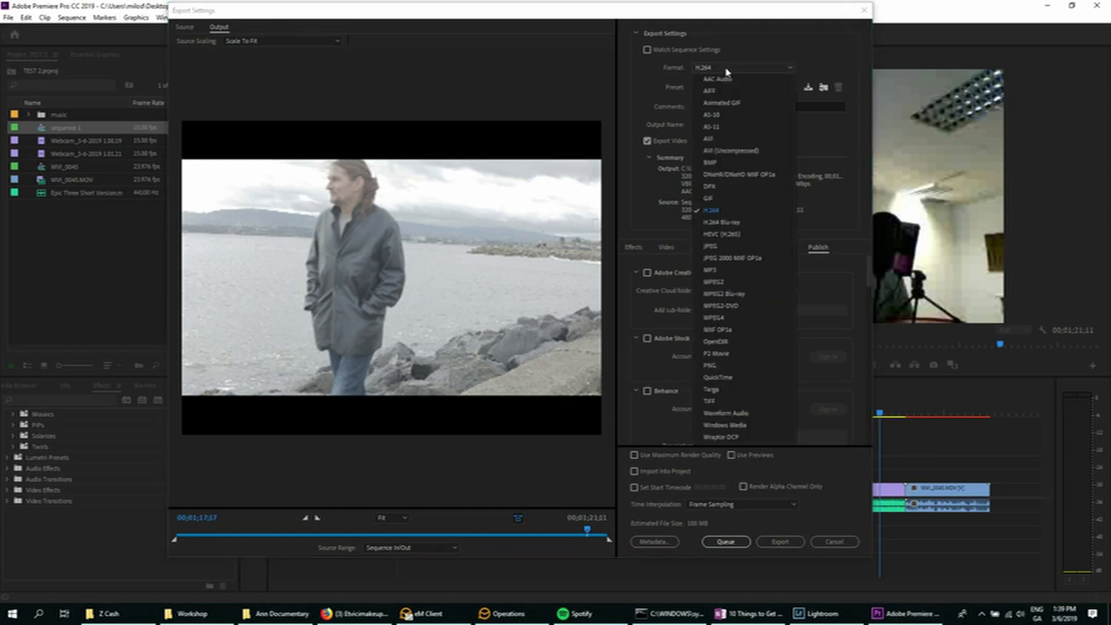
{"action": "left_click", "coordinate": [741, 212]}
{"action": "left_click", "coordinate": [775, 89]}
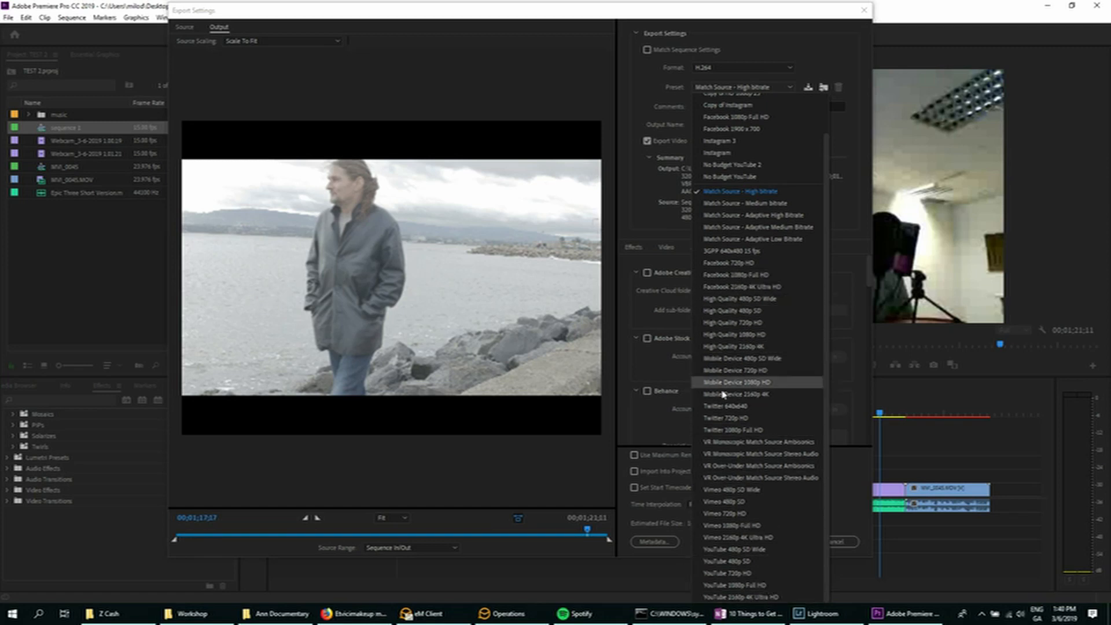
{"action": "scroll", "coordinate": [726, 370], "scroll_direction": "up", "scroll_amount": 3}
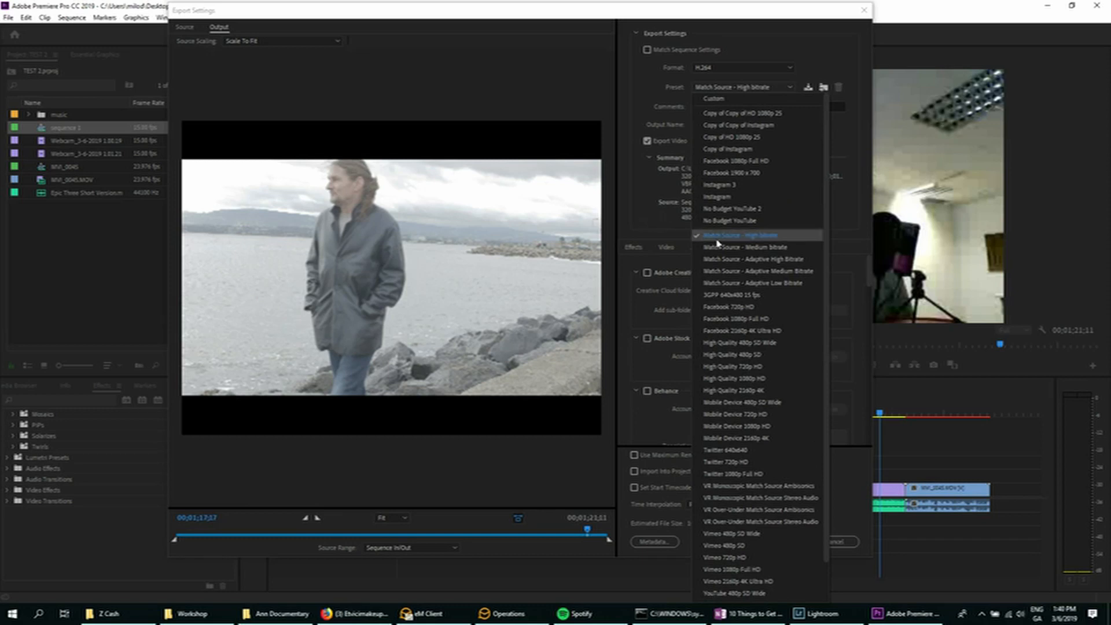
{"action": "left_click", "coordinate": [761, 240]}
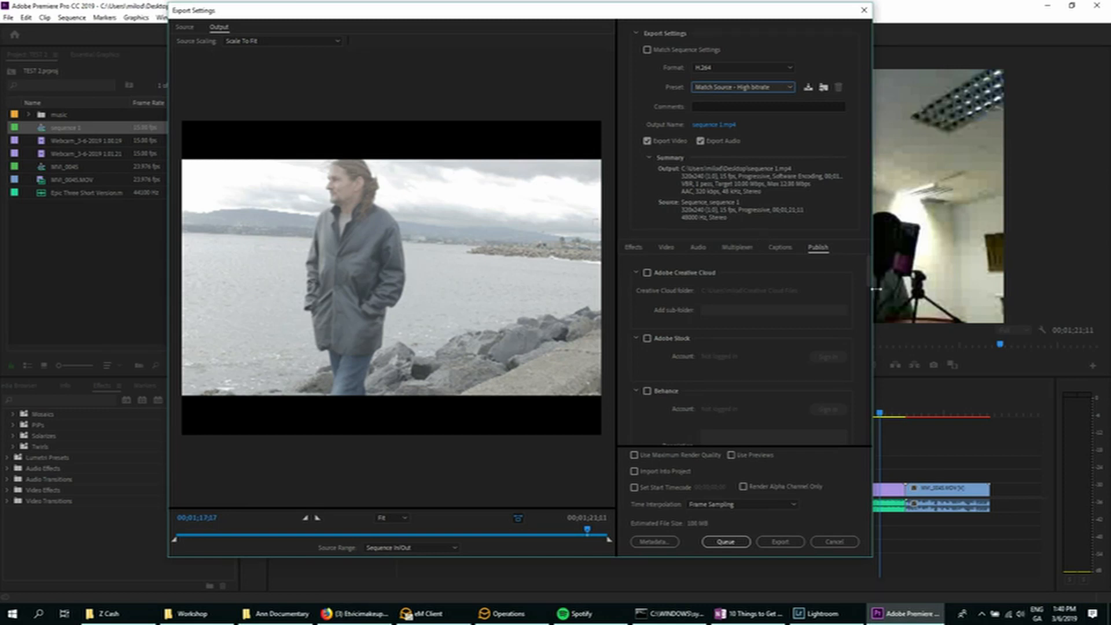
- Review the Video, Audio and Multiplexer settings of the export
{"action": "left_click", "coordinate": [665, 247]}
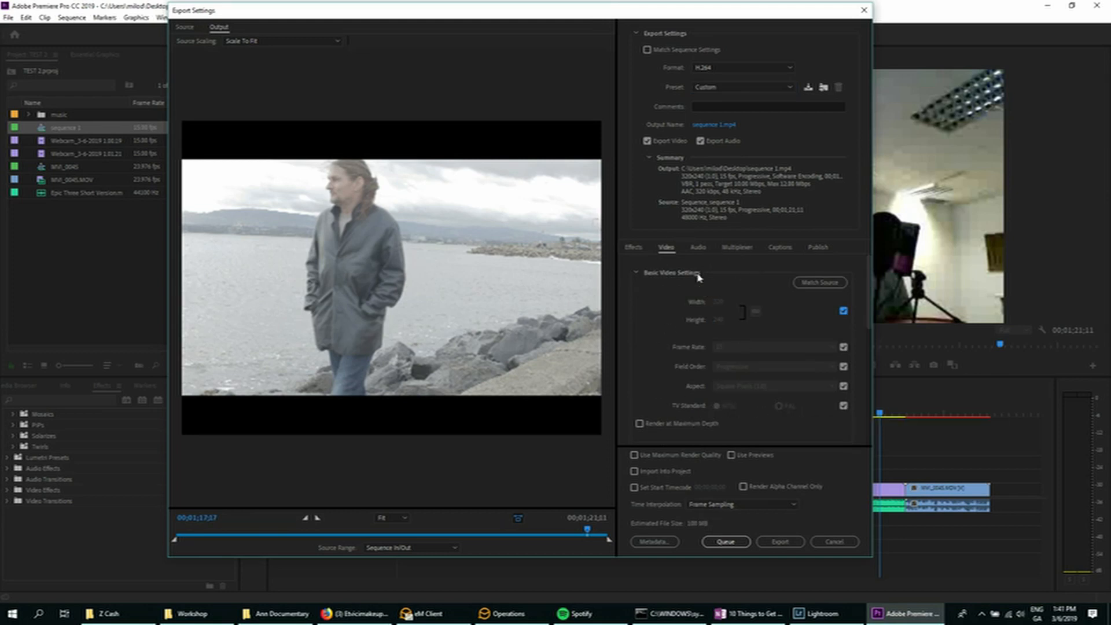
{"action": "left_click", "coordinate": [700, 248]}
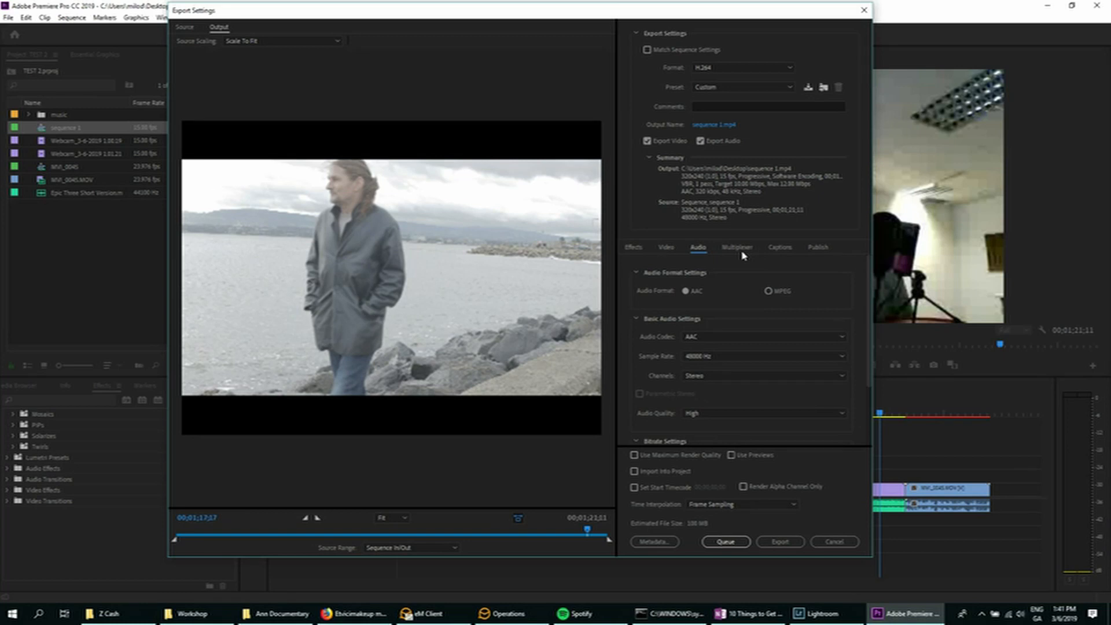
{"action": "left_click", "coordinate": [736, 254]}
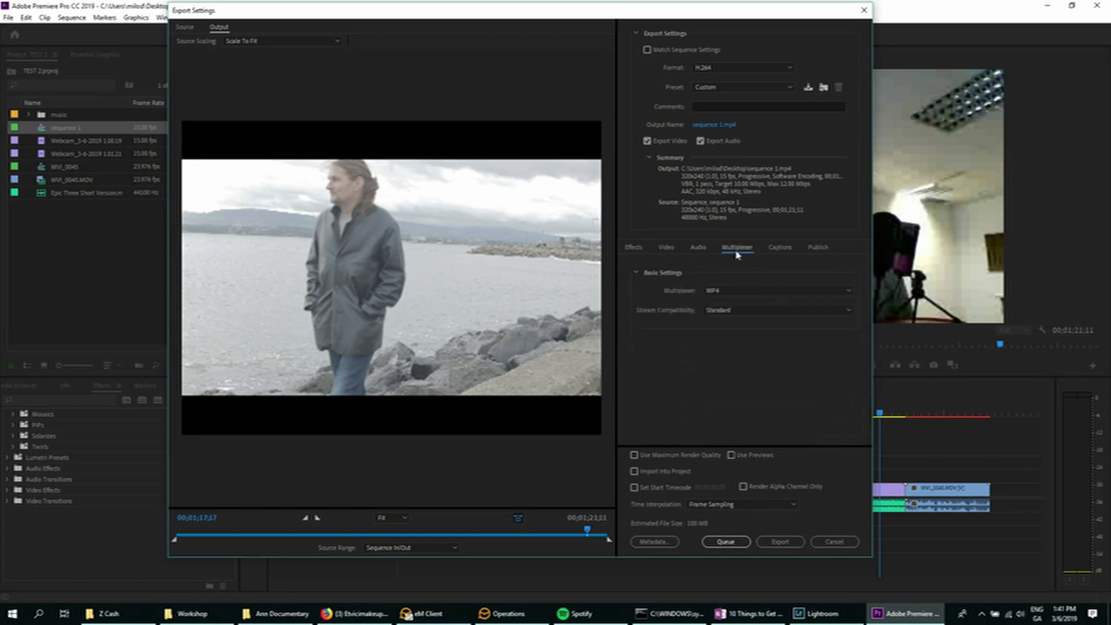
{"action": "left_click", "coordinate": [699, 254]}
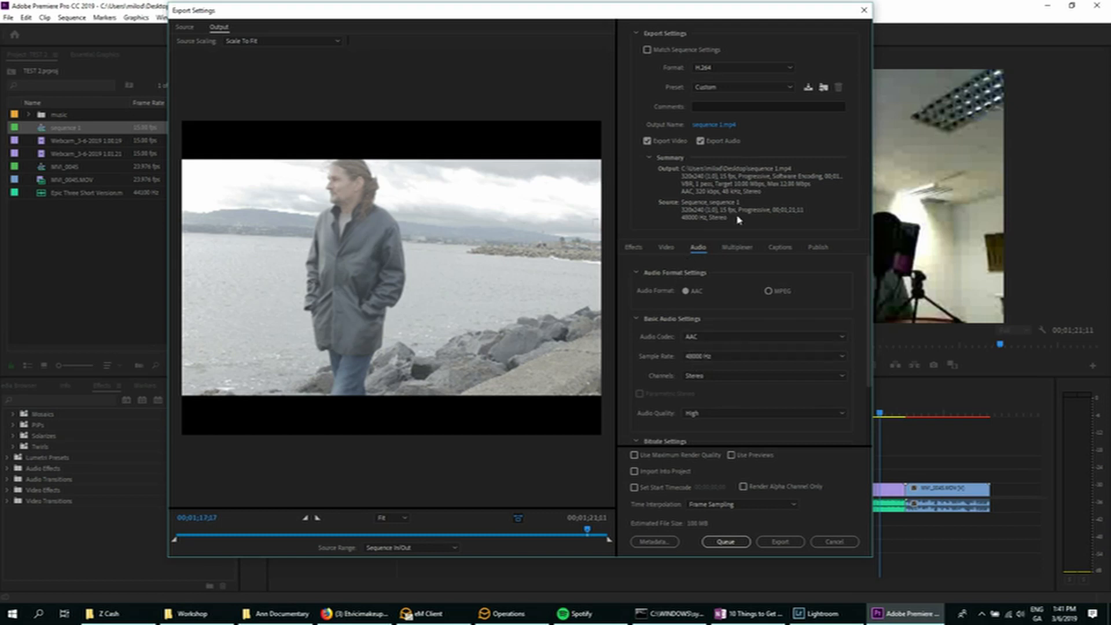
- Apply the Instagram 3 preset to the H.264 export and export sequence 1 as sequence 1.mp4
{"action": "left_click", "coordinate": [747, 91]}
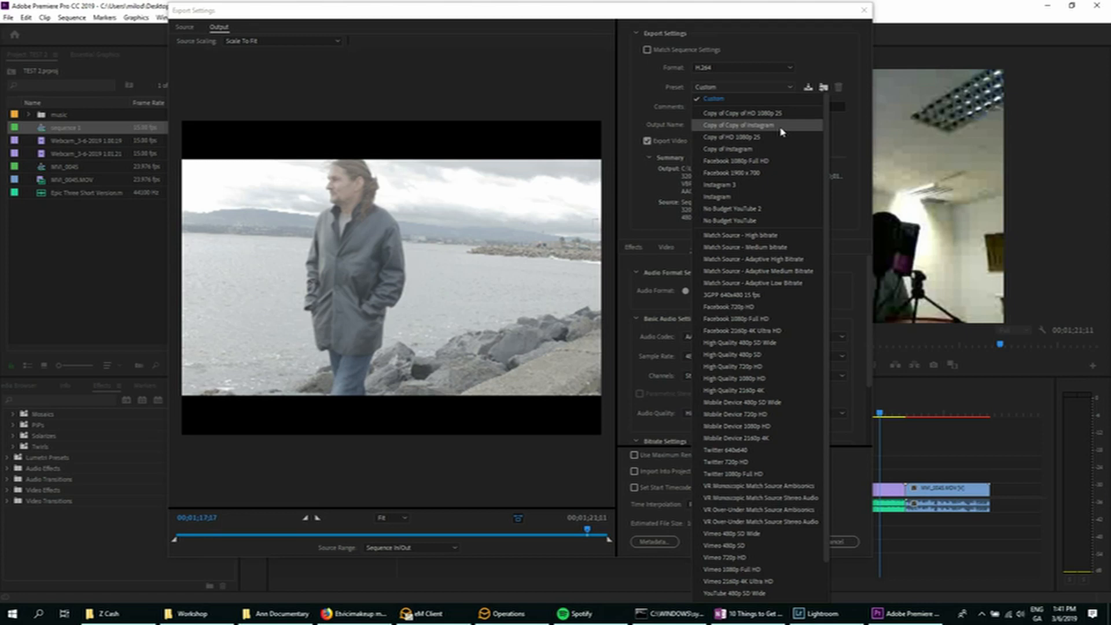
{"action": "left_click", "coordinate": [770, 186]}
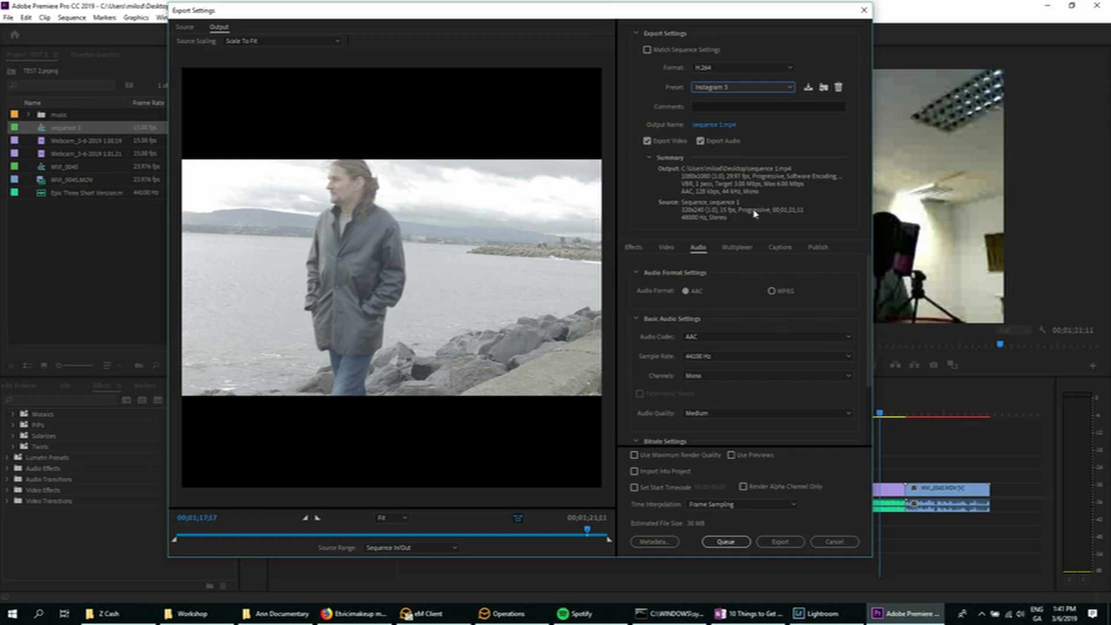
{"action": "left_click", "coordinate": [776, 86]}
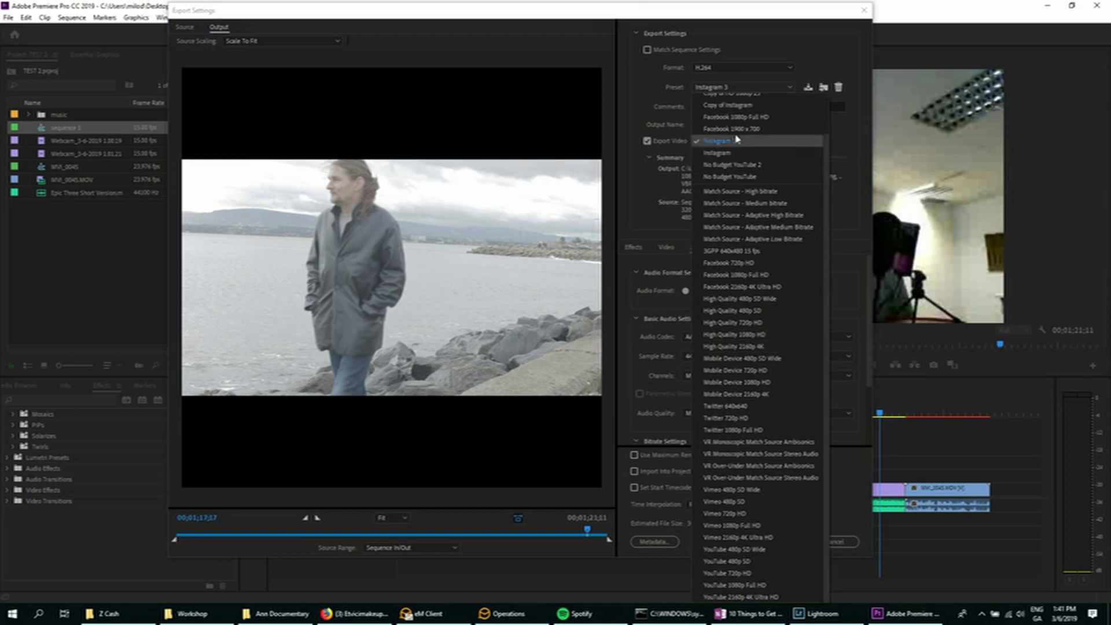
{"action": "left_click", "coordinate": [643, 80]}
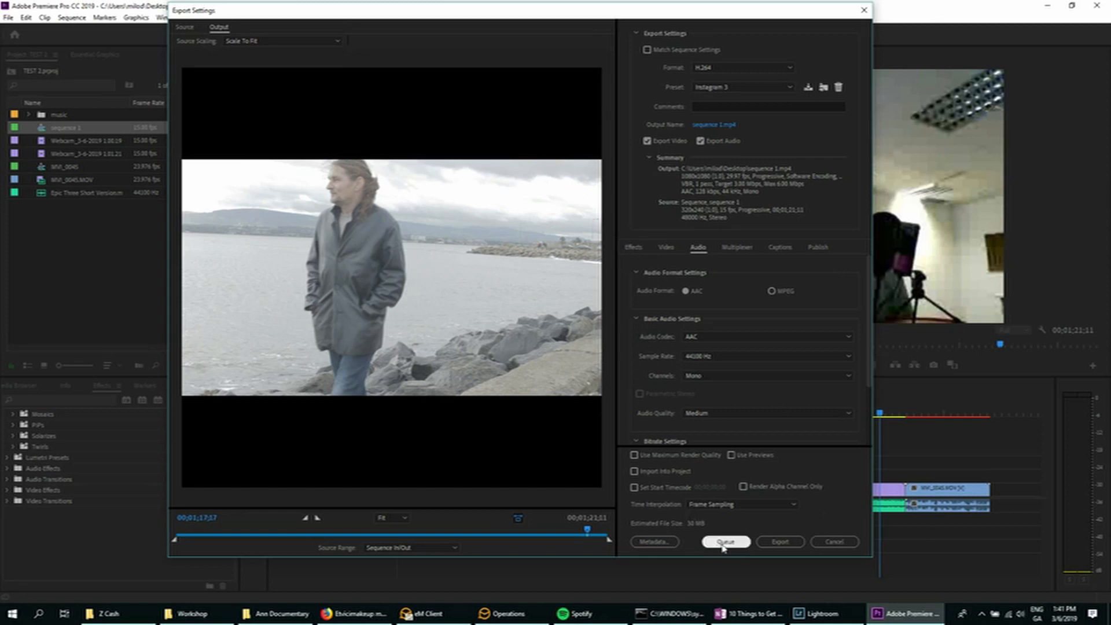
{"action": "left_click", "coordinate": [775, 543]}
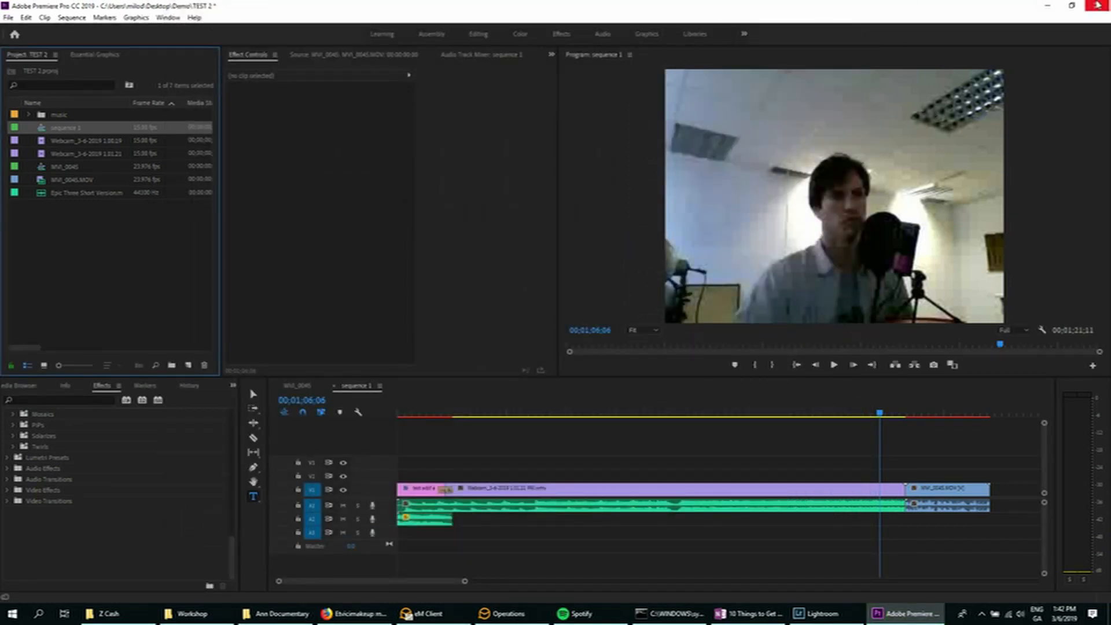
- Open the exported sequence 1 video from the desktop, check it at about 00:34, 01:08 and 01:15, close it and return to Premiere Pro
{"action": "left_click", "coordinate": [1047, 6]}
{"action": "double_click", "coordinate": [141, 128]}
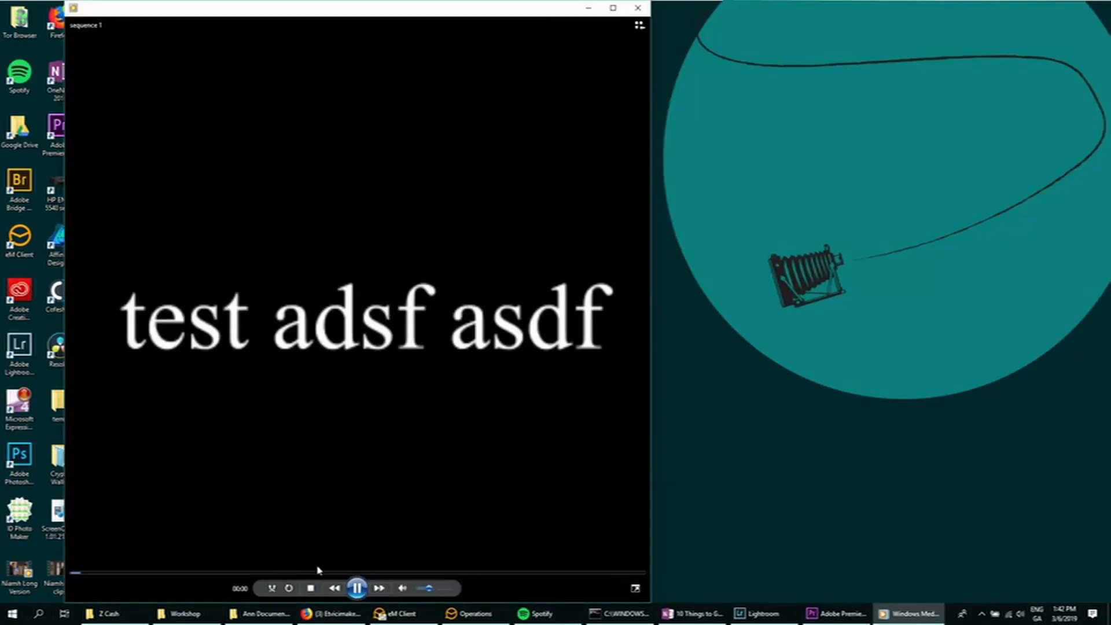
{"action": "left_click", "coordinate": [311, 573]}
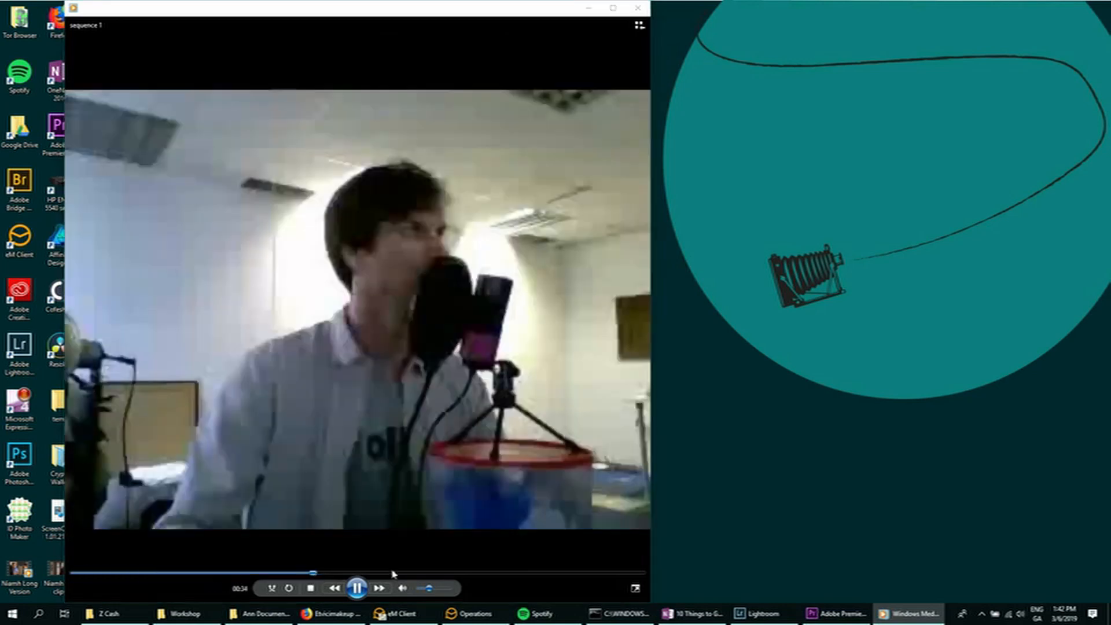
{"action": "left_click", "coordinate": [551, 572]}
{"action": "left_click", "coordinate": [356, 588]}
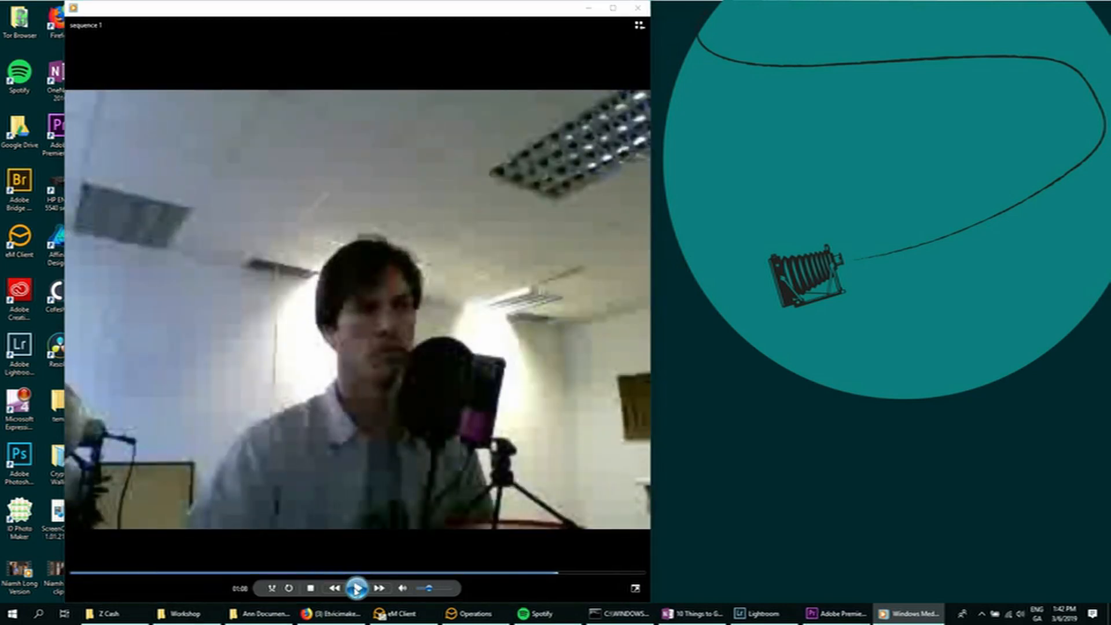
{"action": "left_click", "coordinate": [603, 572]}
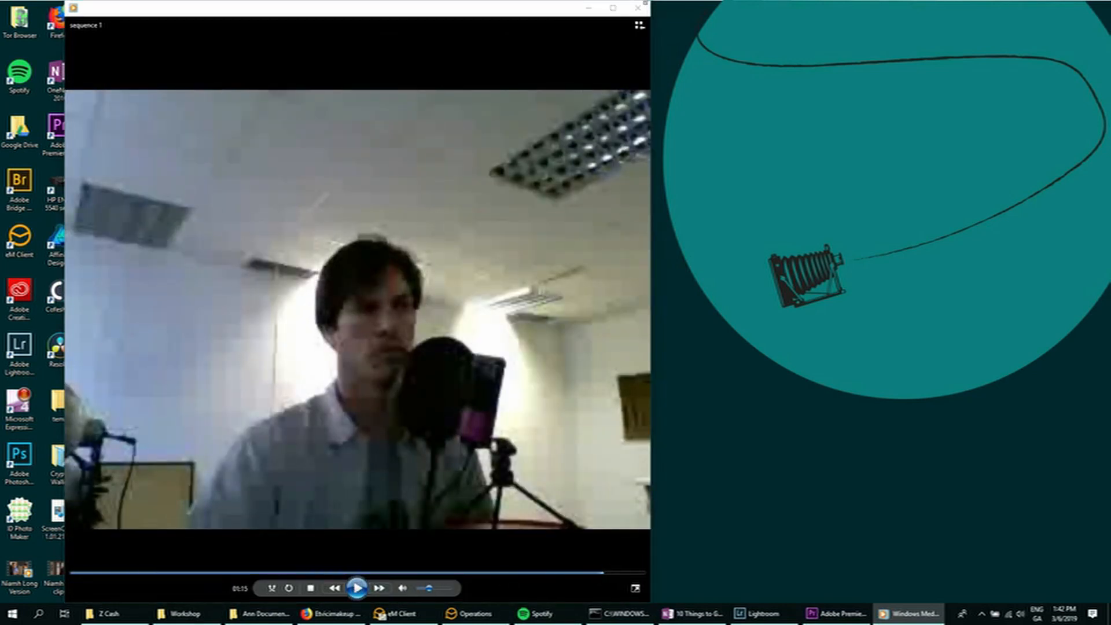
{"action": "left_click", "coordinate": [637, 8]}
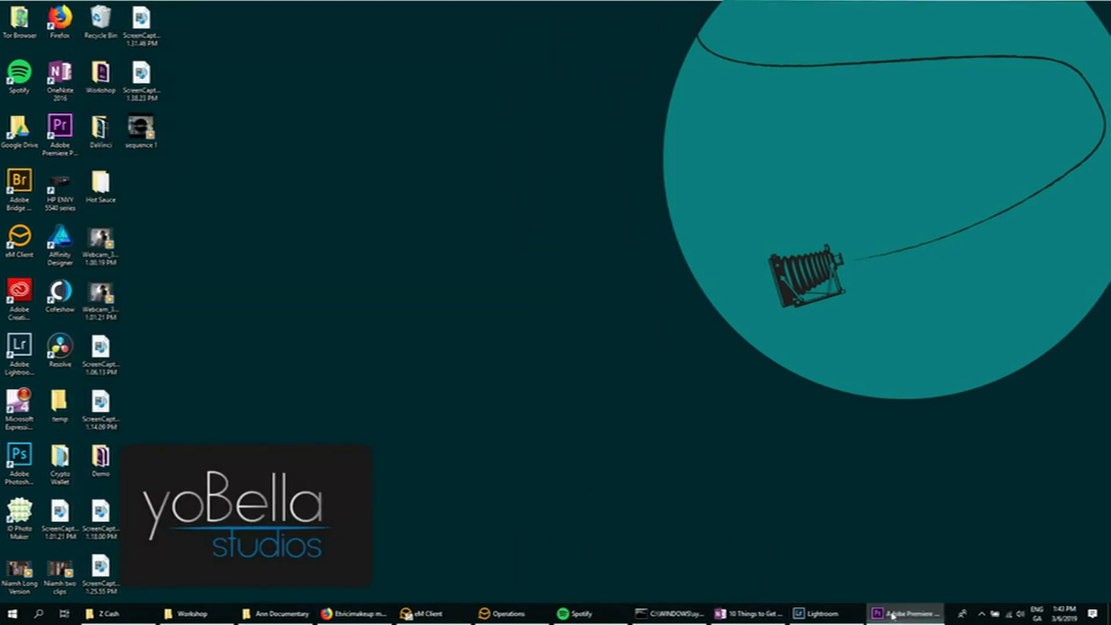
{"action": "left_click", "coordinate": [908, 614]}
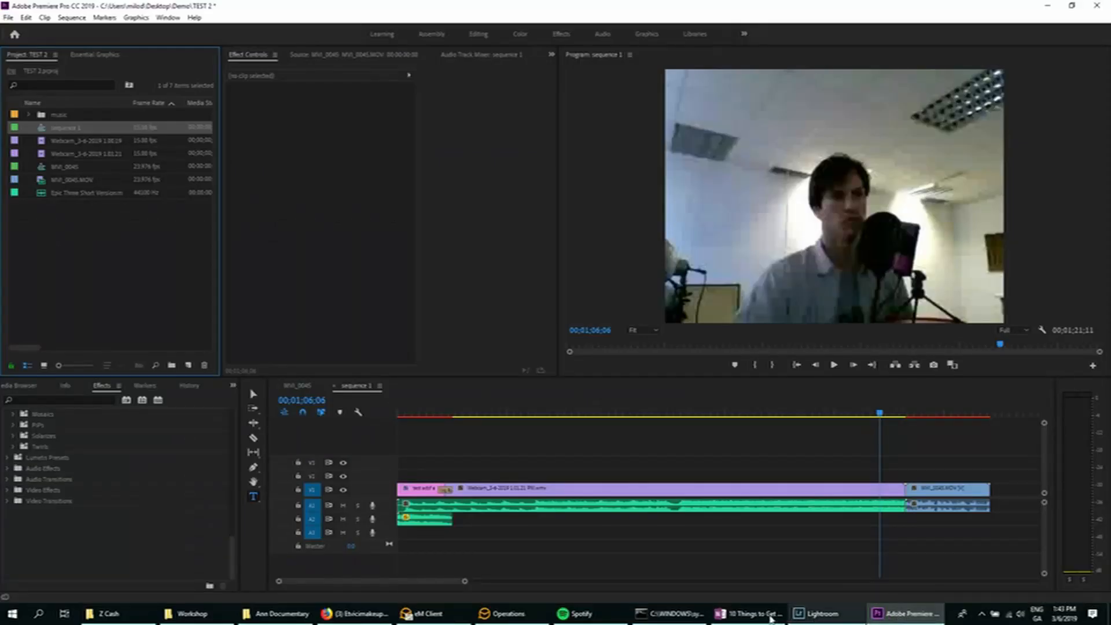